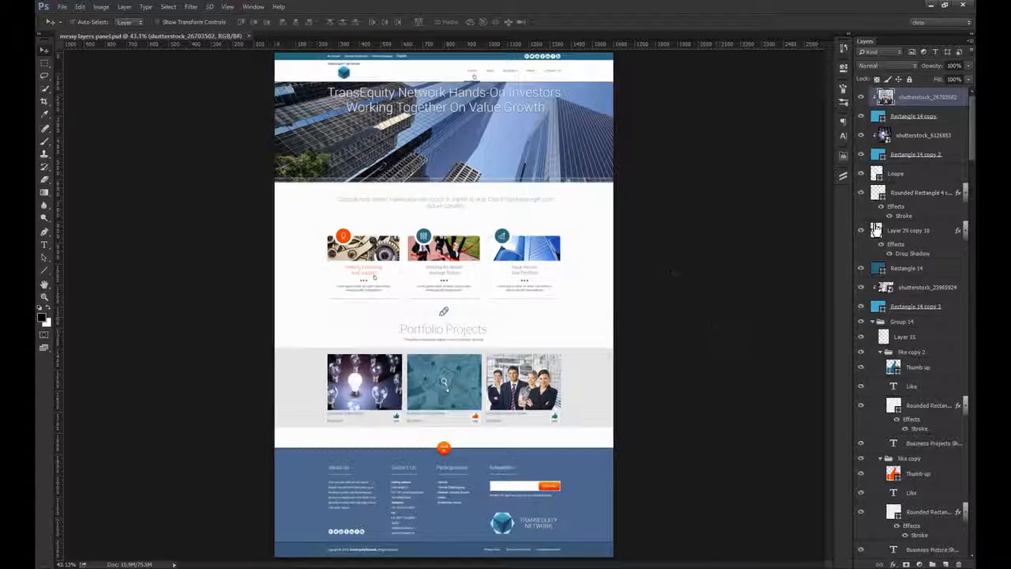
Step: Inspect the web page design at 100% zoom in full-screen view and look through its layer list
key(ctrl+1)
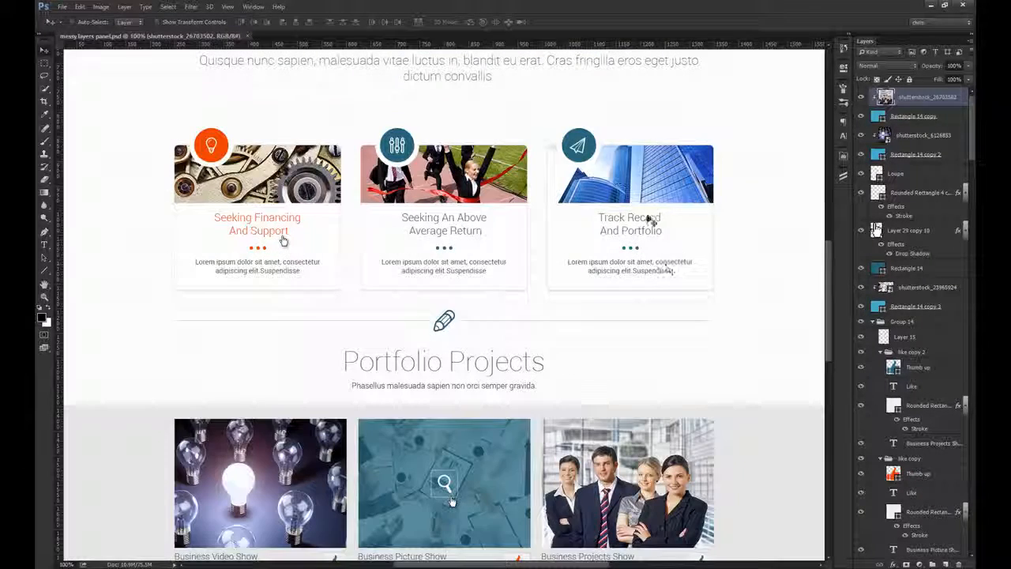
key(f)
key(f)
drag(609, 124, 575, 54)
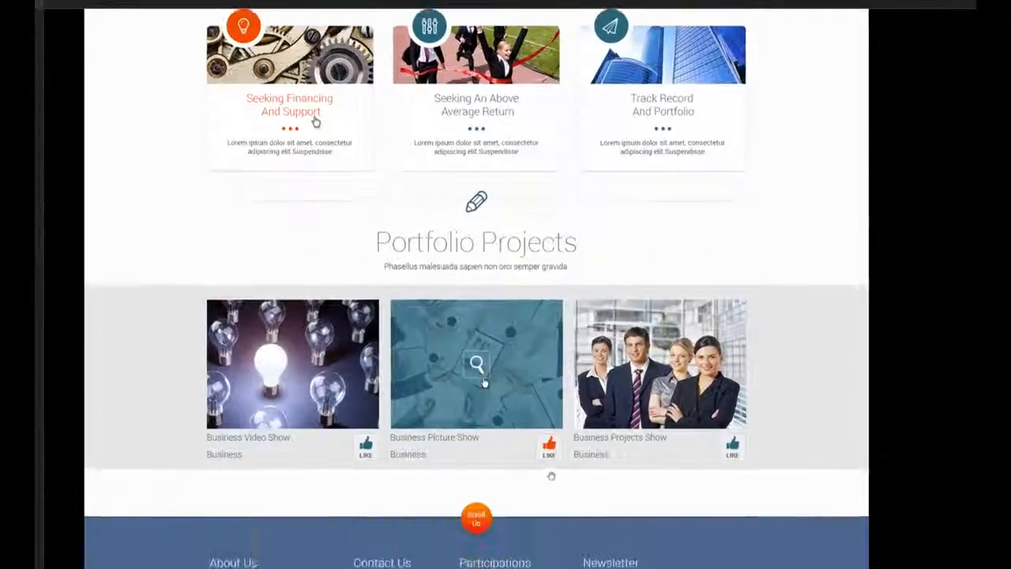
drag(550, 482, 557, 553)
drag(534, 101, 535, 495)
key(f)
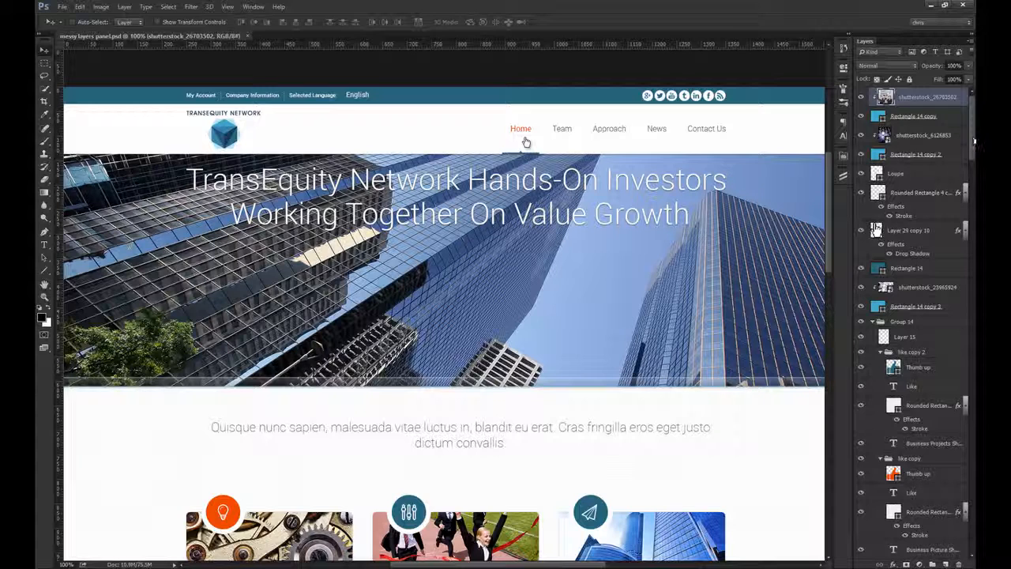
drag(975, 143, 1005, 444)
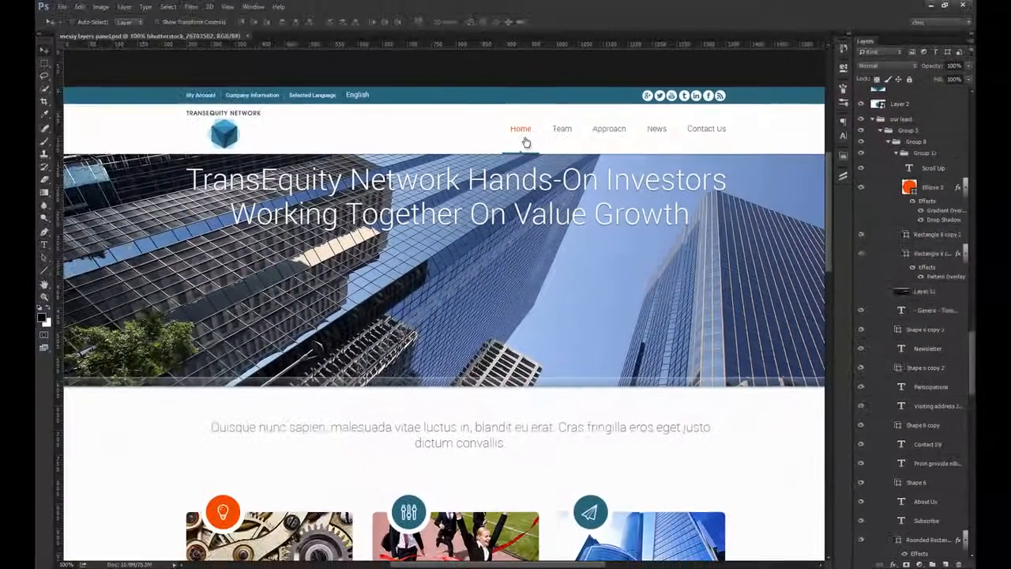
Step: Test-move the Group 2 copy and Group 2 copy 2 groups on the page, undoing each move
click(525, 143)
scroll(515, 118, down, 4)
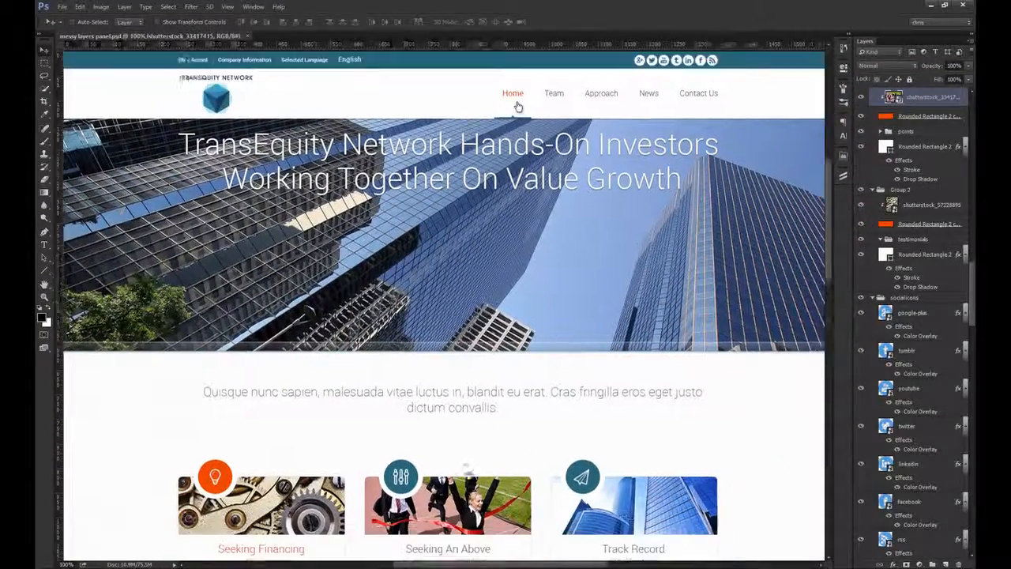
mouse_move(483, 404)
mouse_down()
mouse_move(500, 371)
mouse_move(487, 404)
mouse_up()
scroll(903, 264, up, 6)
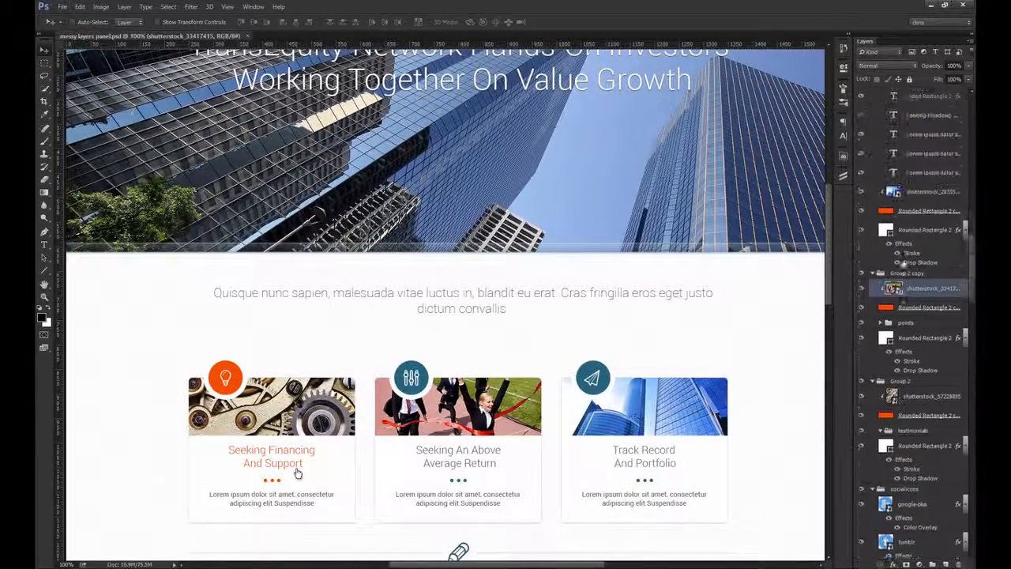
click(907, 311)
drag(598, 323, 618, 286)
key(ctrl+z)
click(921, 108)
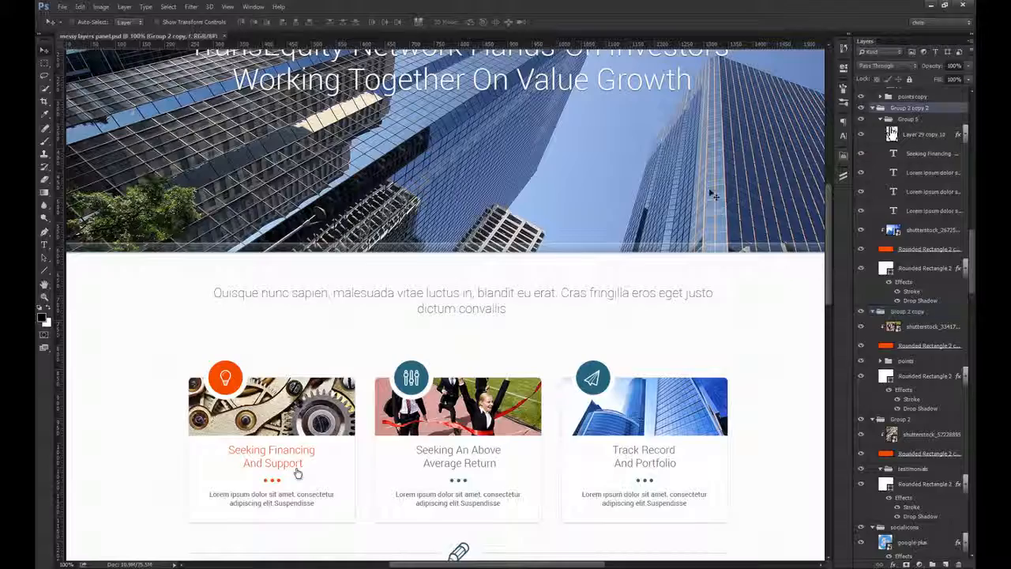
drag(551, 252, 589, 288)
key(ctrl+z)
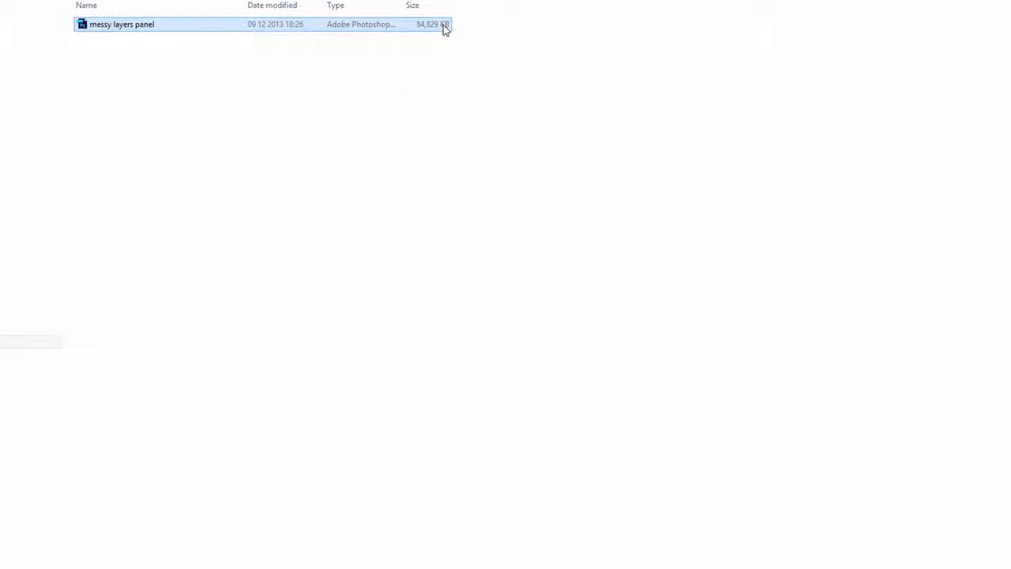
Step: Switch to File Explorer and check the file size of messy layers panel in its properties
right_click(444, 28)
click(382, 260)
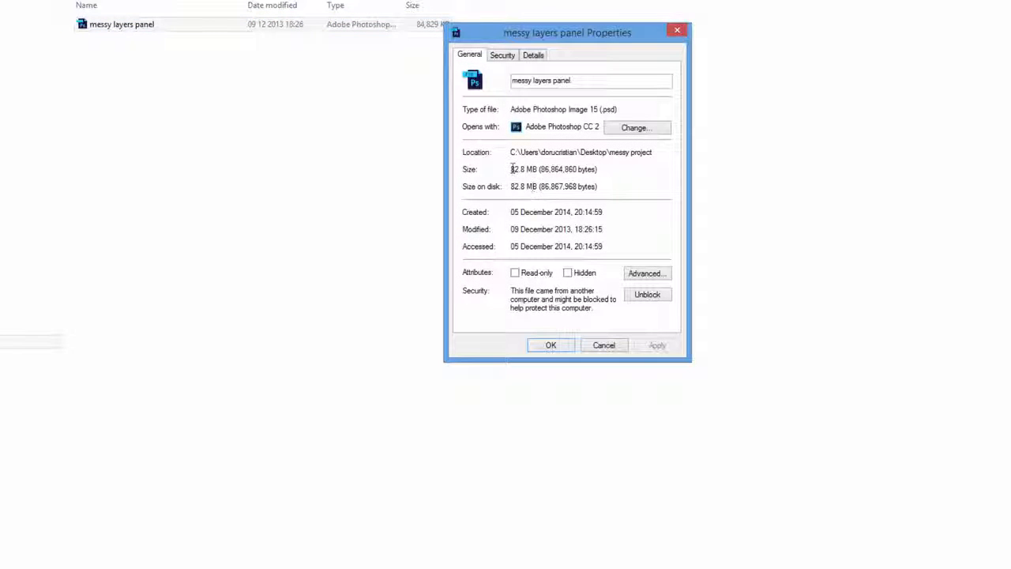
drag(511, 168, 546, 169)
click(604, 345)
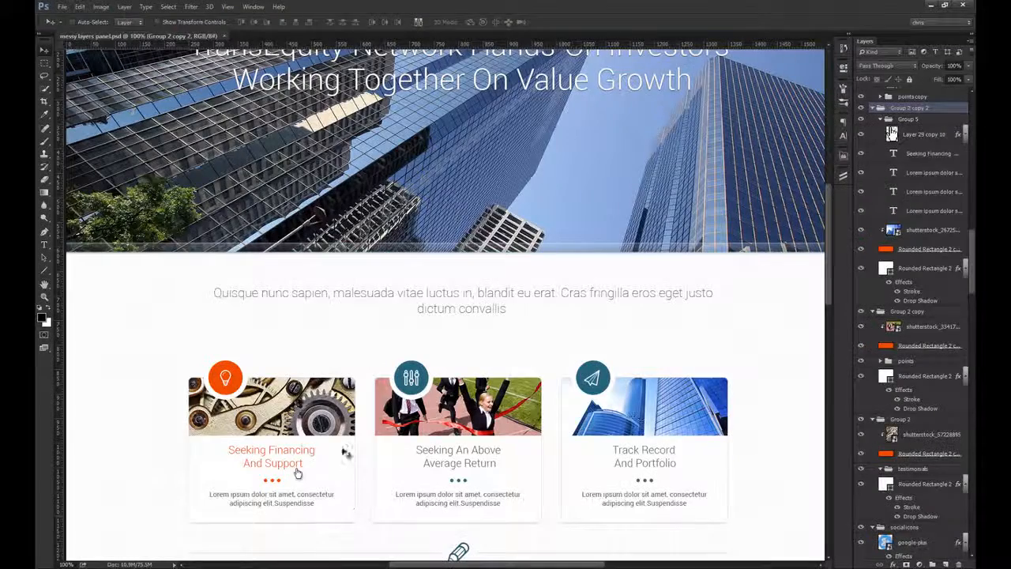
Step: Switch back to Photoshop and try scaling the gears image in the Seeking Financing card proportionally to 100%
click(297, 473)
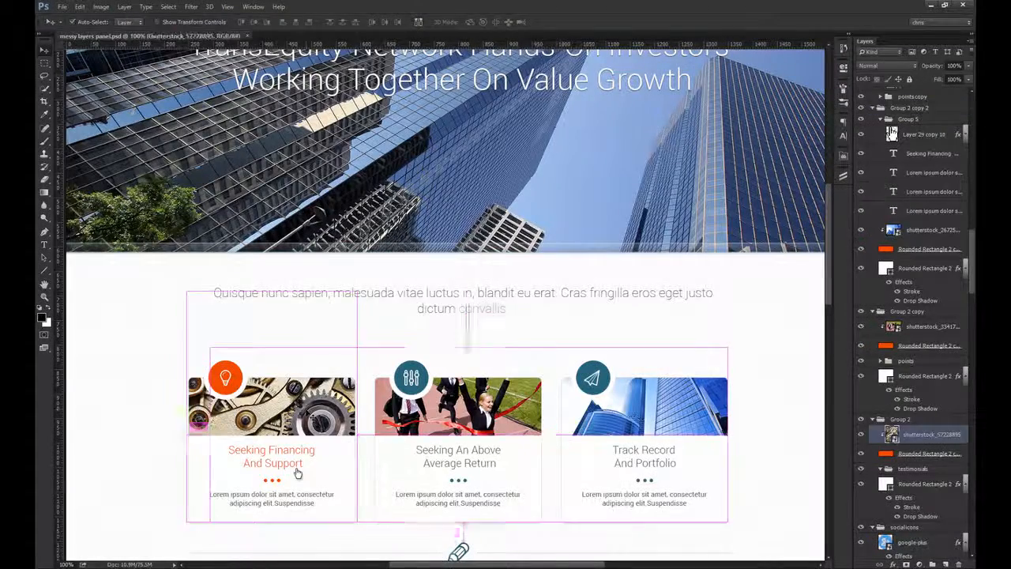
key(ctrl)
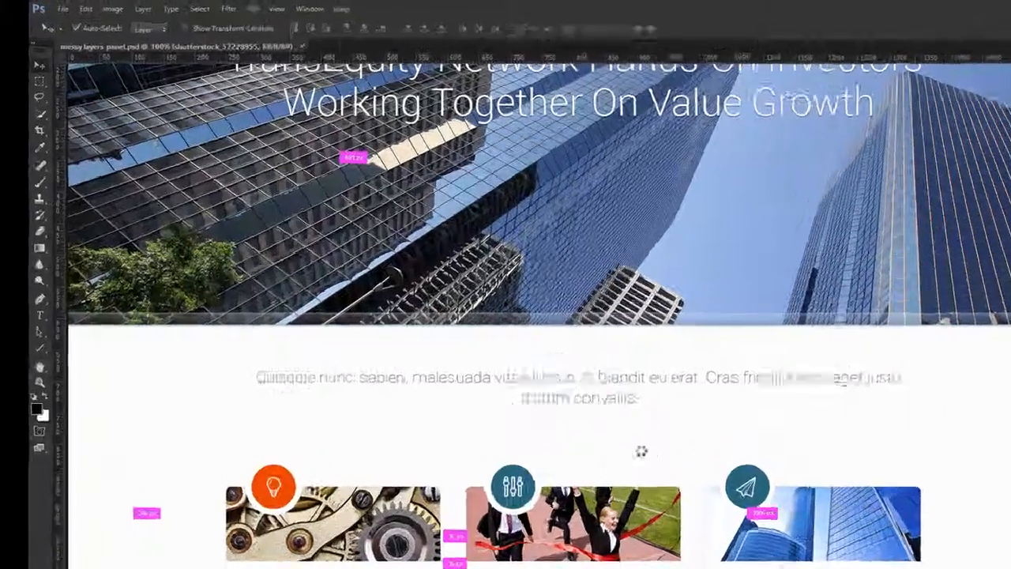
key(ctrl+t)
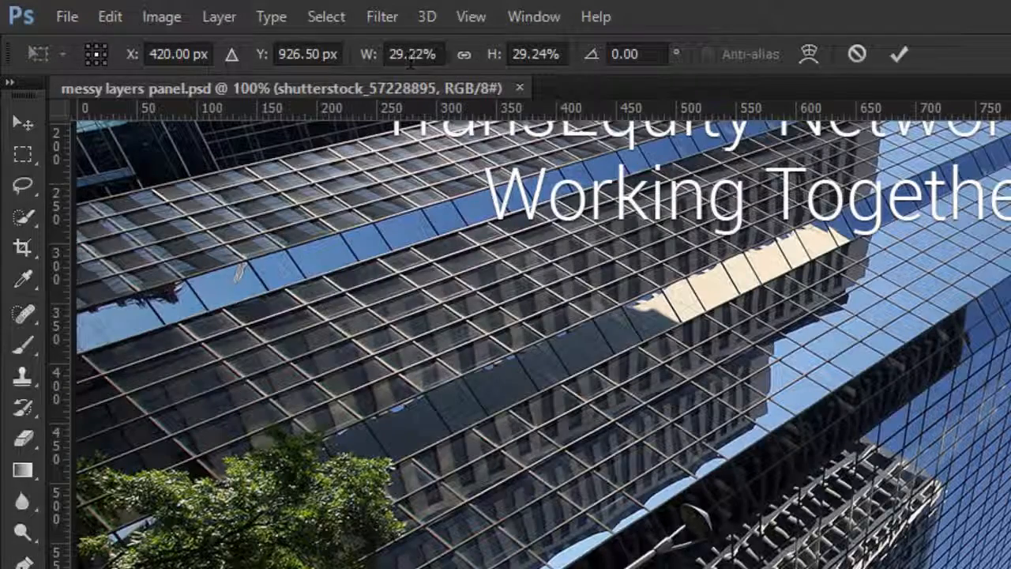
click(463, 55)
drag(437, 55, 365, 57)
text(10)
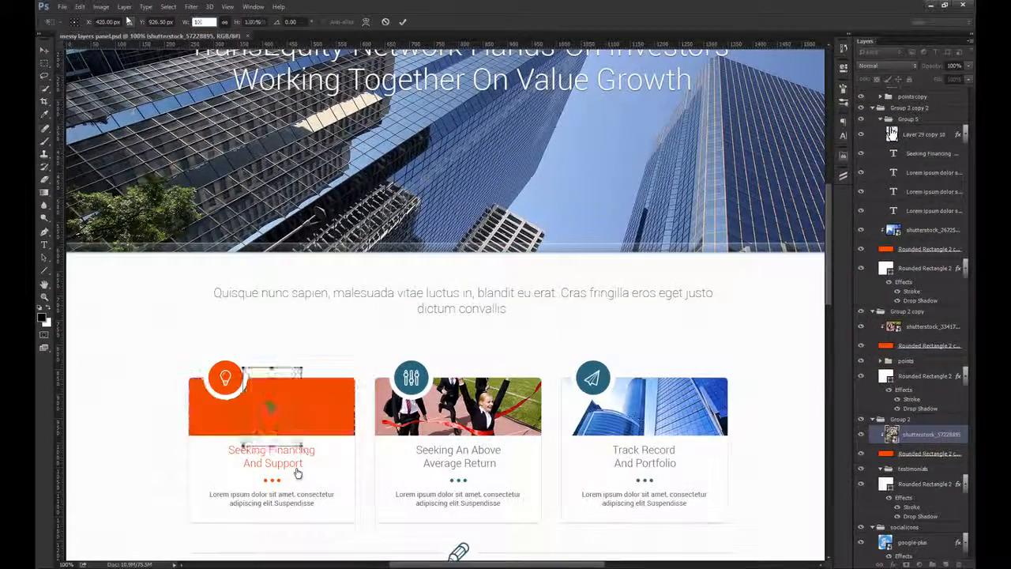
text(0)
key(Return)
key(Return)
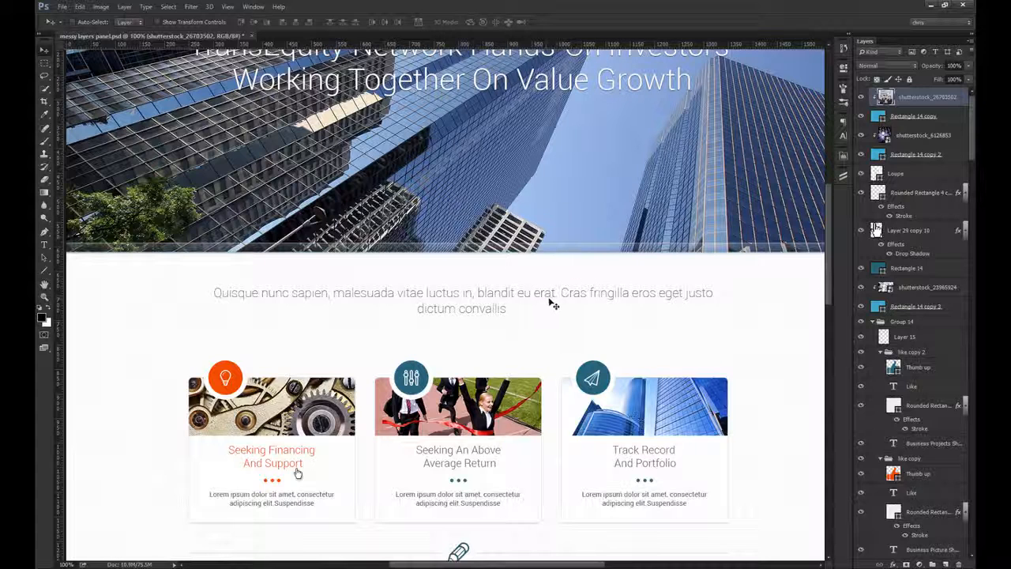
Step: Collapse all layer groups and effects in the layer list and expand them again
click(298, 473)
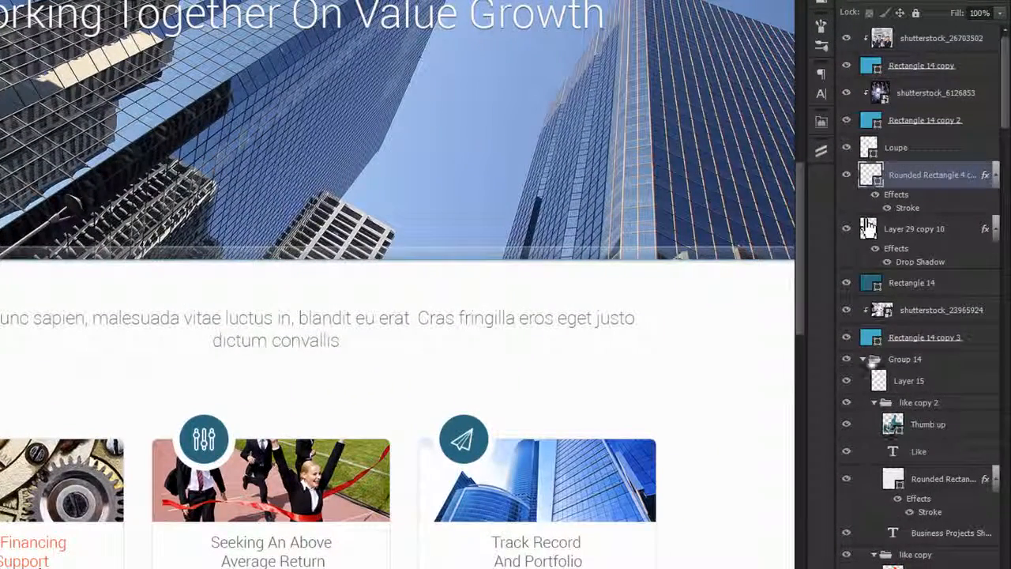
click(864, 360)
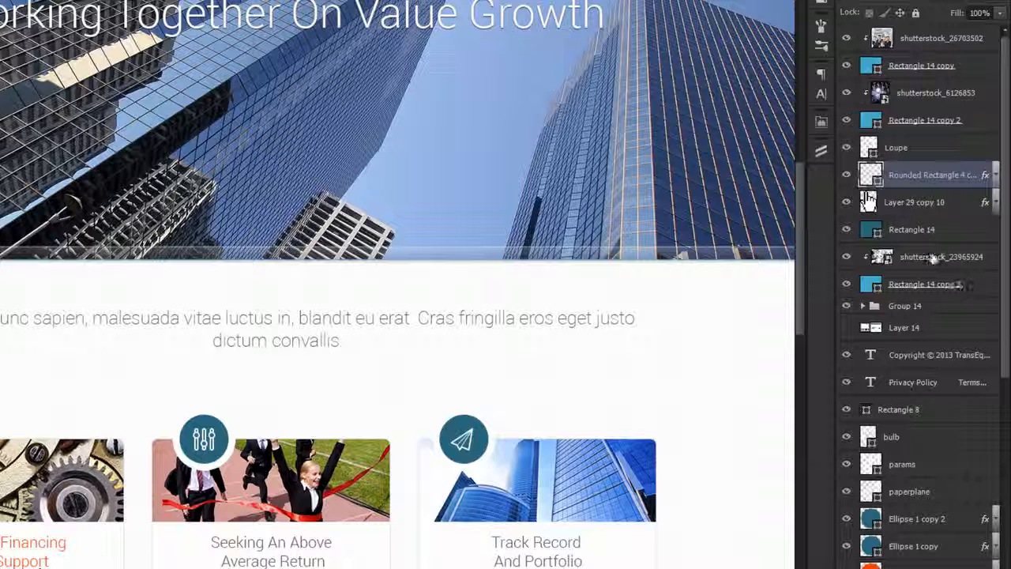
alt+click(864, 307)
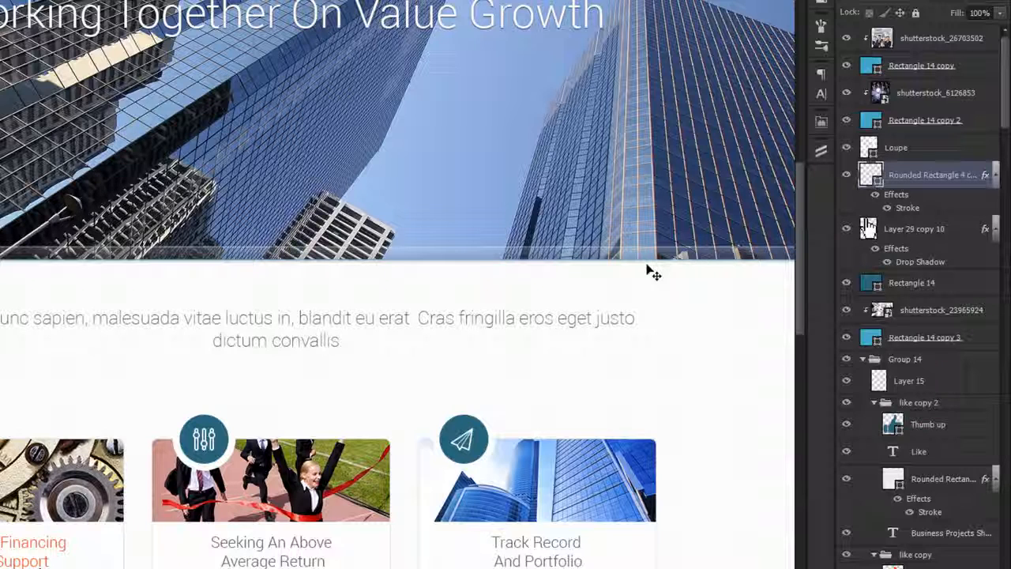
Step: Select every layer from shutterstock_26703502 down to Layer 0 and collapse all their effects lists
click(944, 41)
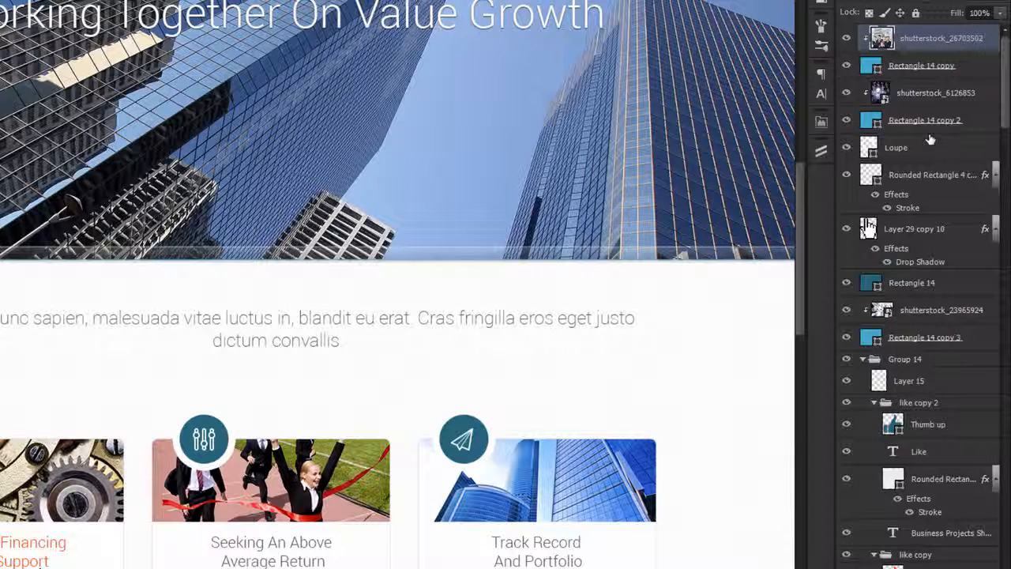
scroll(930, 139, down, 15)
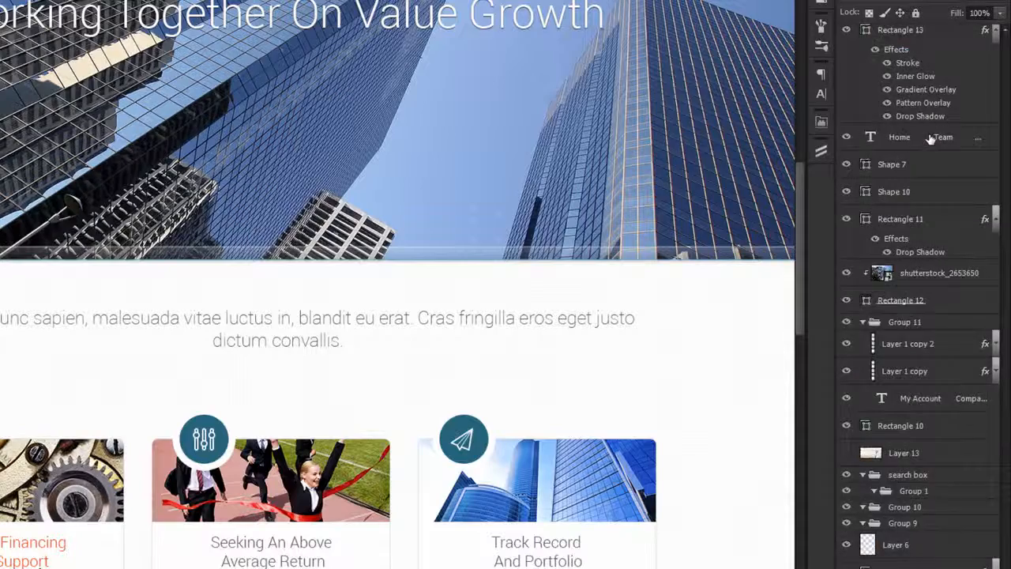
scroll(931, 139, down, 3)
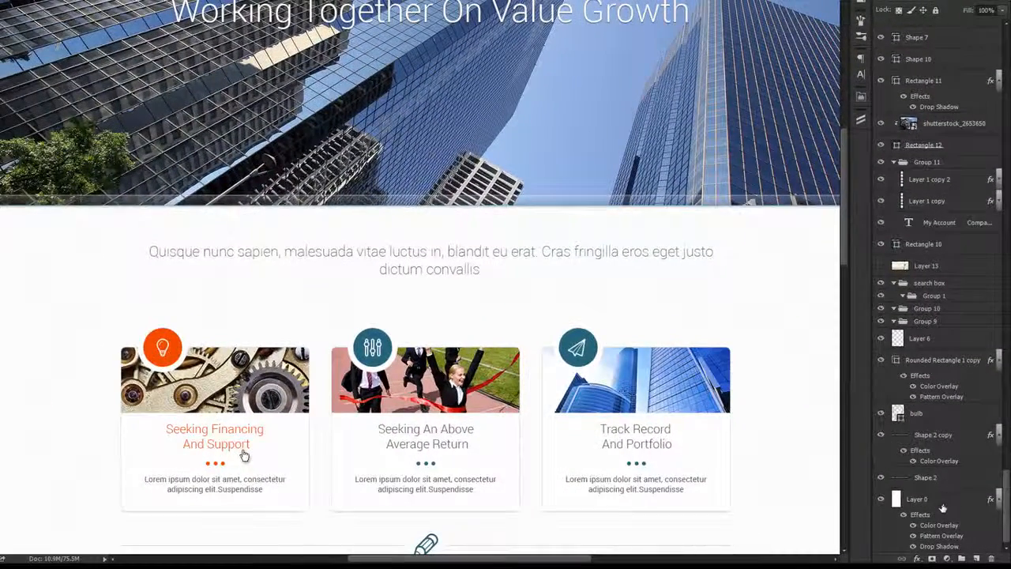
shift+click(938, 505)
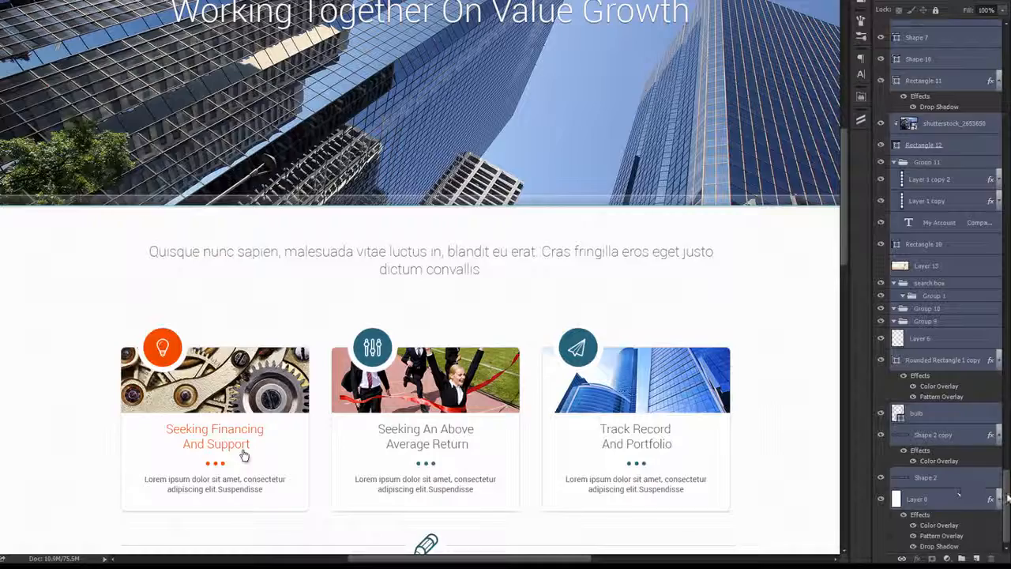
scroll(948, 316, up, 15)
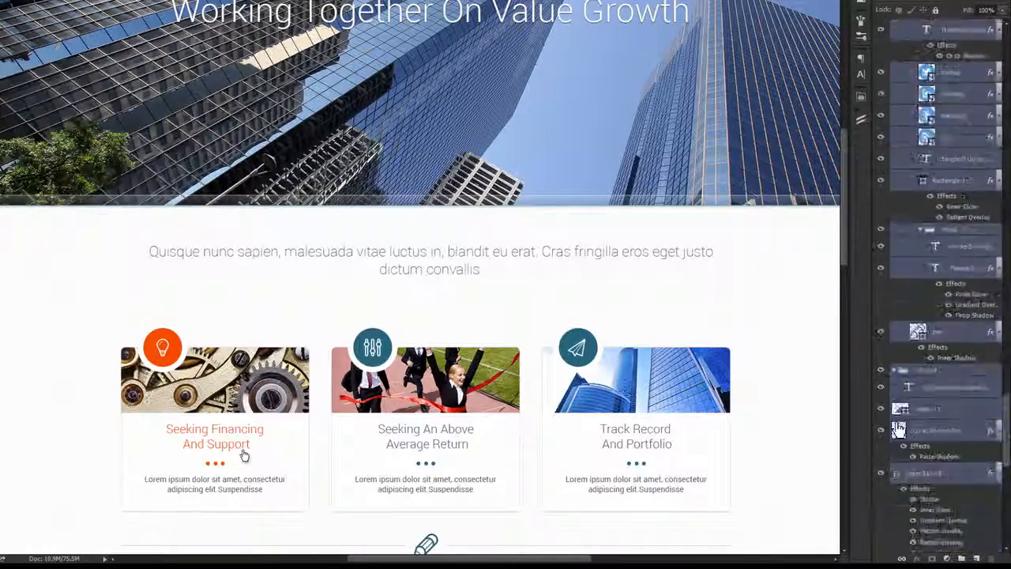
scroll(944, 285, up, 10)
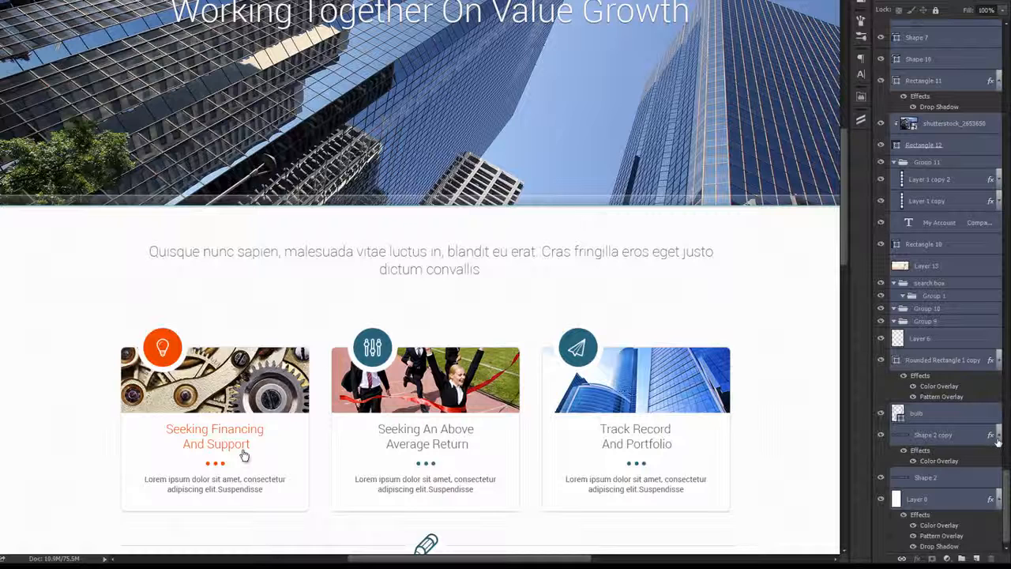
alt+click(999, 435)
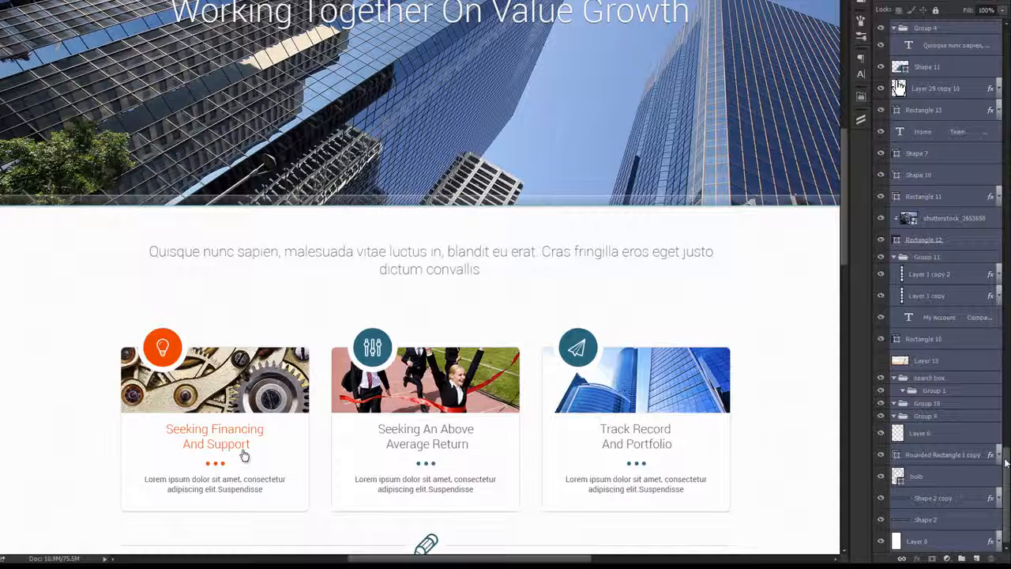
click(967, 441)
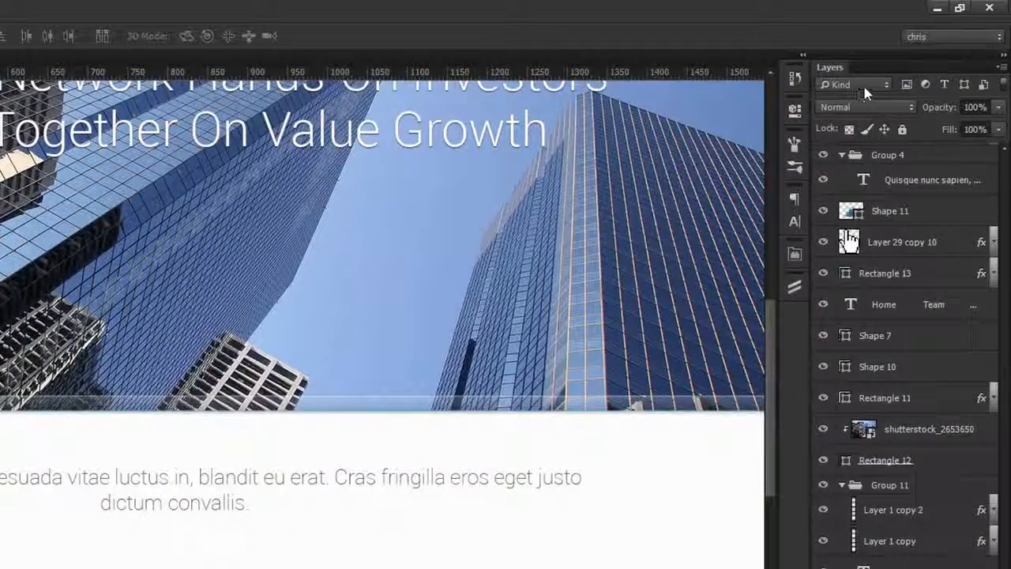
Step: Filter the layer list by kind to show only smart objects
click(870, 86)
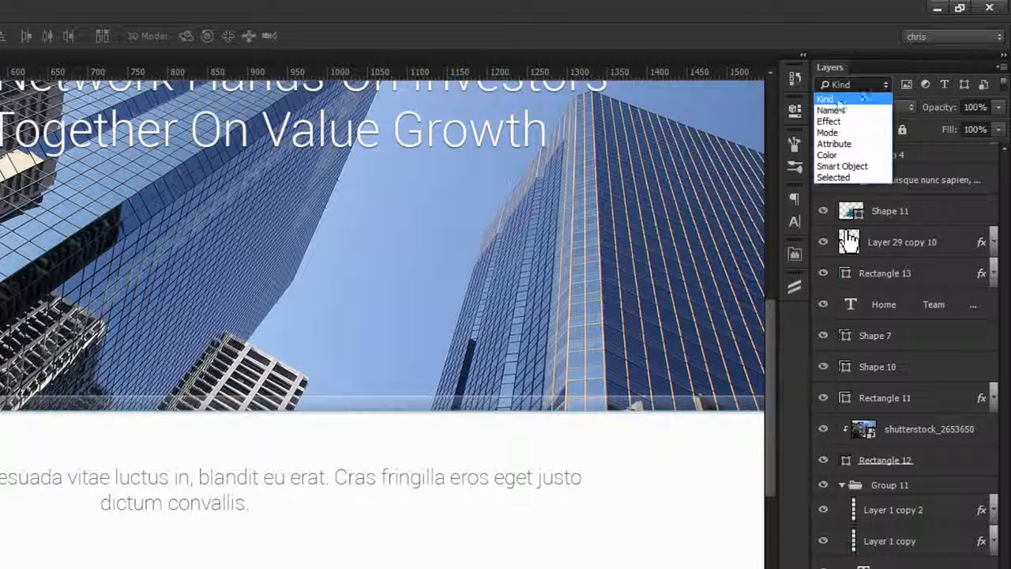
click(837, 101)
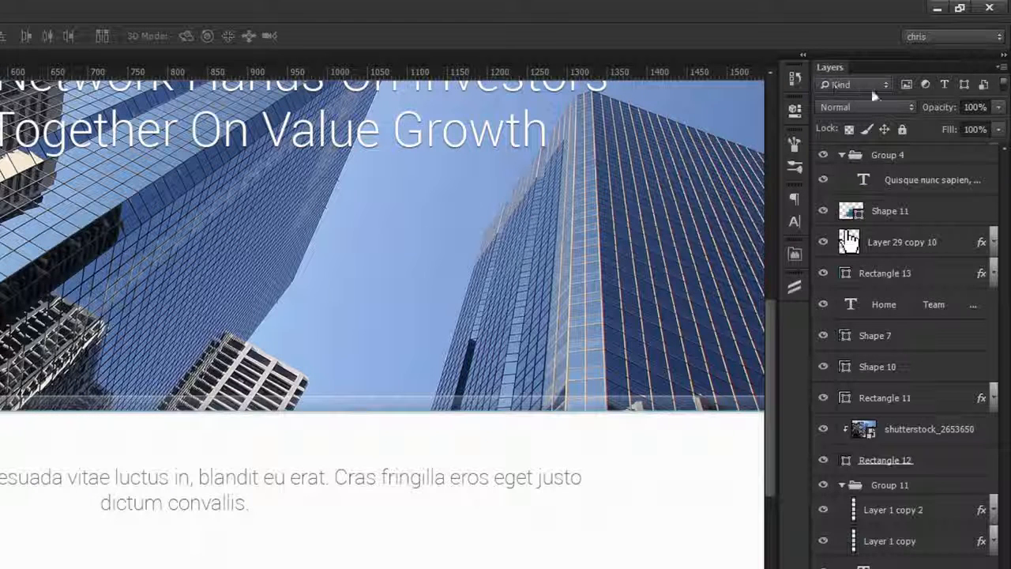
click(984, 87)
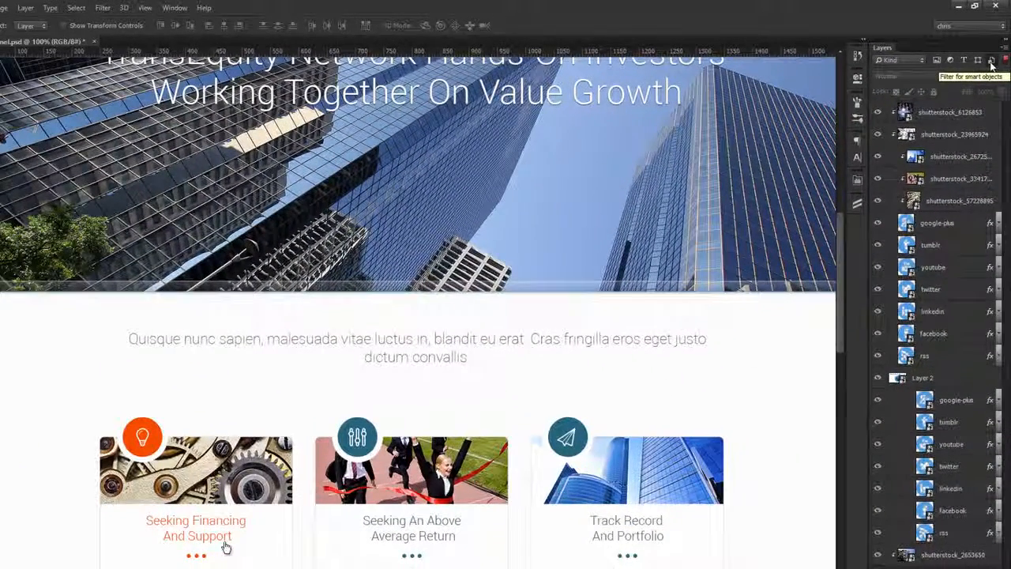
Step: Test-move the shutterstock_6126853 light bulb image with the whole page in view, and undo the move
click(961, 115)
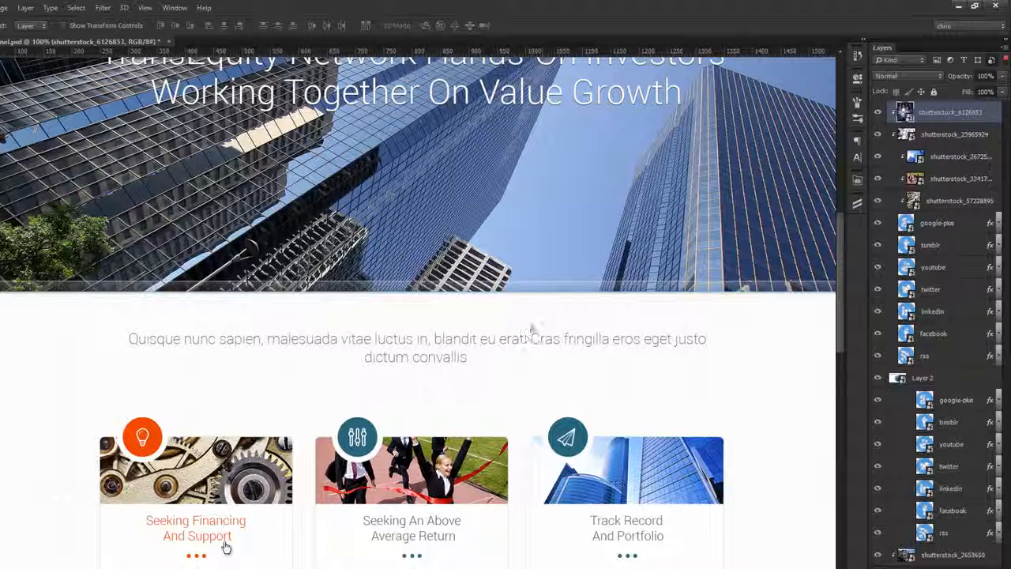
scroll(497, 246, down, 5)
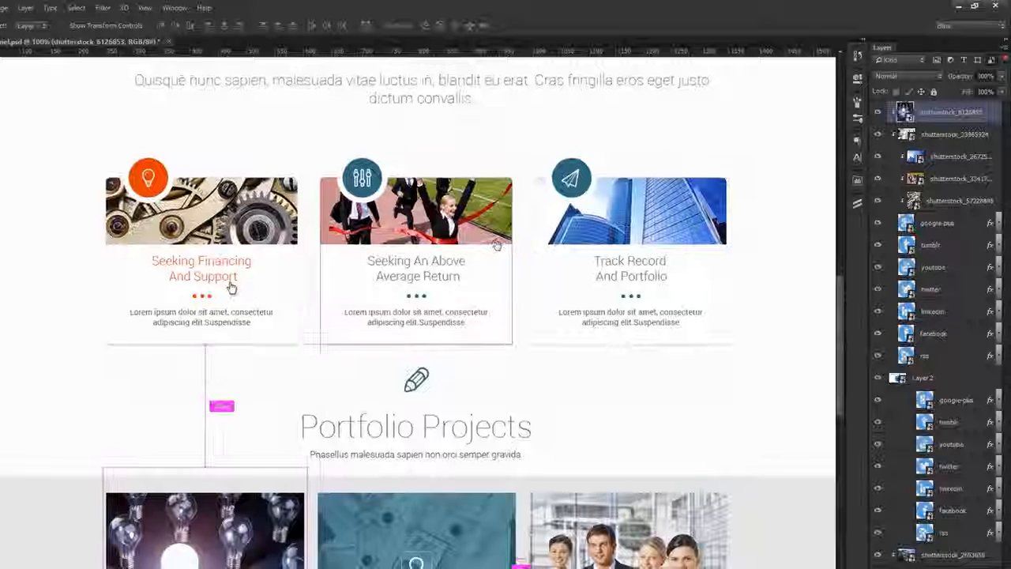
key(ctrl+0)
drag(461, 479, 433, 407)
key(ctrl+z)
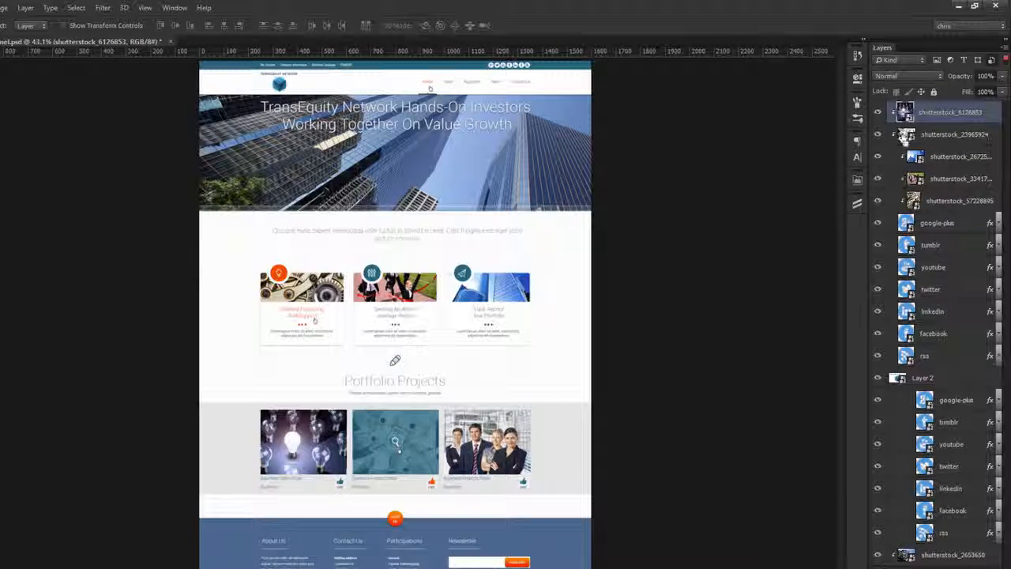
Step: Locate the track record image, the gears image and Layer 2 on the page by loading their outlines as selections
ctrl+click(914, 157)
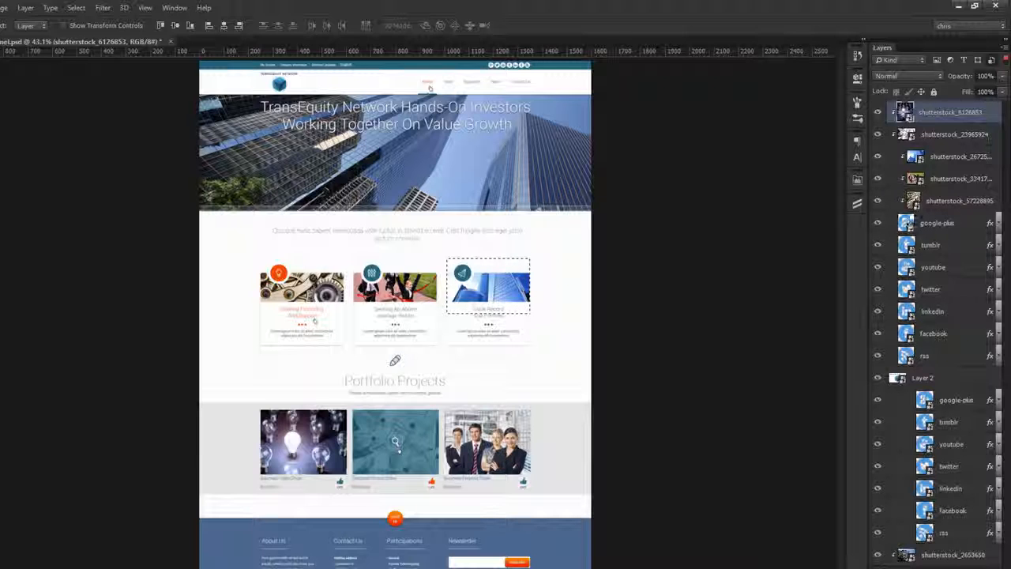
ctrl+click(913, 200)
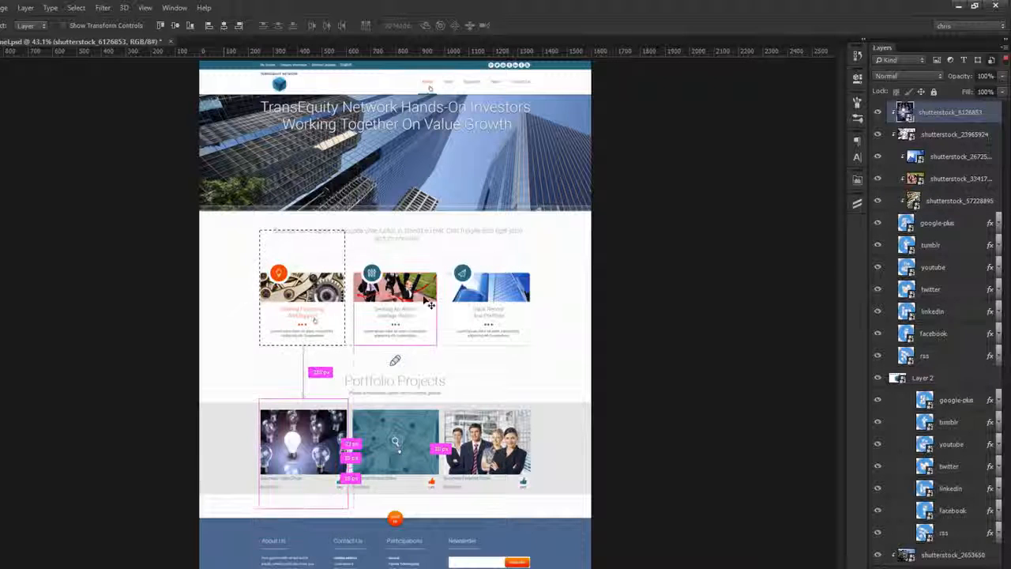
key(ctrl+d)
ctrl+click(904, 382)
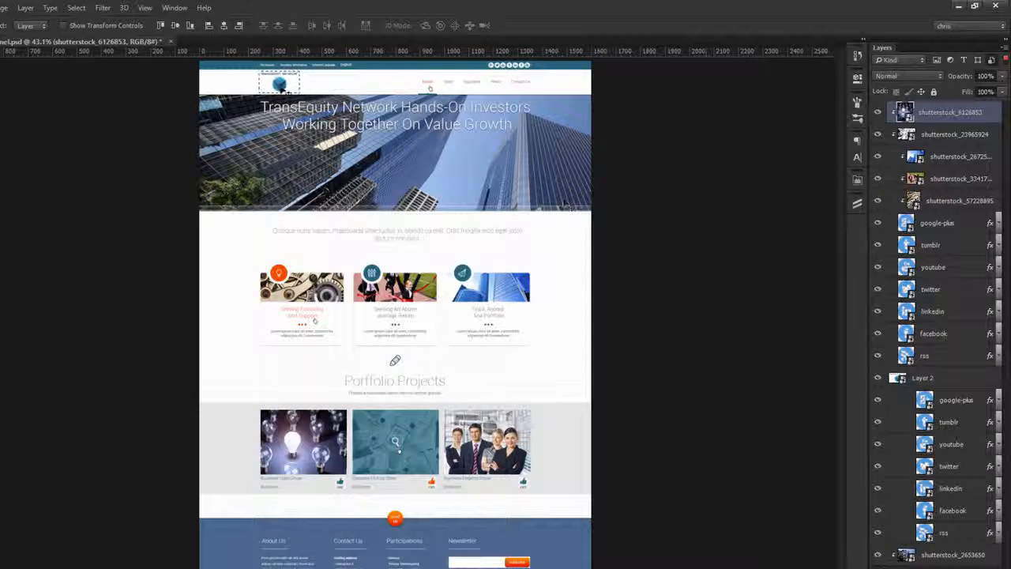
Step: Rasterize the smart object layers from shutterstock_6126853 through shutterstock_57228895, together with Layer 2 and shutterstock_2653650
key(ctrl+d)
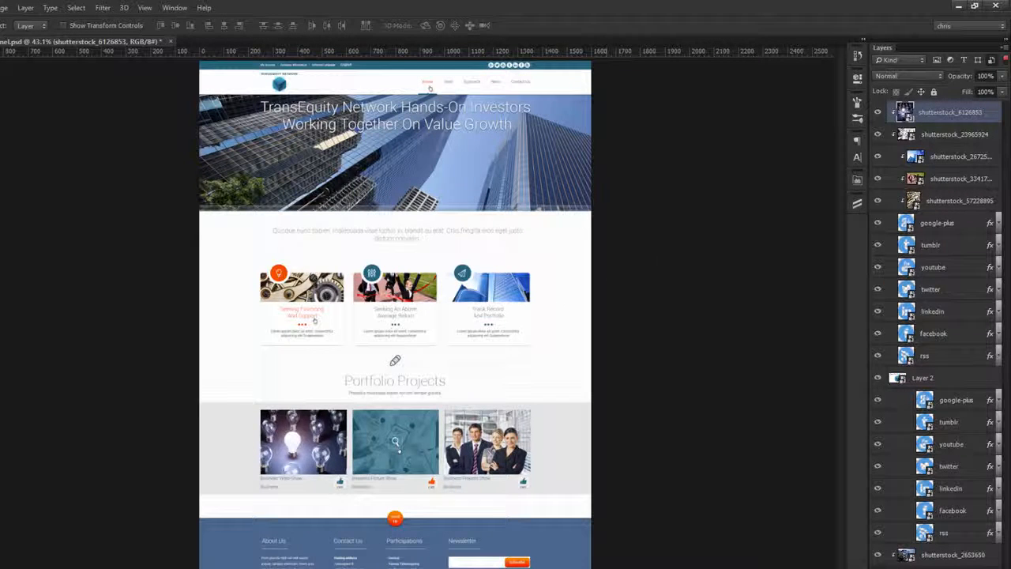
shift+click(952, 202)
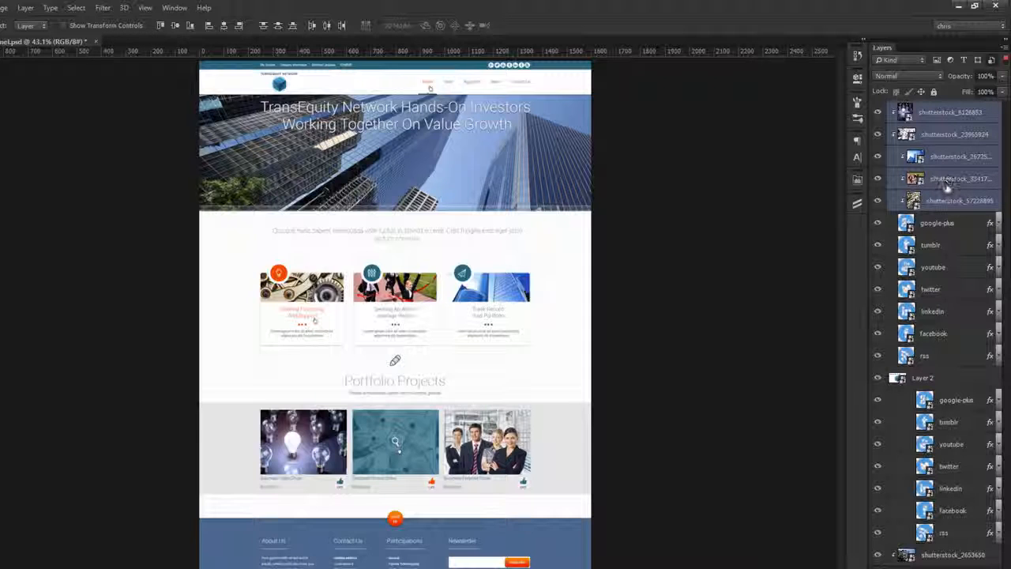
ctrl+click(964, 381)
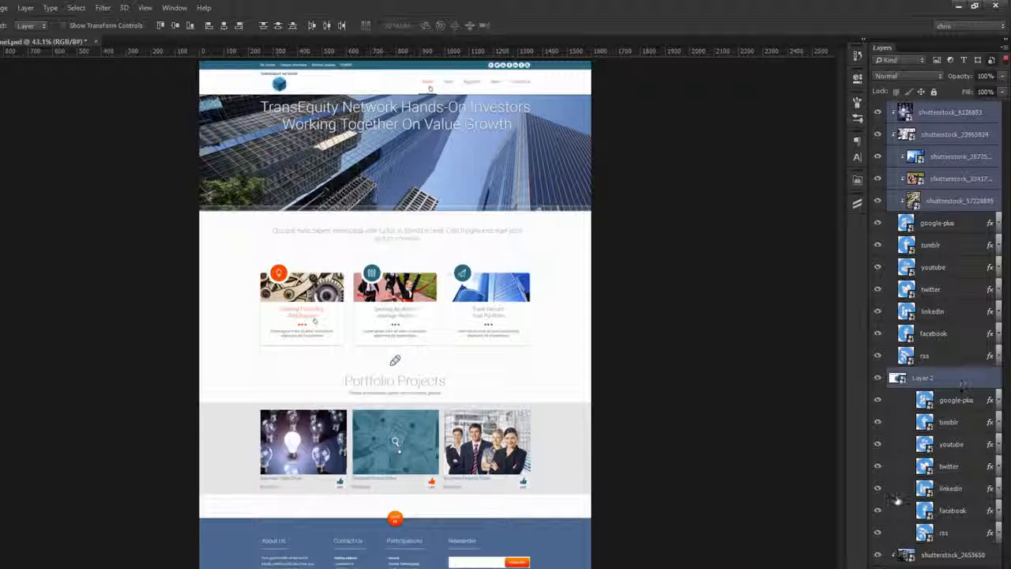
ctrl+click(947, 555)
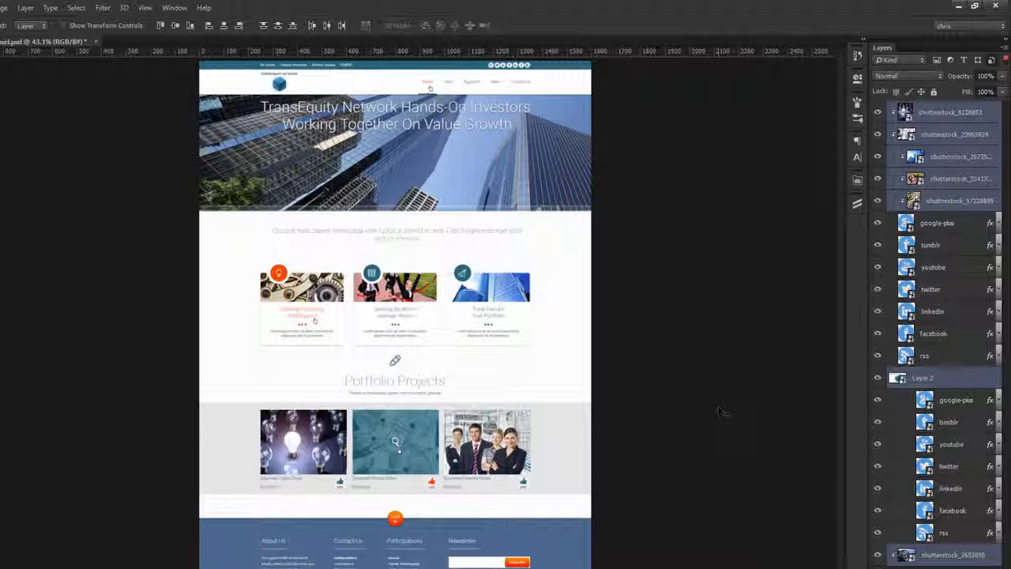
right_click(977, 167)
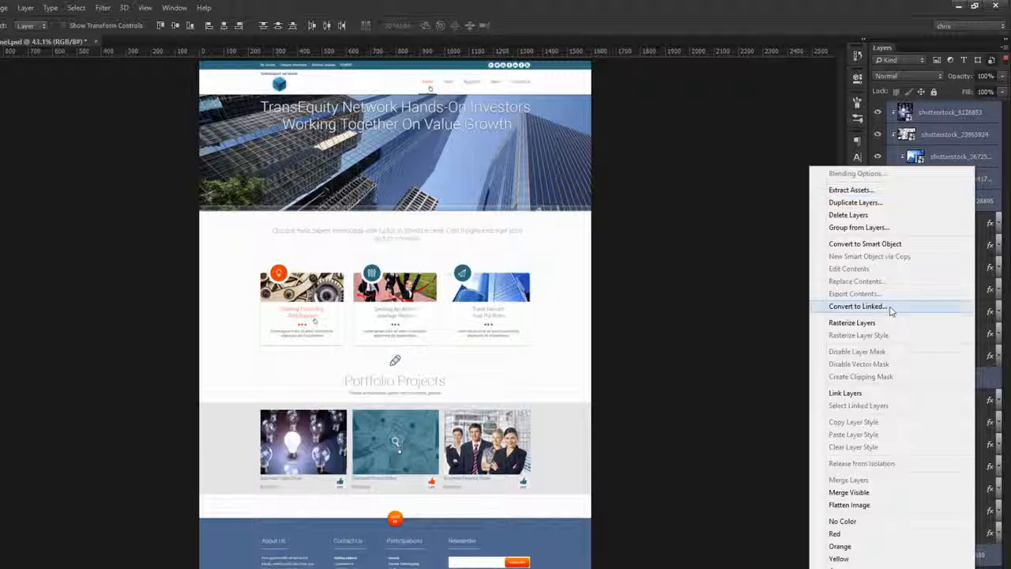
click(897, 324)
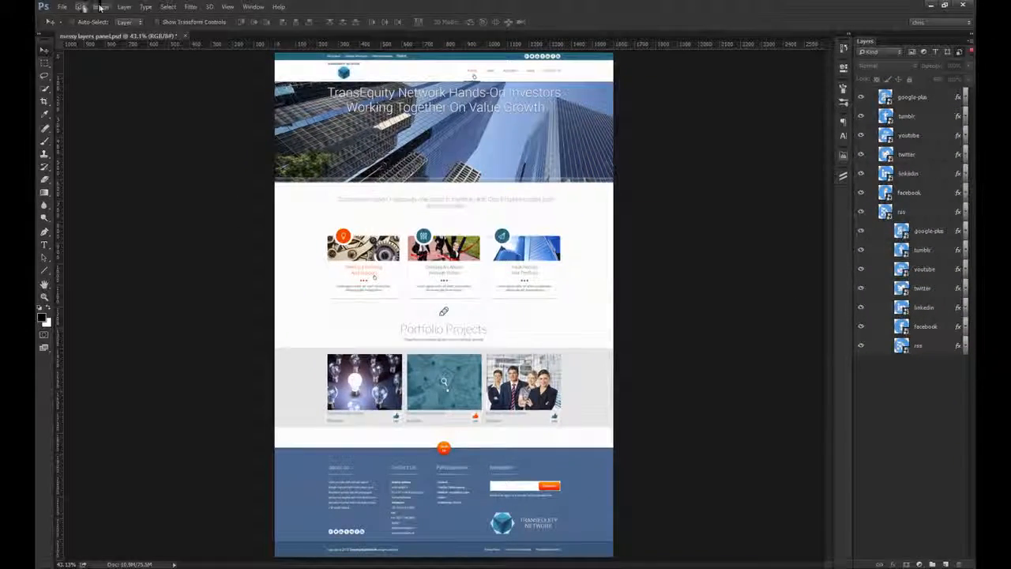
Step: Save a Photoshop copy of the document as messy layers panel - tutorial in the messy project folder
click(61, 6)
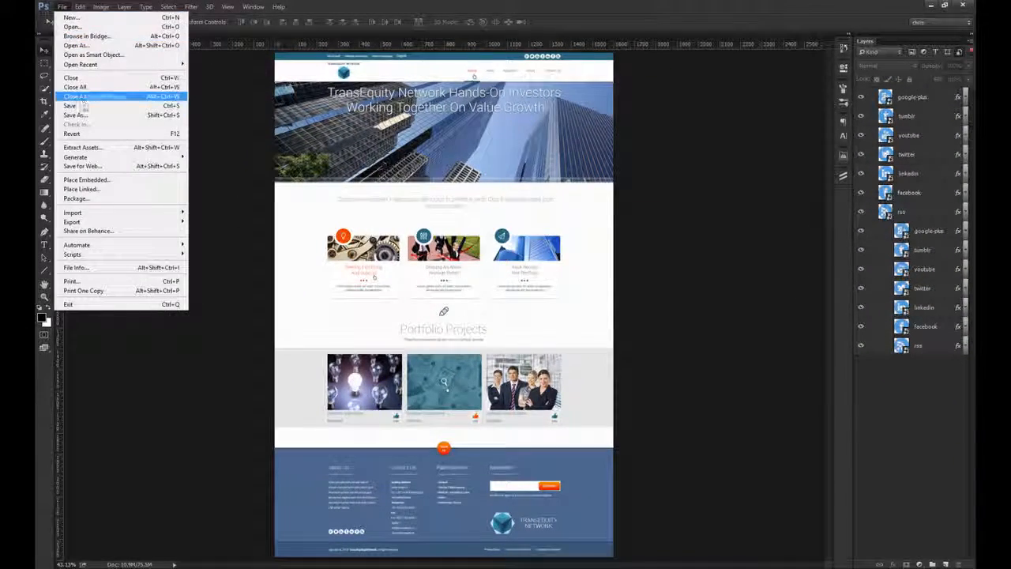
click(85, 117)
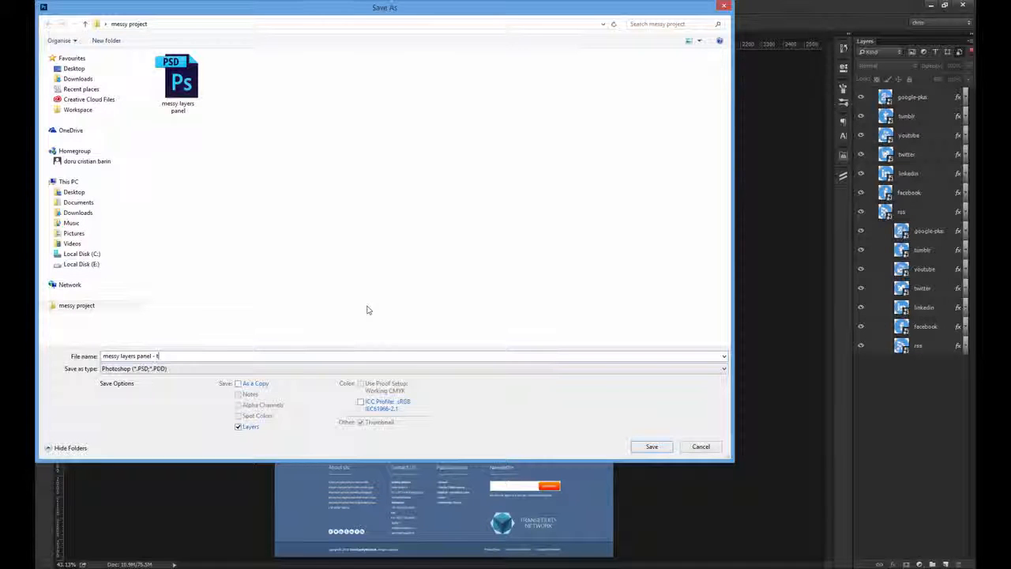
text(- tutorial)
key(Return)
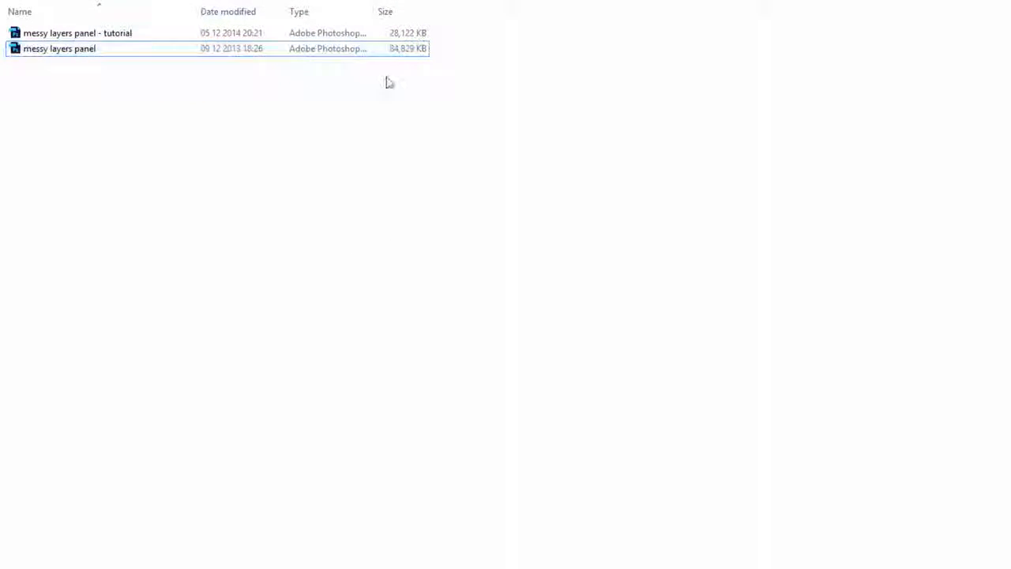
Step: Switch to the project folder and open the properties of the messy layers panel - tutorial file
click(420, 34)
right_click(420, 34)
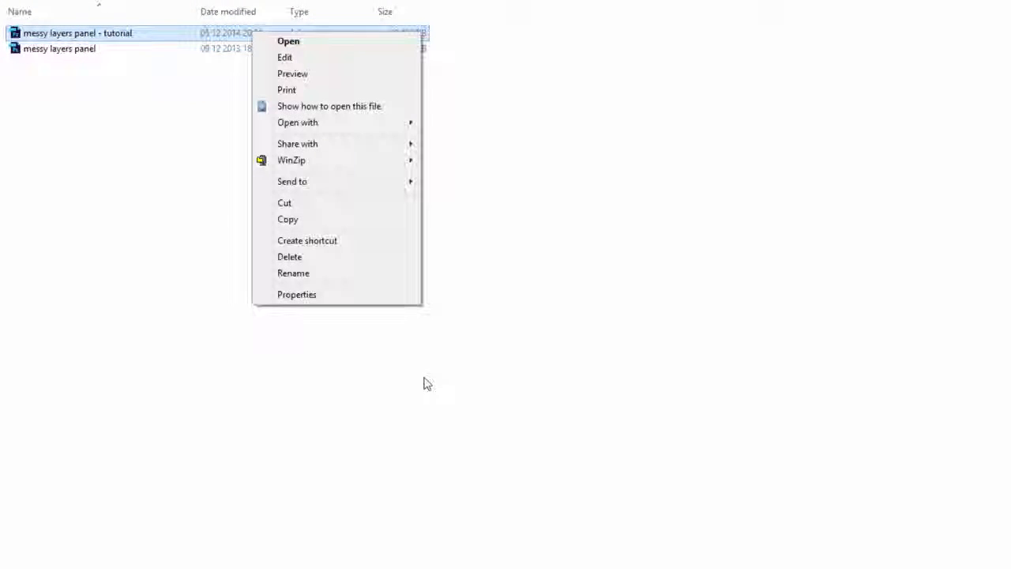
click(378, 303)
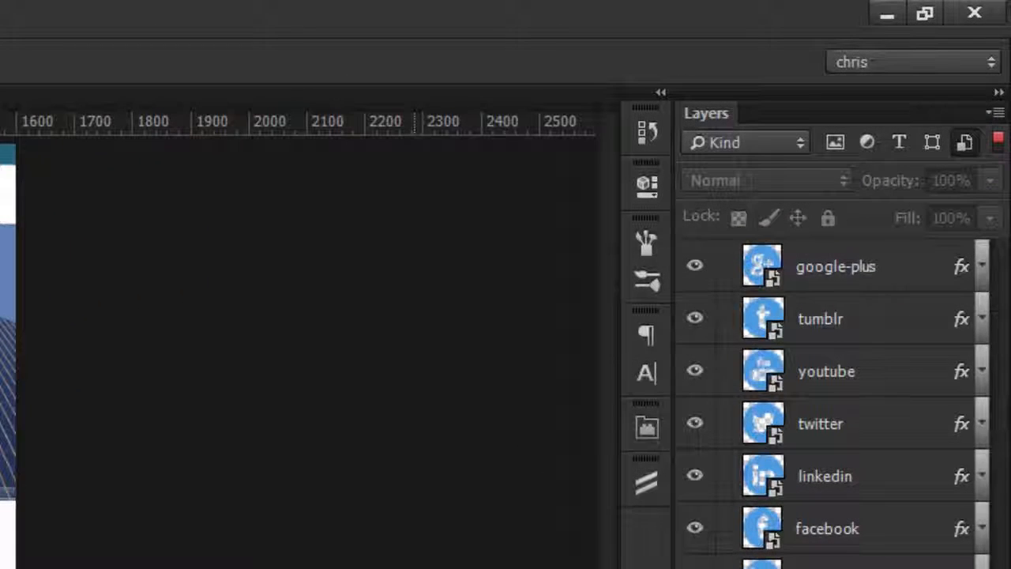
Step: Turn off the smart object filter so that the layer list covers every layer again
click(999, 144)
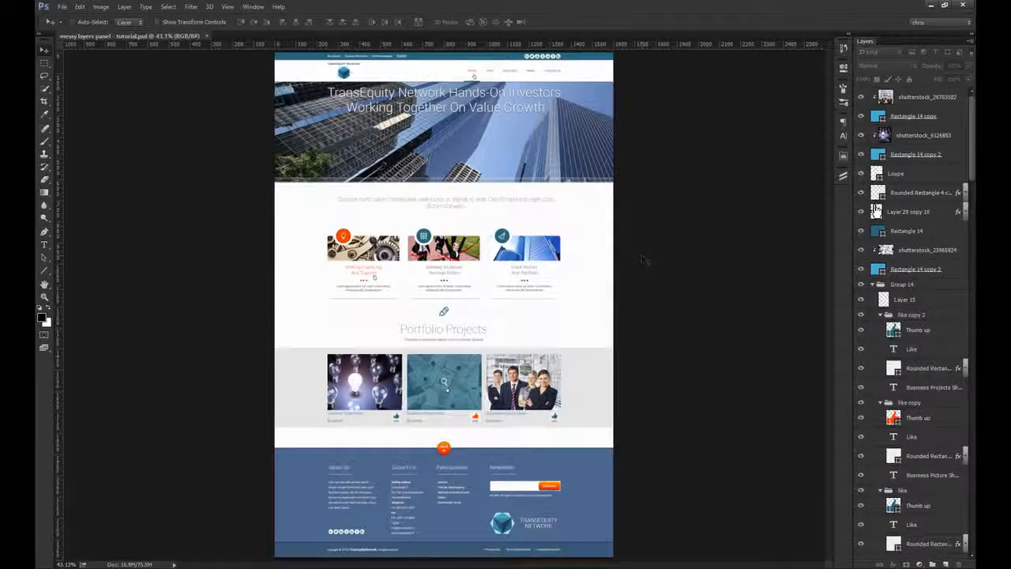
click(578, 230)
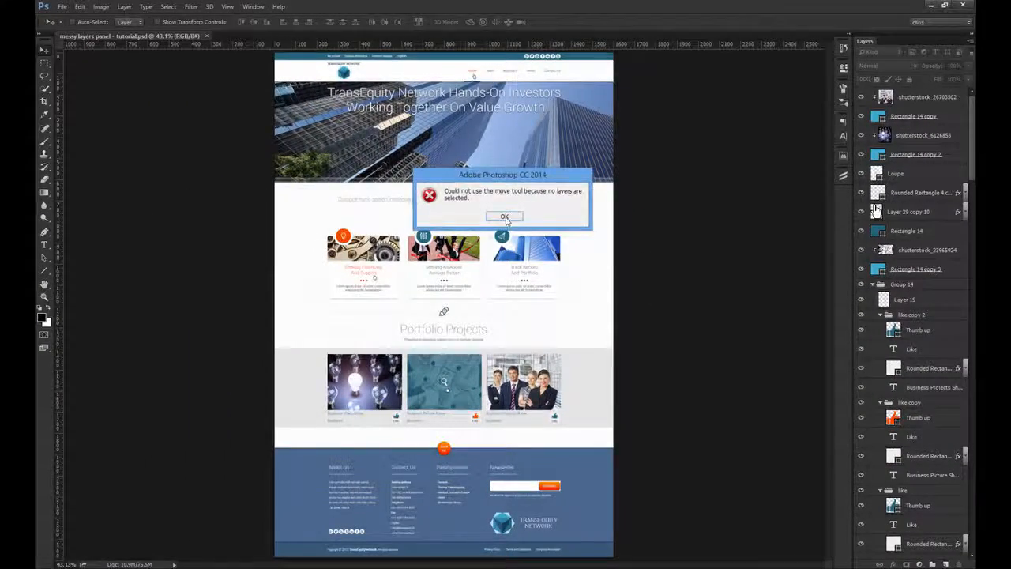
click(507, 219)
Step: Identify the layers behind the logo, headline, hero photo and Home menu item by auto-selecting them on the page at 100%
key(ctrl+plus)
key(ctrl+plus)
key(ctrl+plus)
click(887, 140)
drag(614, 131, 576, 360)
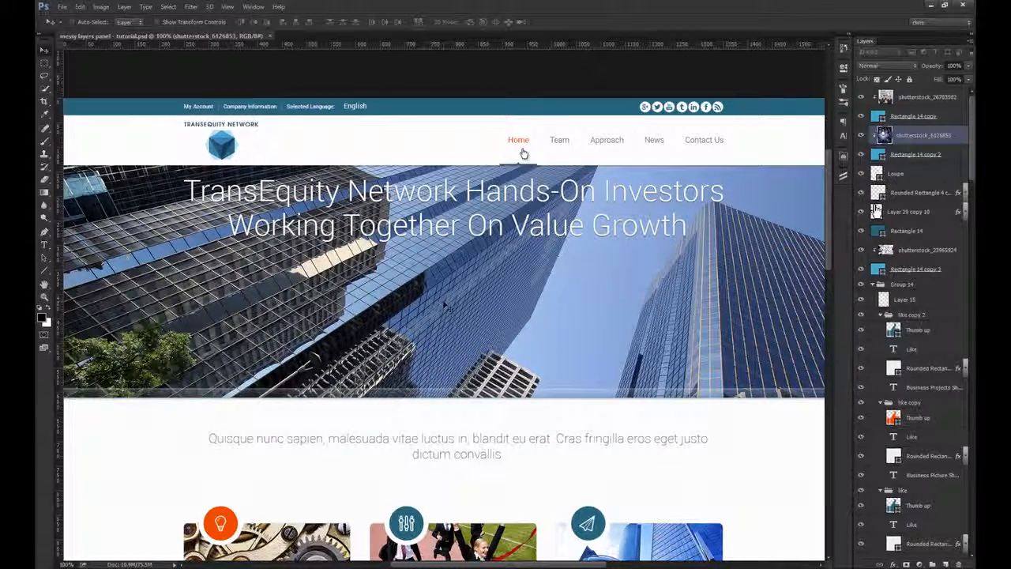
ctrl+click(230, 155)
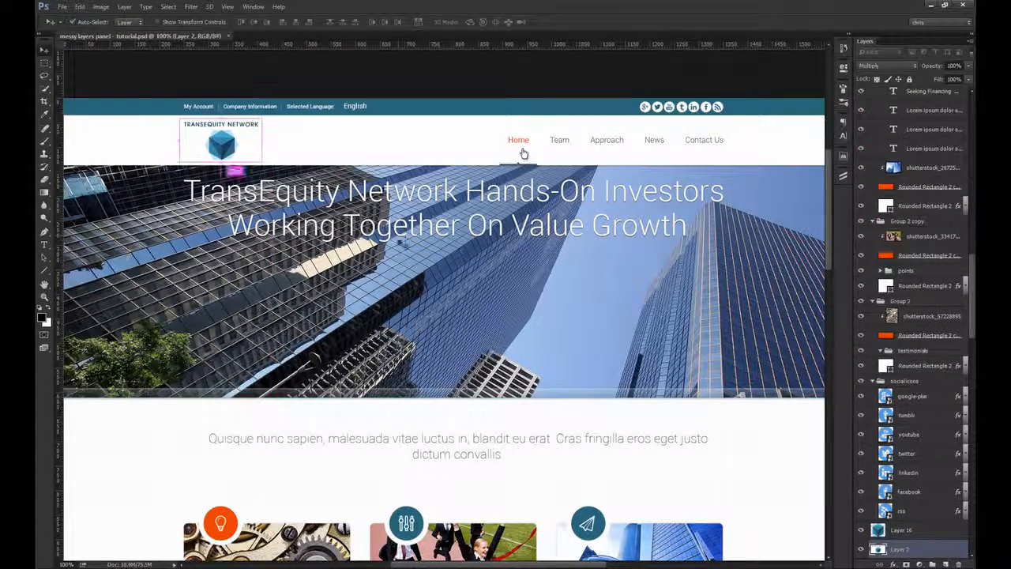
ctrl+click(523, 152)
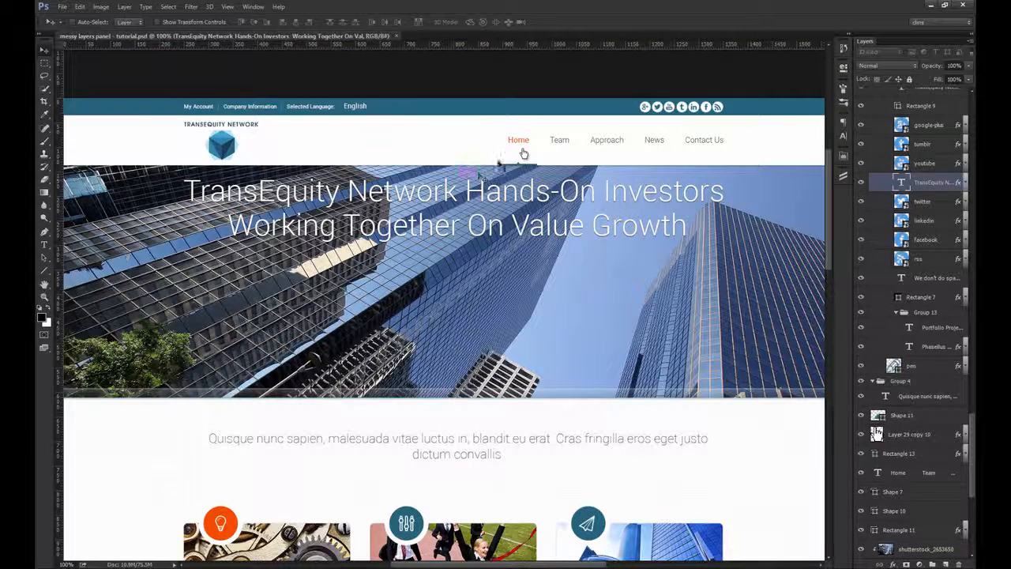
ctrl+click(519, 143)
ctrl+click(509, 269)
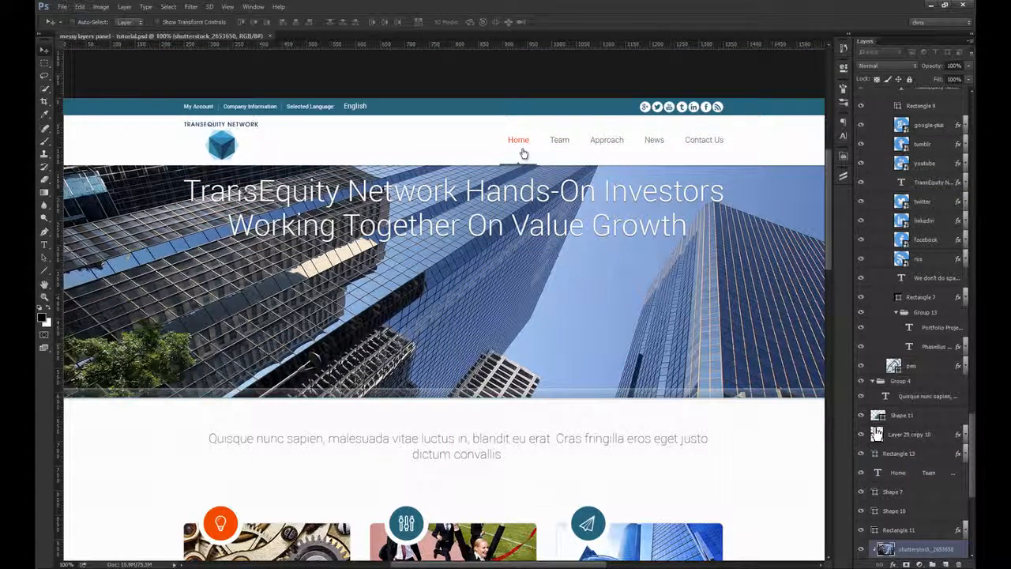
ctrl+click(523, 153)
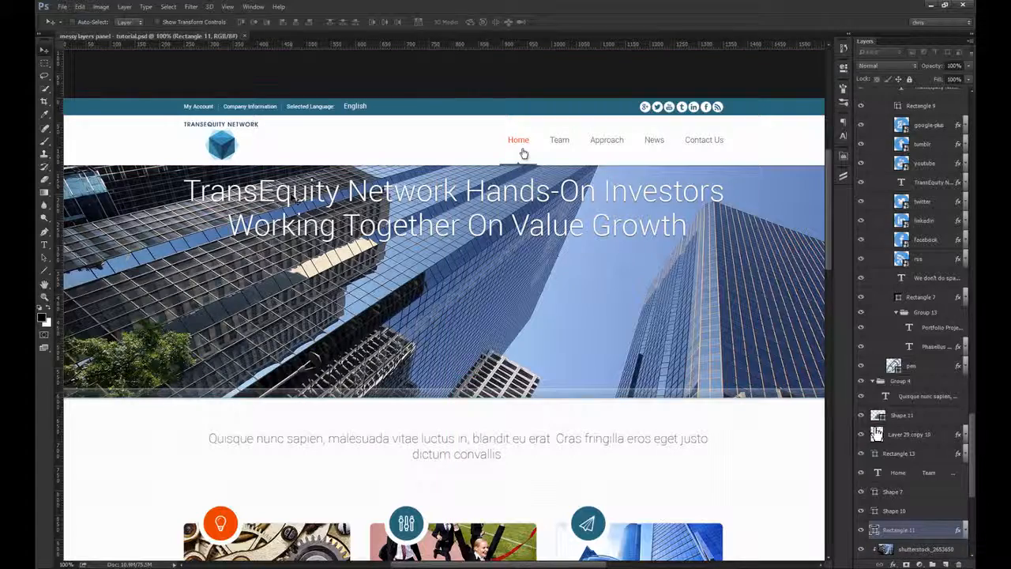
Step: Rename the TransEquity Network logo's layer, Layer 2, as logo
ctrl+click(523, 152)
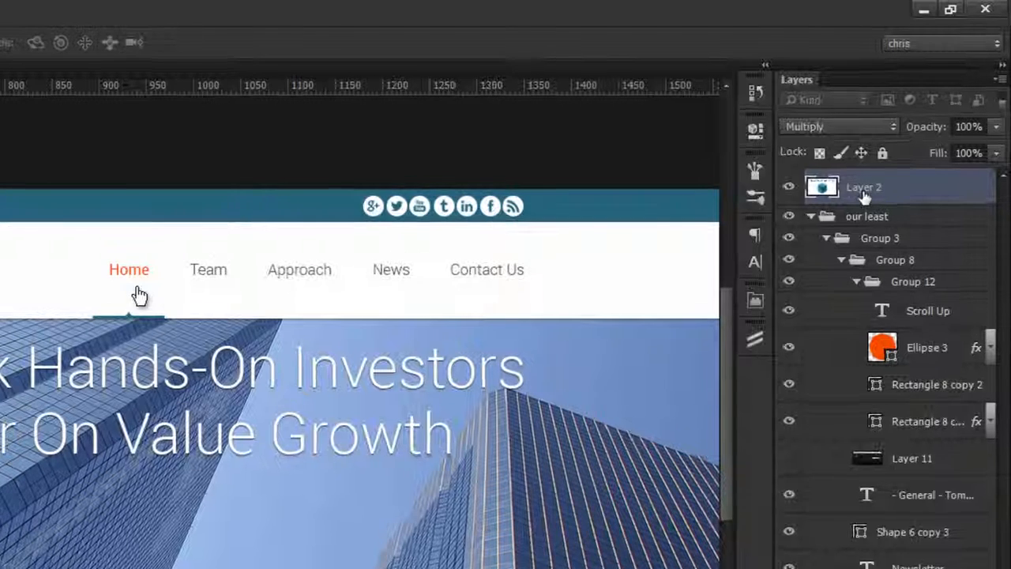
double_click(885, 137)
text(logo)
key(Return)
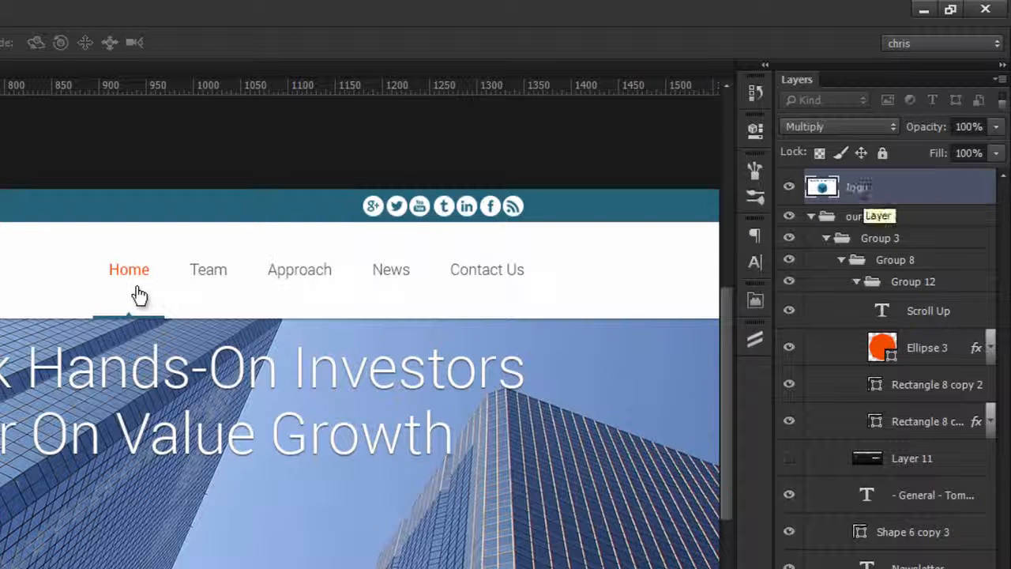
Step: Put the logo layer in a new group named header and move that group to the top of the layer list
scroll(869, 214, up, 4)
key(ctrl+g)
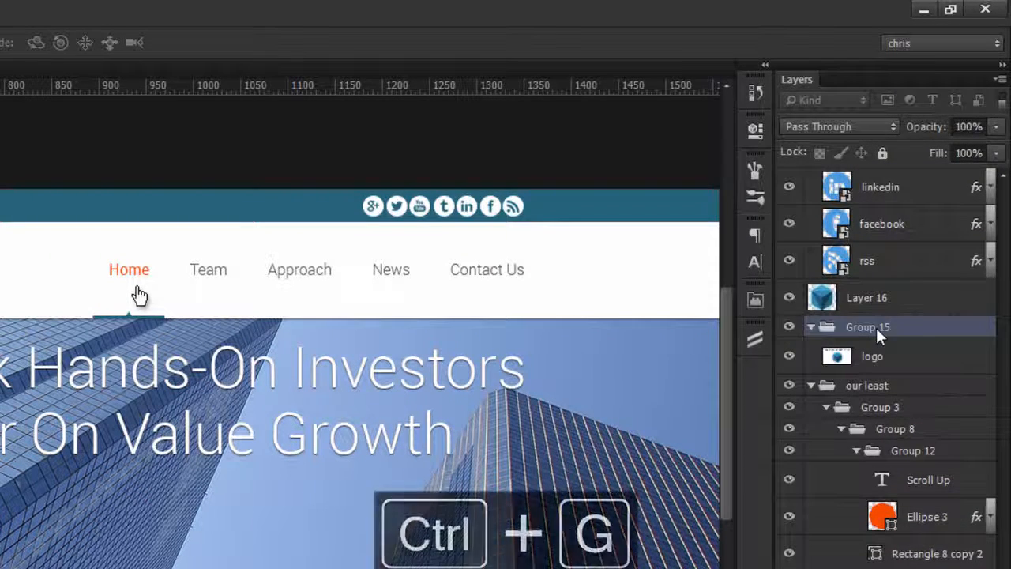
double_click(869, 327)
text(header)
key(Return)
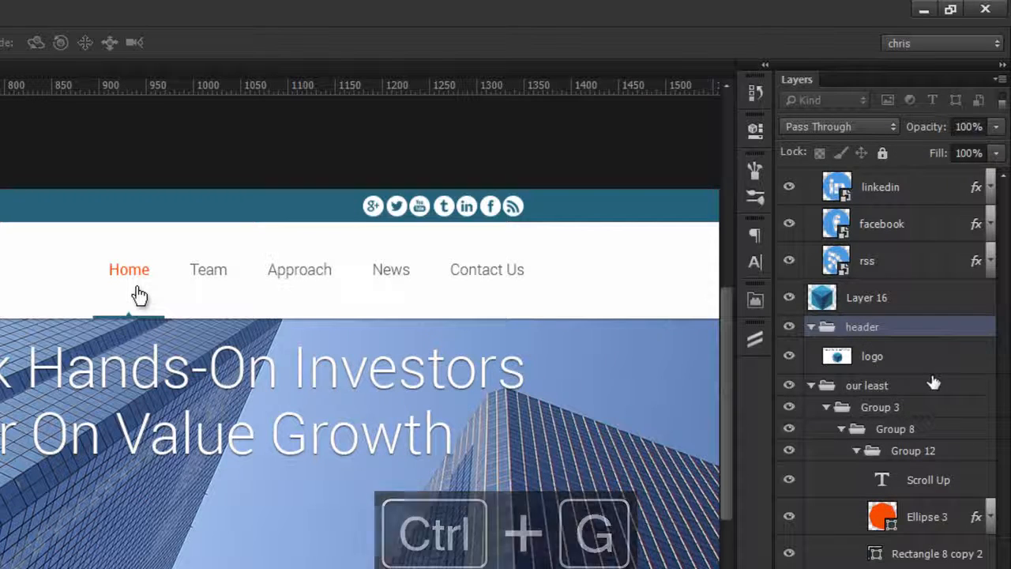
drag(873, 335, 881, 175)
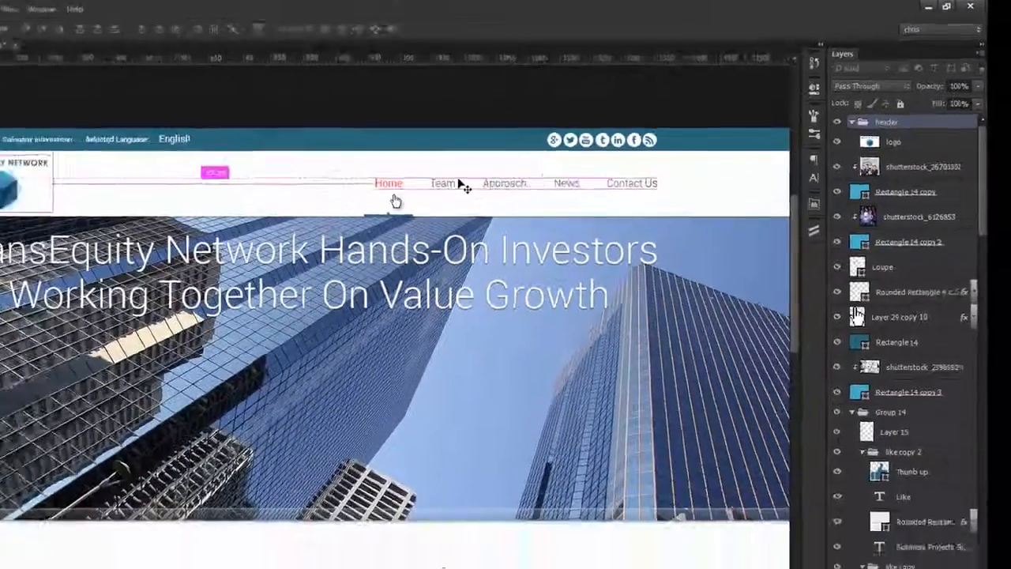
Step: Select the navigation menu text layer together with Shape 7, the teal bar under Home
ctrl+click(451, 183)
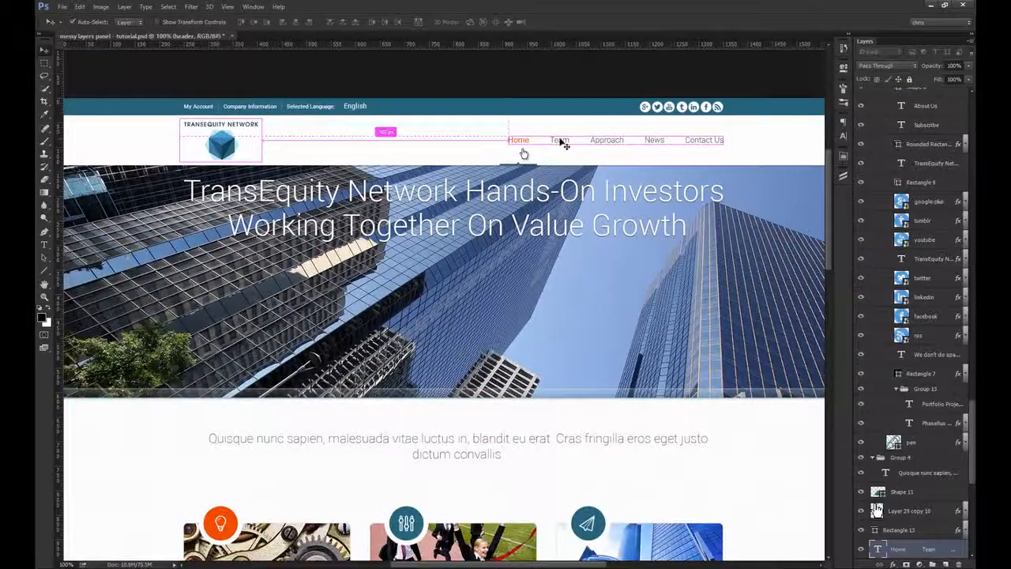
drag(427, 202, 330, 283)
drag(352, 240, 450, 245)
drag(414, 275, 432, 214)
key(ctrl+z)
shift+click(371, 330)
scroll(895, 547, down, 1)
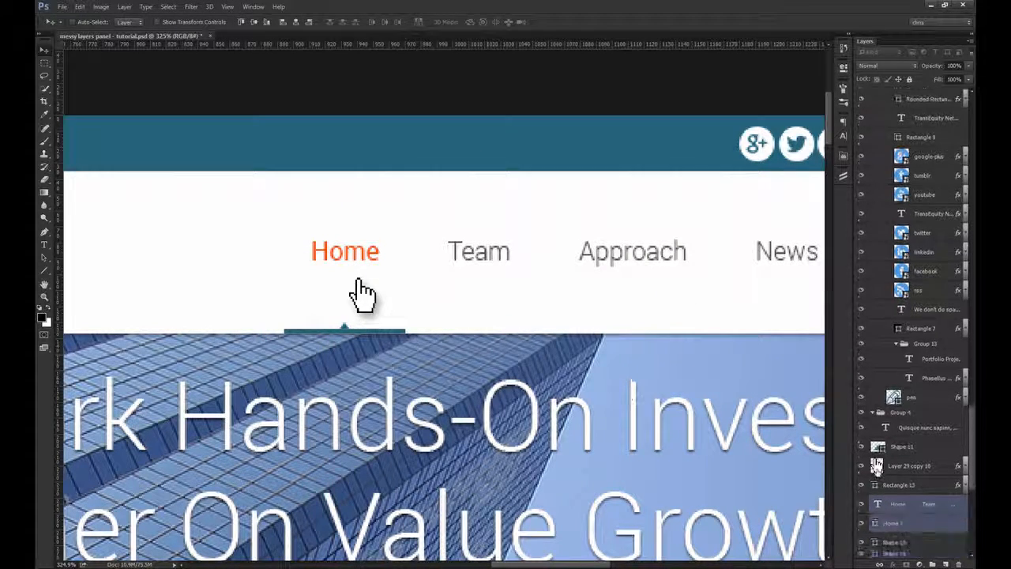
Step: Add Rectangle 13 to the selected menu layers, test-move them sideways, and undo the move
ctrl+click(906, 488)
drag(433, 299, 460, 300)
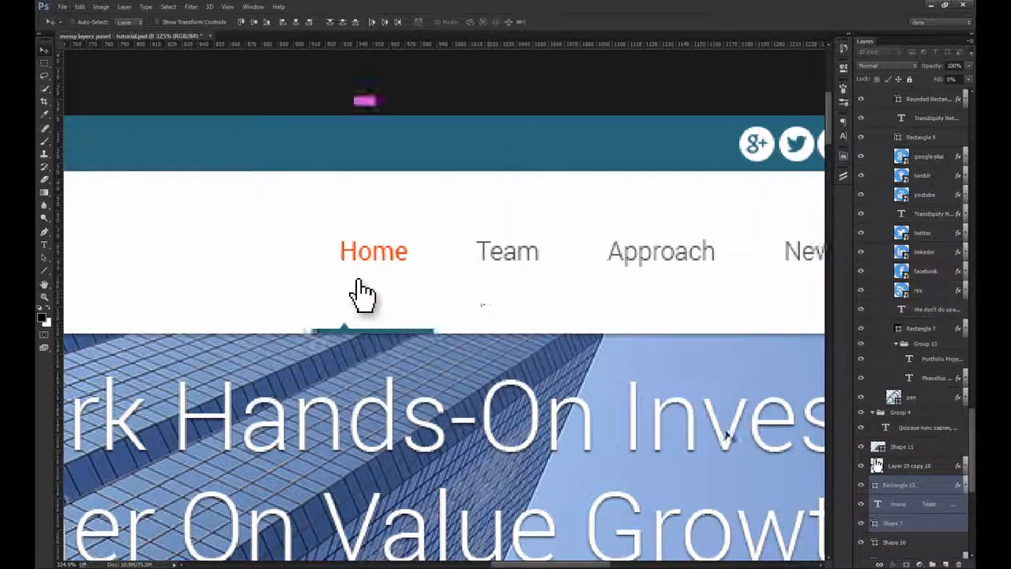
key(ctrl+z)
Step: Add Shape 11, the small arrow above the Home underline, to the selection, test-move the layers, and undo the move
drag(295, 307, 442, 324)
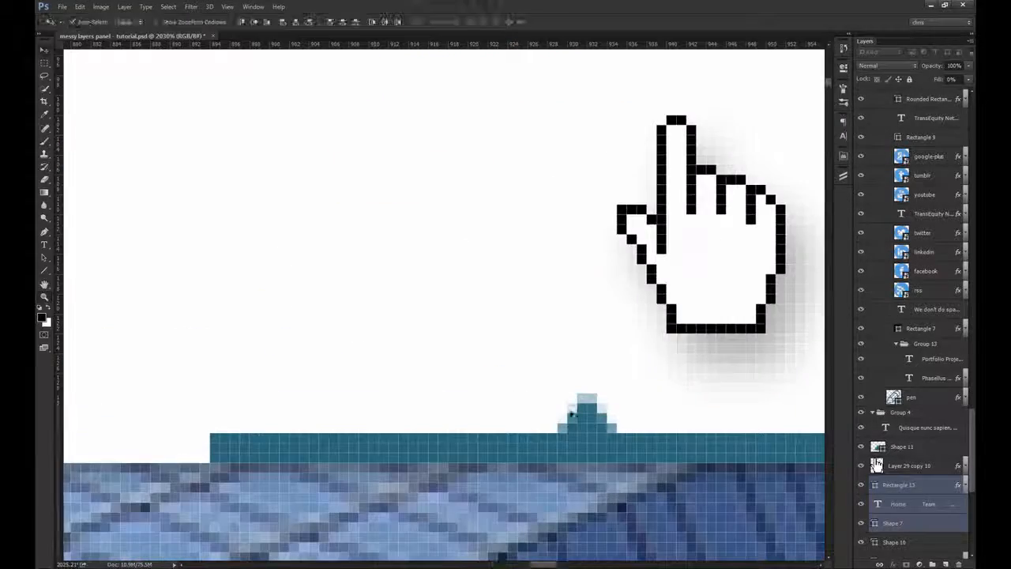
ctrl+shift+click(591, 419)
key(ctrl+1)
drag(540, 298, 518, 288)
key(ctrl+z)
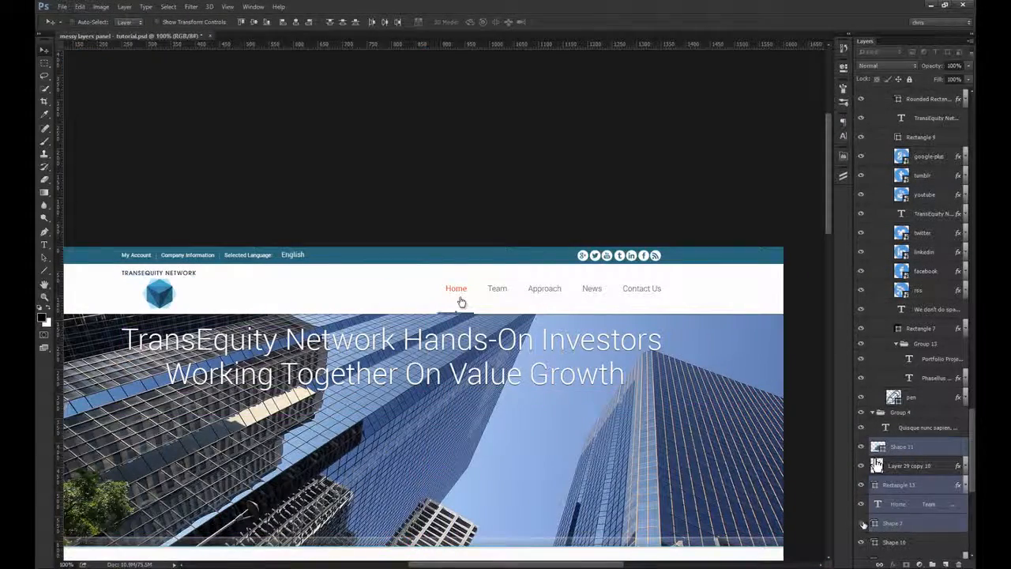
Step: Remove Rectangle 13 from the selection, test-move the remaining menu layers, and undo the move
ctrl+click(893, 489)
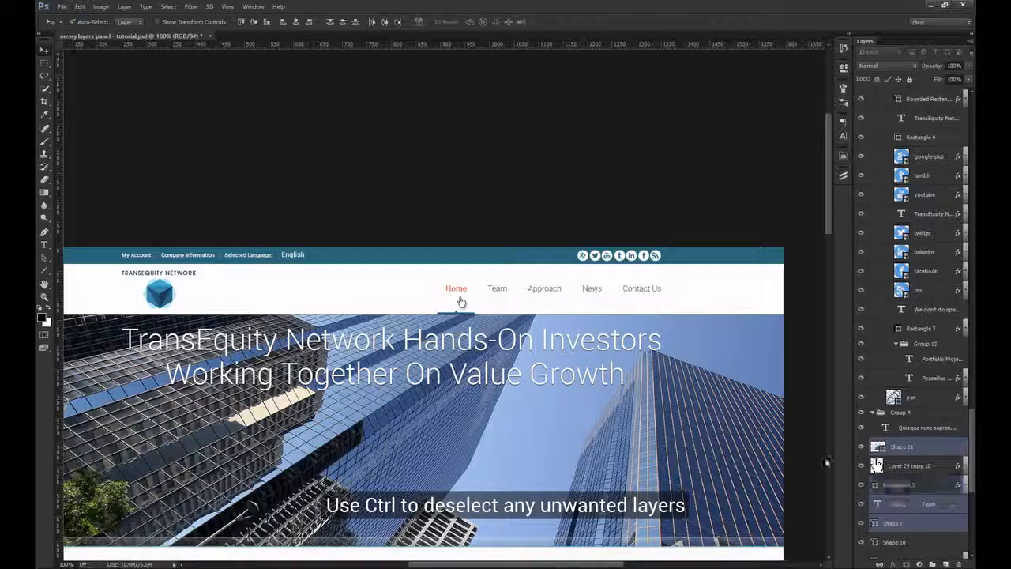
drag(452, 275, 597, 299)
key(ctrl+z)
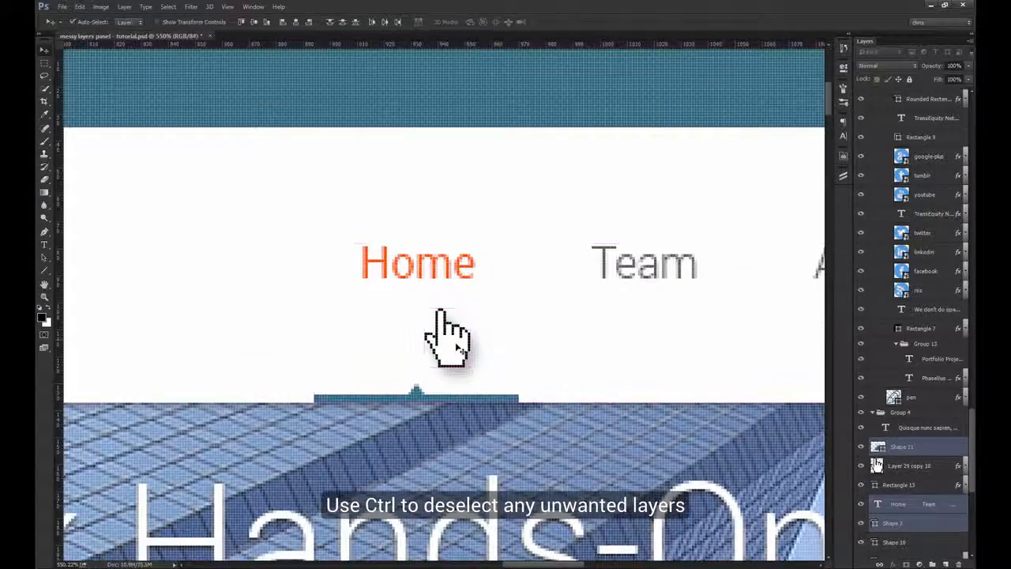
Step: Add the hand cursor layer, Layer 29 copy 10, to the selection and move all selected menu layers into the header group below logo
ctrl+shift+click(459, 348)
key(ctrl+1)
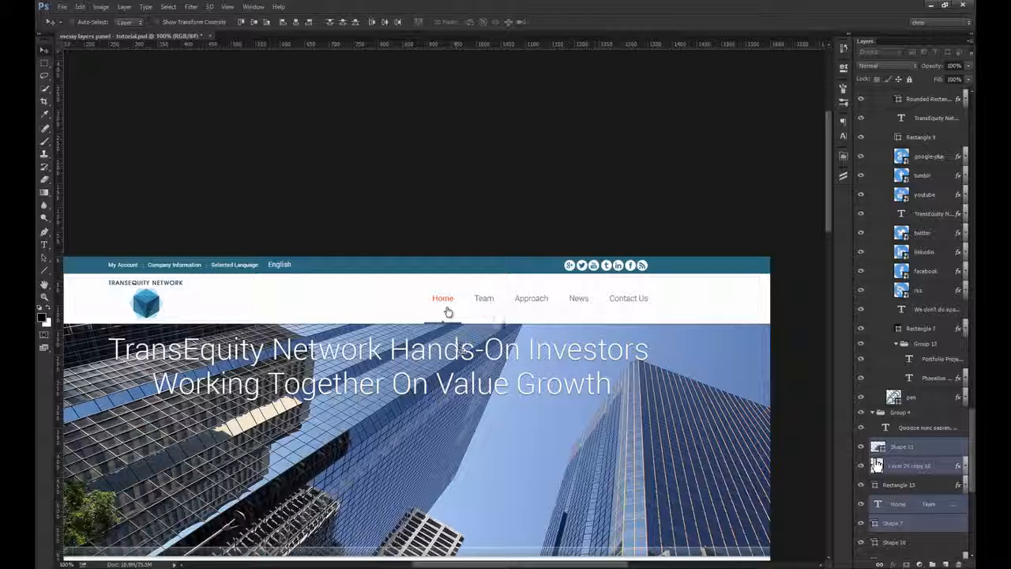
drag(916, 456, 903, 92)
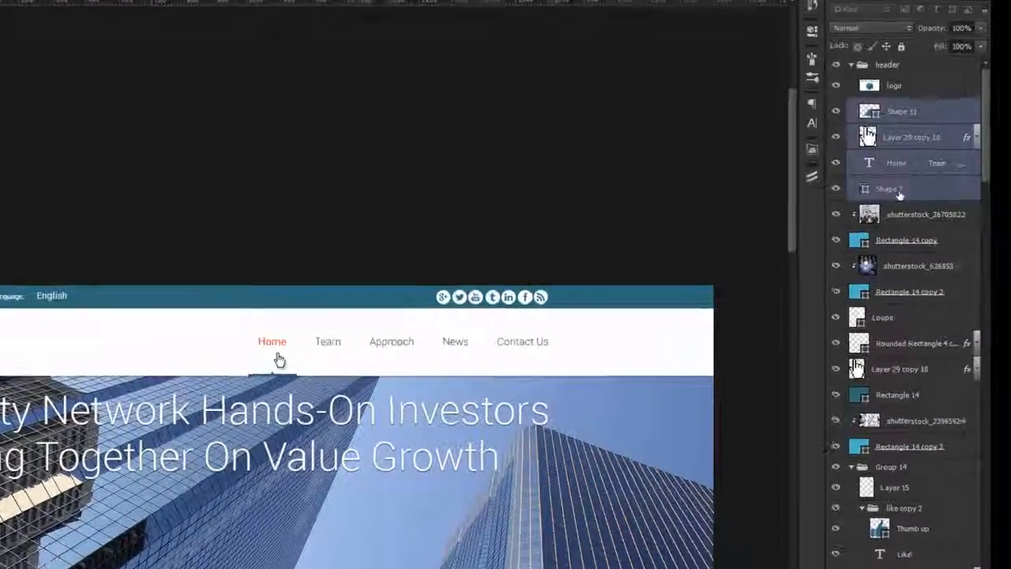
Step: Merge Shape 7 and Shape 11 in the header group into one shape layer and check it by toggling its visibility
click(907, 188)
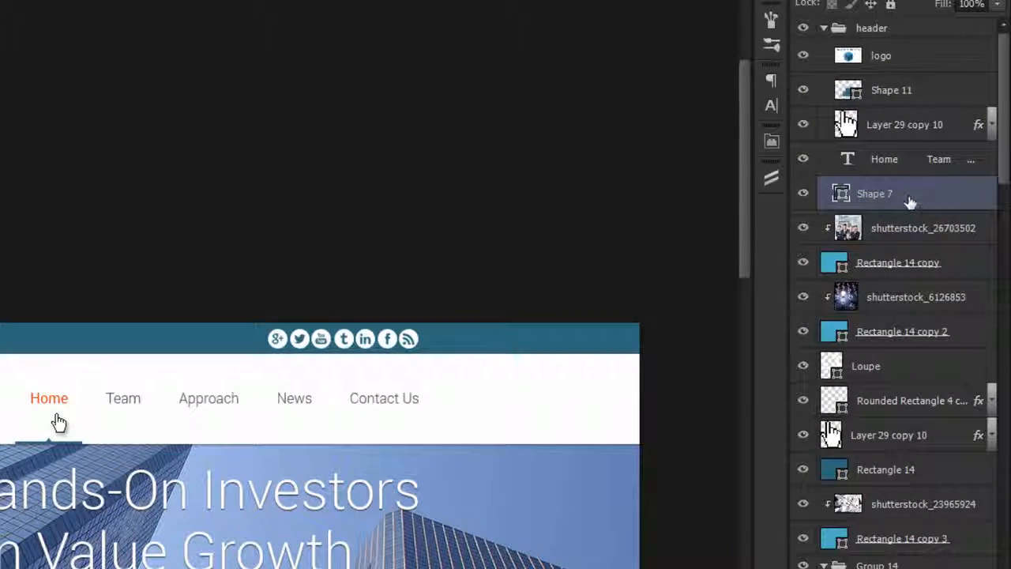
ctrl+click(895, 101)
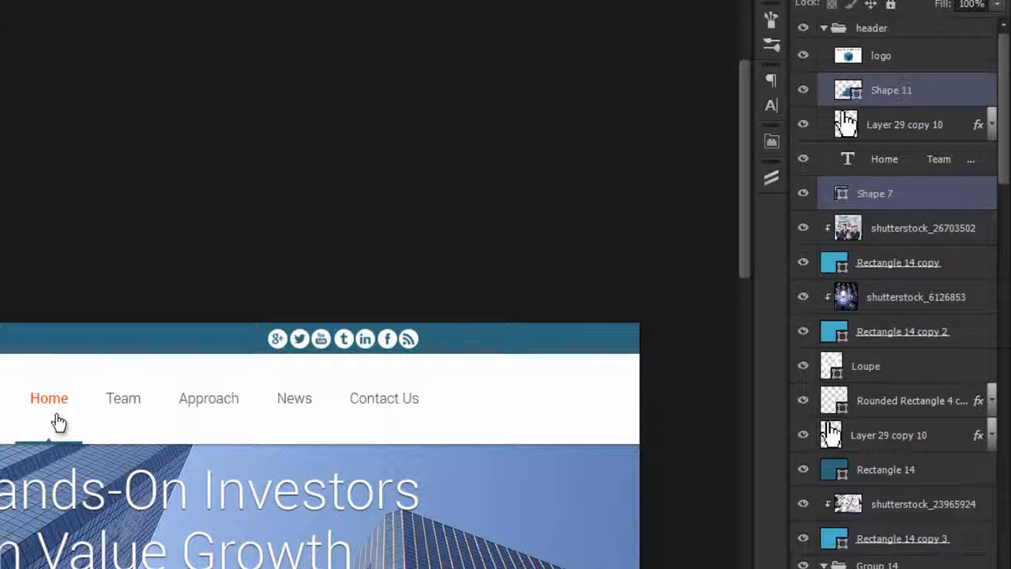
key(ctrl+e)
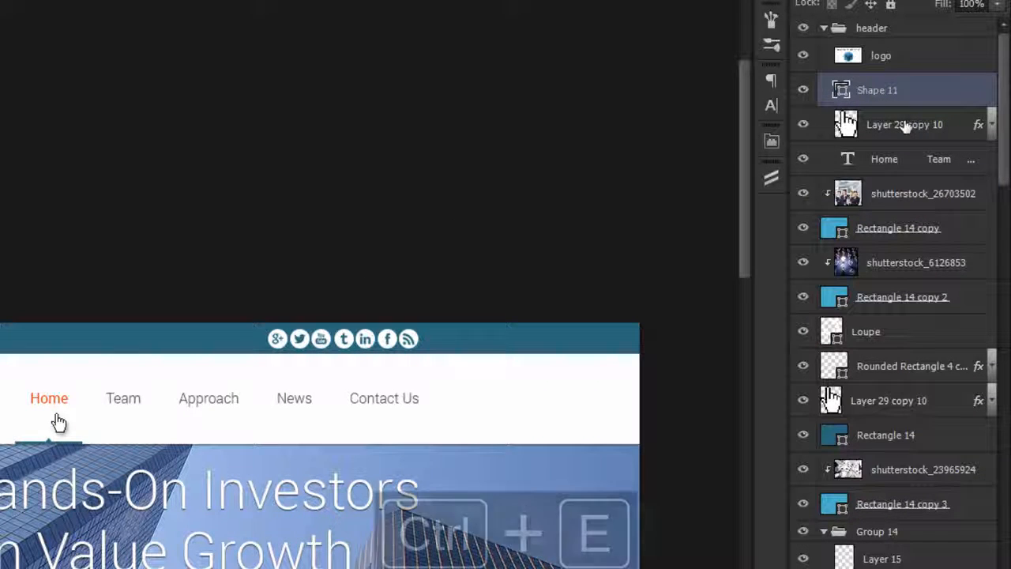
click(805, 94)
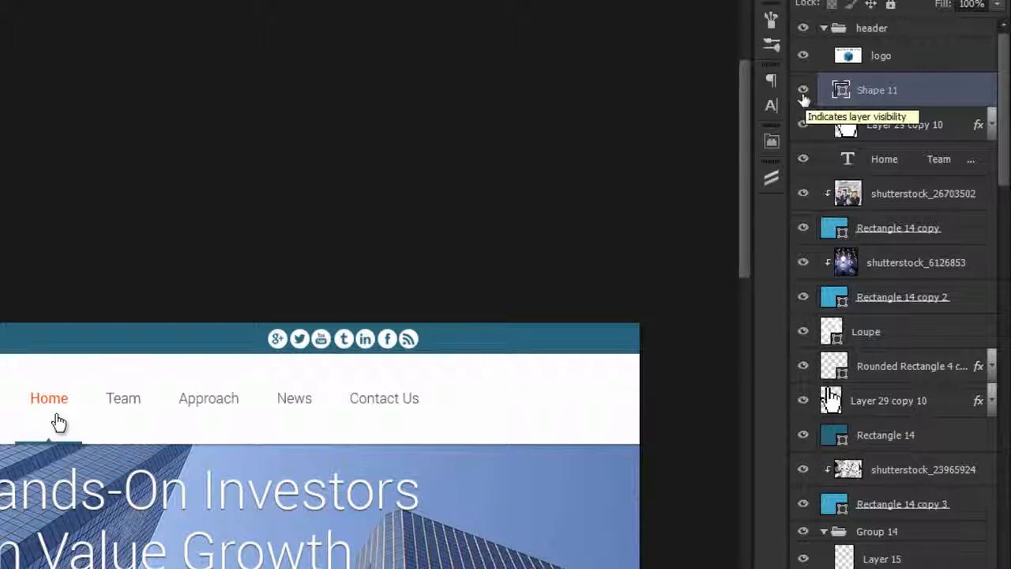
Step: Rename the merged Shape 11 layer in the header group as active
drag(93, 459, 240, 161)
double_click(878, 95)
text(select)
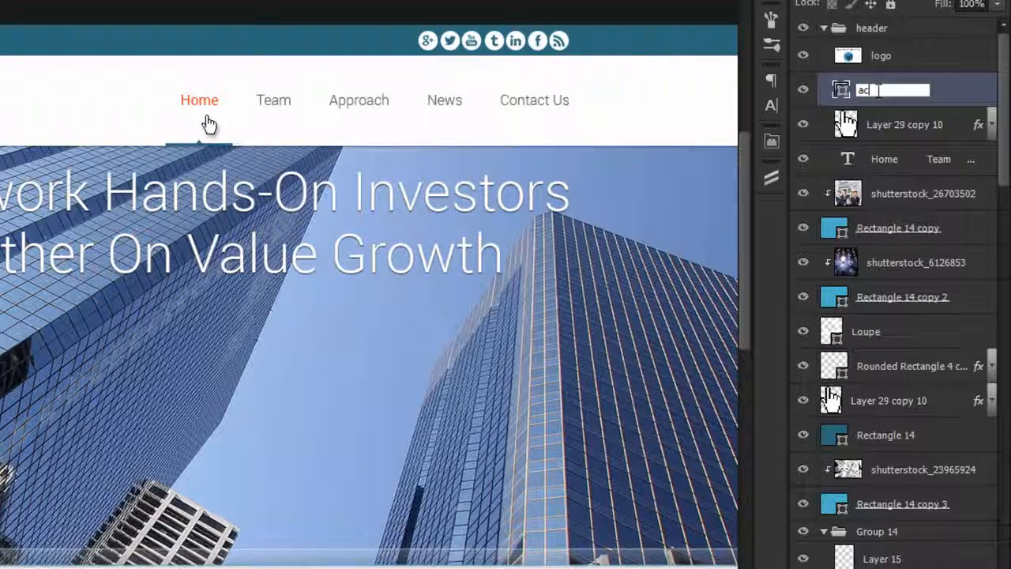
key(Return)
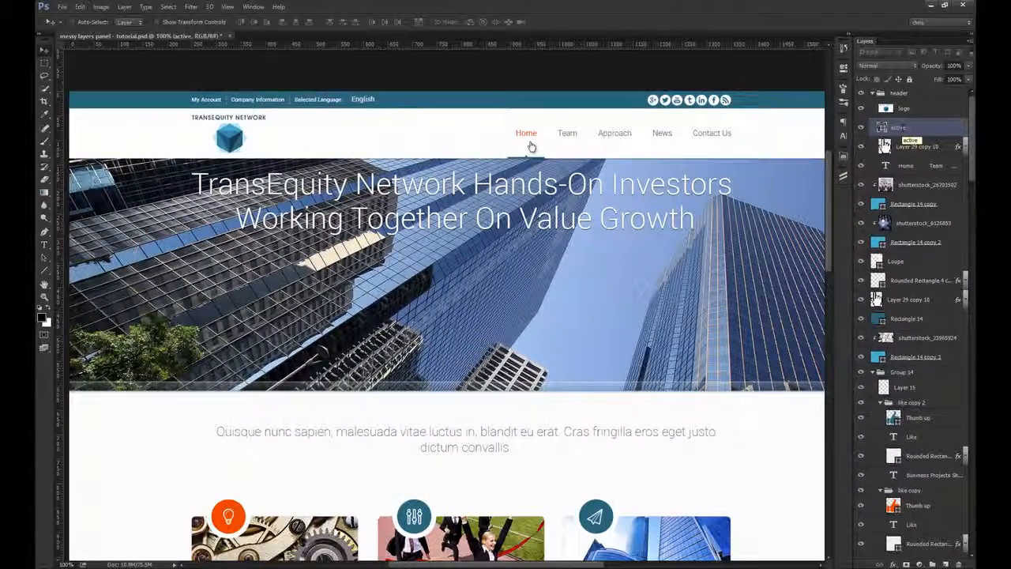
Step: Collapse the header group and check its contents by toggling its visibility and test-moving it, undoing the move
click(883, 93)
click(872, 93)
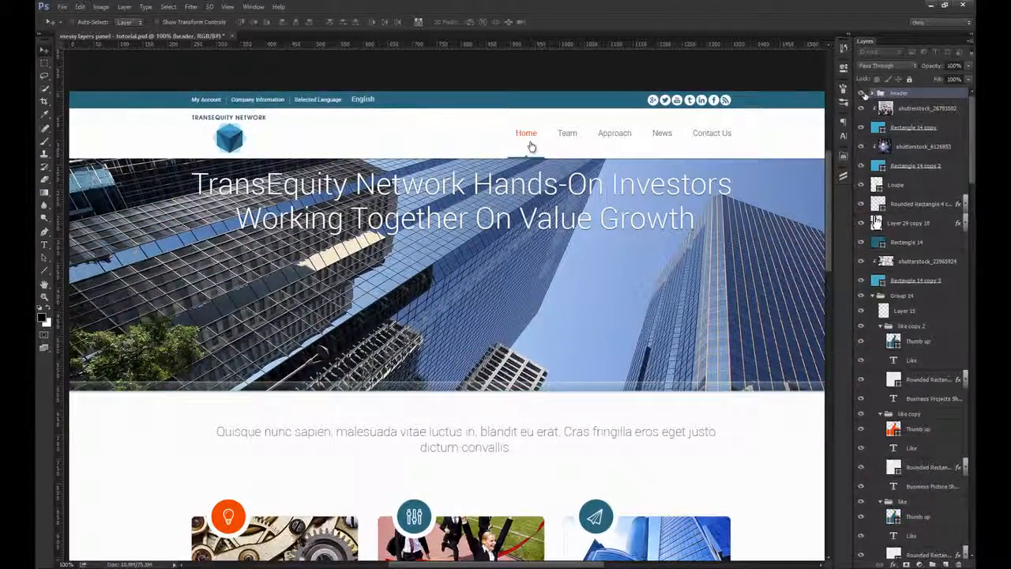
click(861, 93)
click(862, 93)
click(862, 94)
click(862, 93)
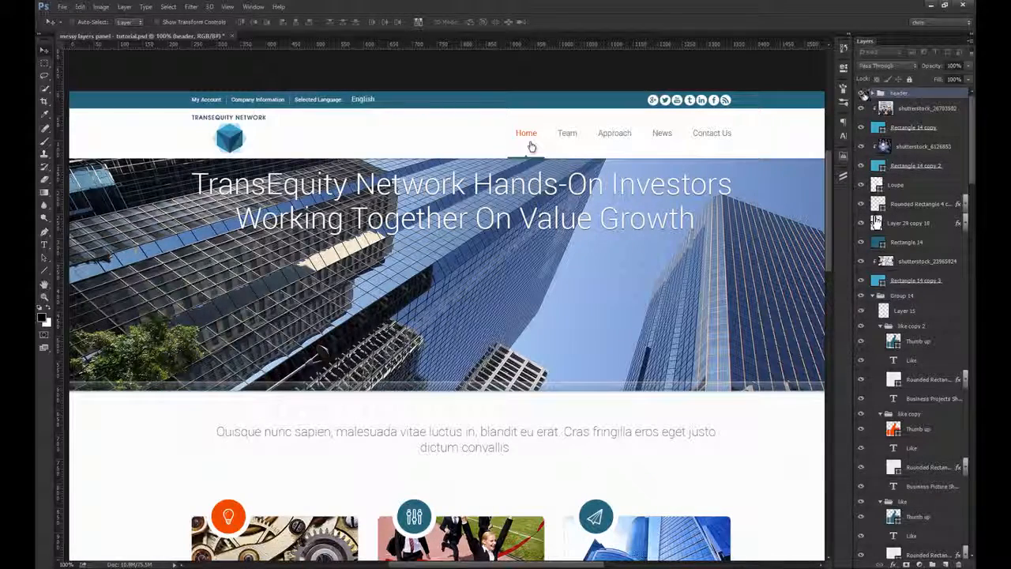
drag(656, 129, 666, 170)
key(ctrl+z)
Step: Select the white header background, Rectangle 11, test-move it down, and undo the move
ctrl+click(454, 139)
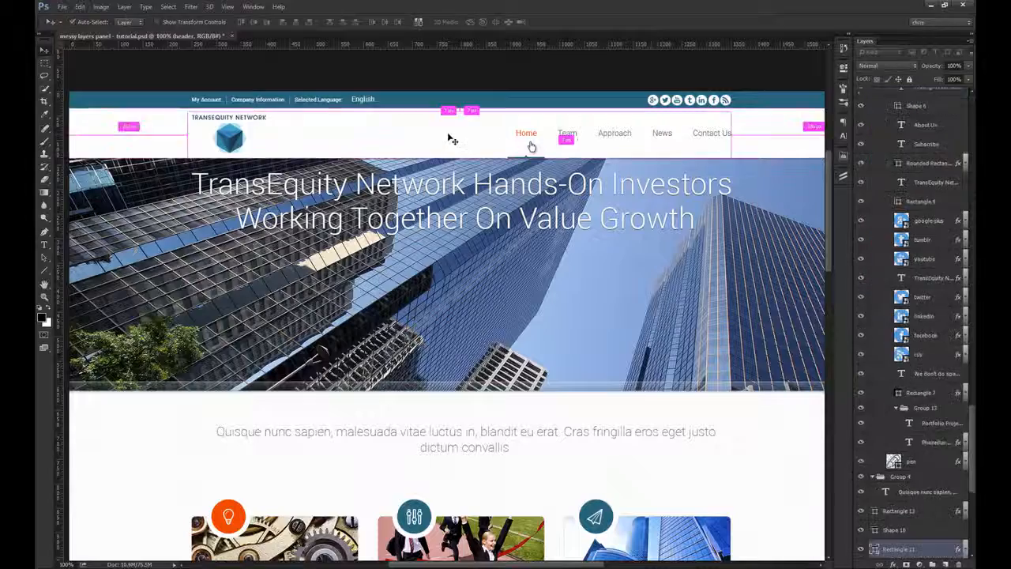
drag(456, 139, 456, 189)
key(ctrl+z)
key(ctrl+z)
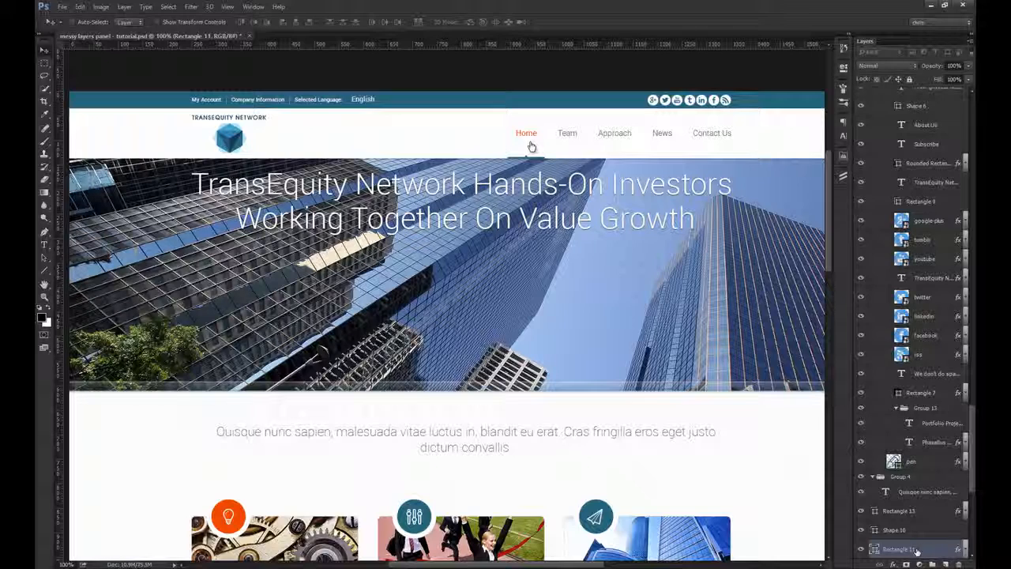
Step: Rename the white header background layer, Rectangle 11, as bg
click(876, 557)
click(445, 135)
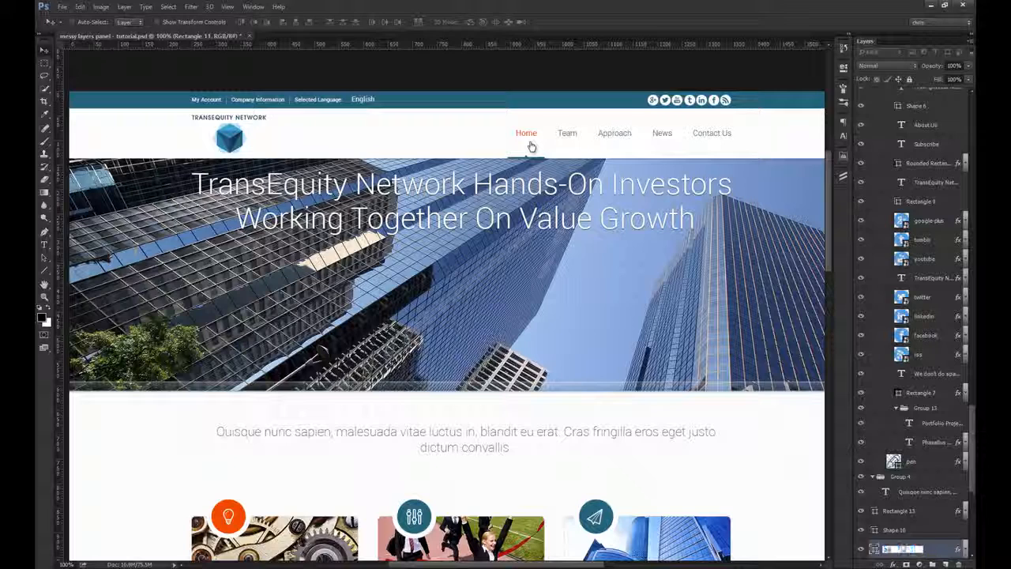
text(bg)
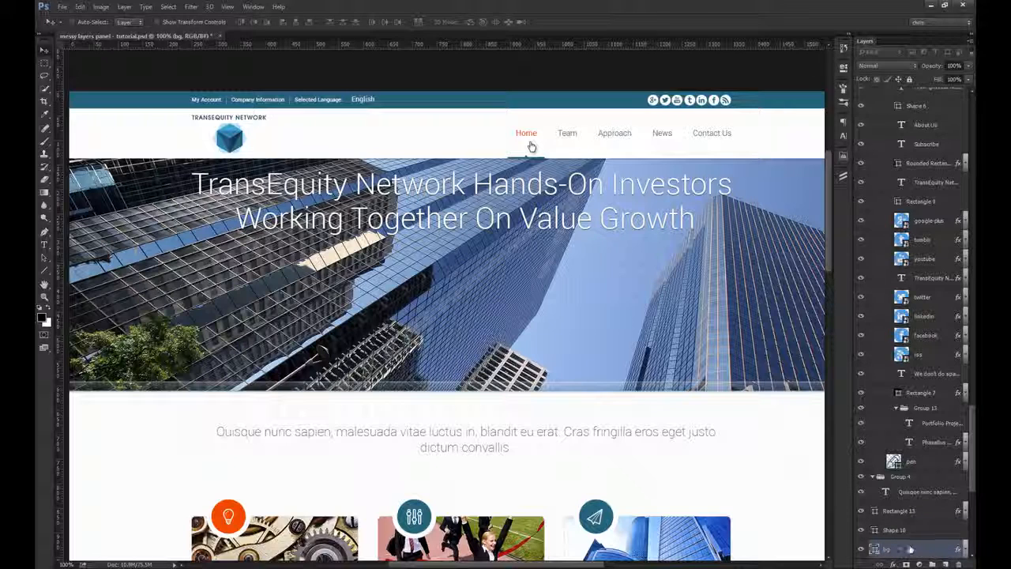
Step: Move the white bg layer into the header group below the menu text, collapse the group, and check it by toggling its visibility
drag(911, 549, 879, 98)
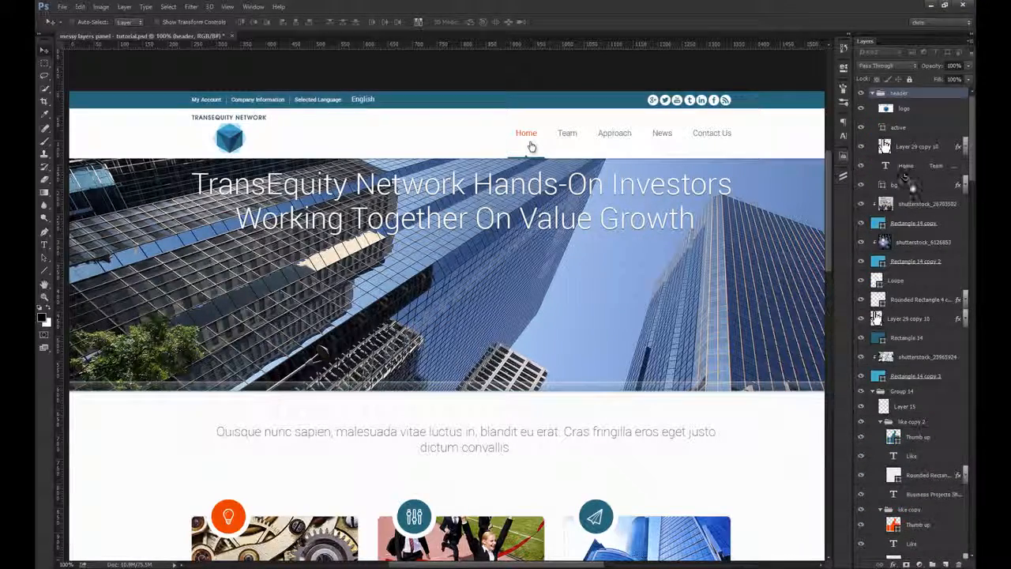
click(910, 186)
click(873, 94)
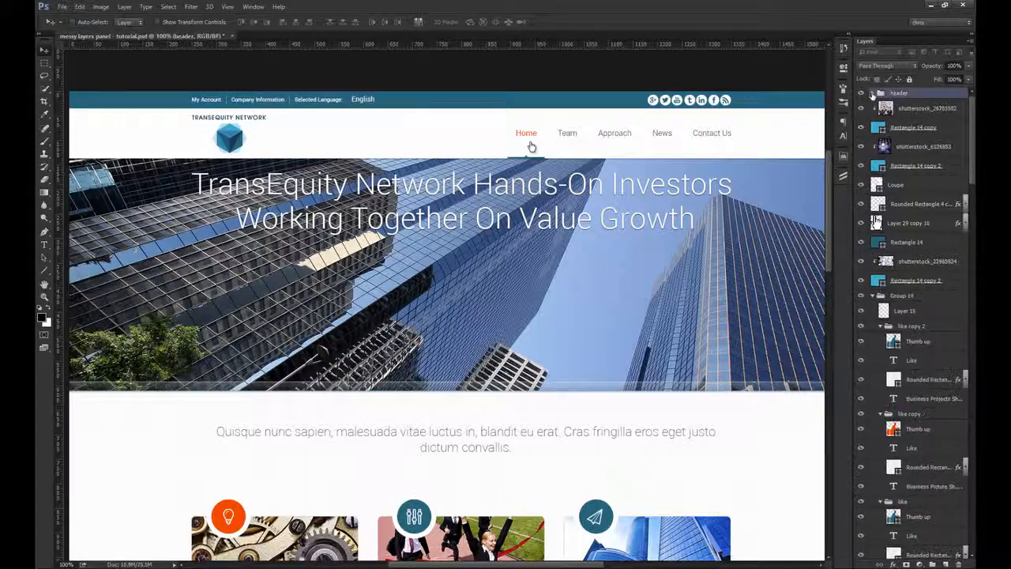
click(862, 93)
click(862, 94)
Step: Rename the rectangle layer of the teal bar above the header as bg
click(442, 105)
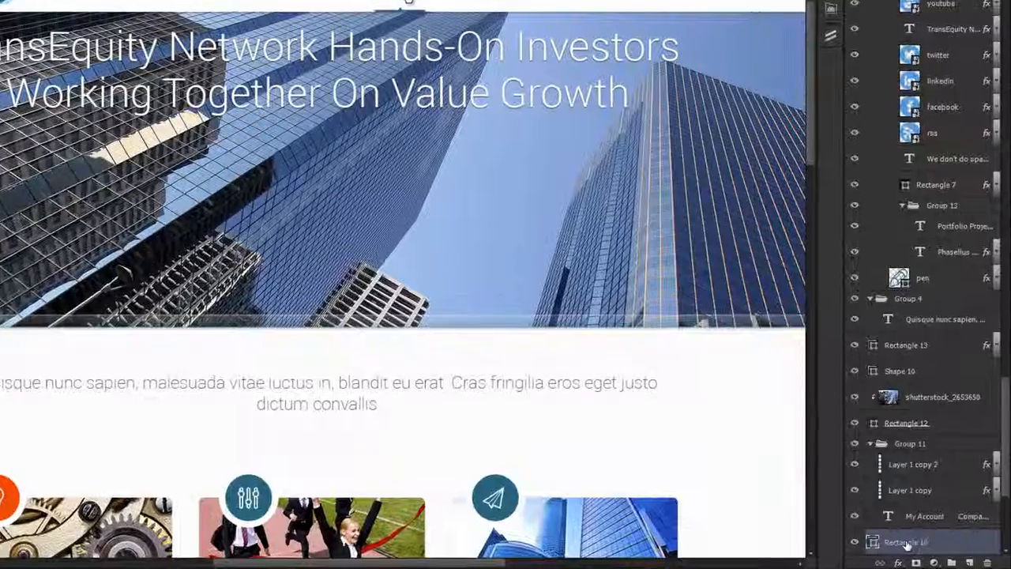
drag(901, 550, 901, 523)
scroll(908, 507, down, 3)
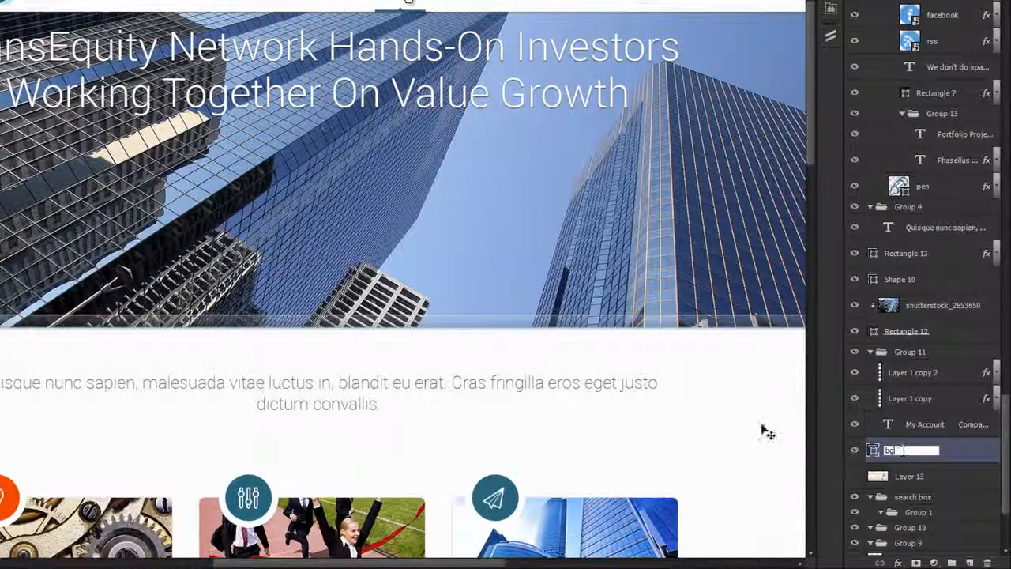
key(Return)
Step: Rasterize the layer styles of all icon layers in the social icons group, google-plus through rss, and collapse the group
click(655, 100)
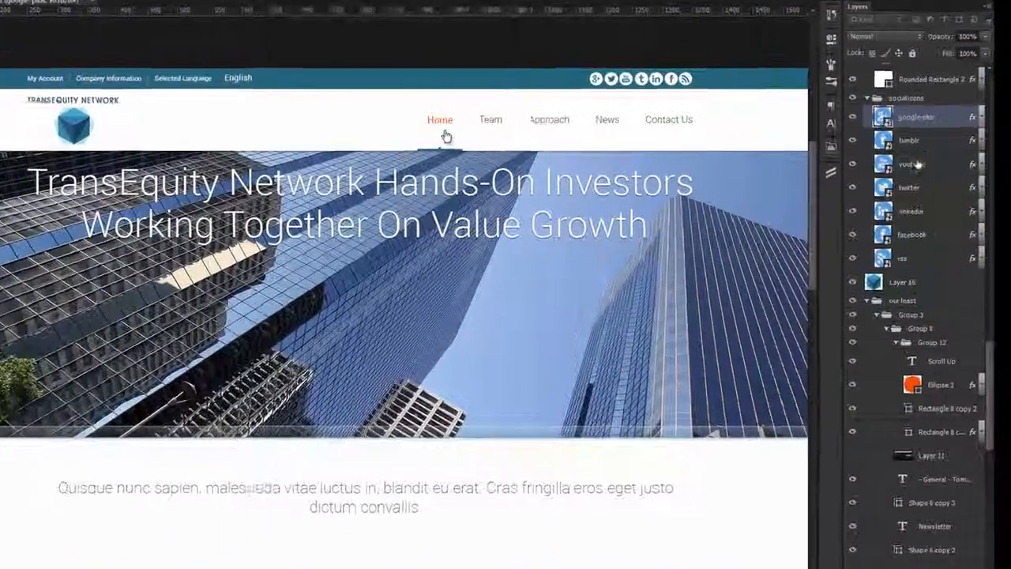
shift+click(940, 209)
right_click(940, 209)
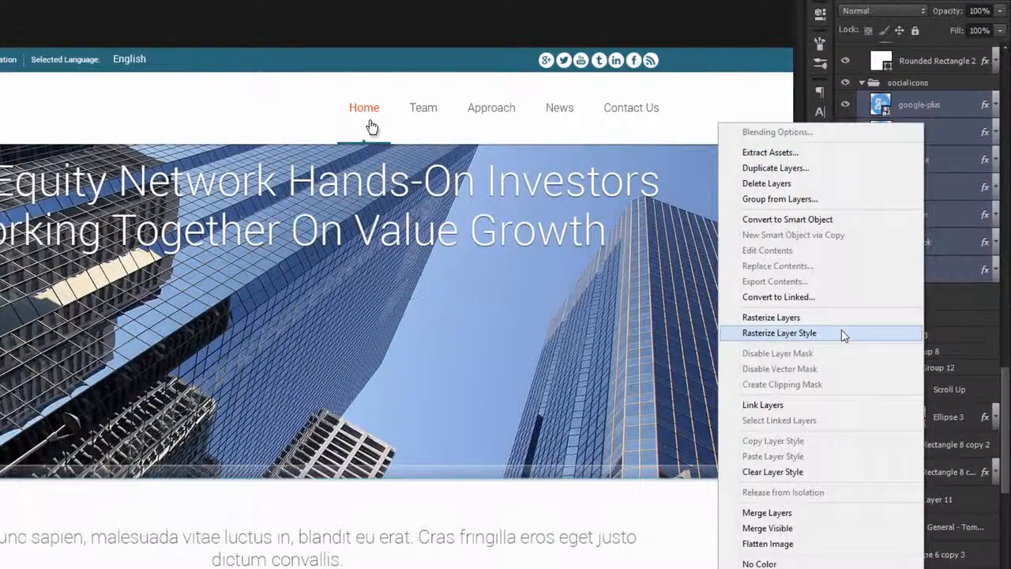
click(842, 335)
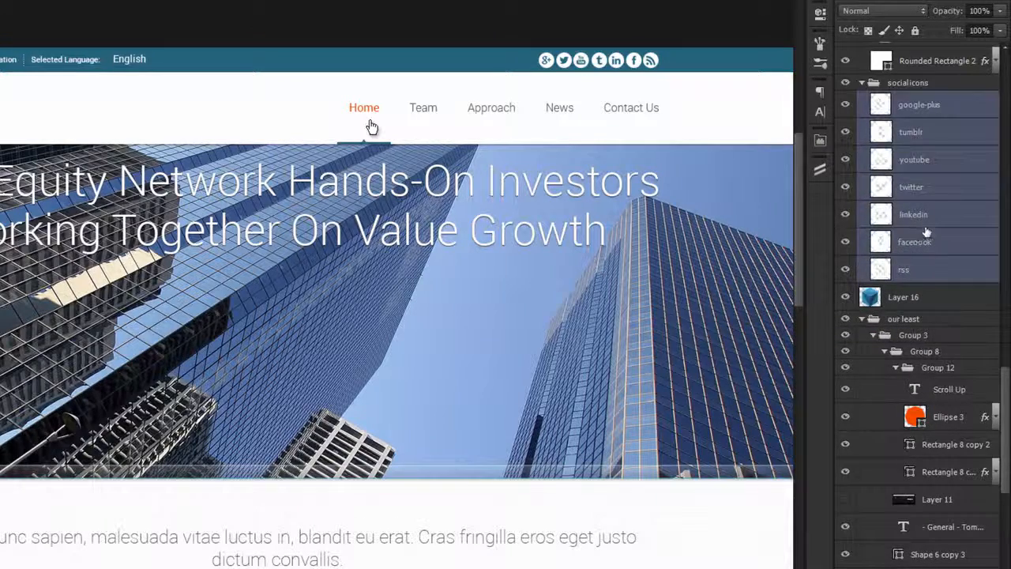
right_click(926, 231)
click(952, 239)
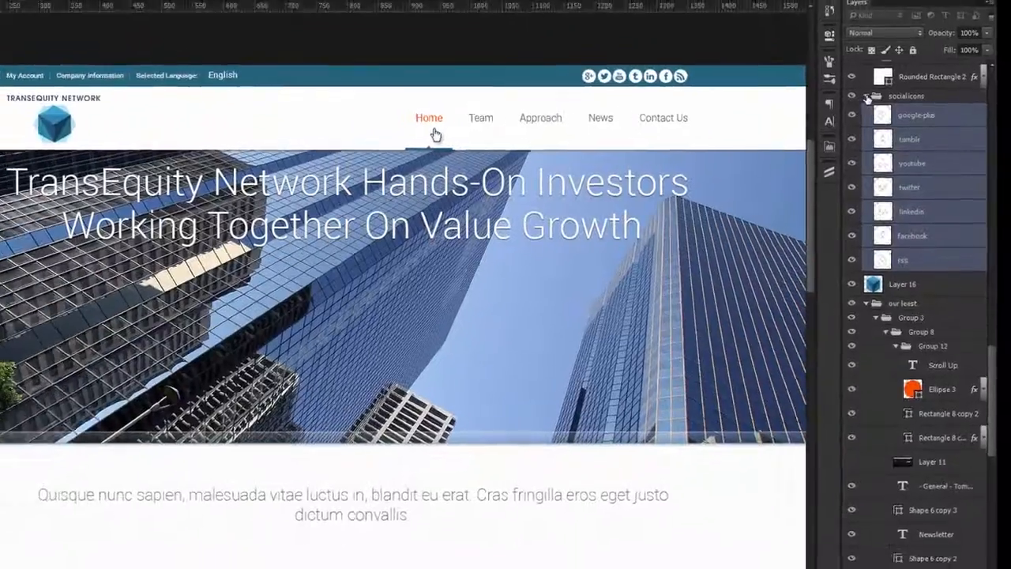
click(862, 83)
Step: Find Group 11 containing the My Account menu text, test-move it, and undo the move
click(340, 102)
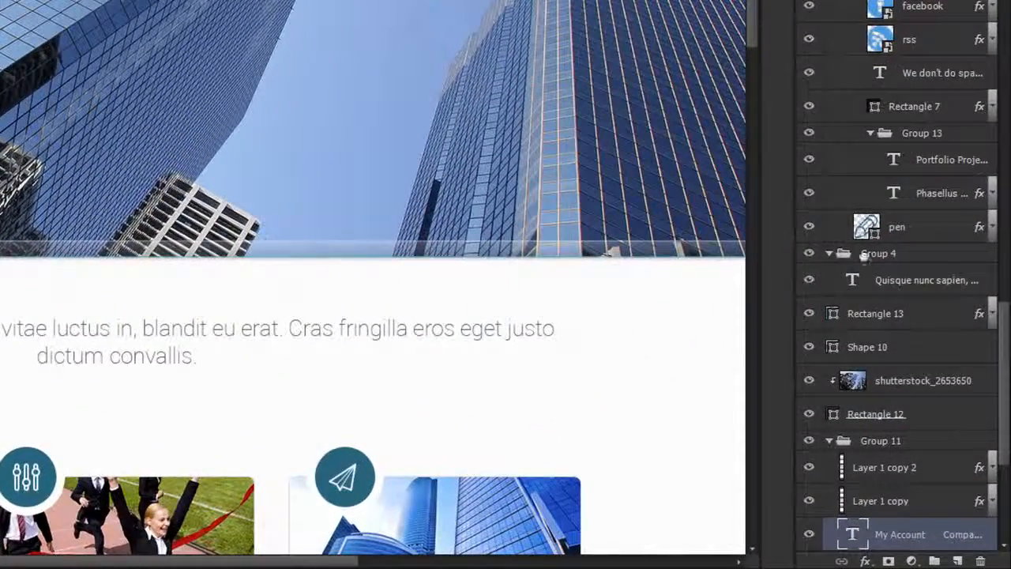
scroll(908, 363, down, 2)
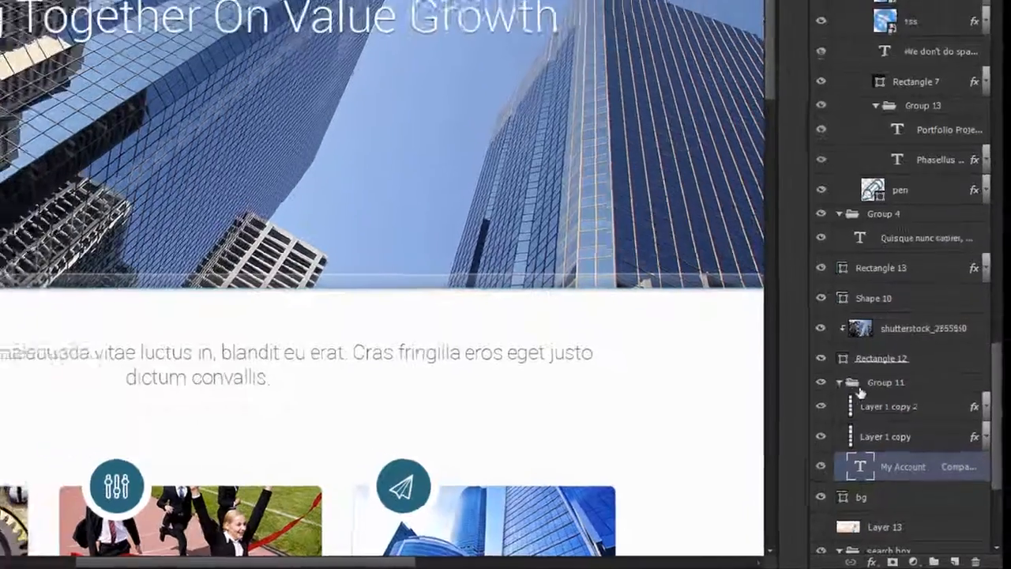
click(850, 365)
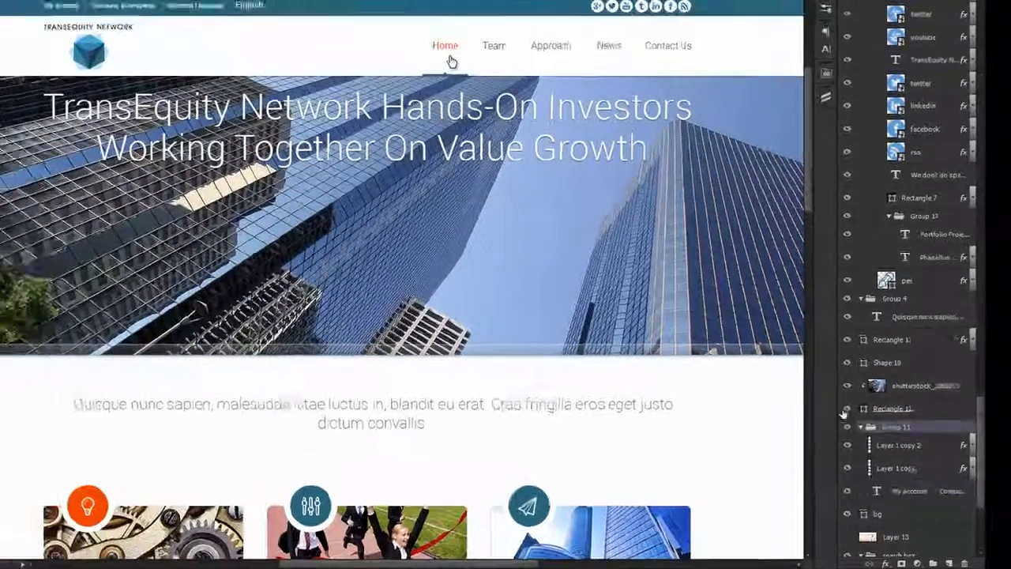
drag(528, 226, 553, 229)
key(ctrl+z)
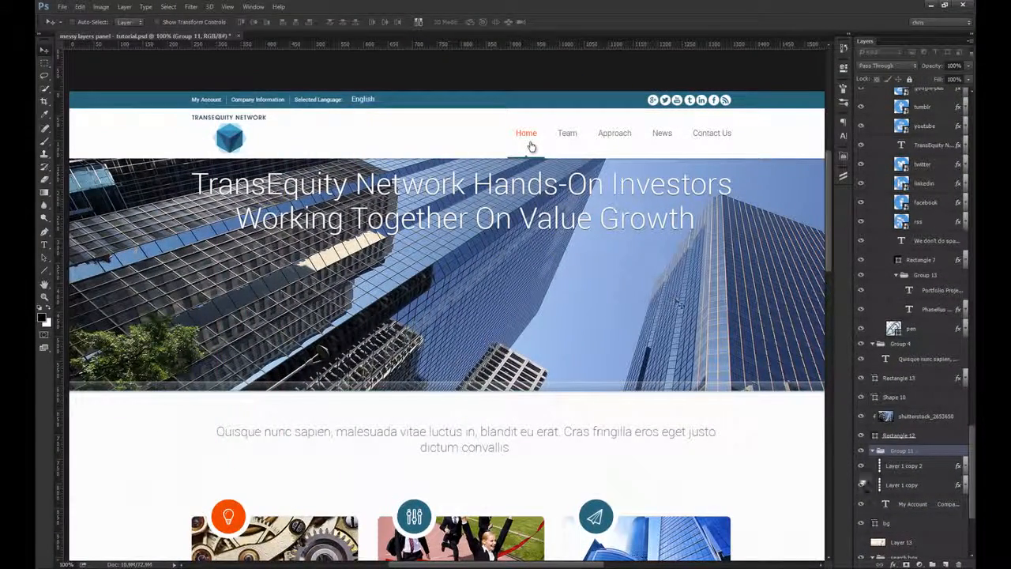
Step: Rename Layer 1 copy 2 and Layer 1 copy as dots, rasterize their layer styles, and collapse Group 11
click(903, 466)
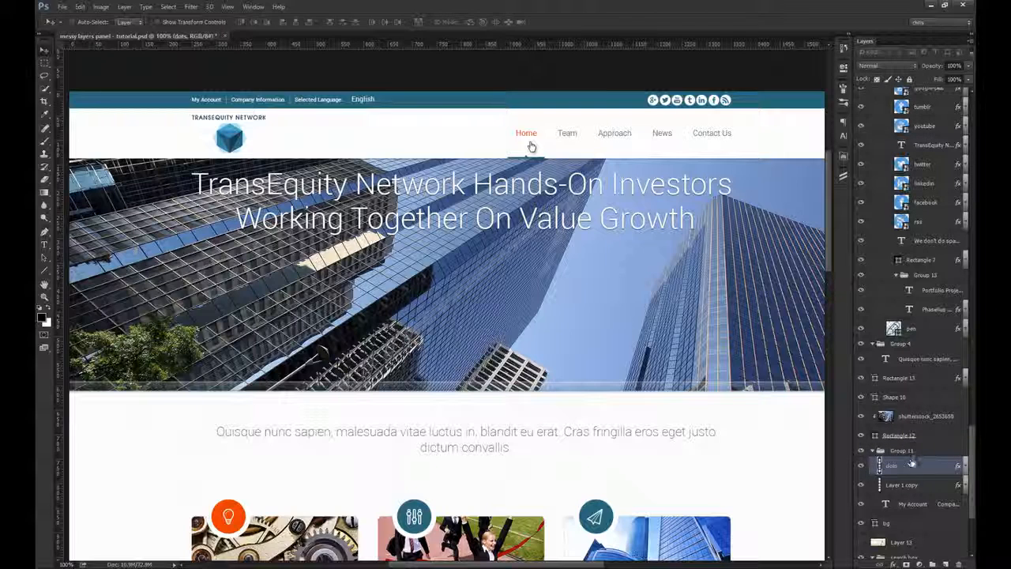
shift+click(907, 472)
right_click(907, 472)
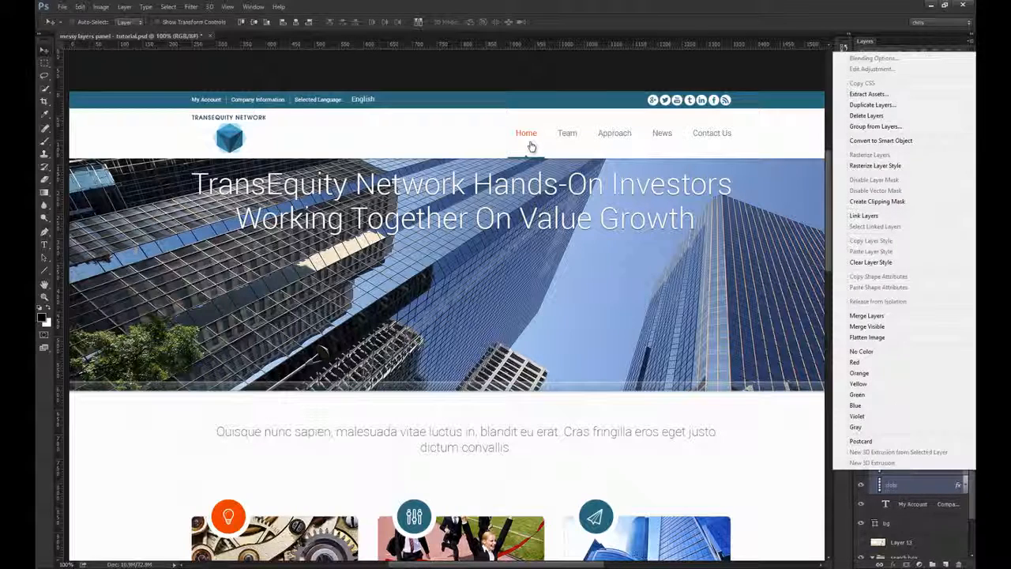
click(903, 166)
click(913, 456)
click(872, 452)
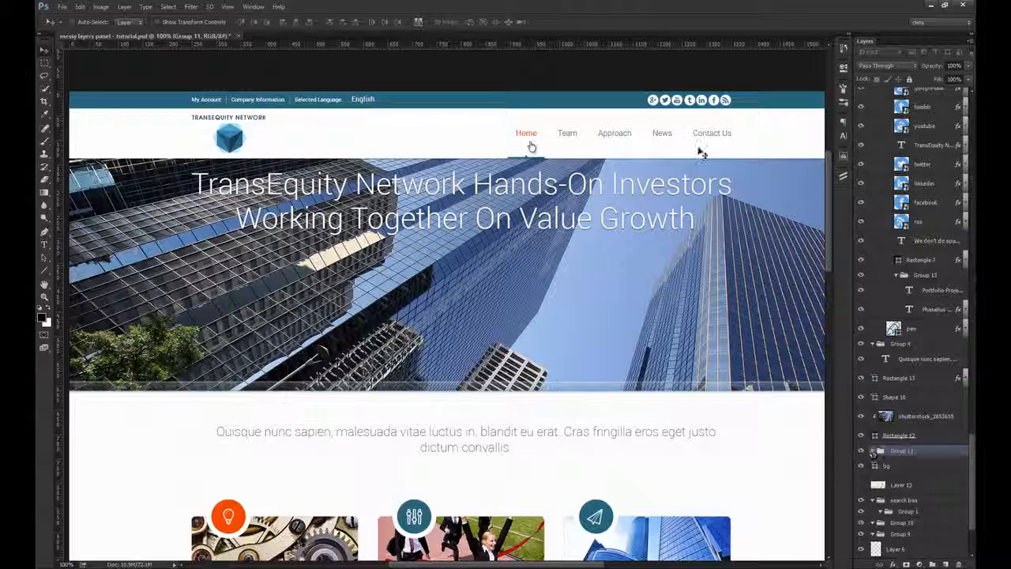
Step: Collapse the social icons group and move it into the header group
scroll(932, 210, up, 4)
ctrl+click(654, 102)
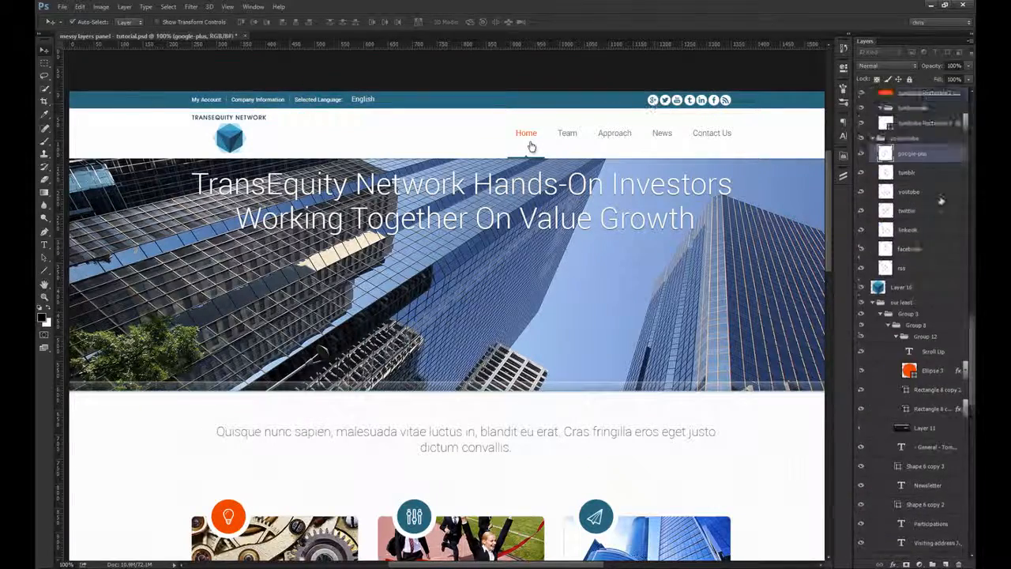
scroll(941, 198, up, 1)
click(873, 150)
scroll(872, 150, up, 8)
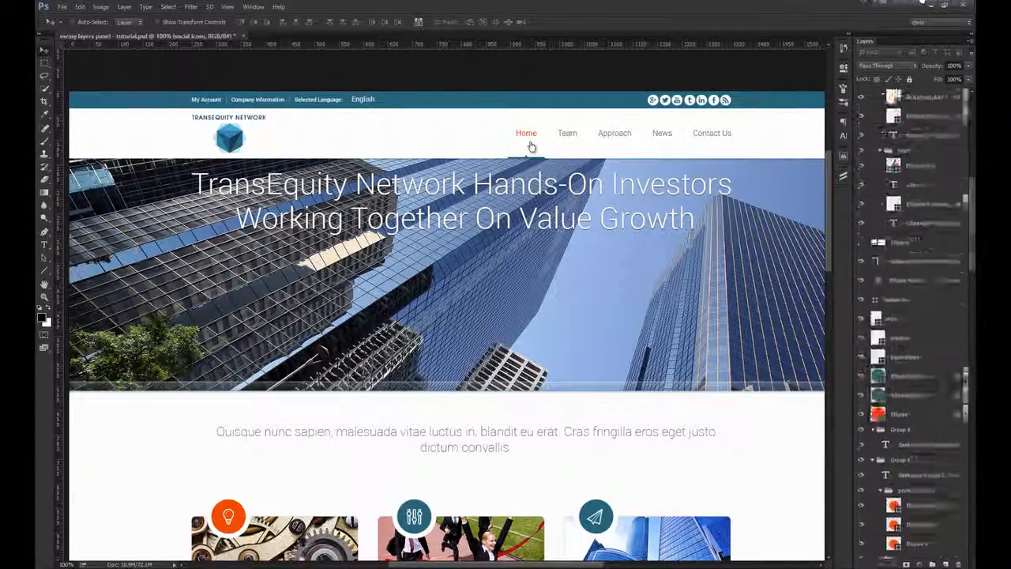
drag(904, 94, 905, 92)
Step: Collapse Group 11 with the top menu text, check it by toggling its visibility, and move it into the header group
ctrl+click(331, 103)
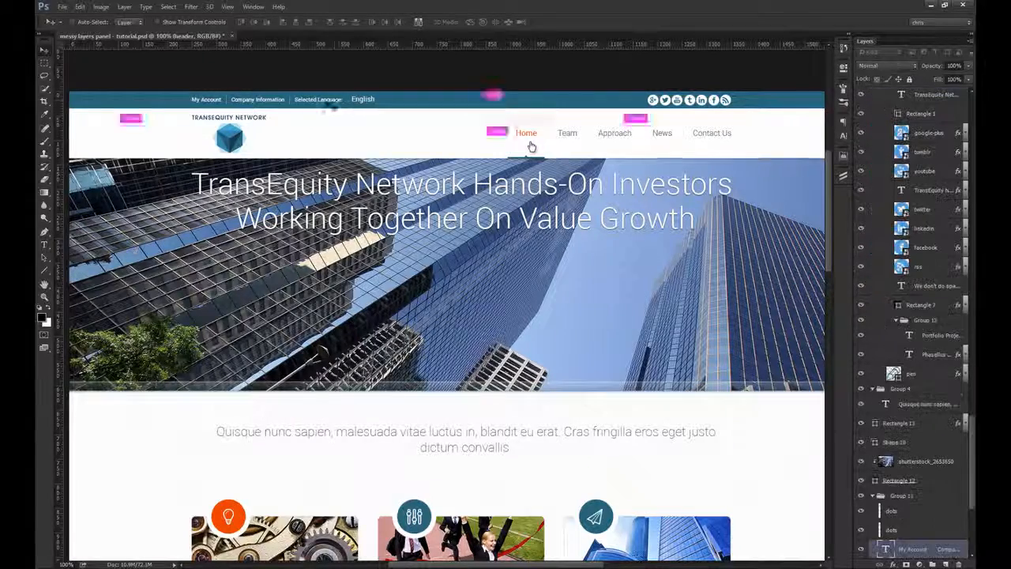
click(906, 497)
click(873, 497)
click(862, 497)
click(862, 497)
drag(900, 497, 910, 93)
Step: Move the social icons group and Group 11 to the top of the header group and rename Group 11 as top
click(874, 94)
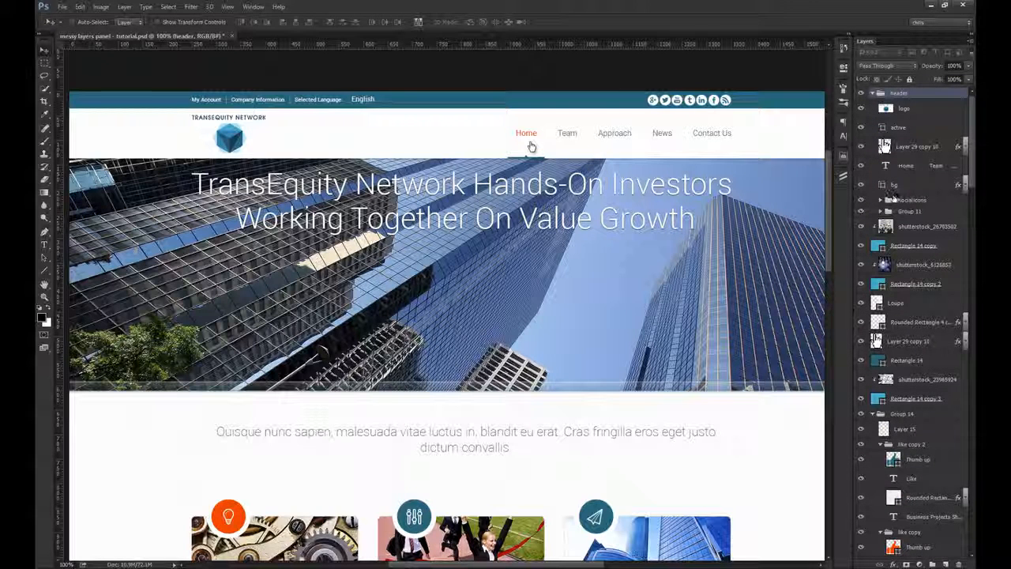
click(921, 202)
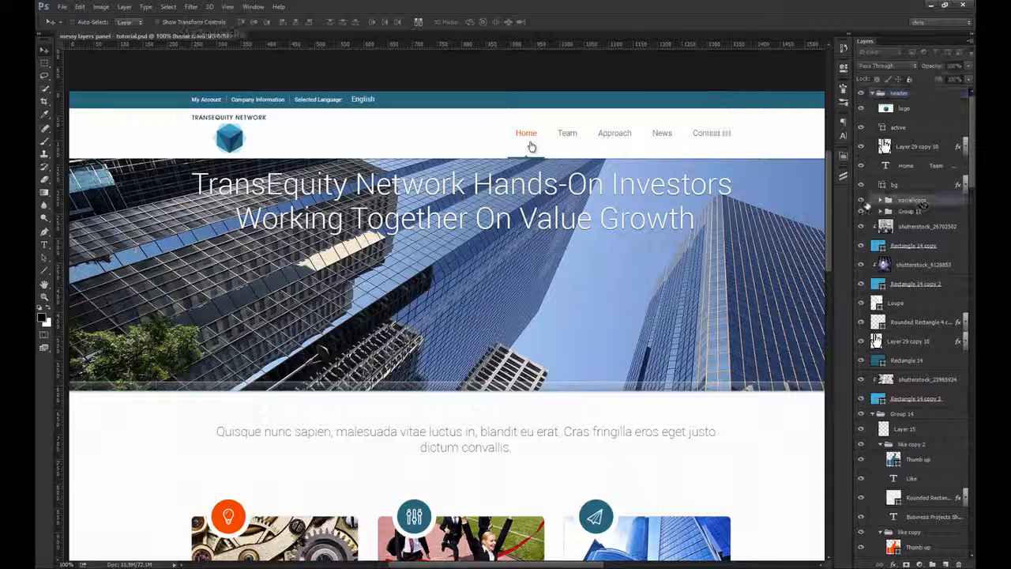
mouse_move(905, 108)
mouse_down()
mouse_move(903, 100)
mouse_move(916, 118)
mouse_up()
double_click(905, 116)
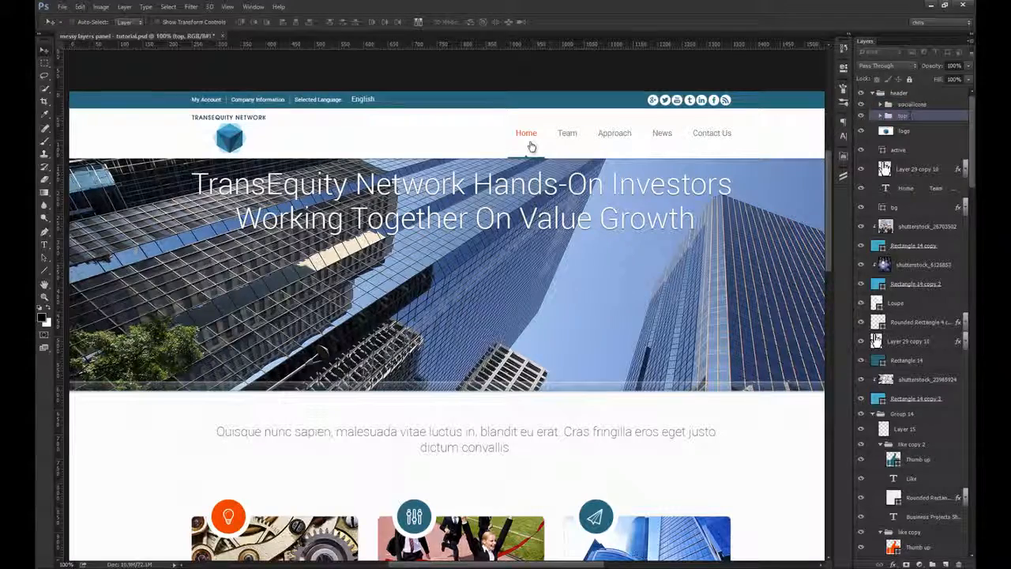
click(880, 117)
click(880, 116)
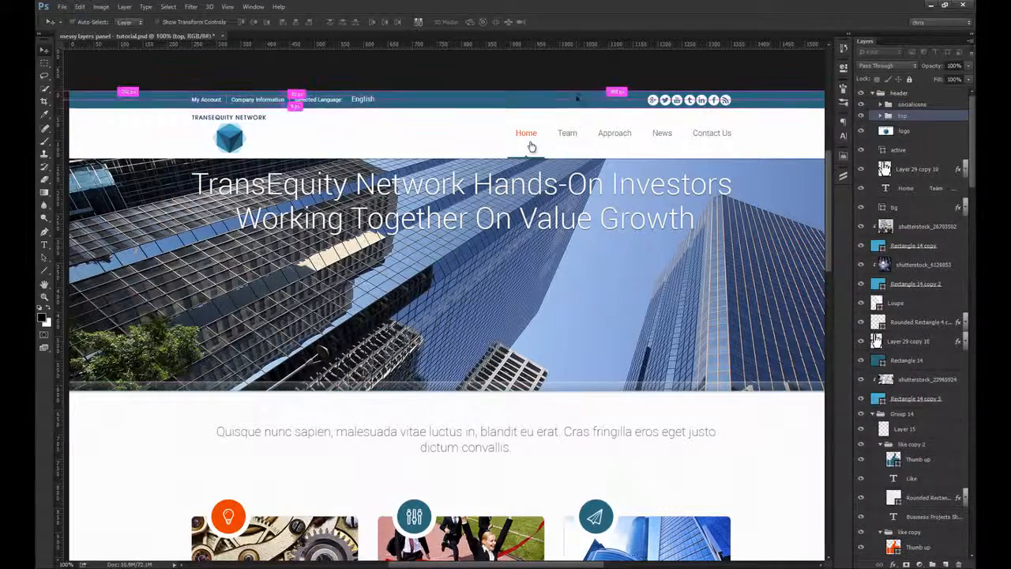
Step: Bring the teal bar's bg layer to the front of the layer stack and move it into the top group
ctrl+click(577, 99)
key(ctrl+shift+bracketright)
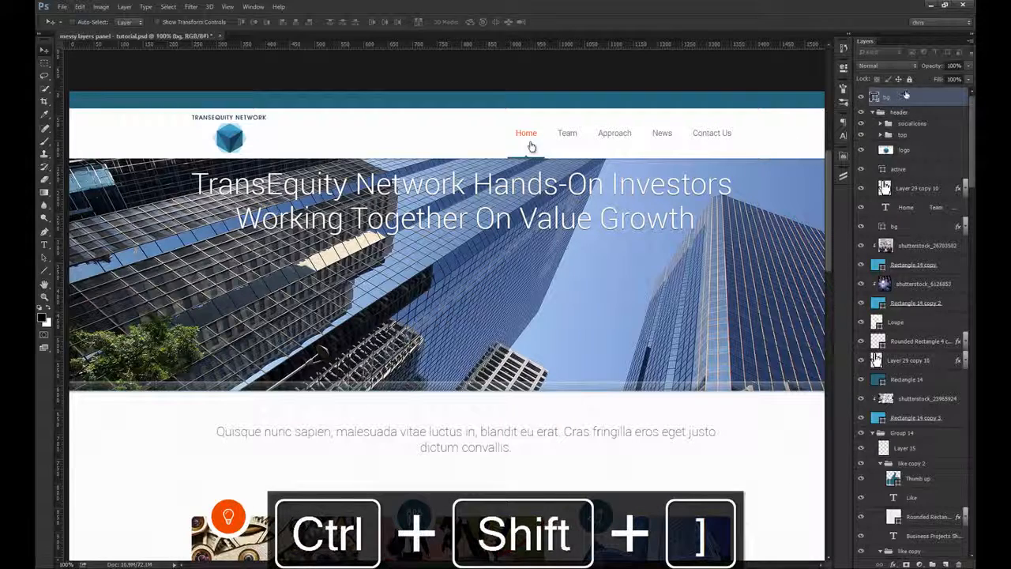
drag(906, 95, 910, 131)
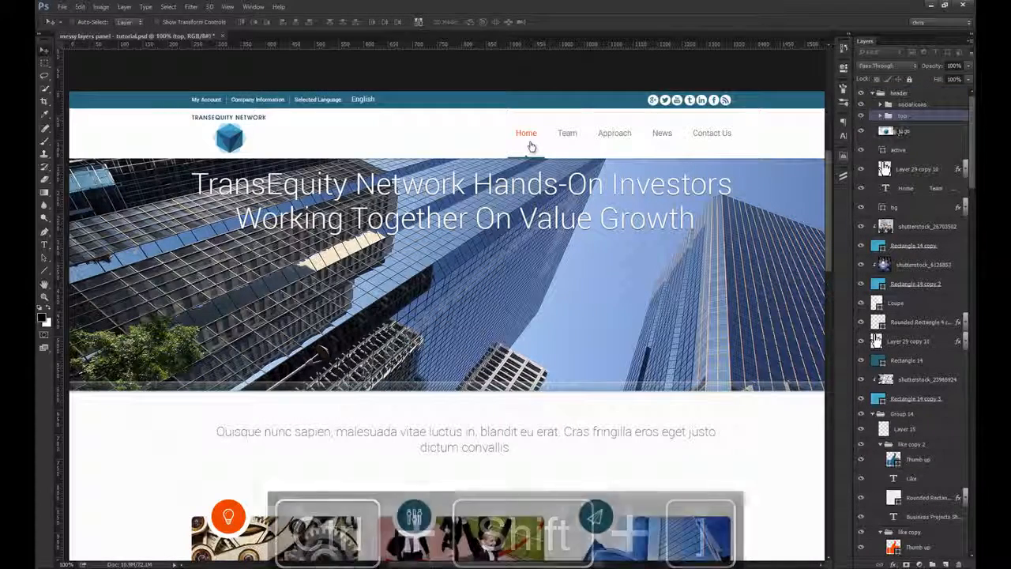
Step: Check the top and social icons groups by toggling the visibility of each
click(862, 116)
click(862, 117)
click(862, 105)
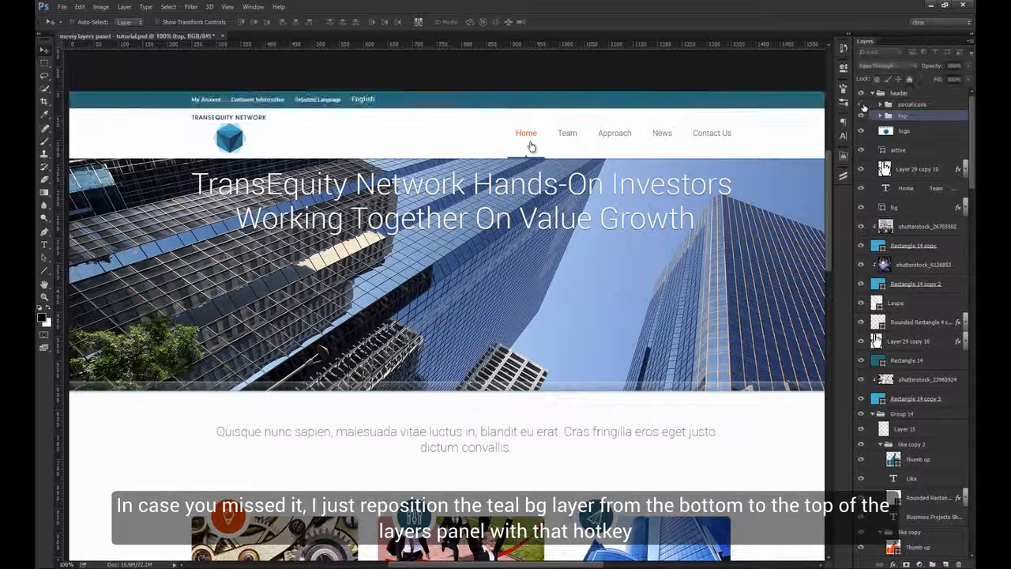
click(862, 105)
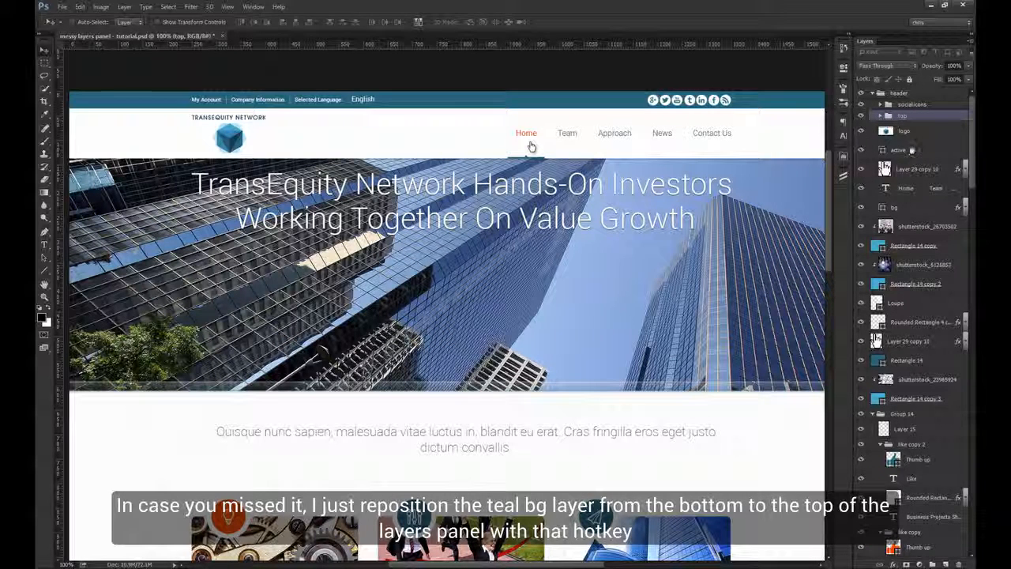
Step: Rename the hand pointer layer, Layer 29 copy 10, in the header group as cursor
click(909, 170)
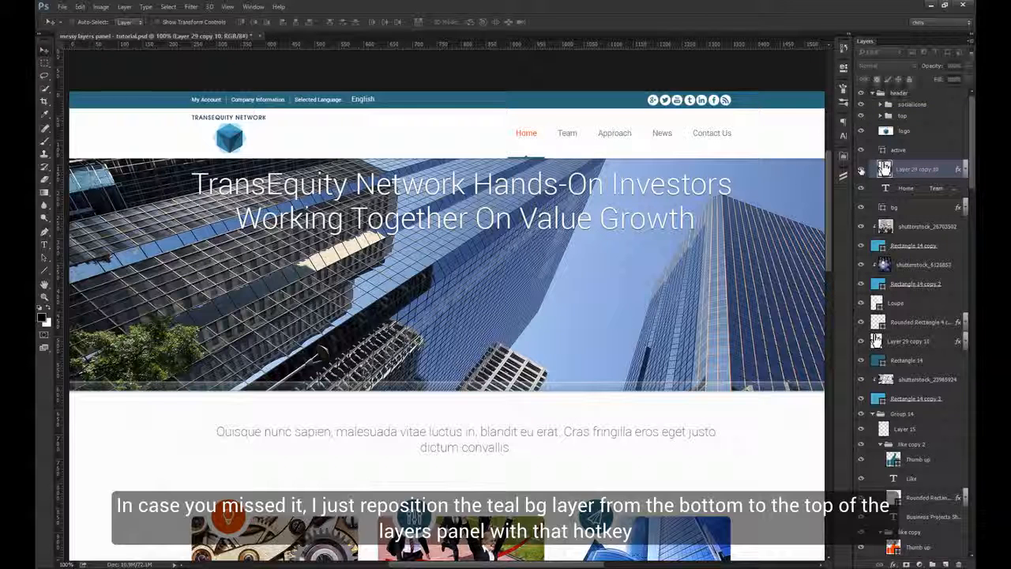
double_click(913, 169)
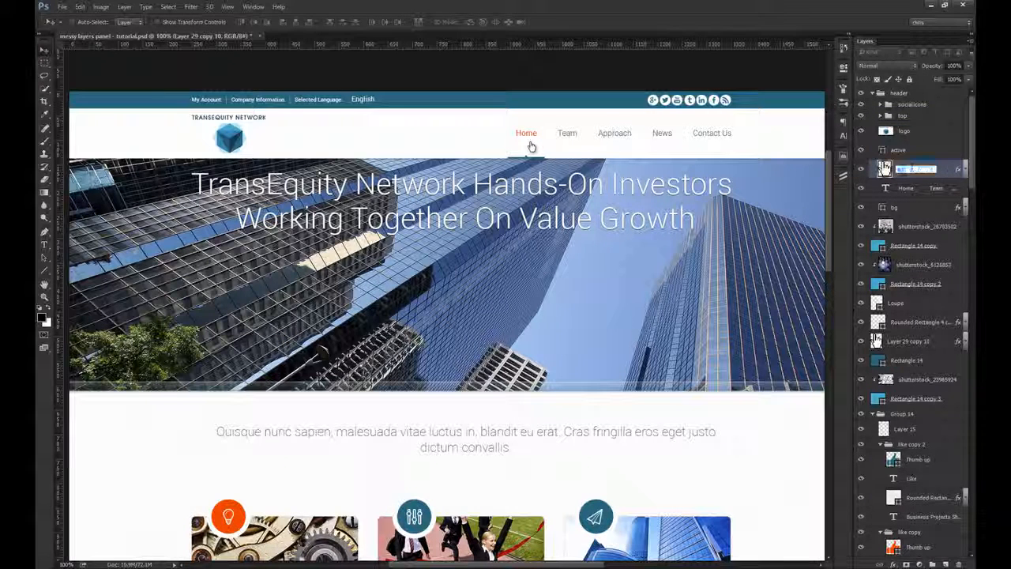
text(cursor)
key(Return)
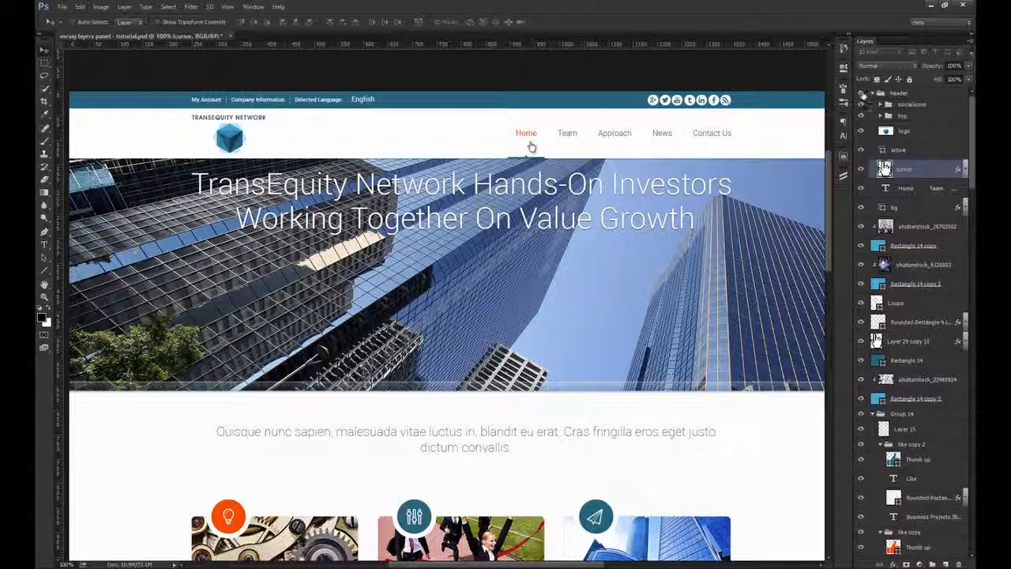
Step: Clear the layer style from the cursor layer and check the header group by toggling its visibility
click(862, 94)
click(862, 93)
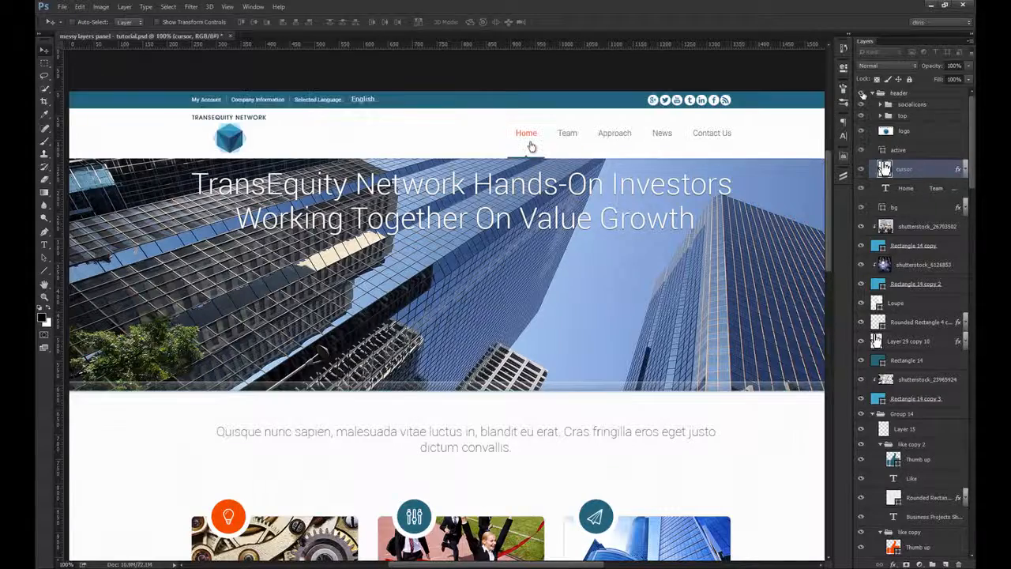
right_click(919, 171)
click(813, 361)
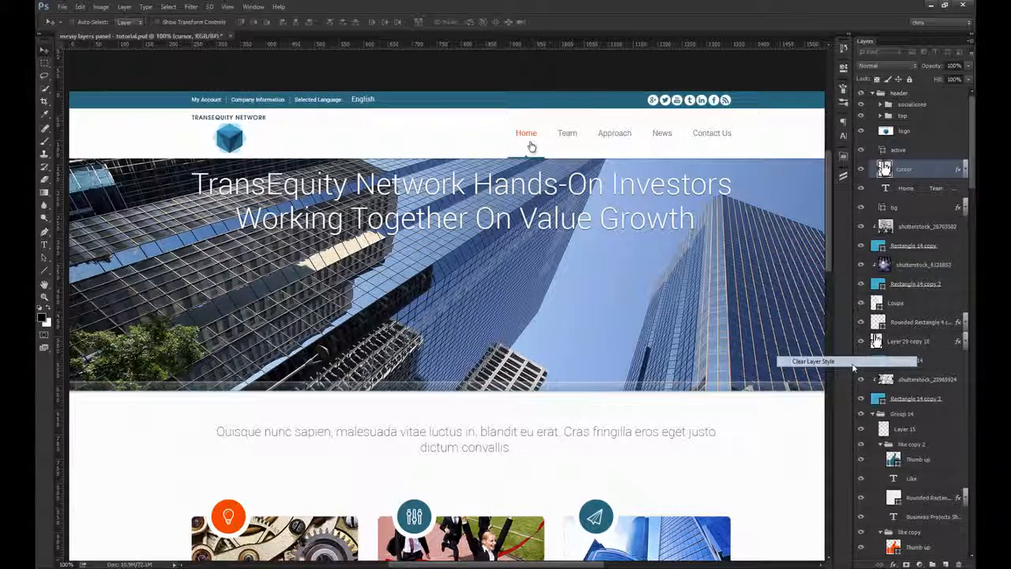
click(861, 93)
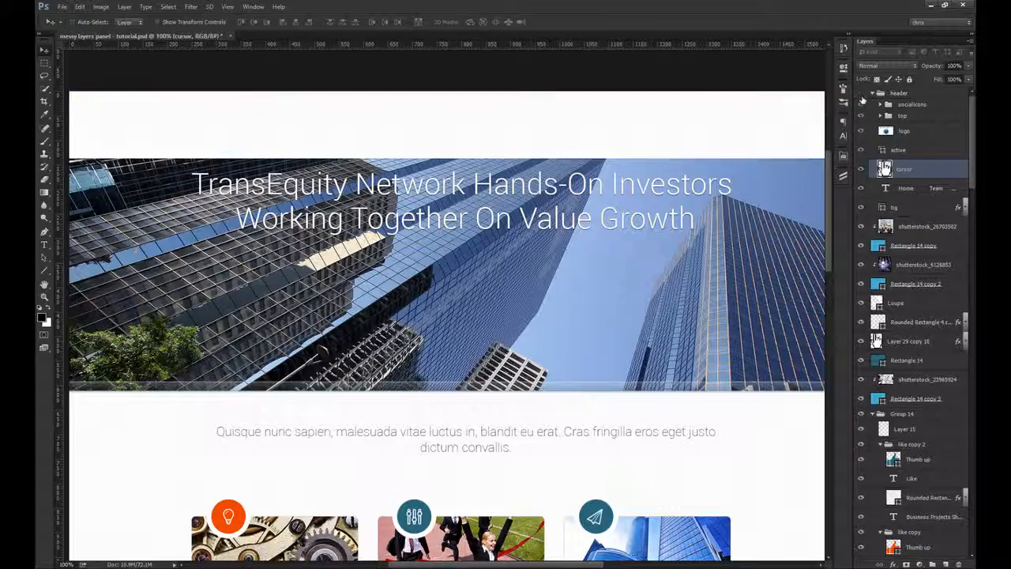
click(862, 93)
Step: Test the header group by moving it on the canvas and toggling its visibility, undo each move, and collapse the group
click(899, 93)
drag(508, 102, 542, 125)
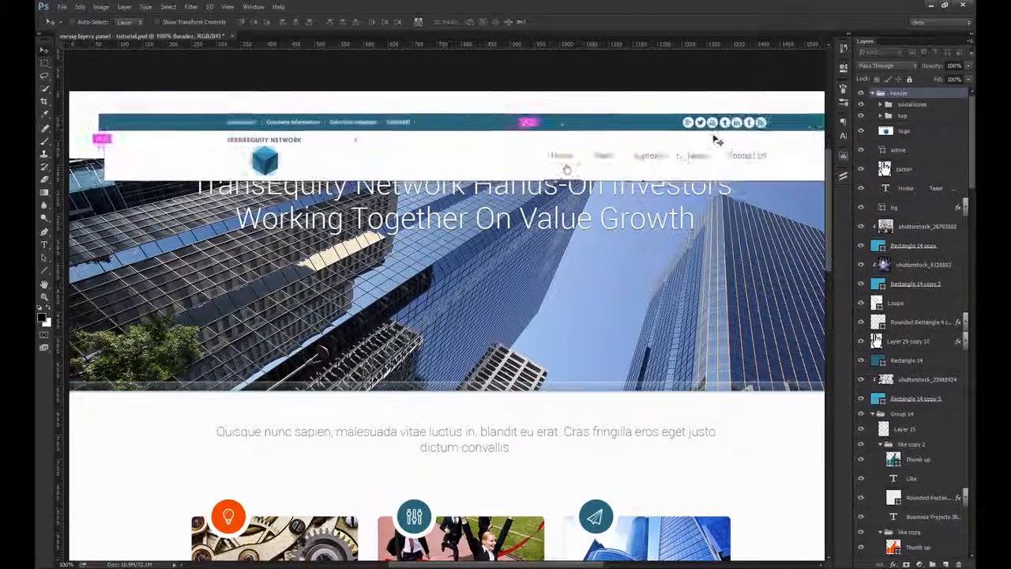
key(ctrl+z)
click(873, 94)
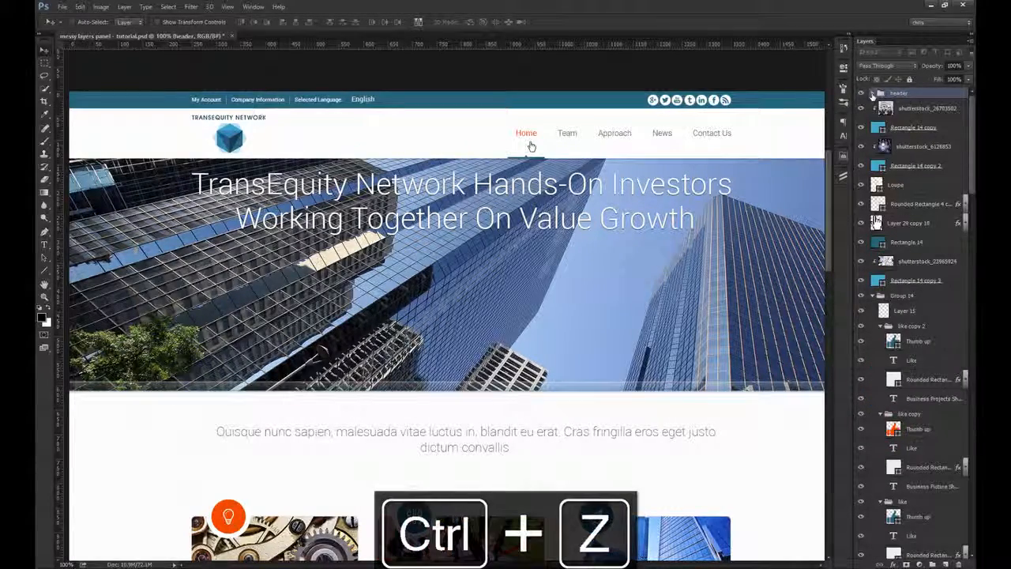
click(862, 93)
click(862, 93)
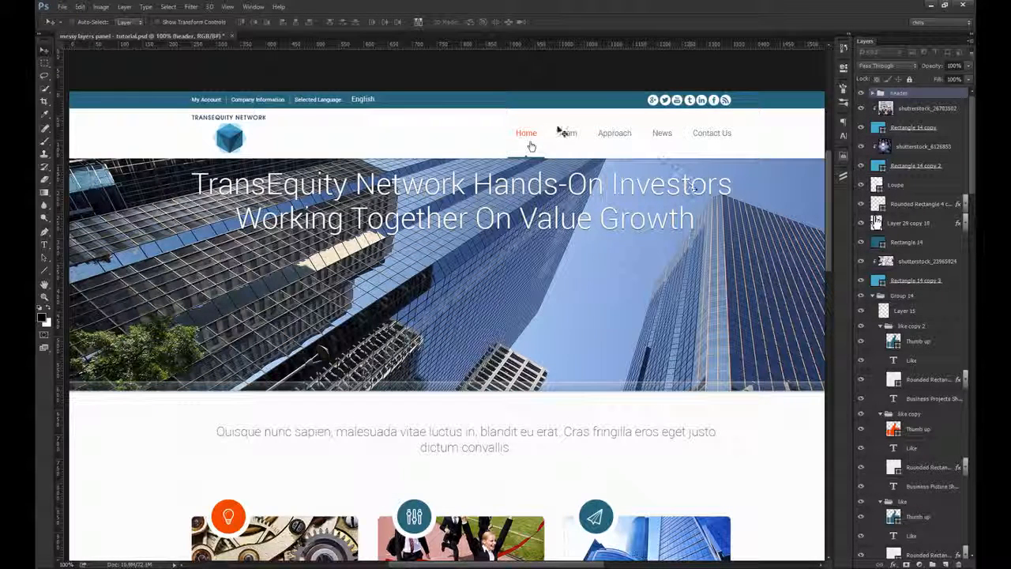
drag(494, 144, 520, 253)
key(ctrl+z)
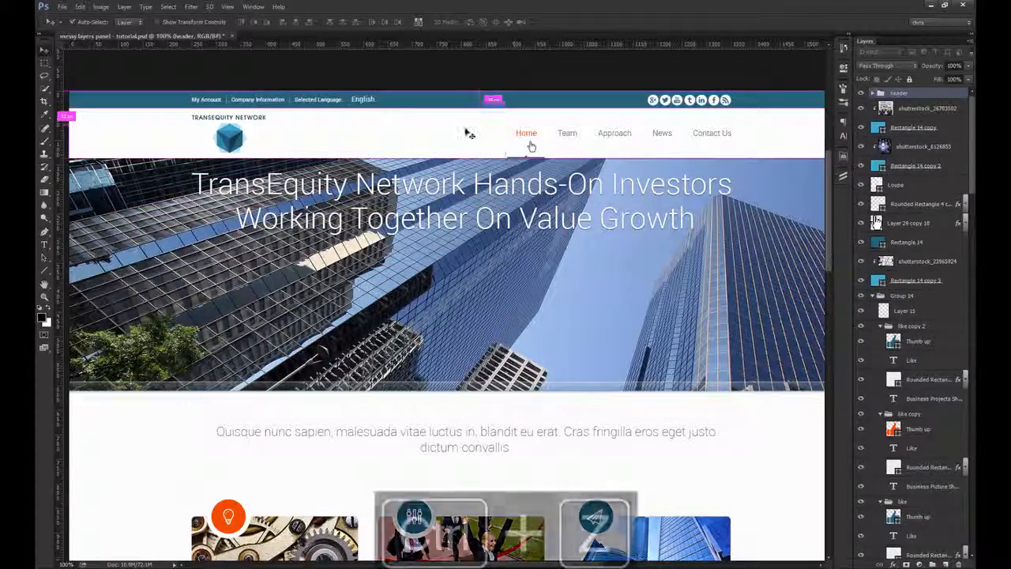
drag(468, 133, 522, 267)
key(ctrl+z)
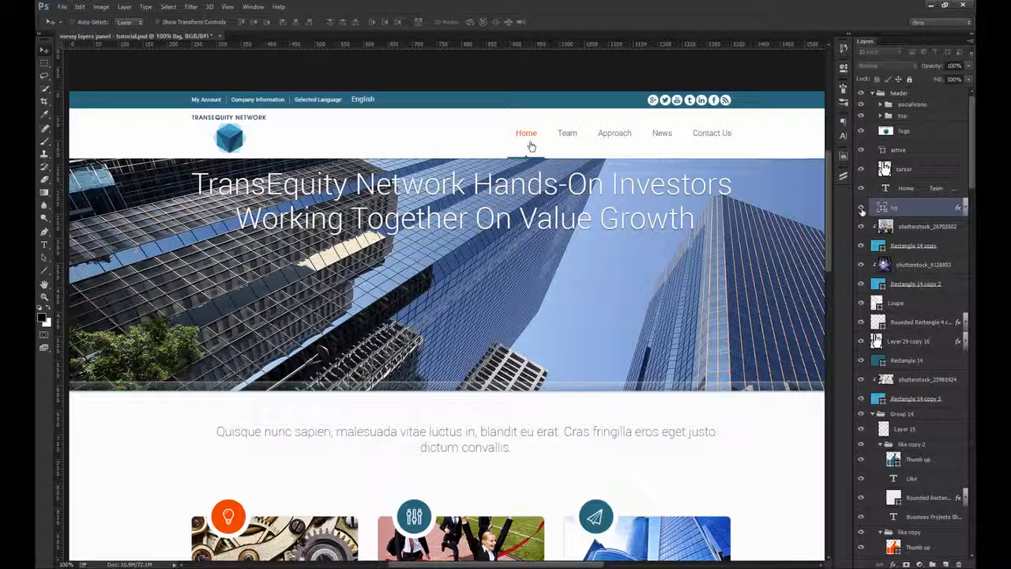
click(874, 93)
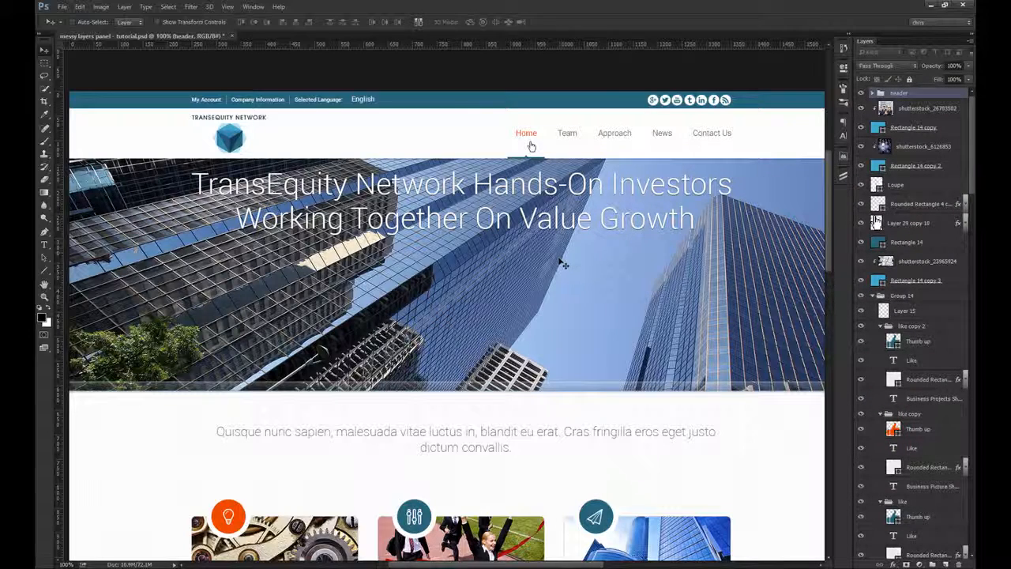
Step: Identify the hero section's layers by selecting and trial-moving the building photo, heading and strip on the canvas, undoing each move
ctrl+click(540, 269)
scroll(941, 420, down, 2)
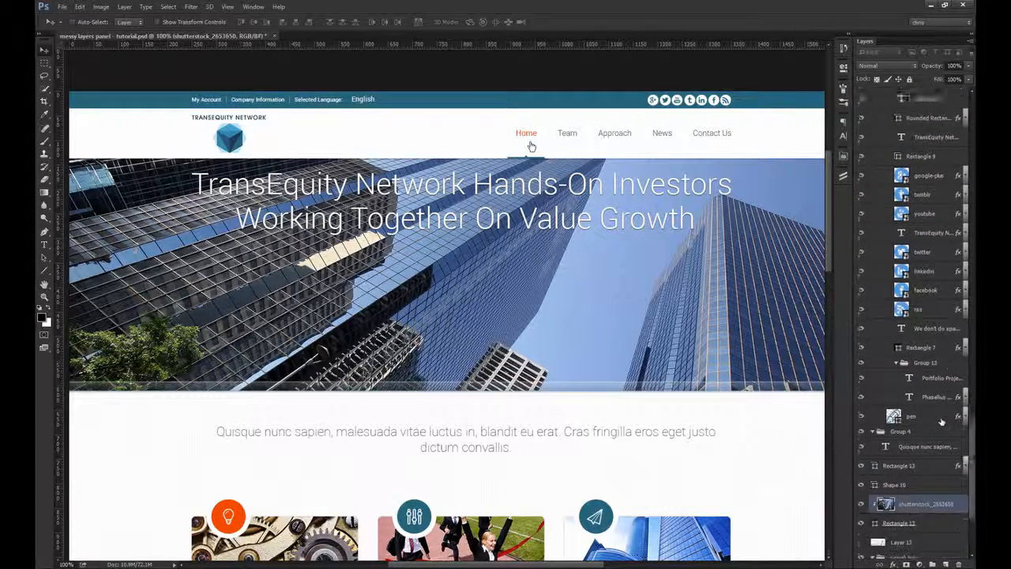
drag(628, 334, 580, 288)
key(ctrl+z)
ctrl+click(588, 229)
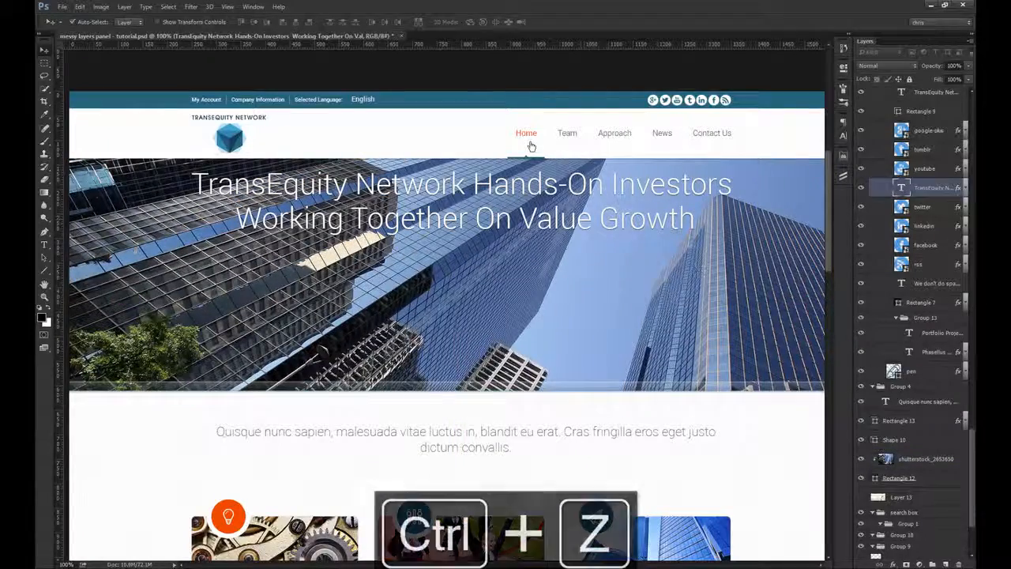
drag(643, 322, 685, 325)
key(ctrl+z)
ctrl+click(624, 314)
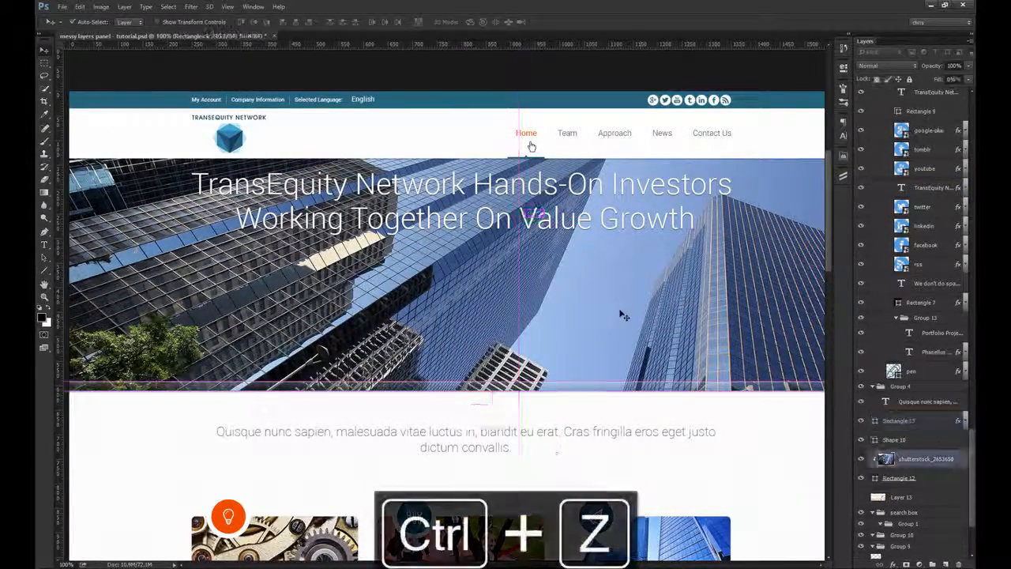
Step: Rename the clipped hero photo layer shutterstock_2653650 as img
double_click(916, 458)
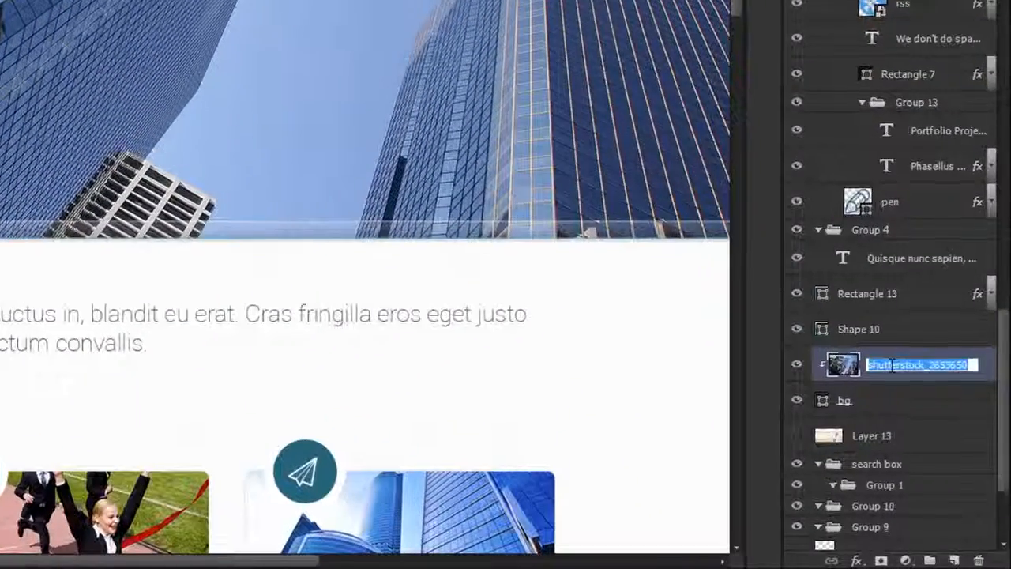
text(img)
key(Return)
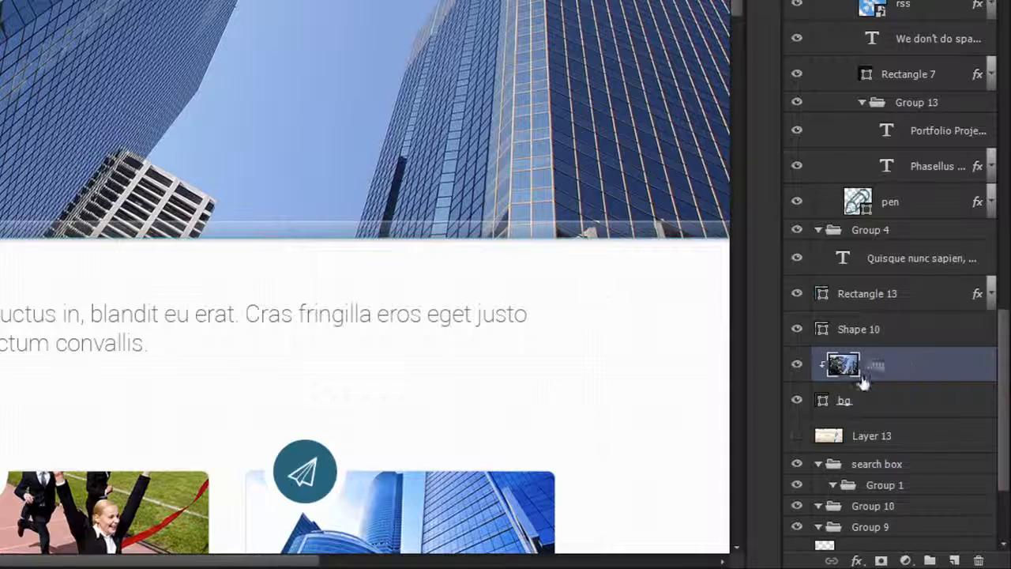
Step: Try moving the hero photo layer together with its bg layer on the canvas, and step back through the history
shift+click(864, 398)
drag(410, 150, 483, 180)
key(ctrl+z)
key(ctrl+z)
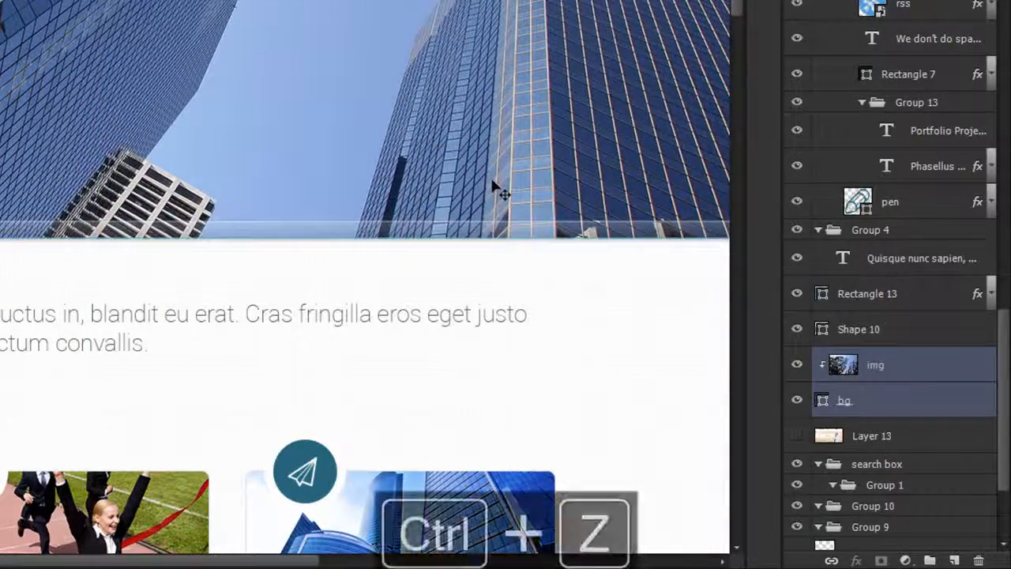
key(ctrl+alt+z)
key(ctrl+alt+z)
Step: Rename the shutterstock_2653650 layer above the hero bg layer as img
click(925, 365)
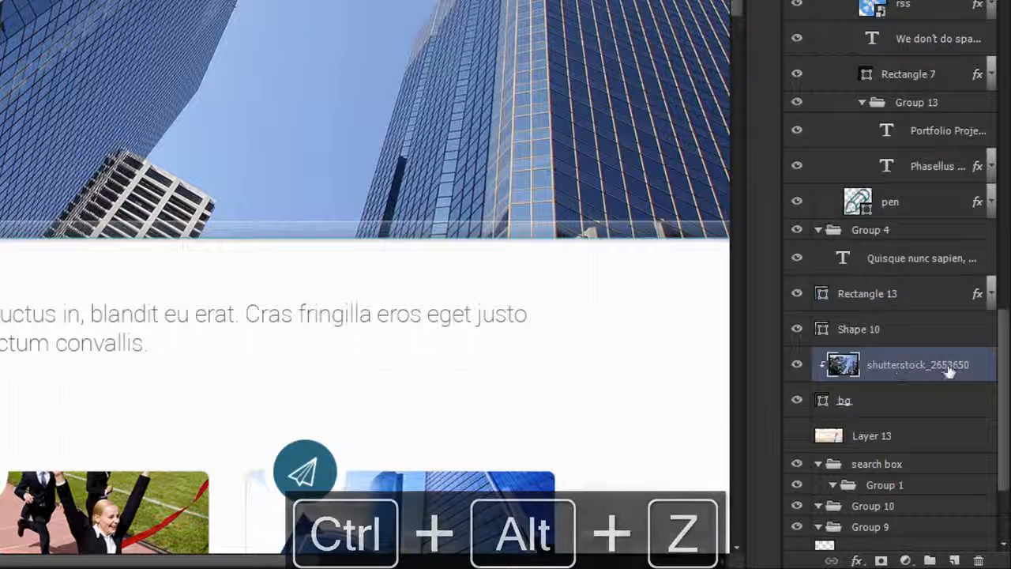
double_click(904, 368)
key(BackSpace)
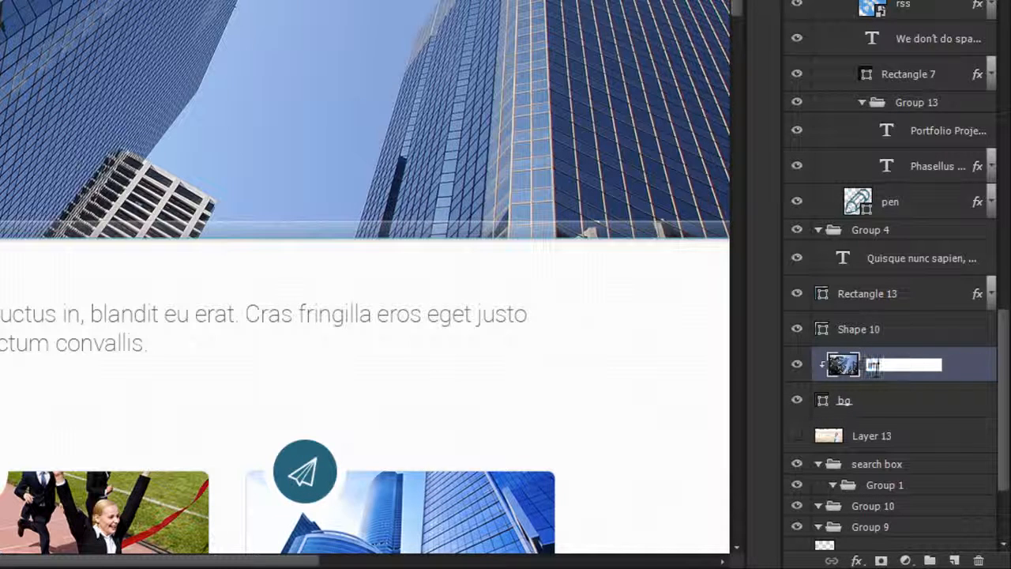
text(img)
key(Return)
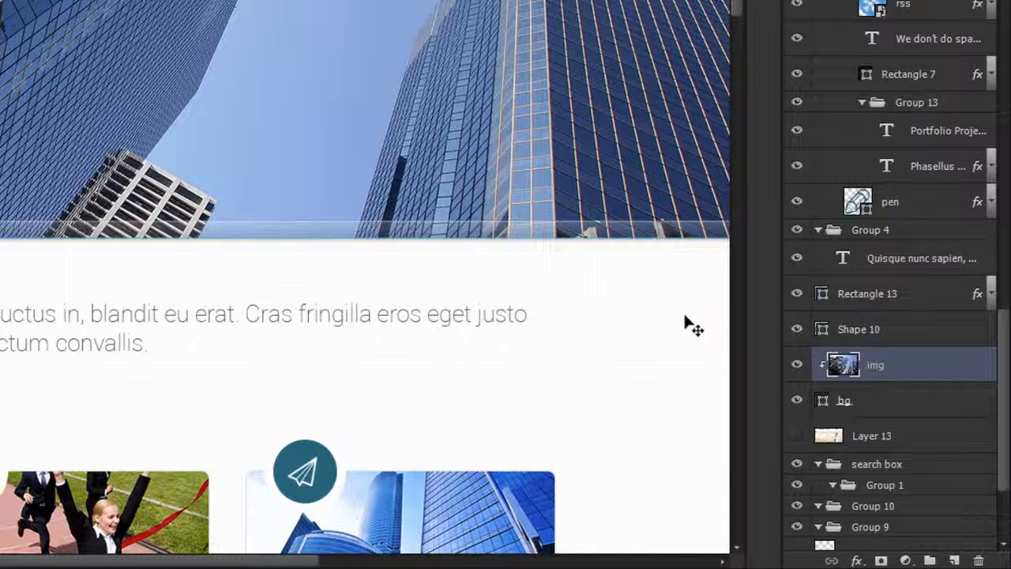
Step: Rename the Rectangle 13 layer as glass effect
click(905, 294)
double_click(880, 299)
text(o)
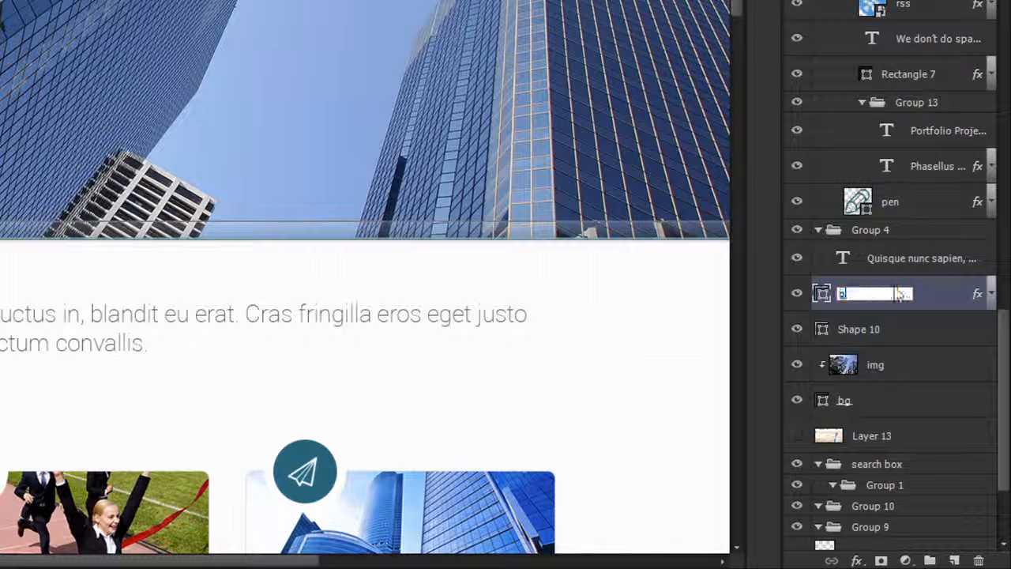
text(lass elfect)
key(Return)
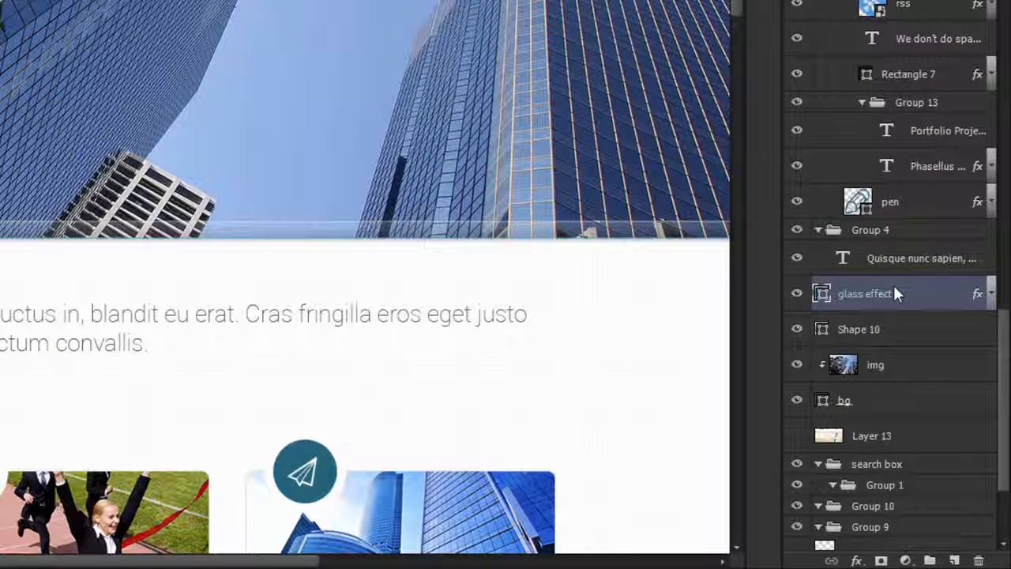
Step: Select the glass effect, img, bg and hero heading text layers, test-move them with undo, and group them
ctrl+click(887, 366)
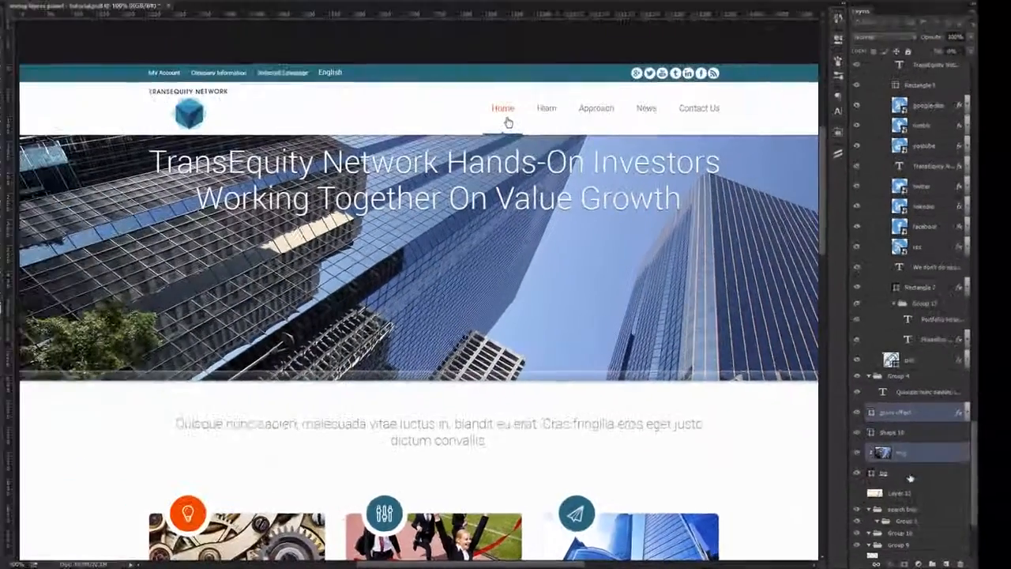
ctrl+click(908, 475)
drag(544, 250, 539, 316)
key(ctrl+z)
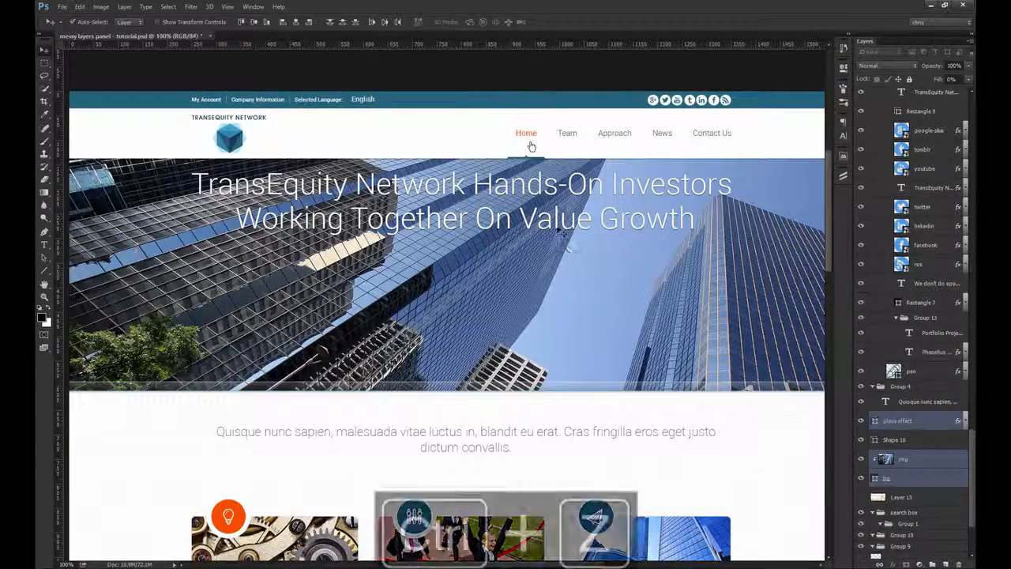
shift+click(538, 210)
drag(561, 231, 666, 292)
key(ctrl+z)
key(ctrl+g)
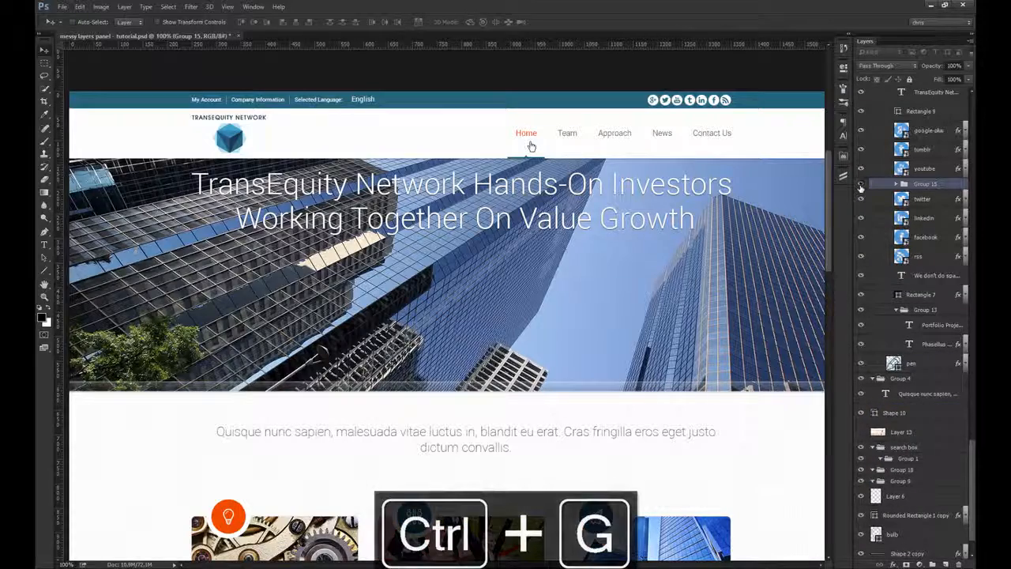
Step: Check the new group's visibility, rename it as hero area, and move it directly below the header group
click(861, 185)
click(861, 185)
double_click(925, 183)
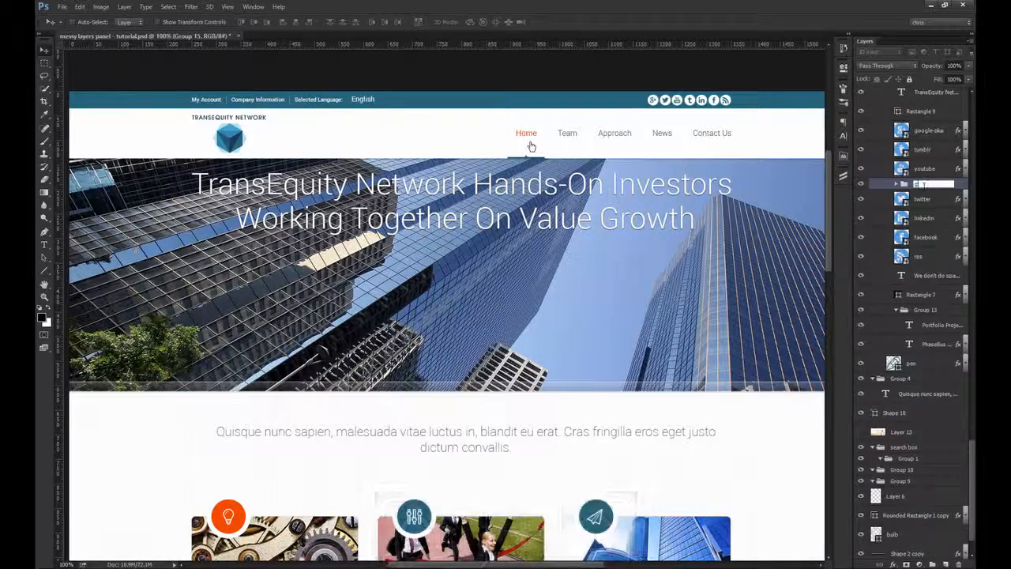
key(Return)
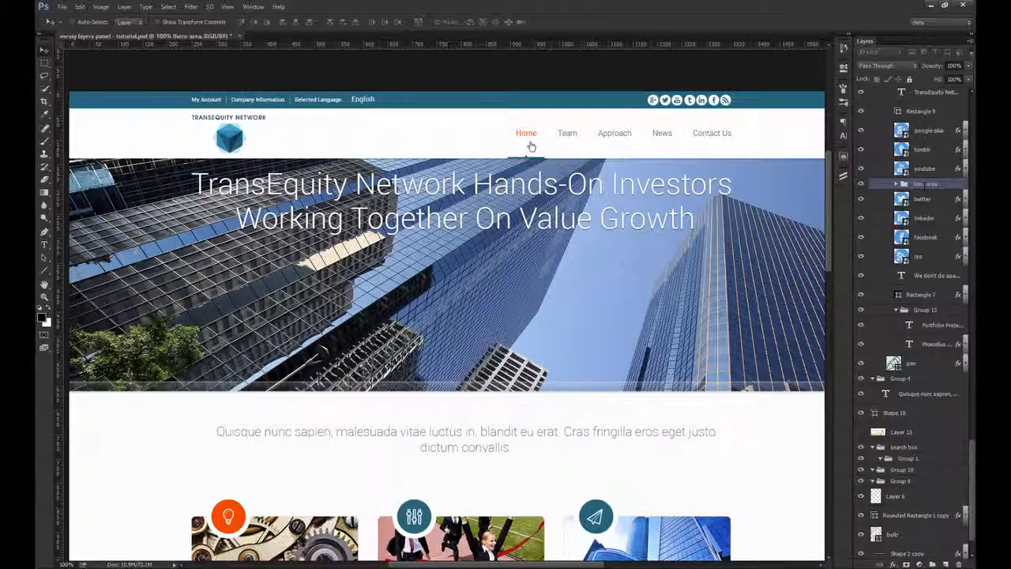
key(ctrl+shift+bracketright)
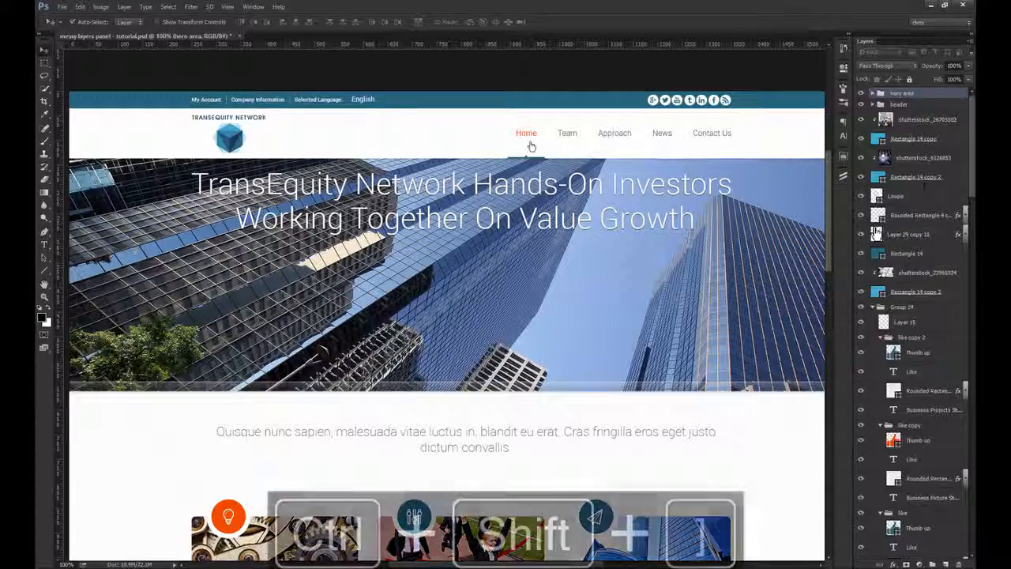
drag(910, 97, 911, 113)
Step: Check the hero area group by toggling its visibility, leaving it hidden
click(862, 105)
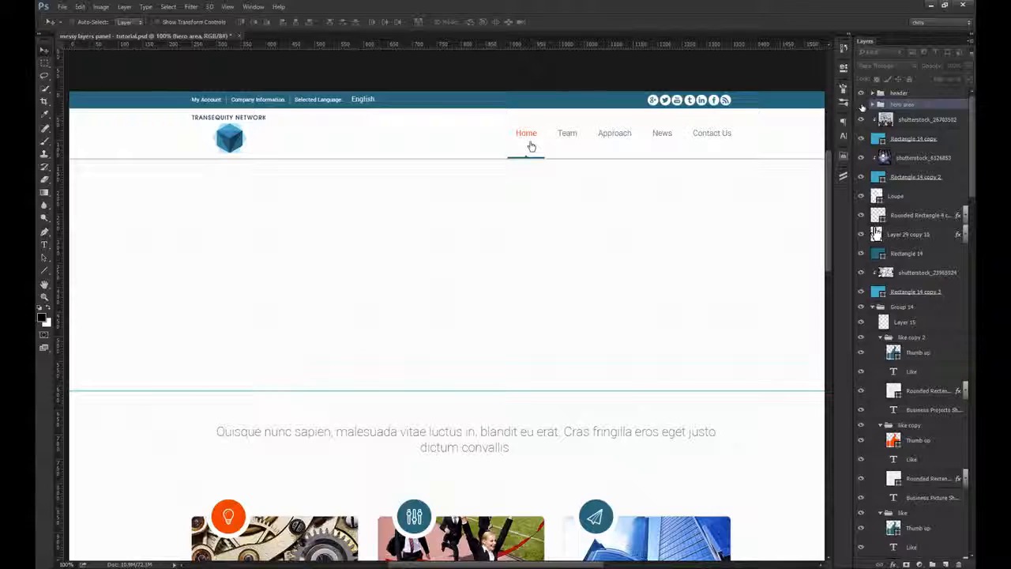
click(862, 105)
click(862, 105)
click(862, 105)
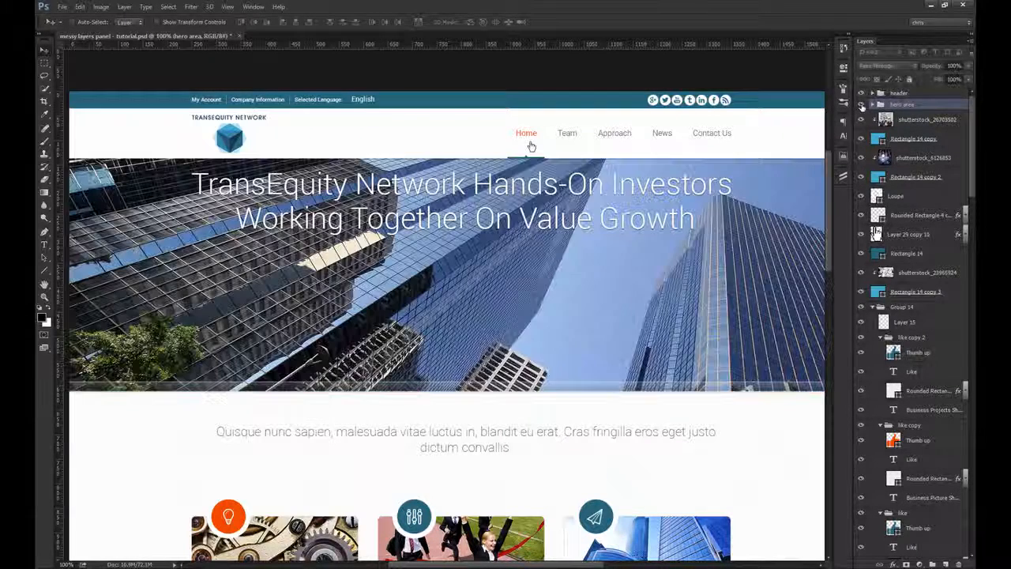
click(862, 106)
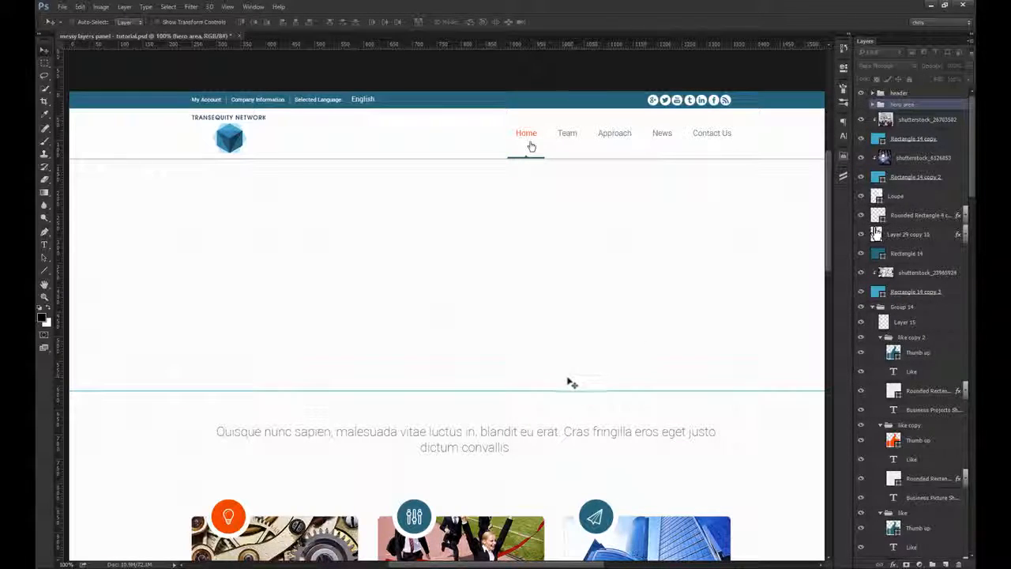
Step: Inspect the thin horizontal line below the hidden hero area up close and rename its Shape 10 layer as 1 px hr line
drag(478, 383, 554, 390)
click(511, 437)
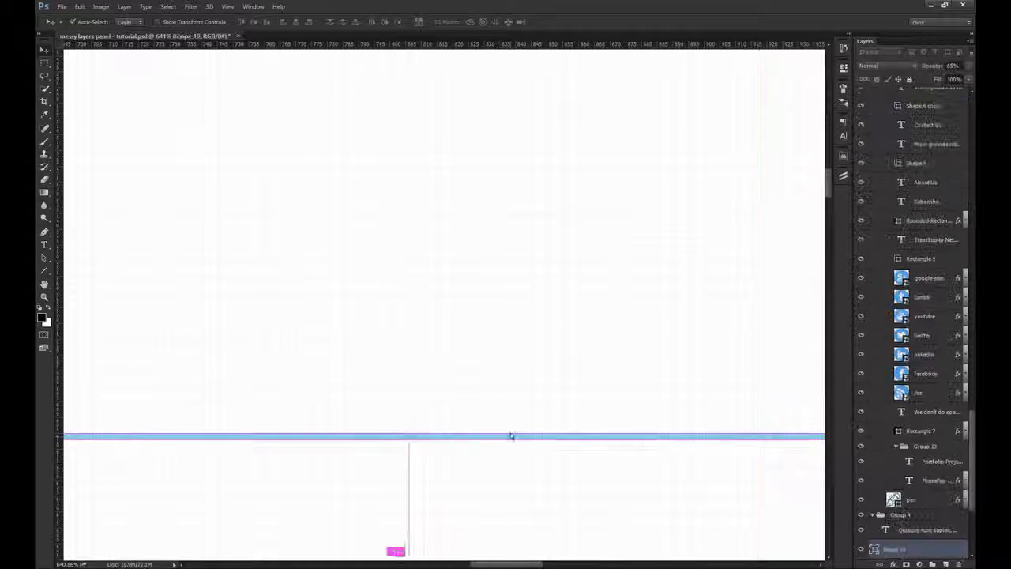
drag(557, 442, 558, 439)
key(ctrl+1)
mouse_move(551, 327)
mouse_down()
mouse_move(537, 337)
mouse_move(550, 307)
mouse_move(526, 323)
mouse_move(543, 331)
mouse_up()
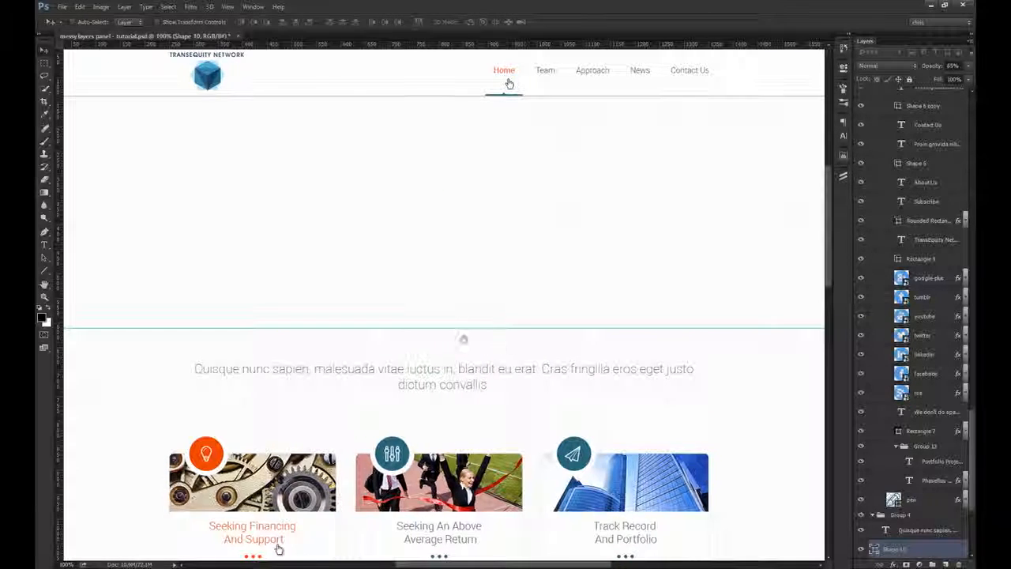
mouse_move(463, 339)
mouse_down()
mouse_move(467, 321)
mouse_move(429, 332)
mouse_move(446, 333)
mouse_up()
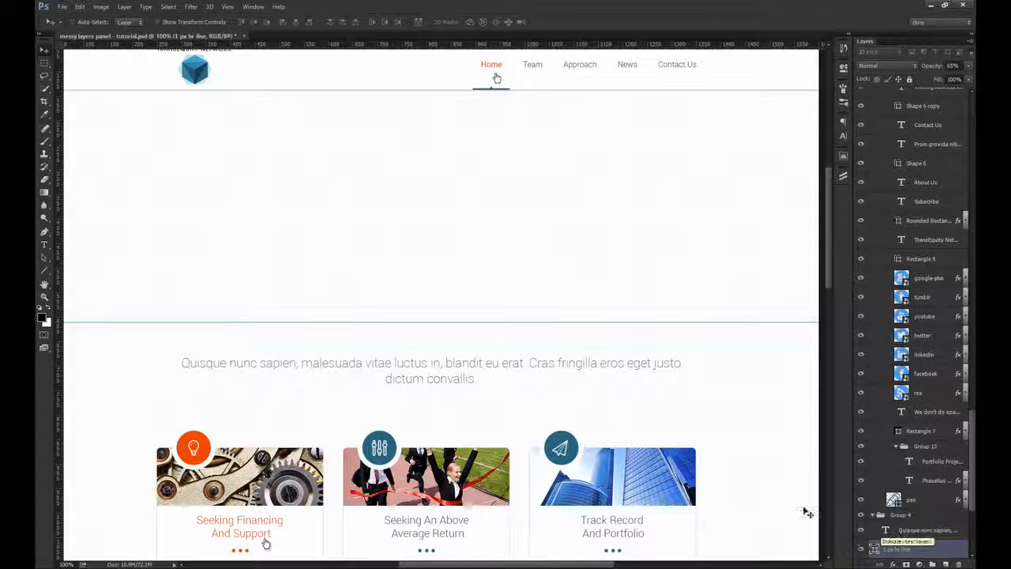
Step: Move the 1 px hr line layer into the hero area group and make the group visible again
key(ctrl+shift+bracketright)
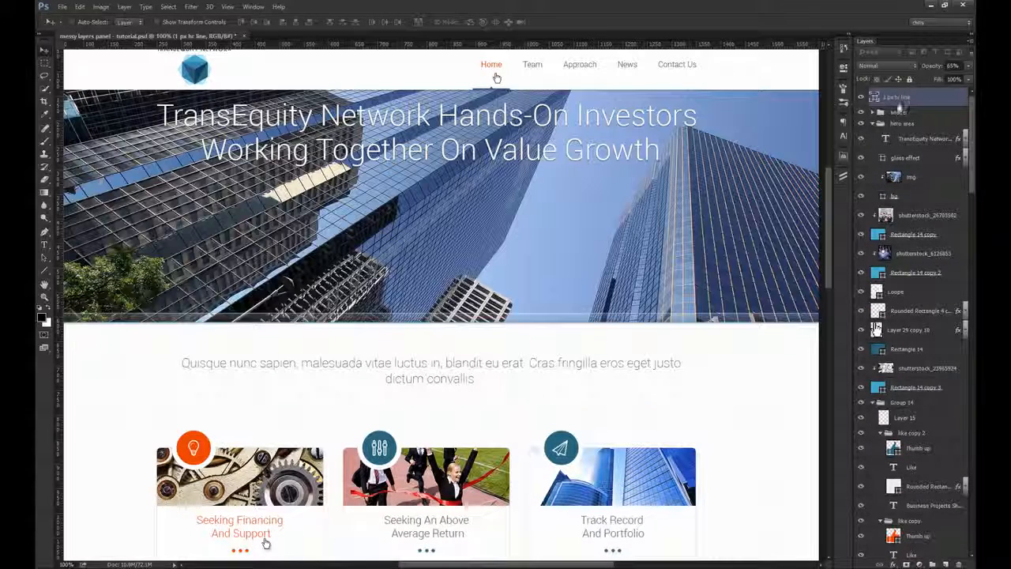
drag(901, 104, 918, 130)
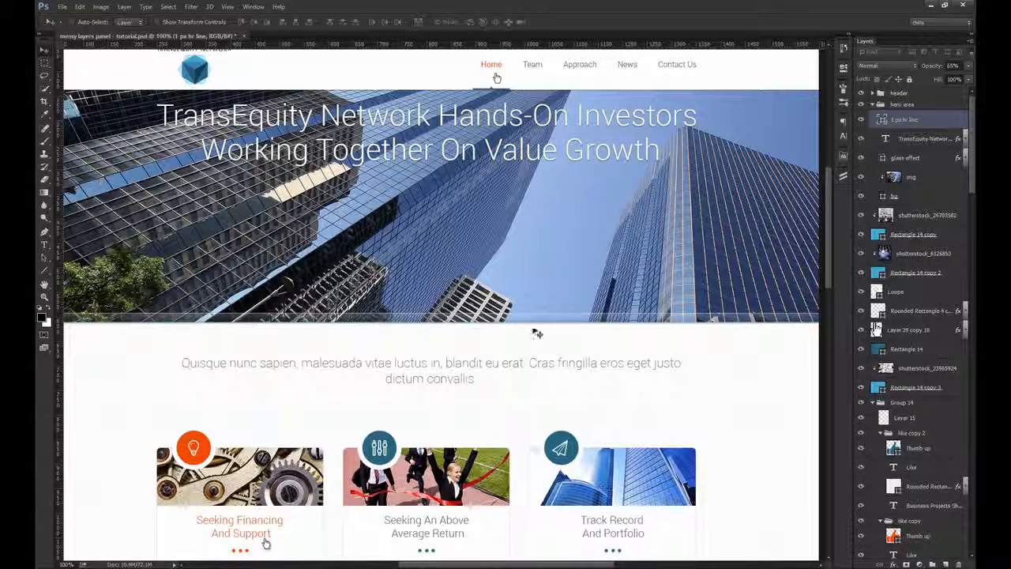
scroll(594, 324, up, 6)
key(ctrl+1)
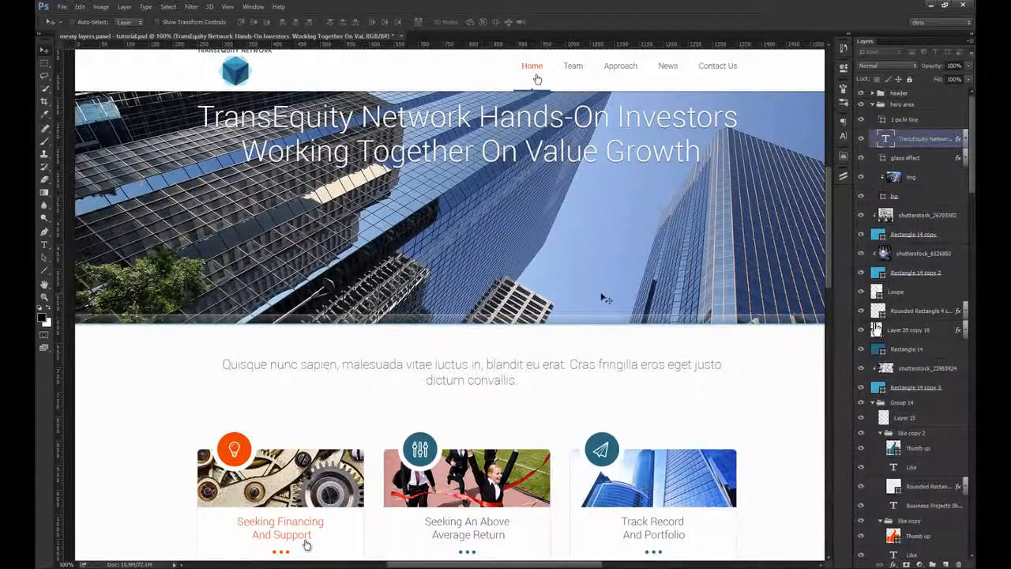
Step: Ungroup Group 4 and place its Quisque nunc sapien intro text layer directly below the collapsed hero area group
click(477, 365)
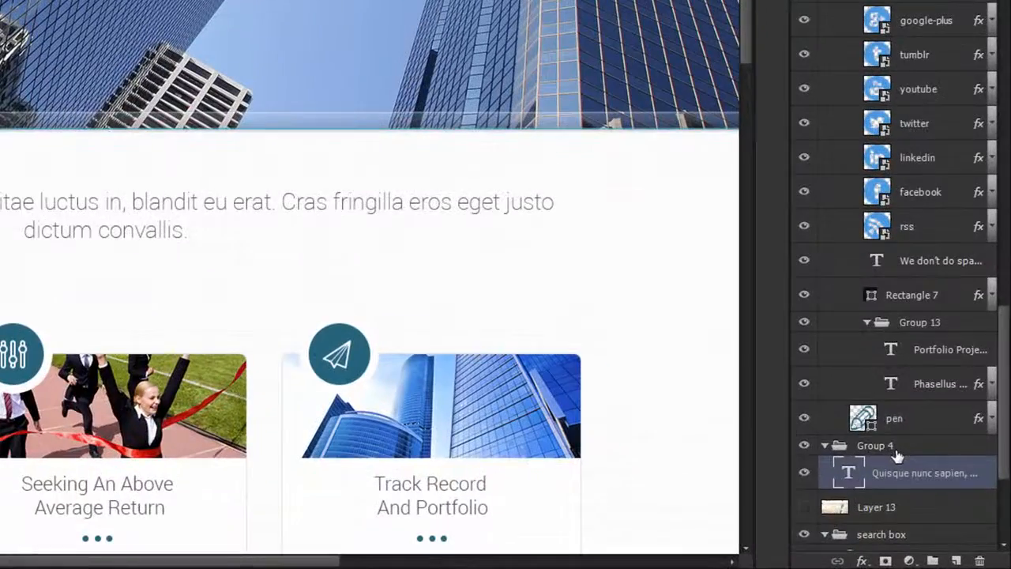
right_click(909, 495)
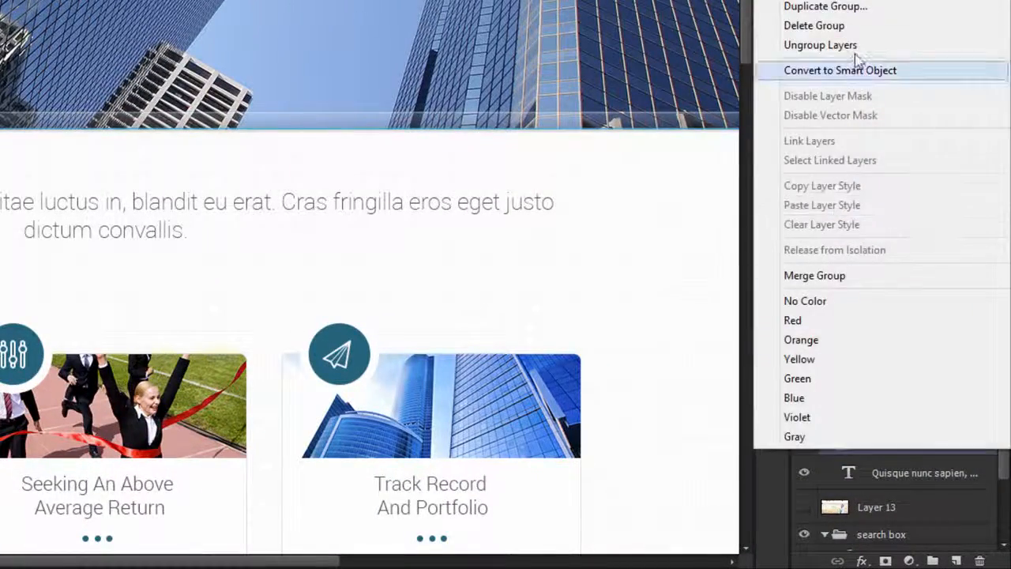
click(853, 47)
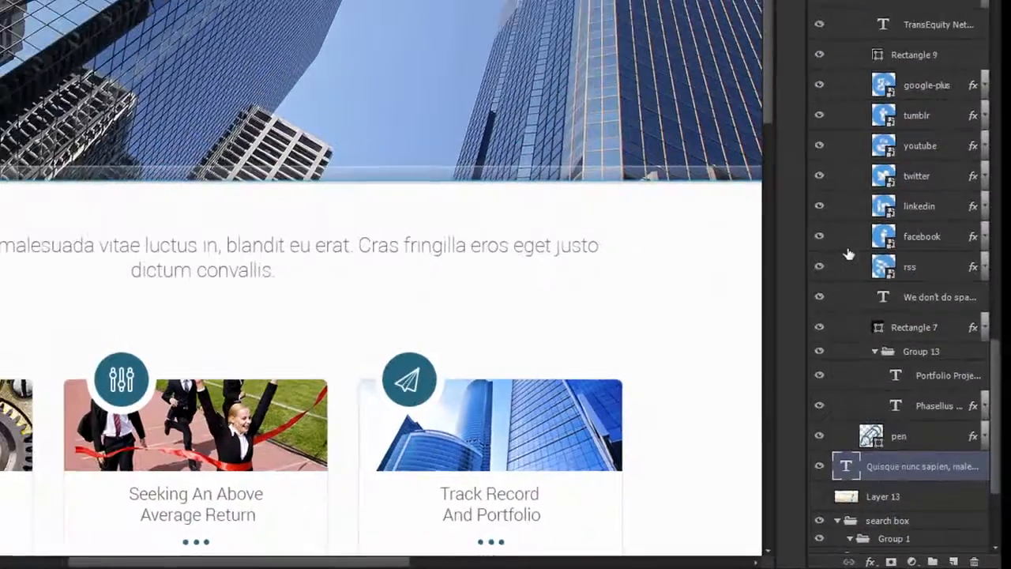
key(ctrl+shift+bracketright)
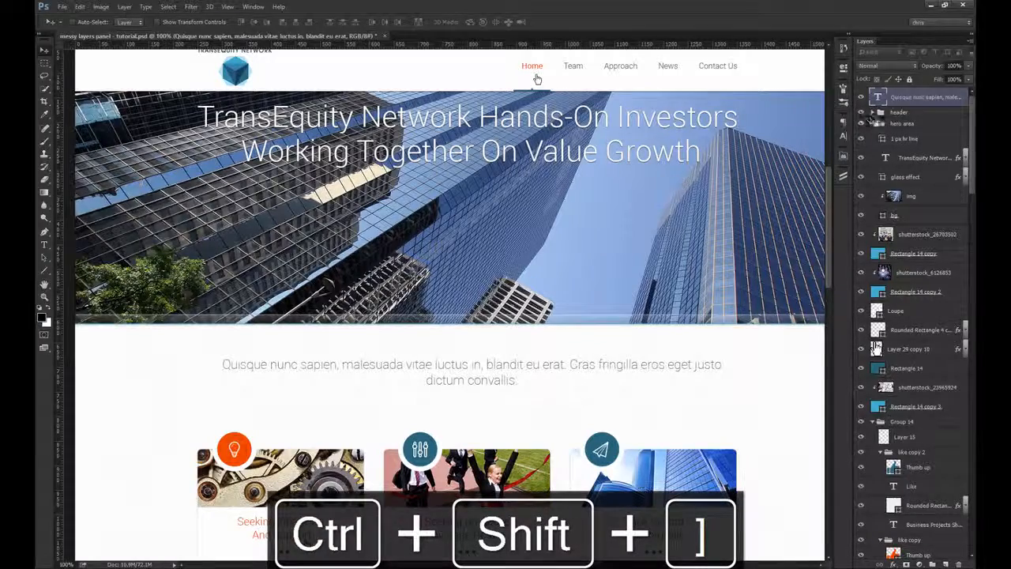
click(874, 123)
drag(913, 127, 913, 130)
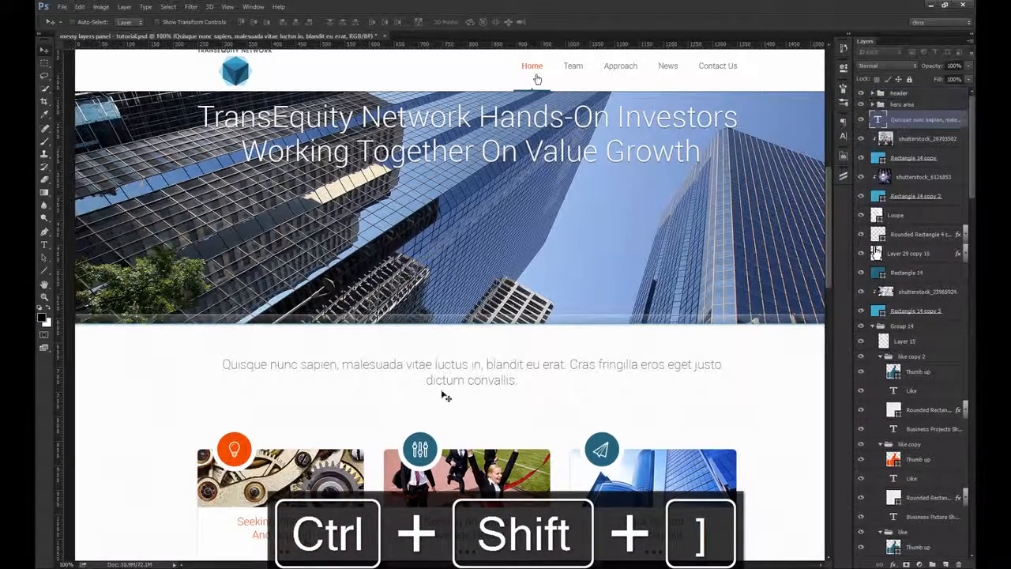
Step: Examine the first card's gear image and orange icon circle up close to identify their layers, undoing the test move
ctrl+click(304, 474)
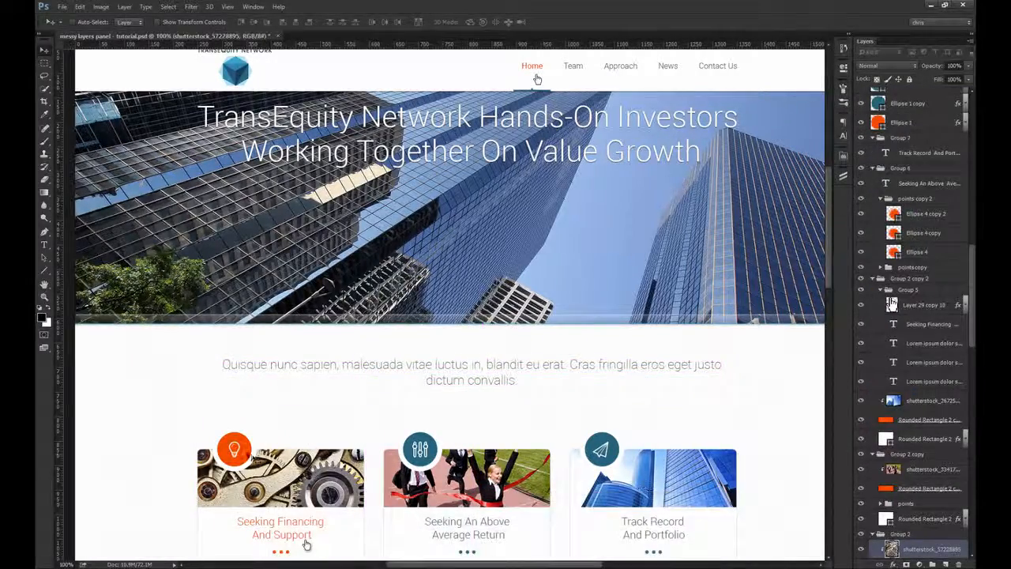
drag(306, 545, 307, 482)
scroll(949, 436, down, 3)
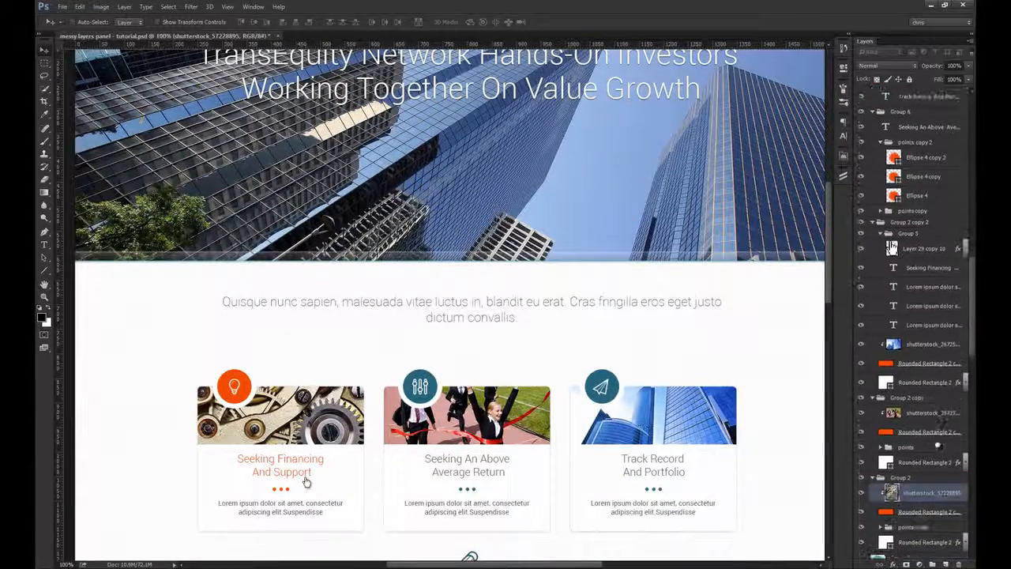
ctrl+click(253, 399)
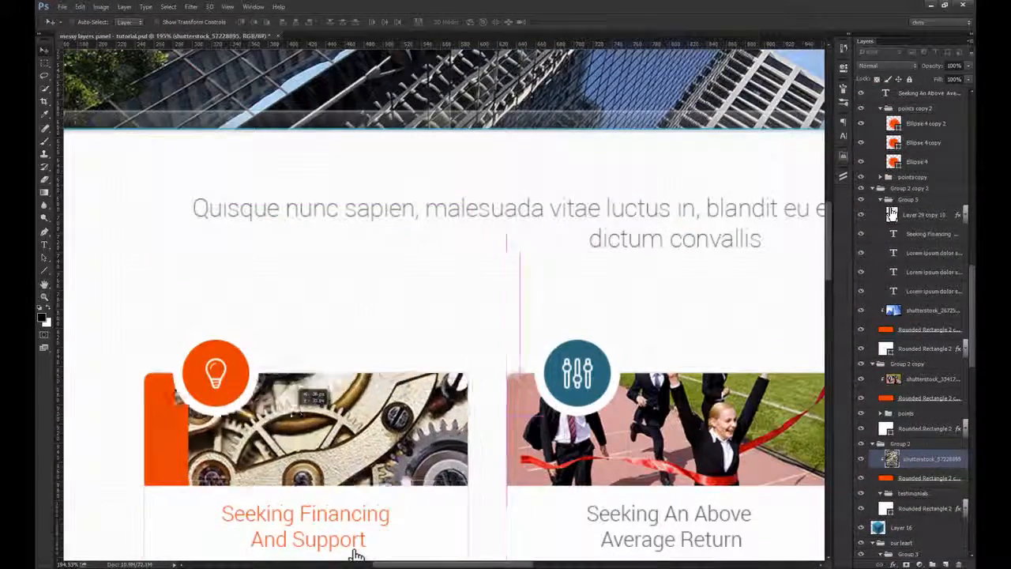
drag(247, 355, 261, 359)
key(ctrl+z)
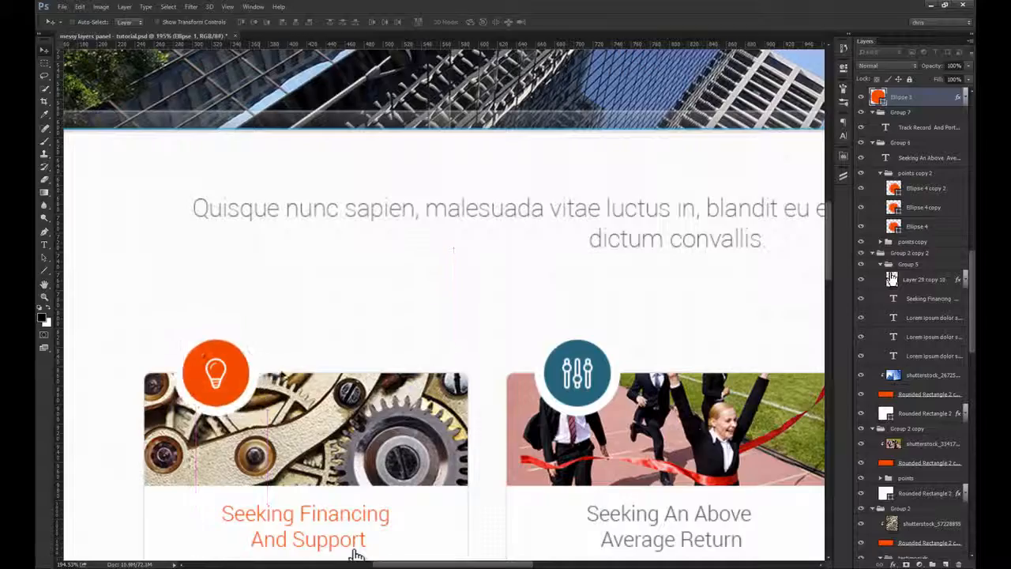
key(ctrl+1)
drag(485, 411, 343, 350)
Step: Rename the white Rounded Rectangle 2 background layer of each of the three cards as base
ctrl+click(311, 387)
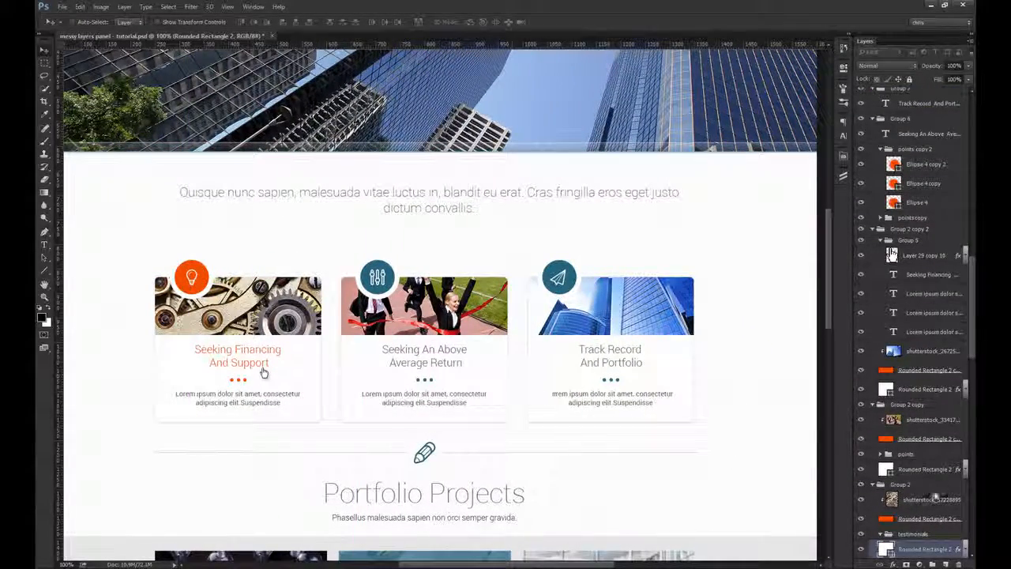
click(942, 470)
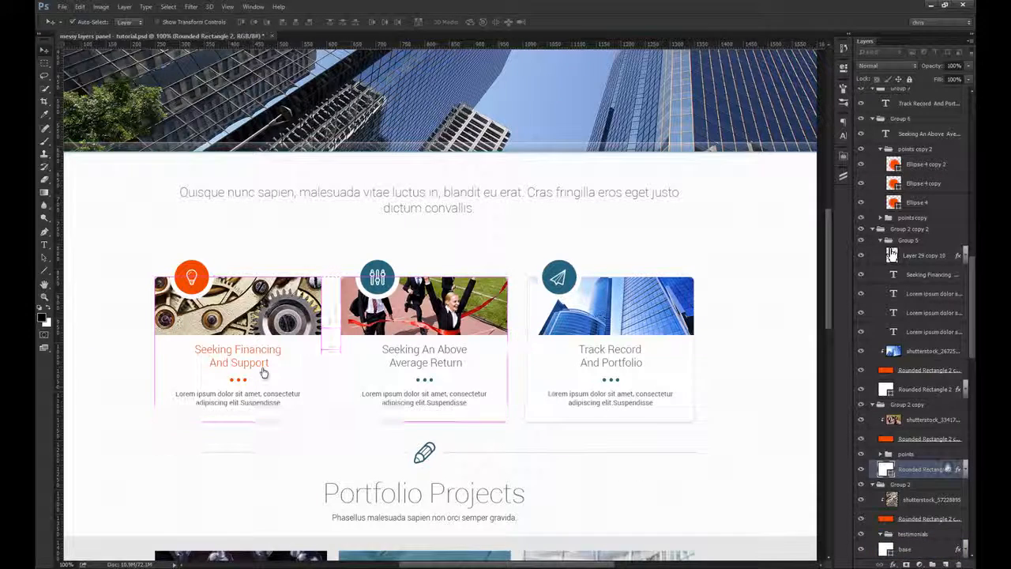
key(Return)
ctrl+click(681, 377)
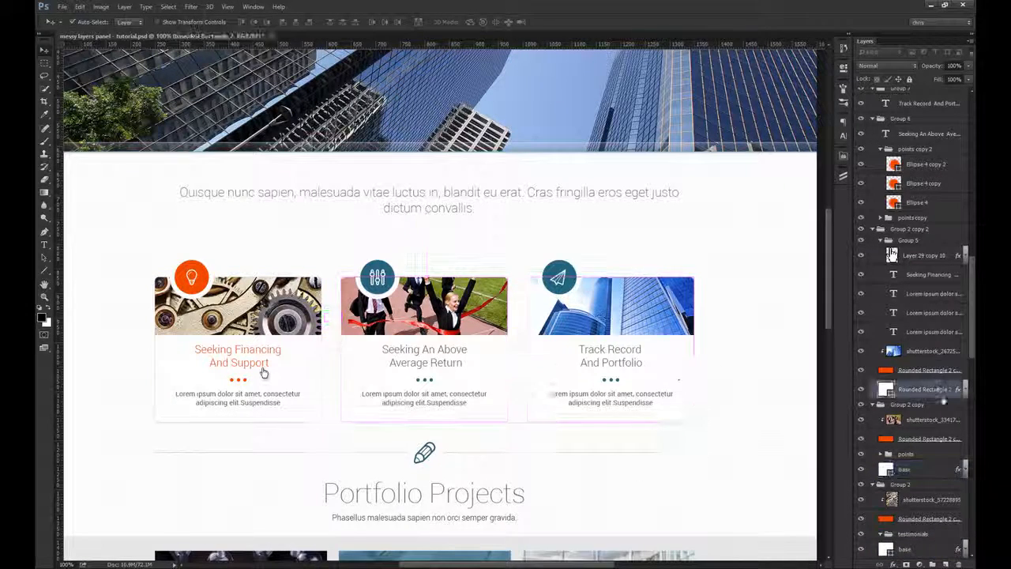
double_click(926, 390)
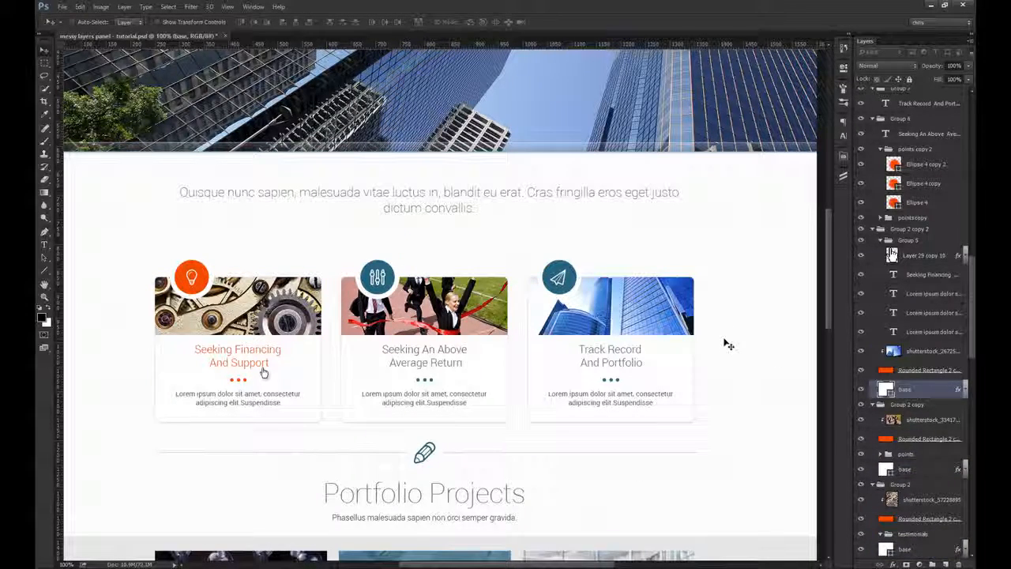
Step: Rename the orange clipping rectangle beneath each of the three card photos as img holder
ctrl+click(296, 307)
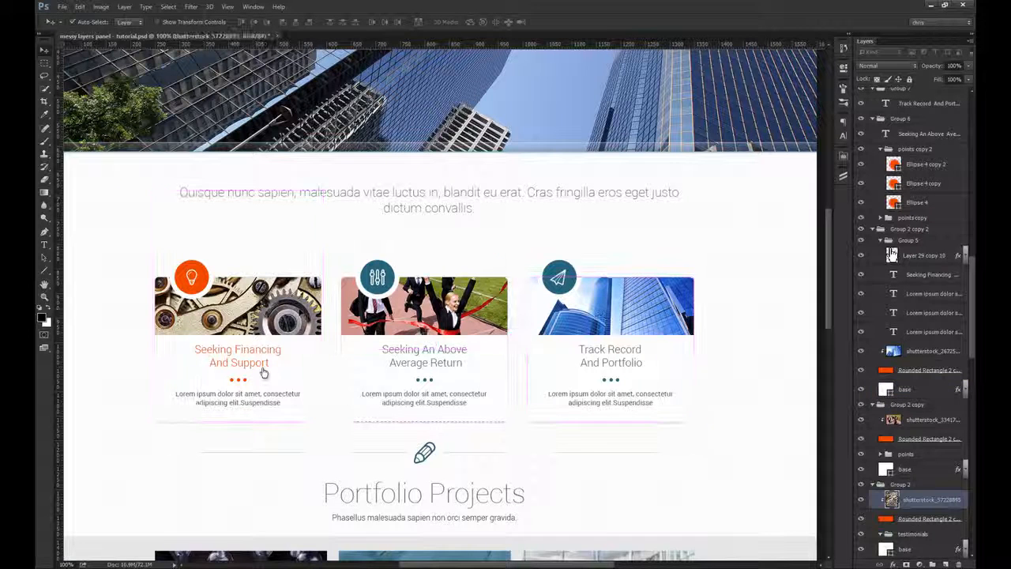
double_click(922, 520)
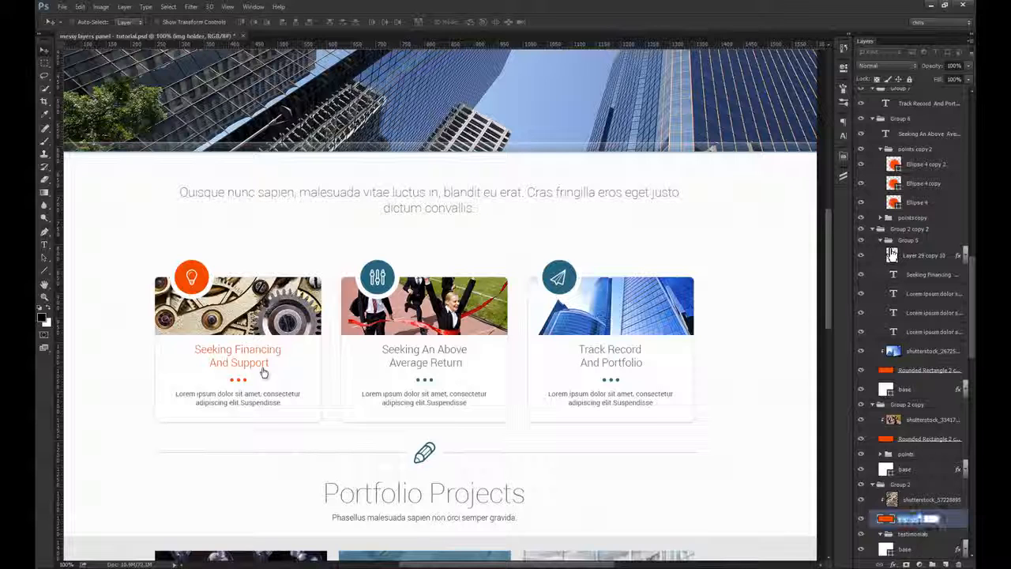
key(Return)
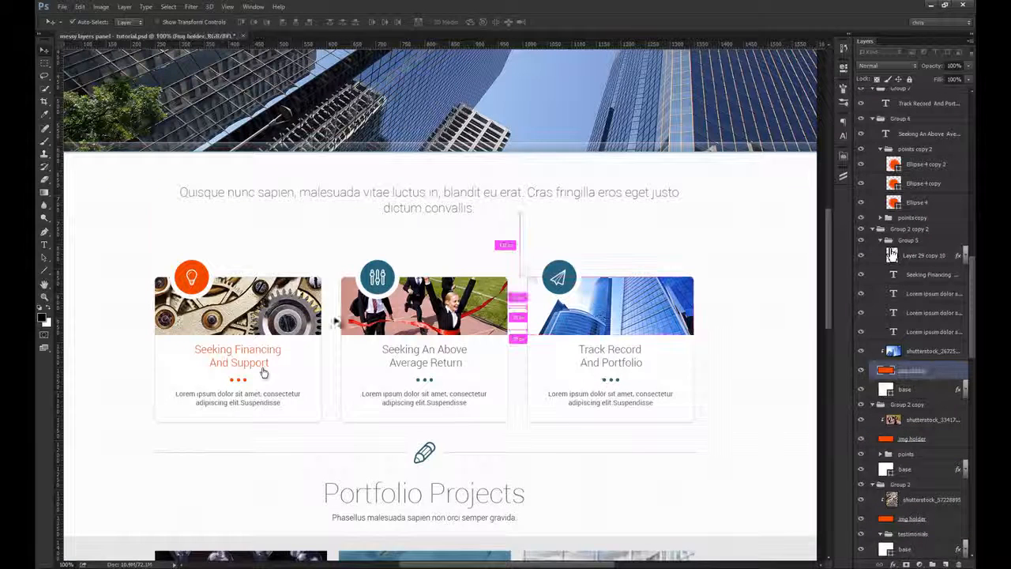
Step: Rename the shutterstock photo layer of each of the three cards as img
click(928, 500)
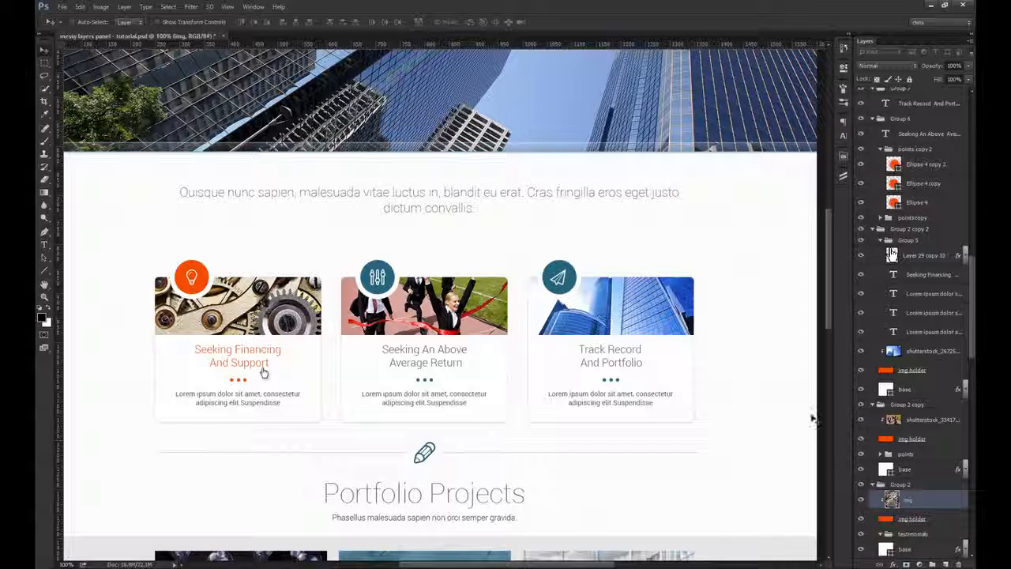
ctrl+click(454, 318)
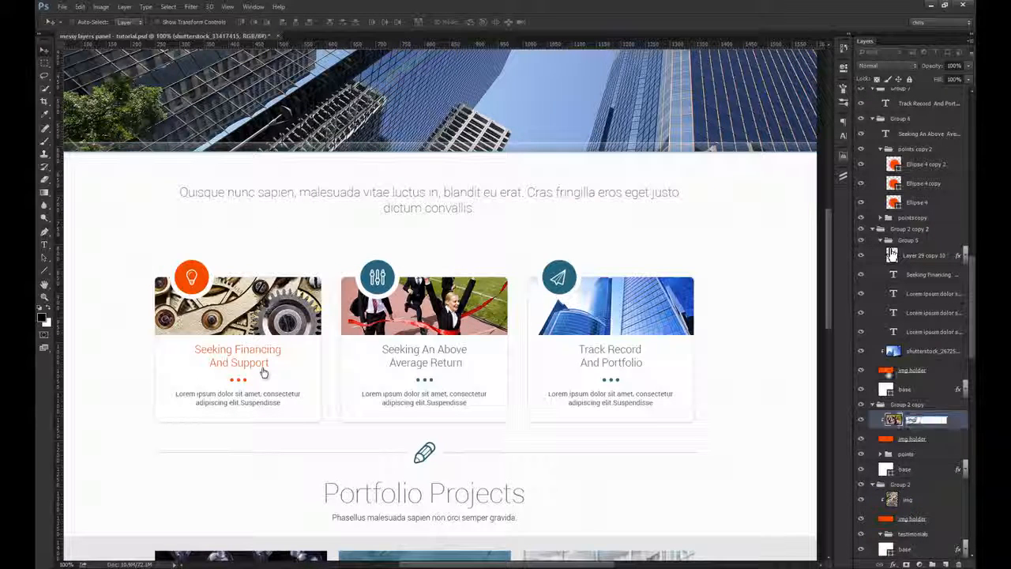
key(Return)
double_click(920, 353)
text(img)
key(Return)
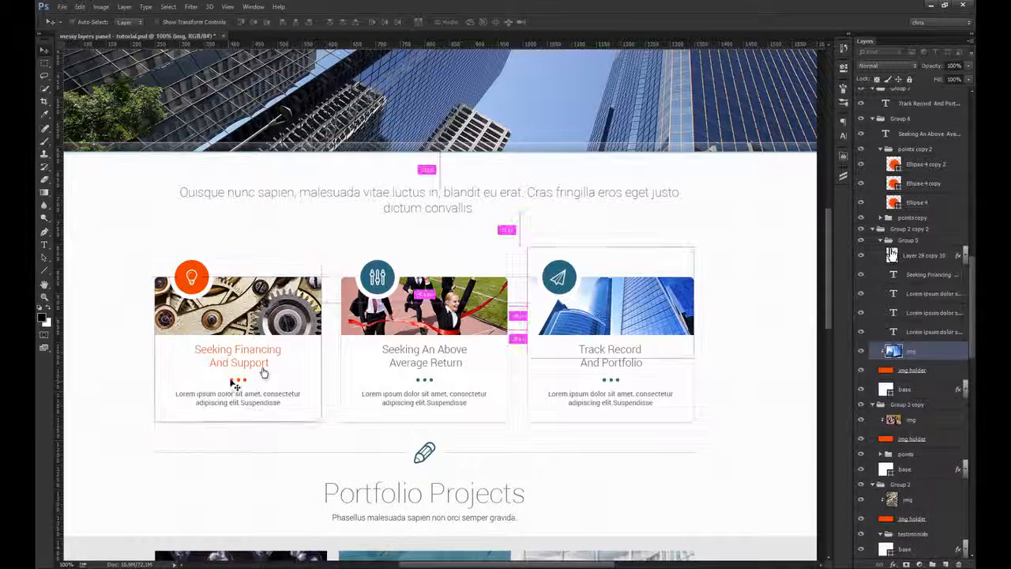
Step: Collapse the points copy 2 group and test-move the points copy group to identify which card's dots it holds
ctrl+click(264, 373)
click(916, 150)
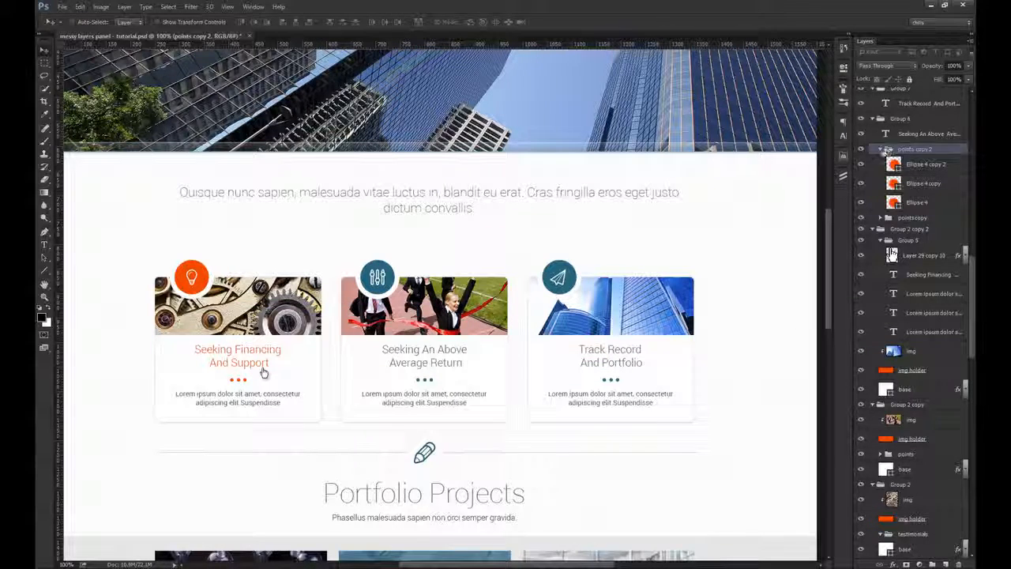
click(881, 149)
click(910, 161)
drag(600, 234, 659, 243)
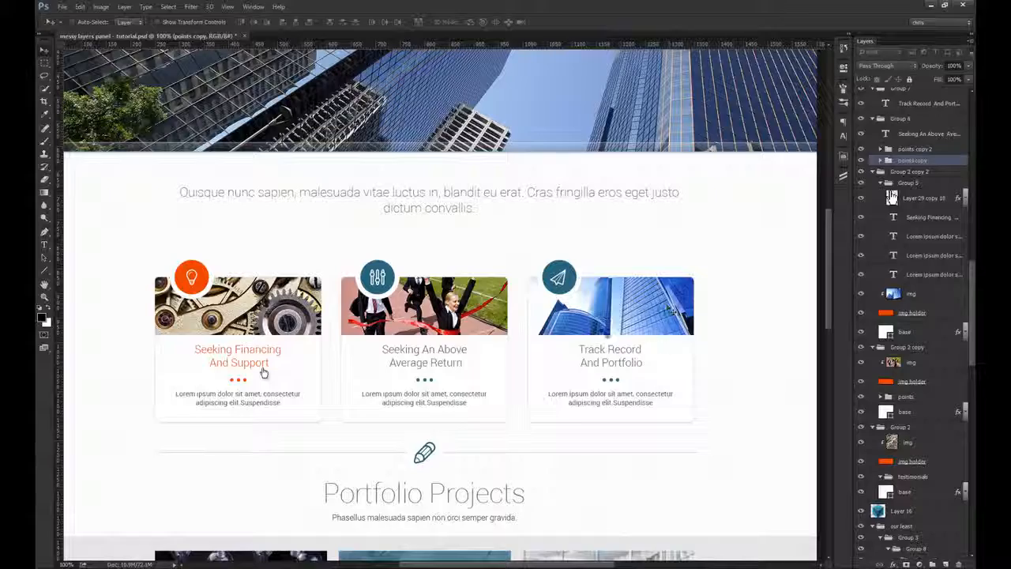
Step: Group the first card's base, heading, description, img and img holder layers and bring the group to the top of the layer stack
drag(239, 381, 353, 378)
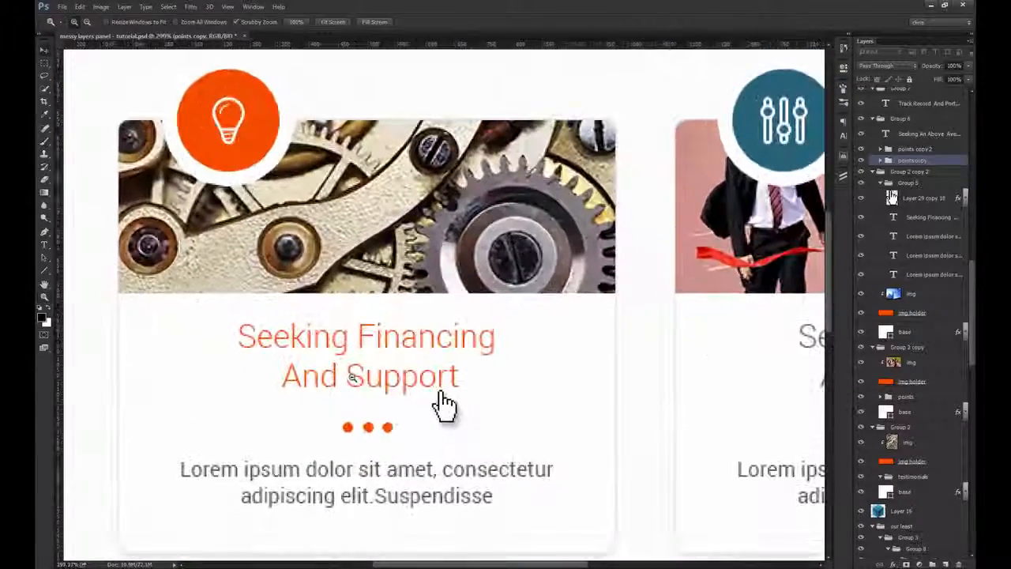
drag(445, 406, 499, 395)
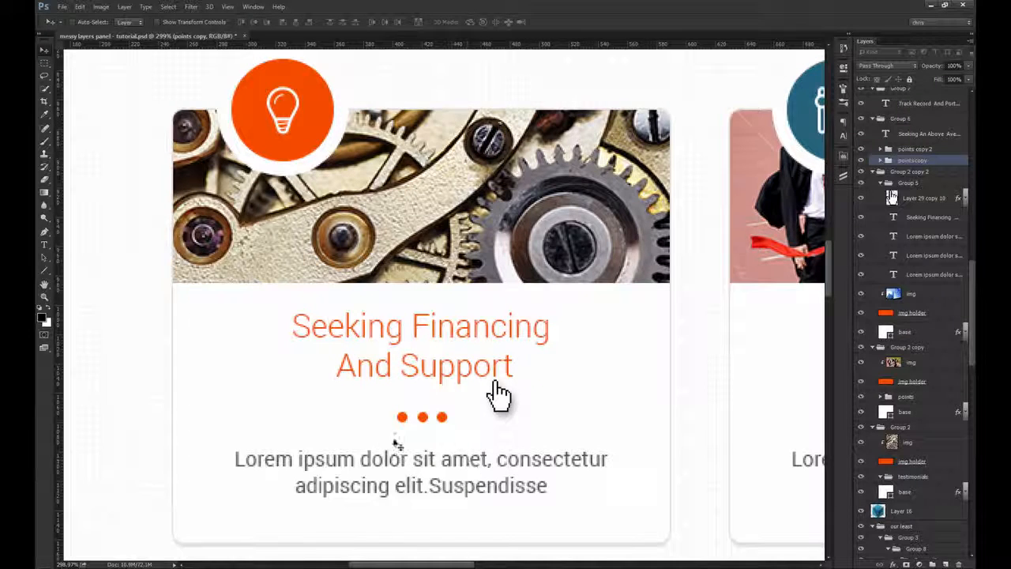
click(284, 401)
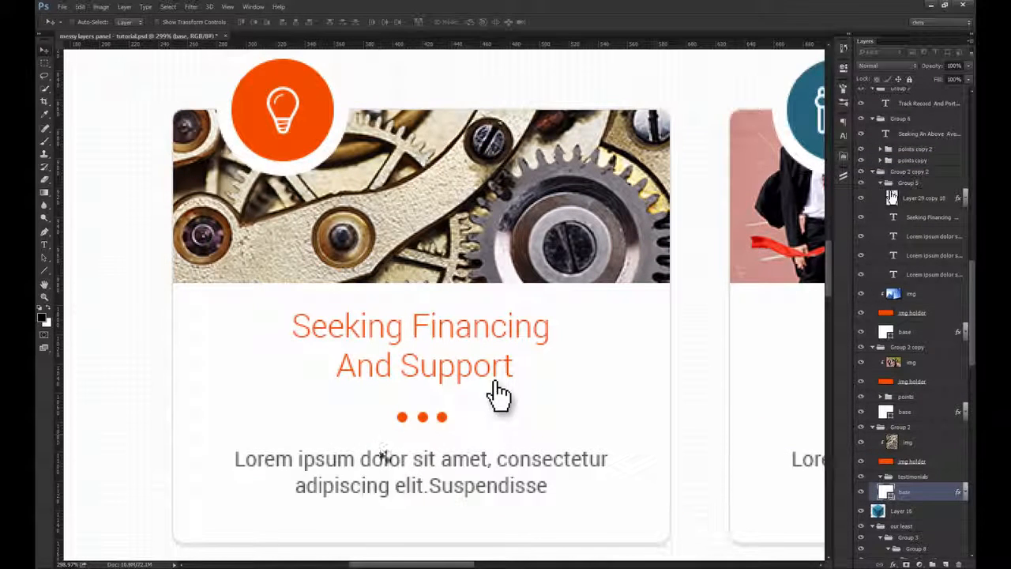
click(420, 366)
shift+click(432, 462)
shift+click(424, 265)
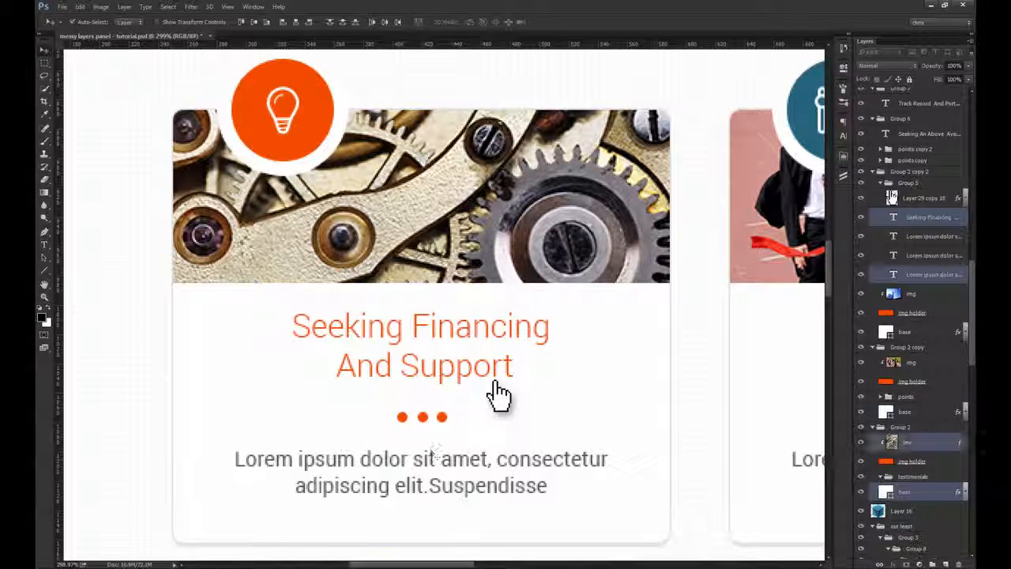
ctrl+click(913, 461)
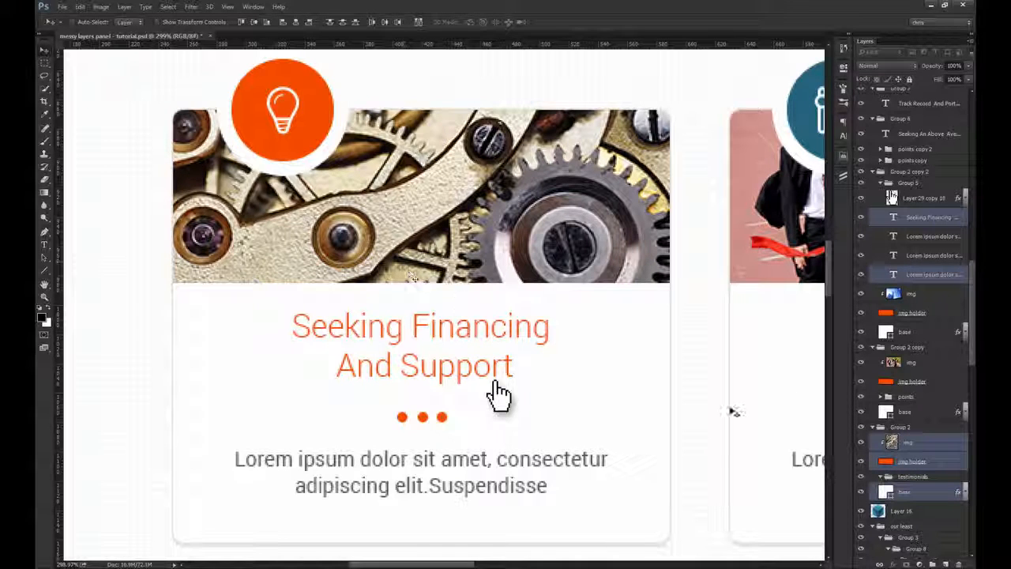
drag(732, 394, 577, 335)
key(ctrl+z)
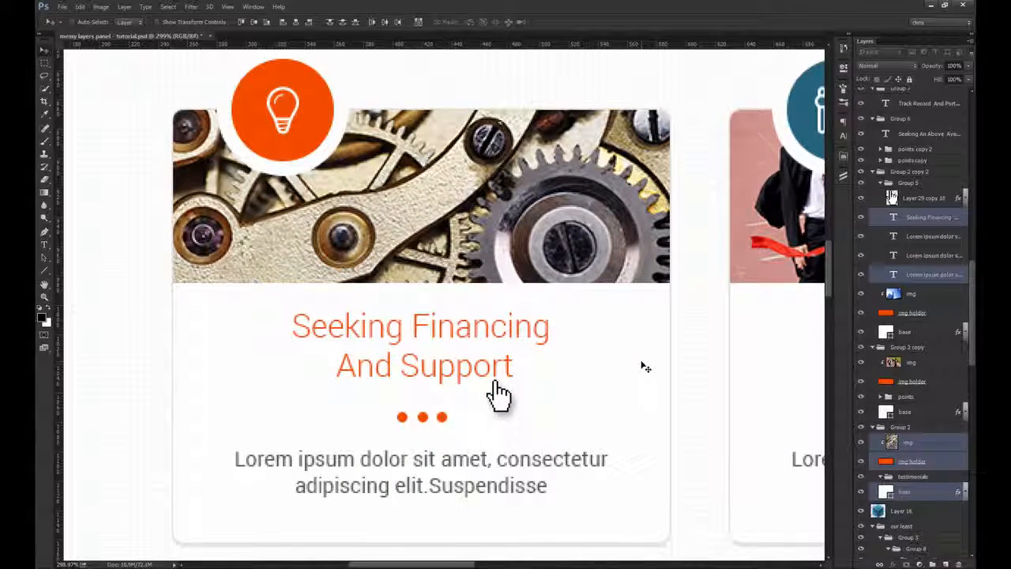
drag(534, 336, 589, 361)
key(ctrl+z)
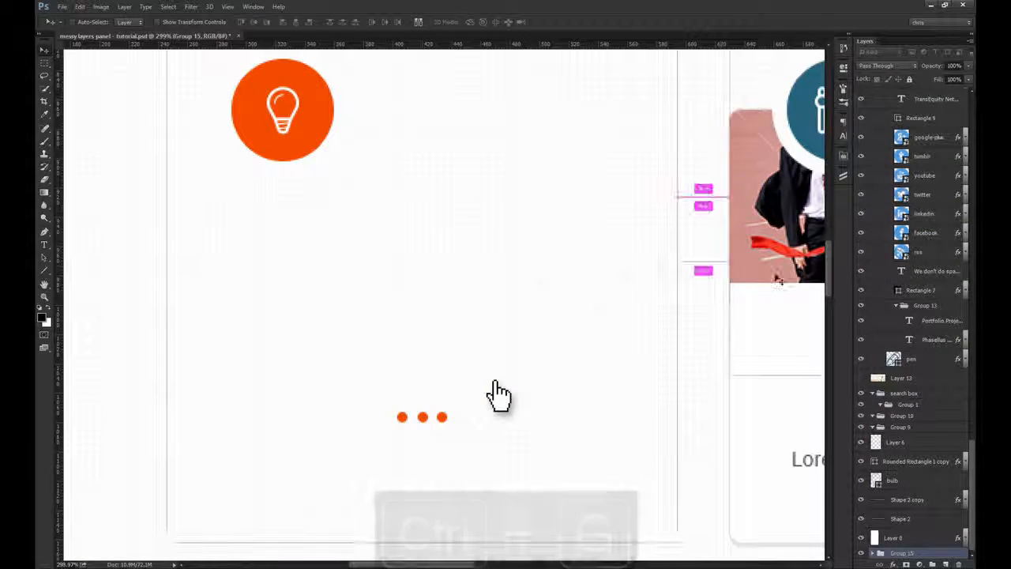
key(ctrl+shift+bracketright)
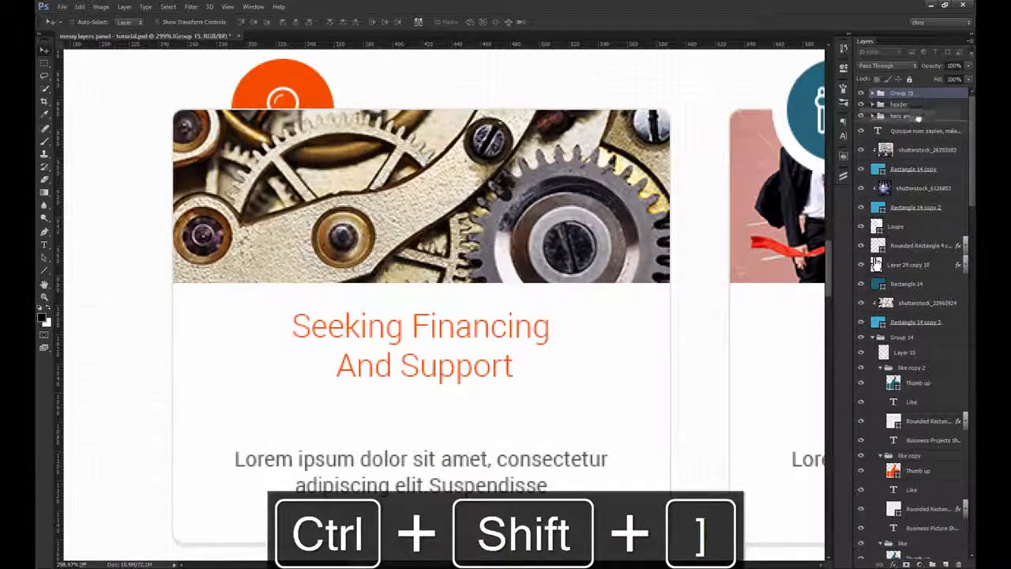
Step: Group the first card's orange Ellipse 1 circle with its bulb icon layer
ctrl+click(314, 90)
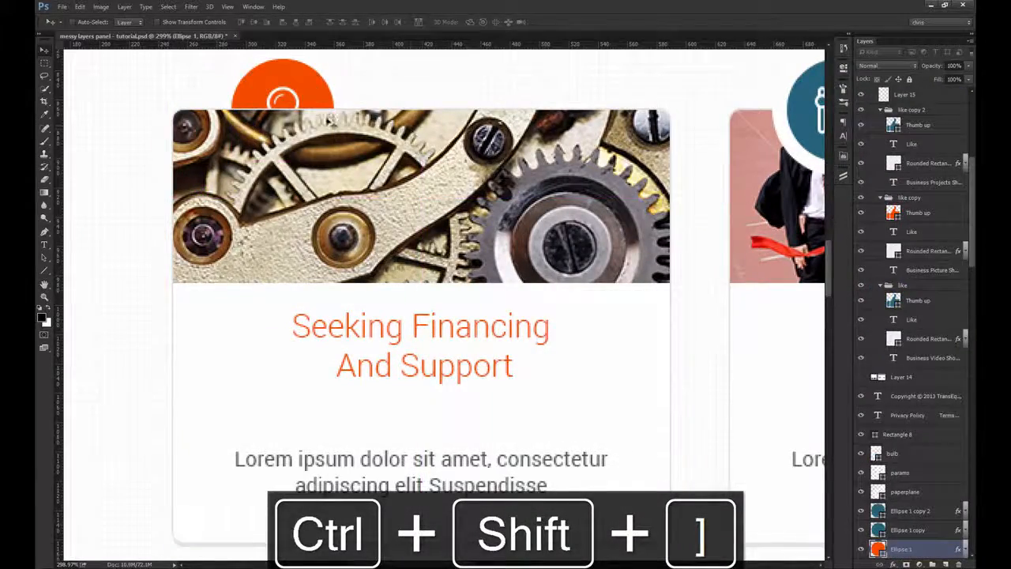
drag(285, 91, 330, 229)
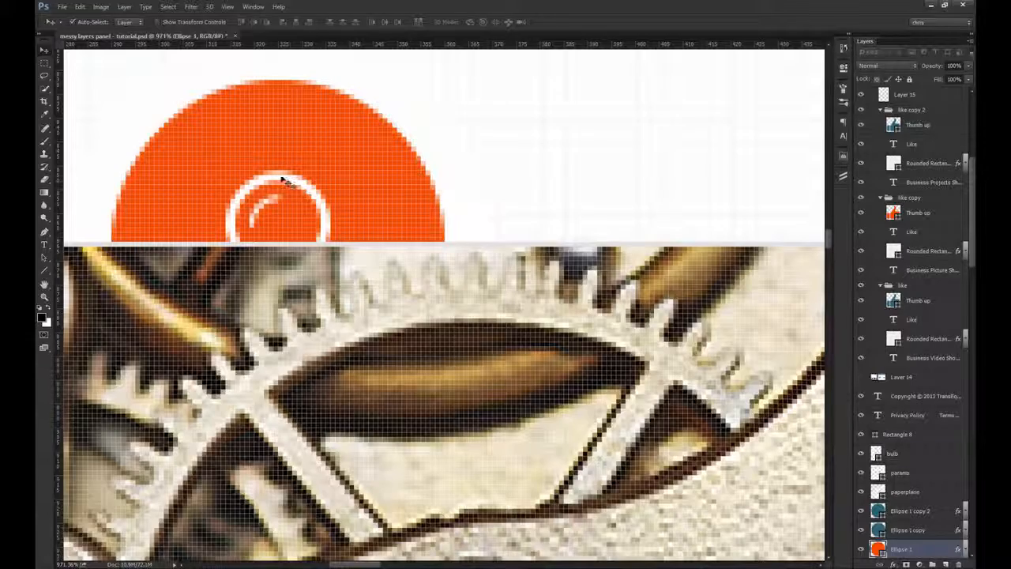
key(ctrl+g)
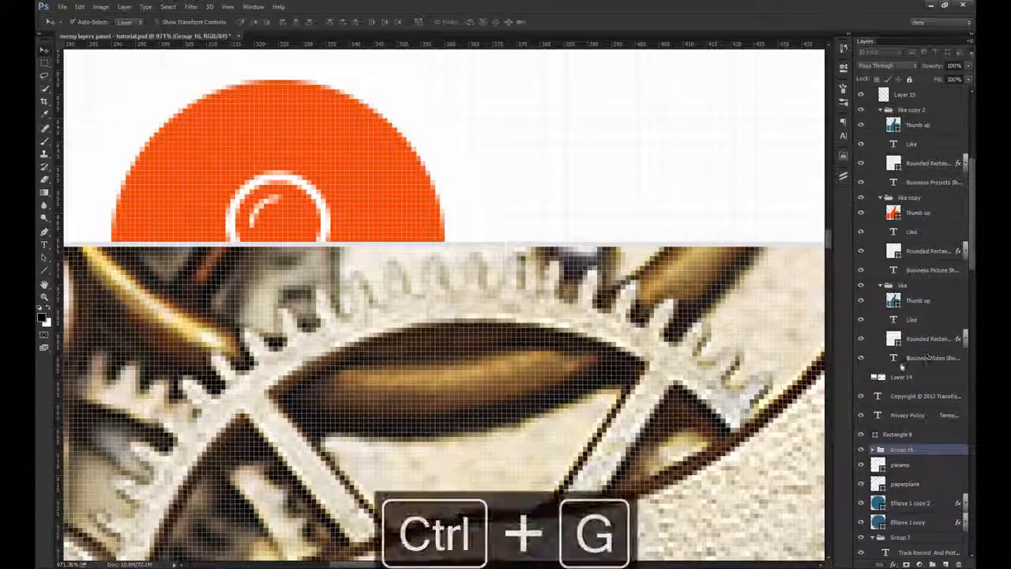
Step: Move the first card's orange circle-and-bulb group into the card's own group and rename it as icon
key(ctrl+shift+bracketright)
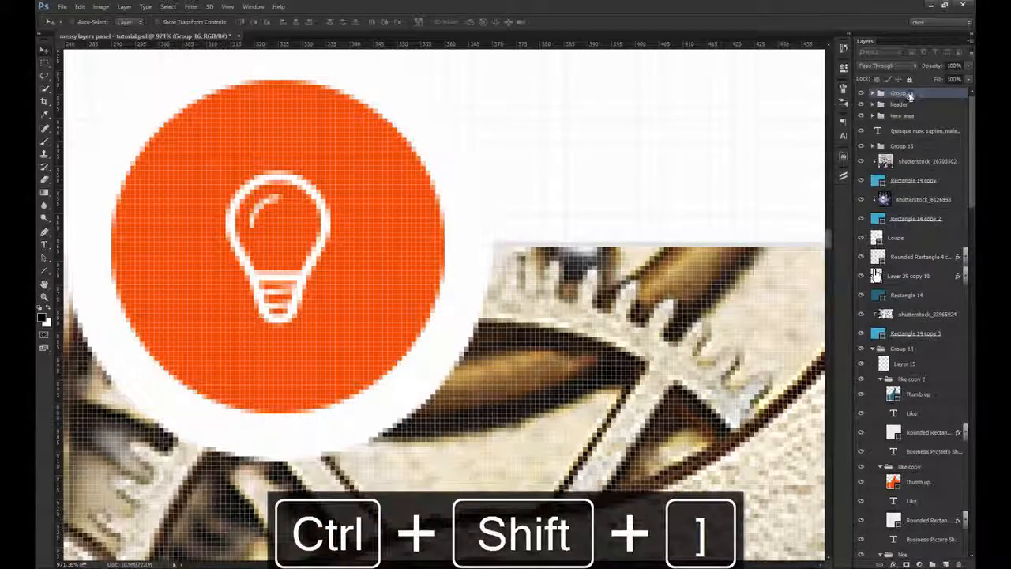
click(872, 148)
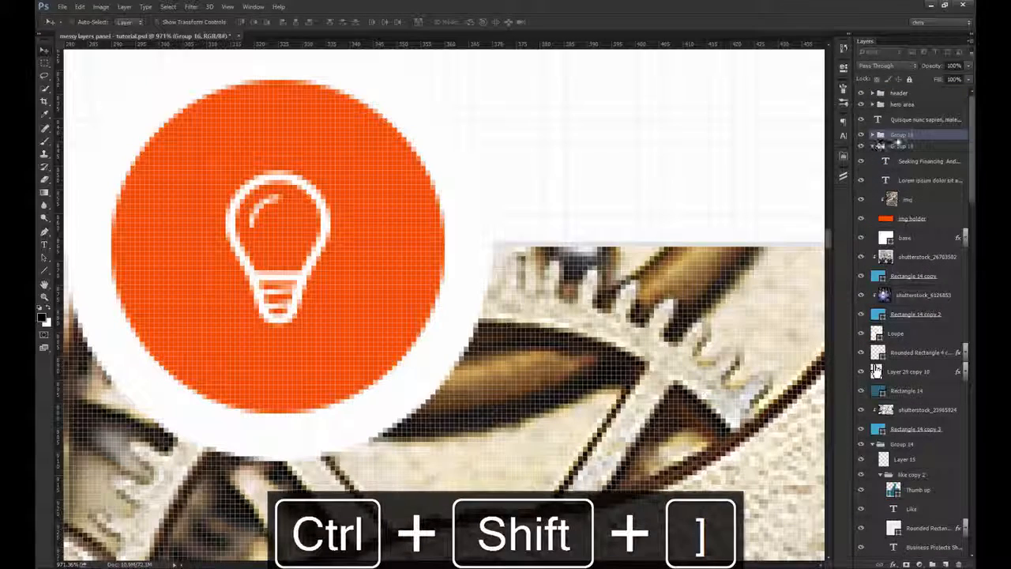
drag(897, 136, 906, 148)
double_click(910, 147)
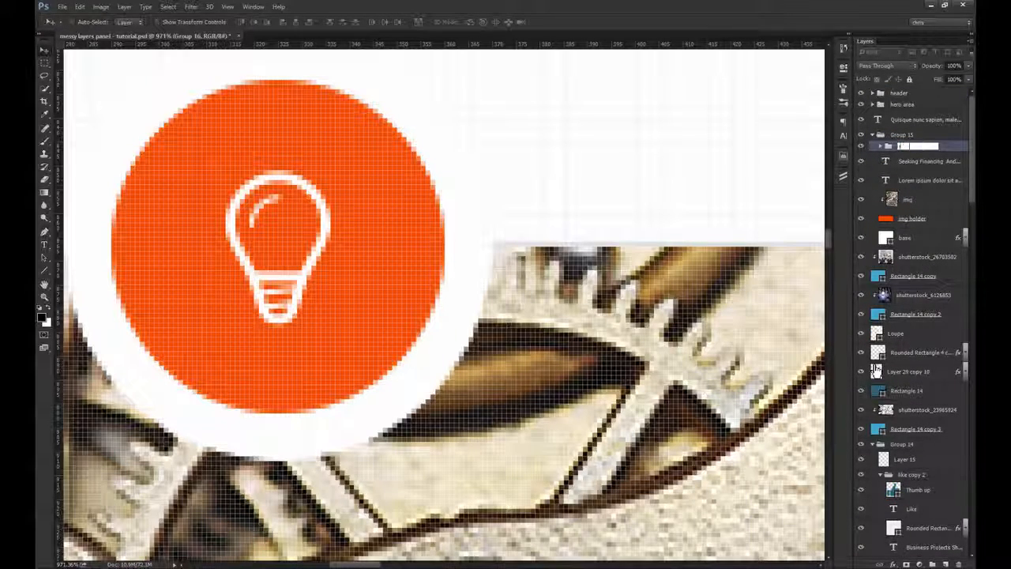
Step: Rename the first card's group as 1
text(1)
click(916, 161)
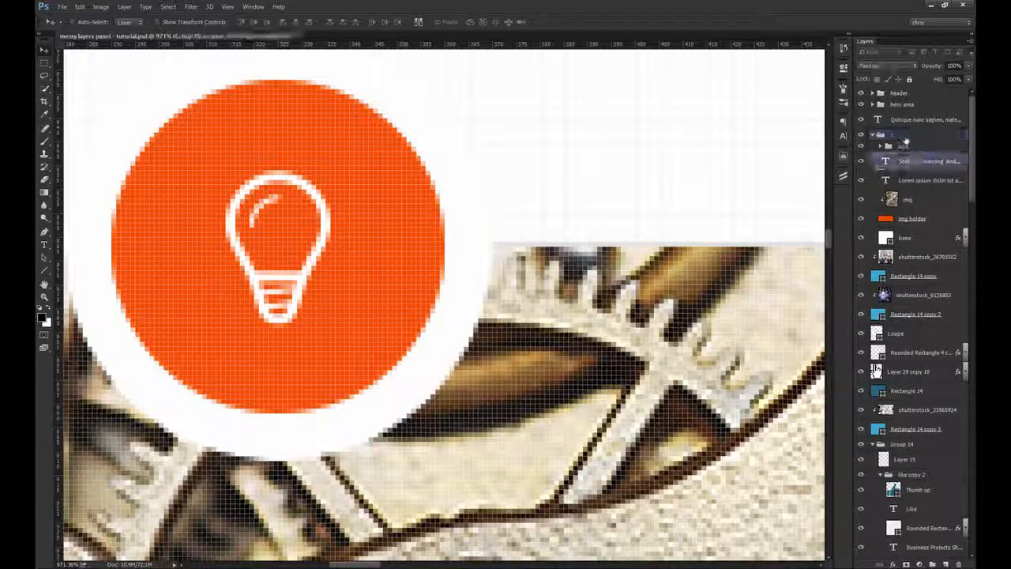
click(906, 136)
Step: Hide group 1 to check which pieces of the first card are still outside it
key(ctrl+1)
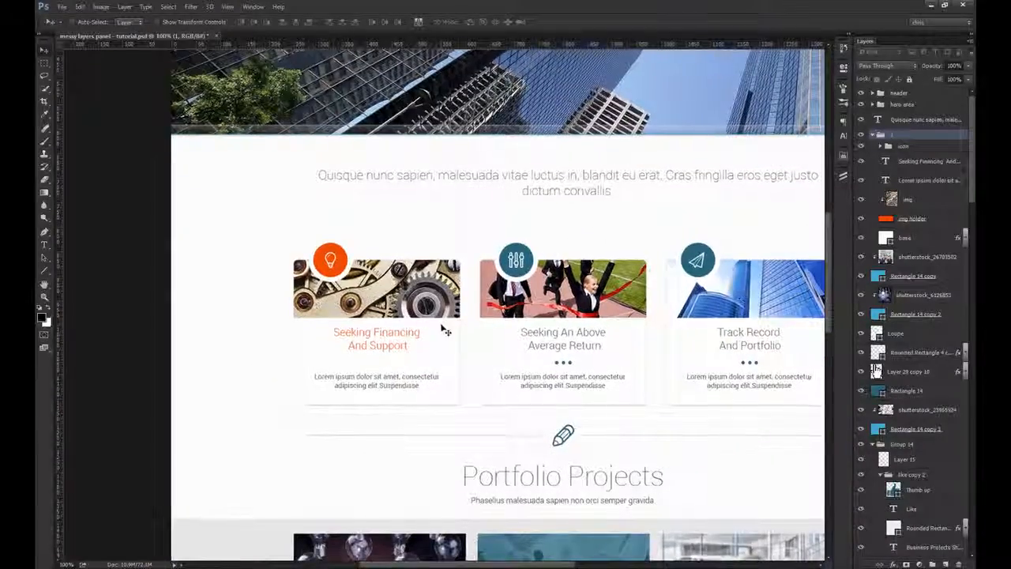
mouse_move(445, 330)
mouse_down()
mouse_move(404, 352)
mouse_move(416, 246)
mouse_move(444, 330)
mouse_up()
key(z)
drag(372, 368, 691, 298)
key(v)
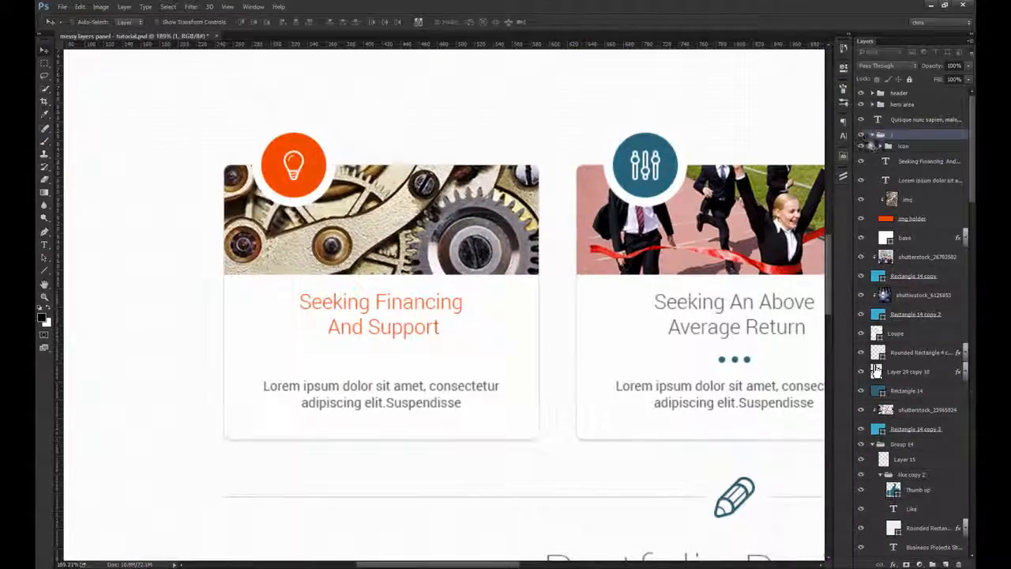
click(863, 136)
key(z)
drag(384, 362, 408, 371)
key(v)
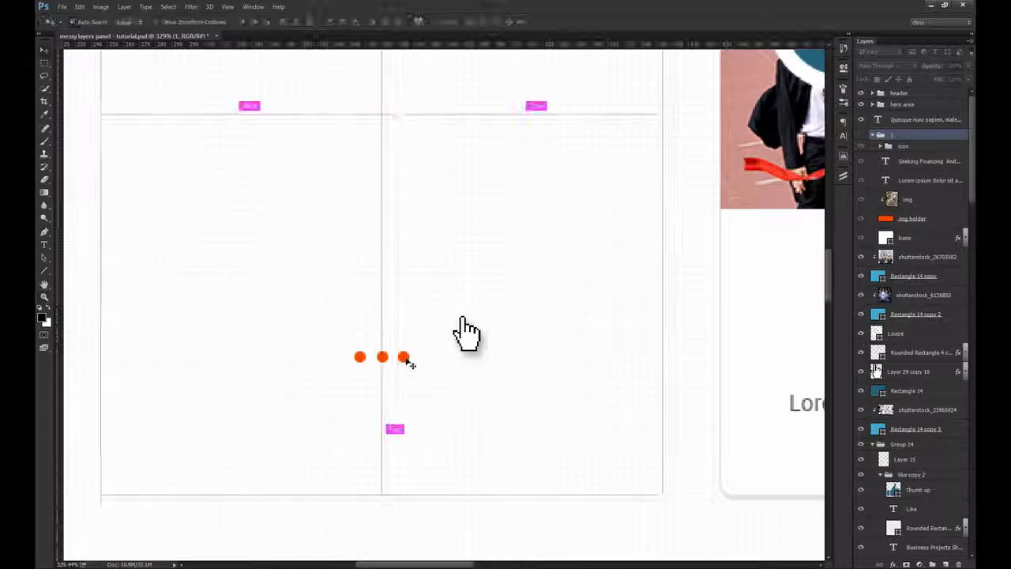
Step: Move the orange dots group, the hand cursor layer and the gray bulb layer into group 1 and show the group again
ctrl+click(406, 358)
click(881, 500)
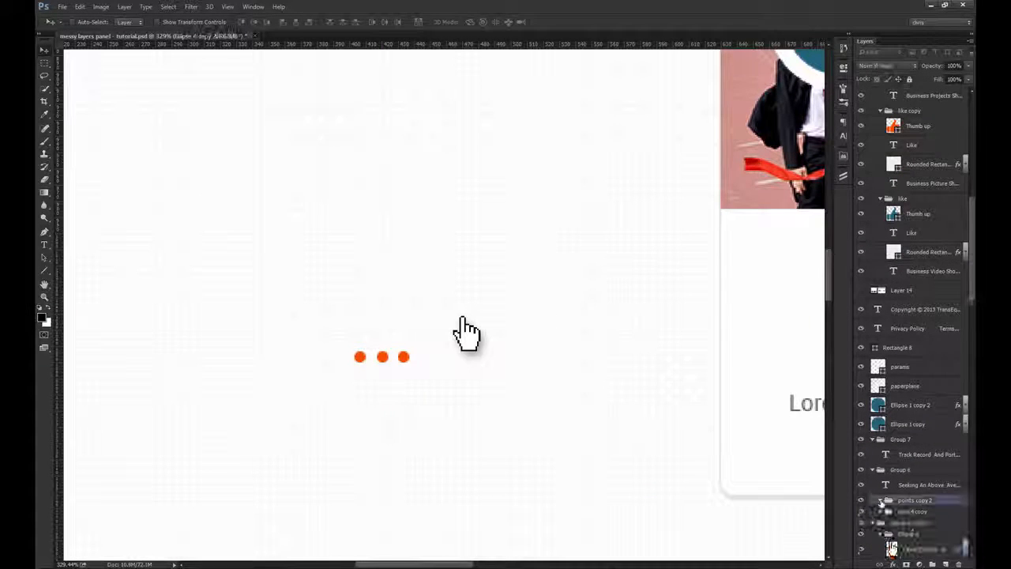
drag(358, 223, 400, 314)
ctrl+shift+click(513, 427)
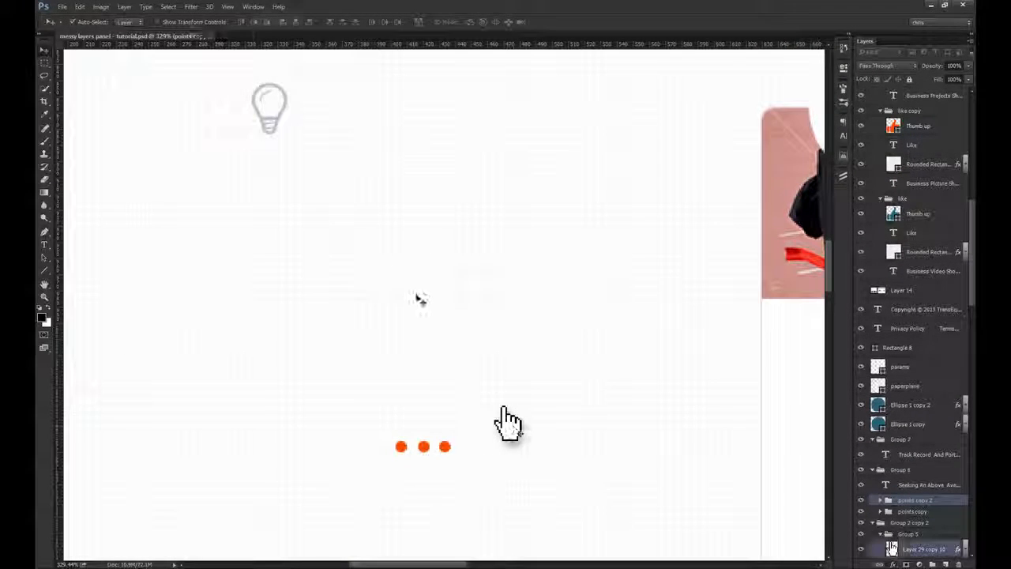
key(z)
drag(252, 88, 324, 131)
key(v)
key(ctrl+1)
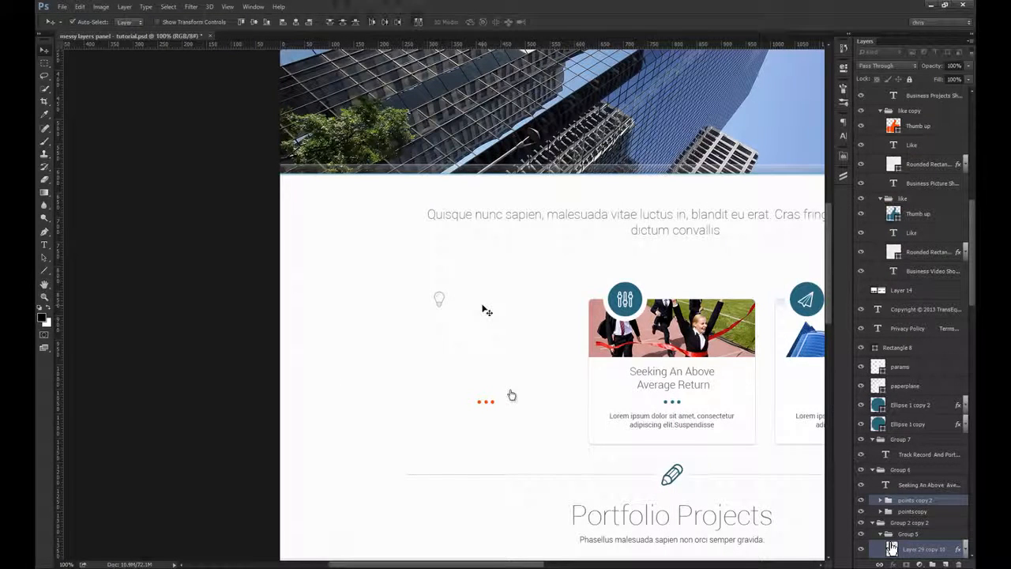
key(ctrl+space)
drag(450, 294, 559, 379)
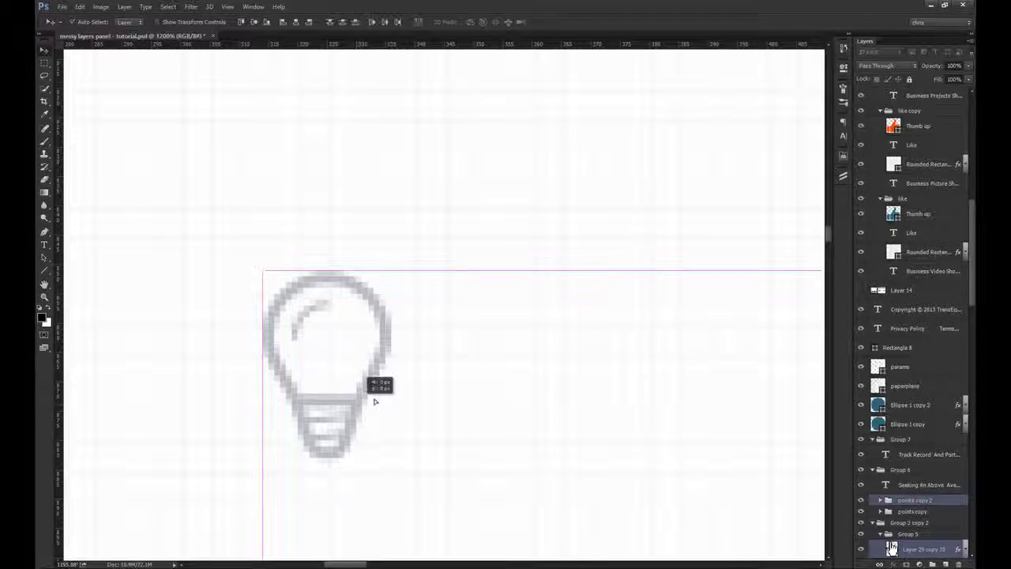
drag(375, 401, 460, 390)
key(ctrl+z)
key(ctrl+1)
mouse_move(515, 315)
mouse_down()
mouse_move(498, 329)
mouse_move(512, 333)
mouse_up()
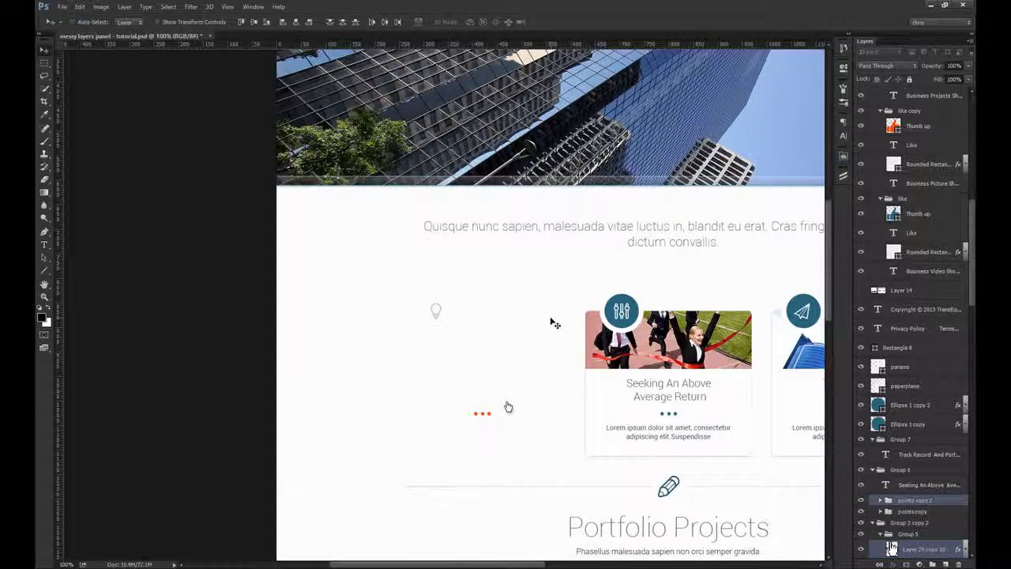
key(ctrl+shift+bracketright)
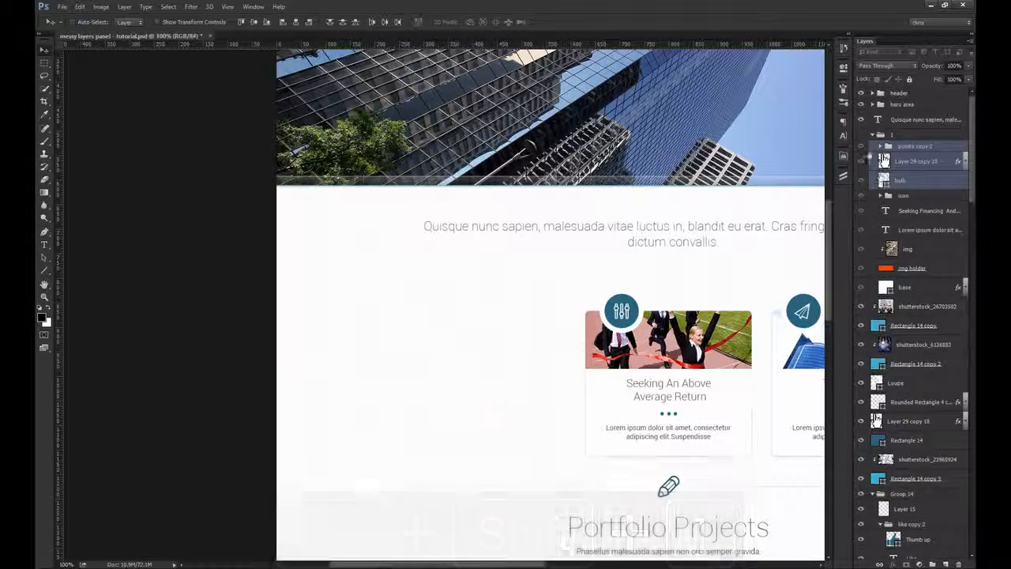
click(861, 135)
Step: Clear the layer style of the hand cursor layer in group 1 and rename the layer as cursor
drag(508, 407, 414, 386)
drag(441, 278, 506, 268)
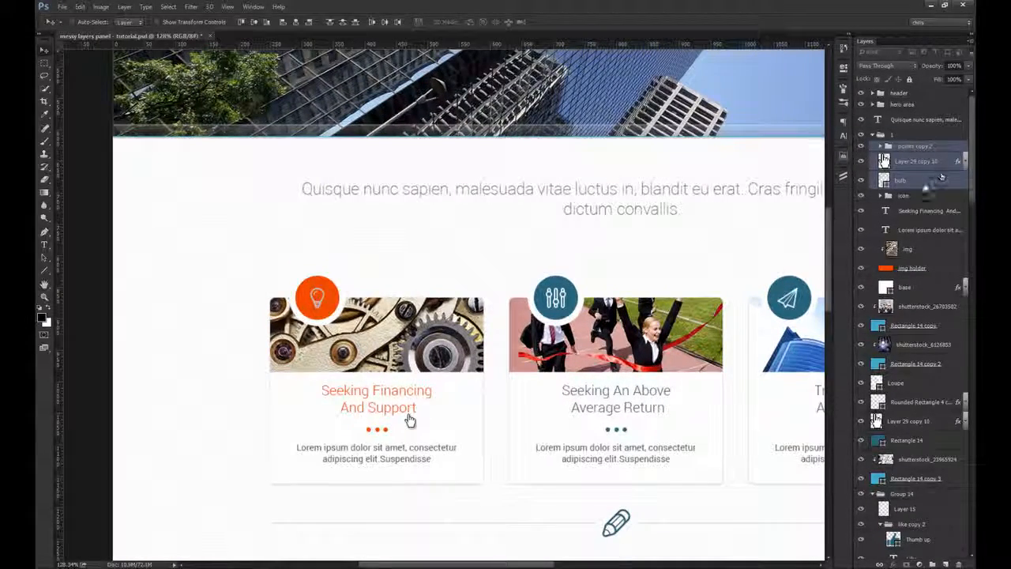
right_click(905, 162)
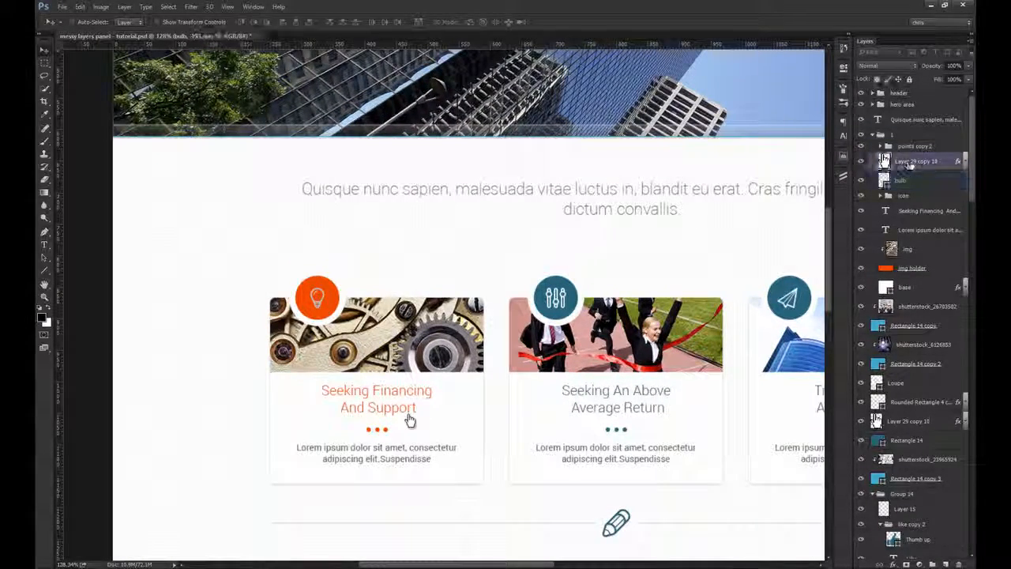
click(840, 363)
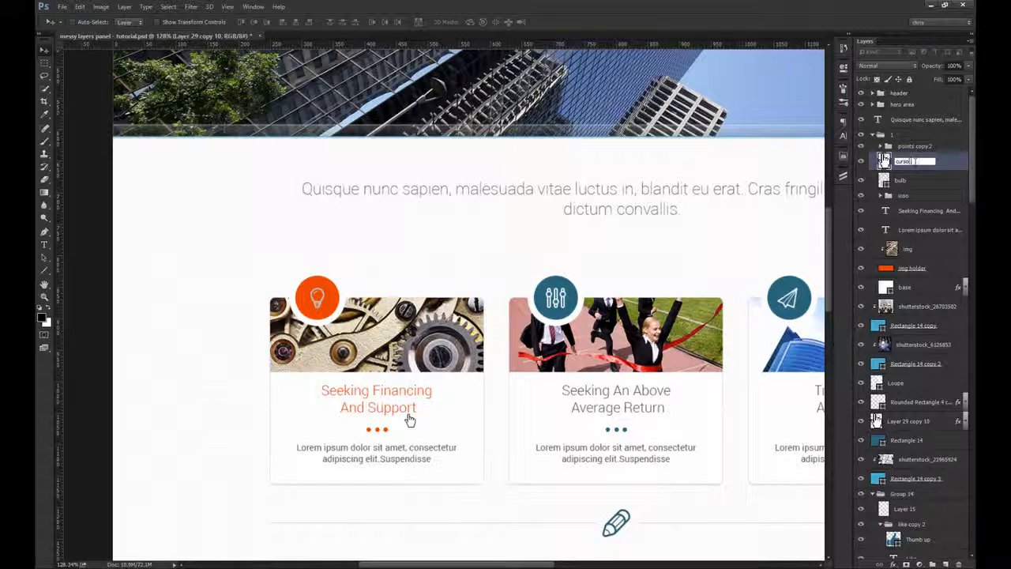
Step: Rename the gray bulb layer as inactive bulb, hide it and give it a red color label, then collapse group 1
double_click(901, 181)
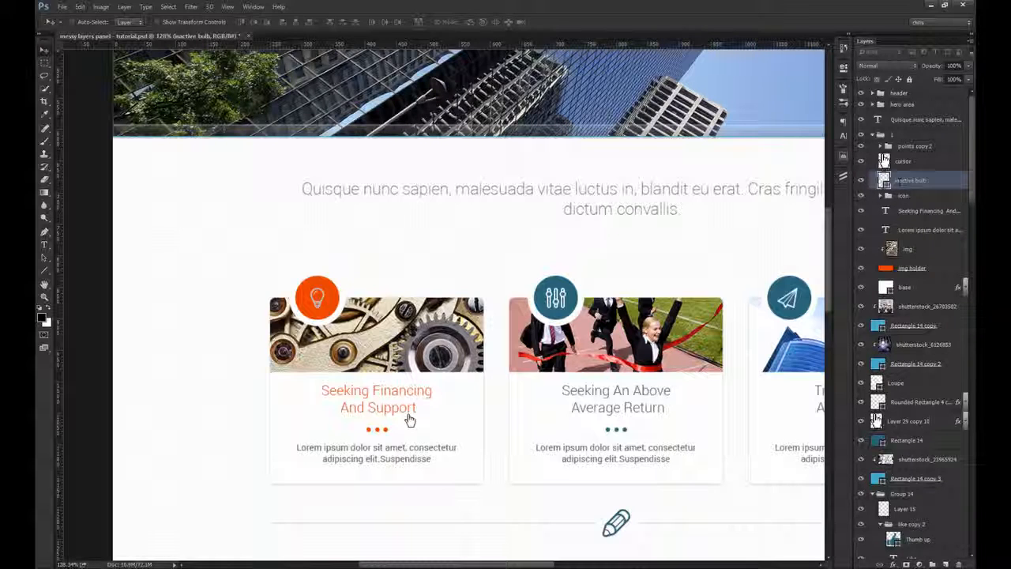
right_click(862, 181)
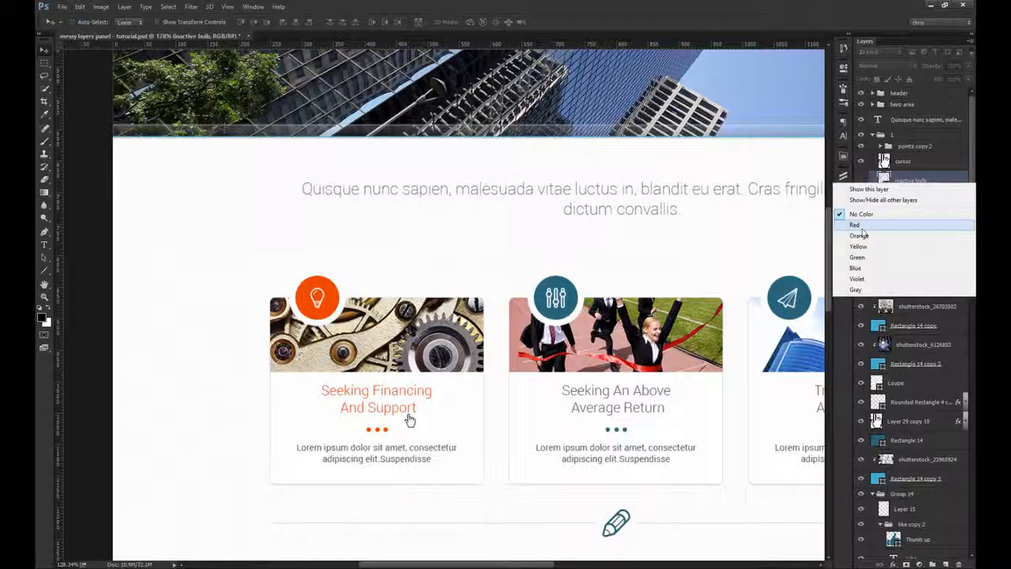
click(861, 227)
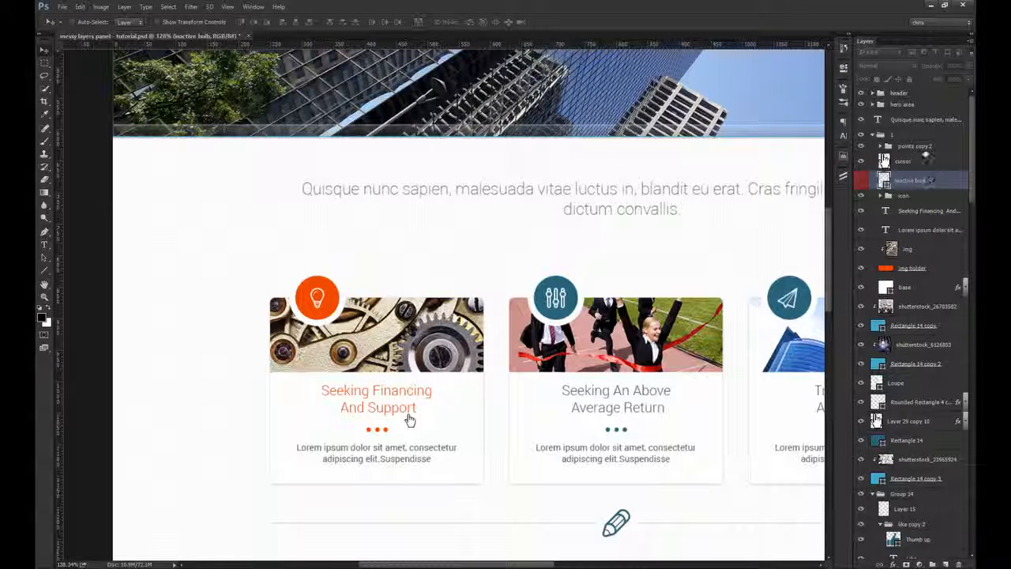
click(925, 163)
click(409, 419)
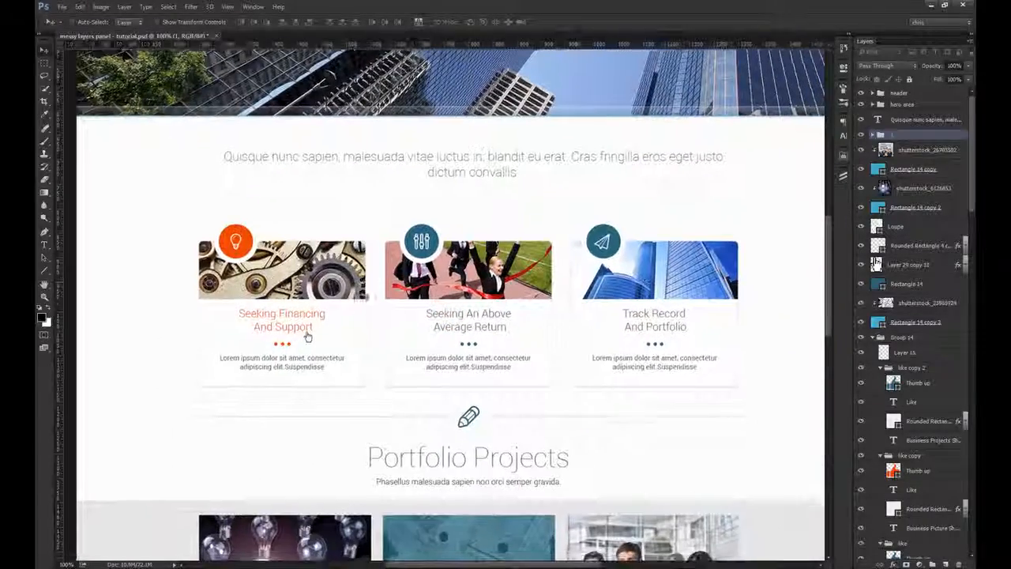
Step: Group the second card's heading, description, img, img holder and base layers
mouse_move(280, 337)
mouse_down()
mouse_move(253, 277)
mouse_move(284, 337)
mouse_up()
drag(361, 328, 408, 351)
ctrl+click(340, 354)
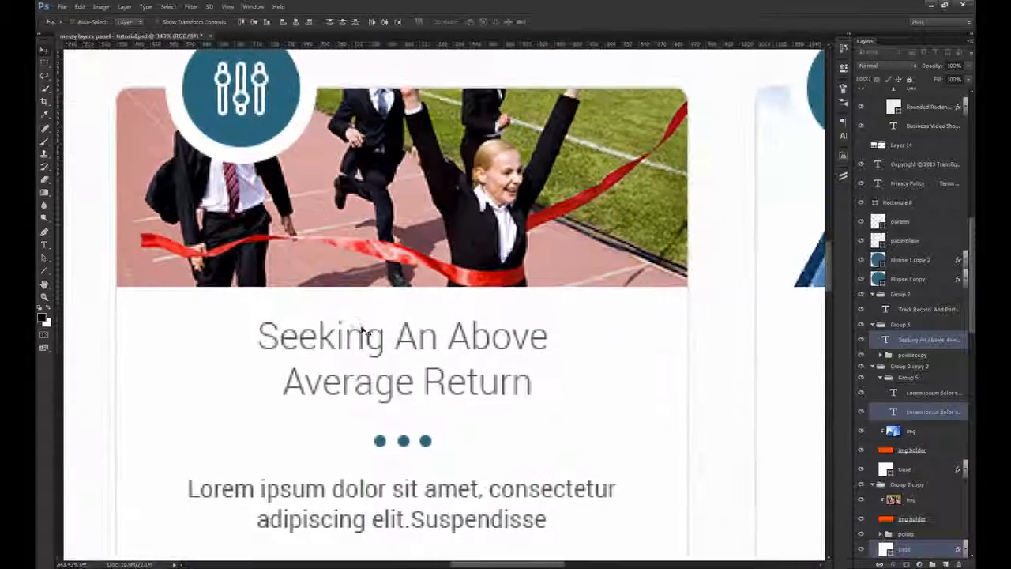
mouse_move(361, 338)
mouse_down()
mouse_move(392, 323)
mouse_move(363, 339)
mouse_up()
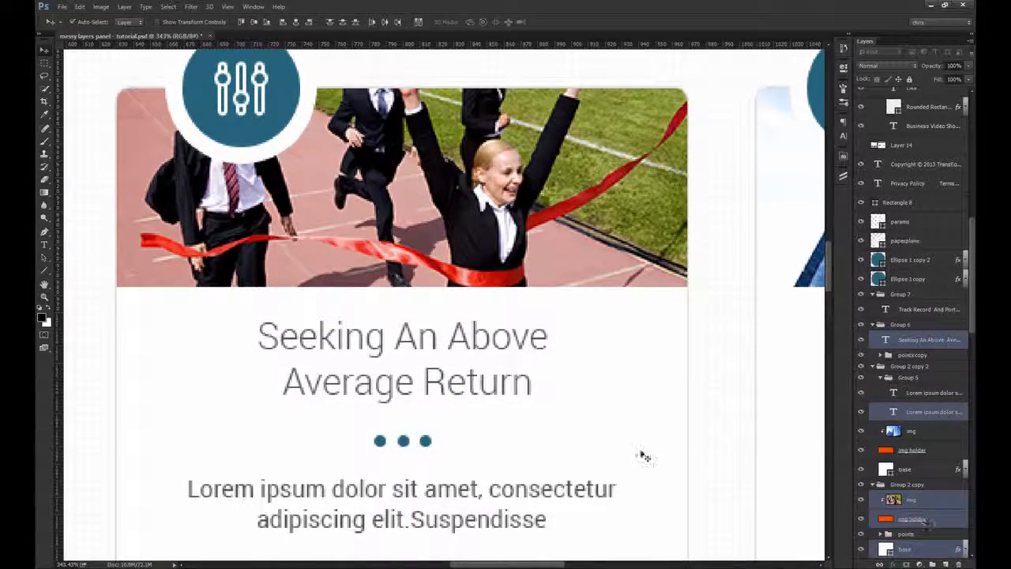
alt+click(543, 412)
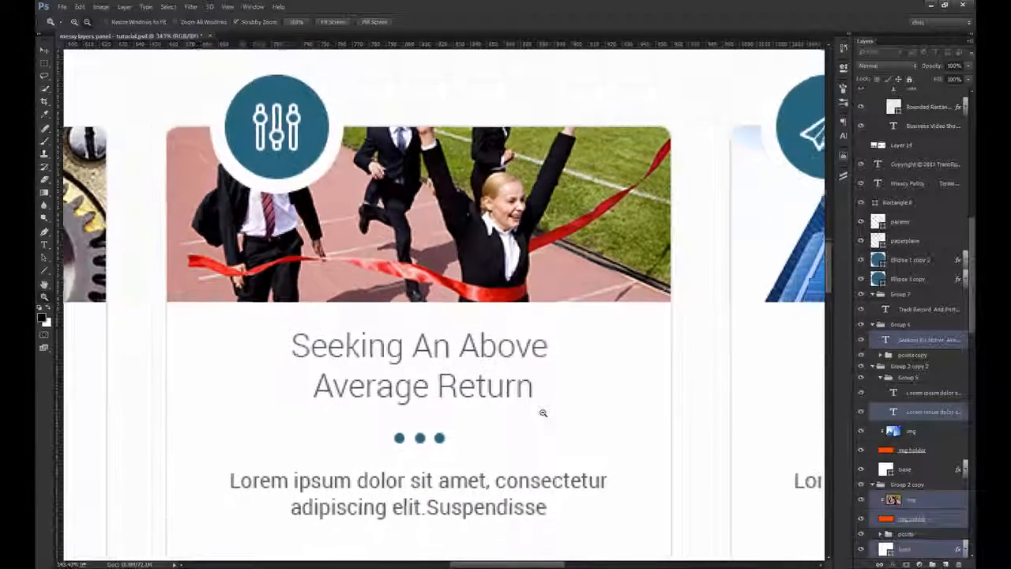
drag(489, 425, 504, 352)
drag(420, 283, 564, 331)
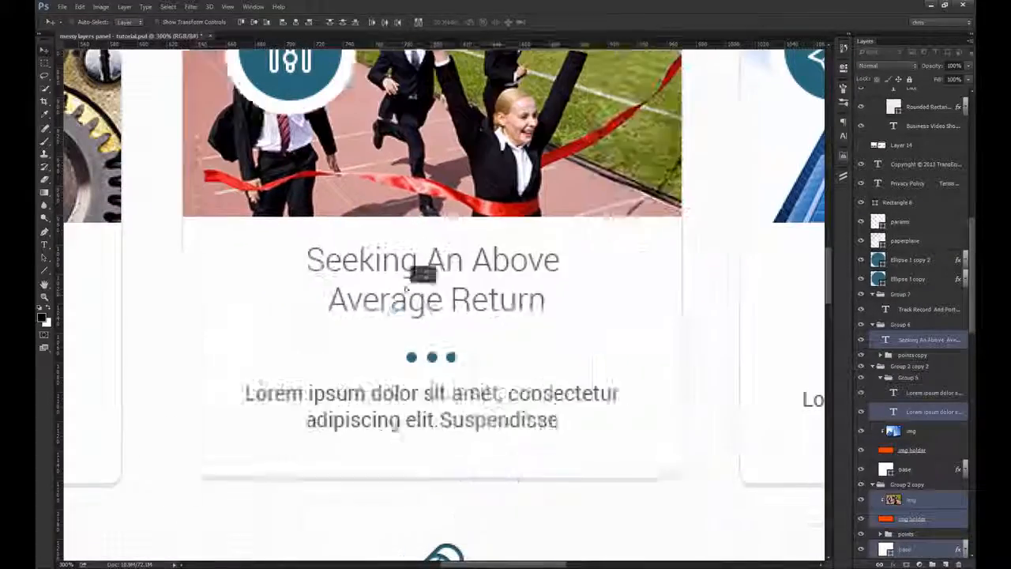
key(ctrl+g)
key(ctrl+minus)
key(ctrl+minus)
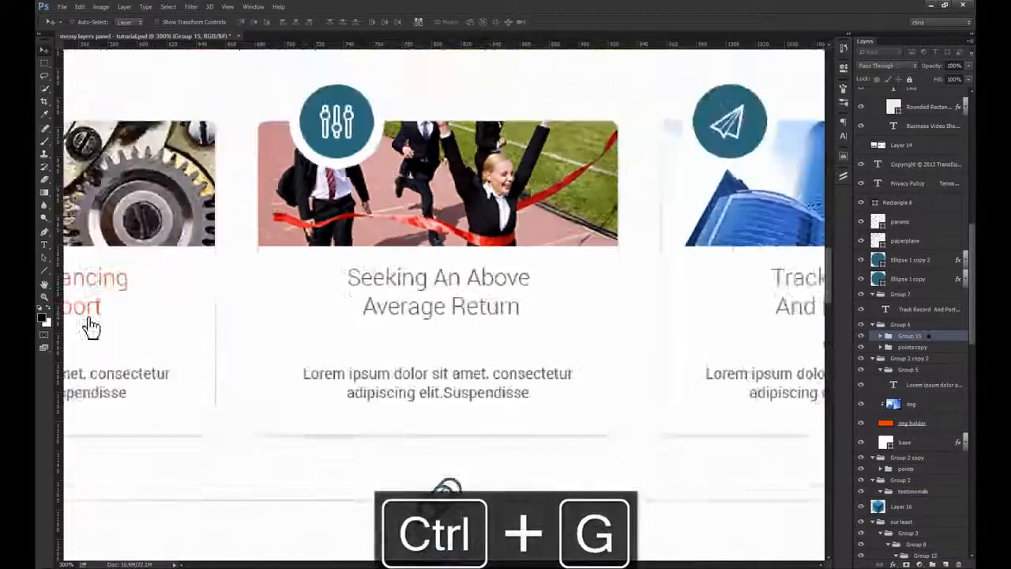
Step: Rename the second card's group as 2 and place it directly below group 1 in the layer stack
double_click(913, 337)
text(2)
key(Return)
key(ctrl+shift+bracketright)
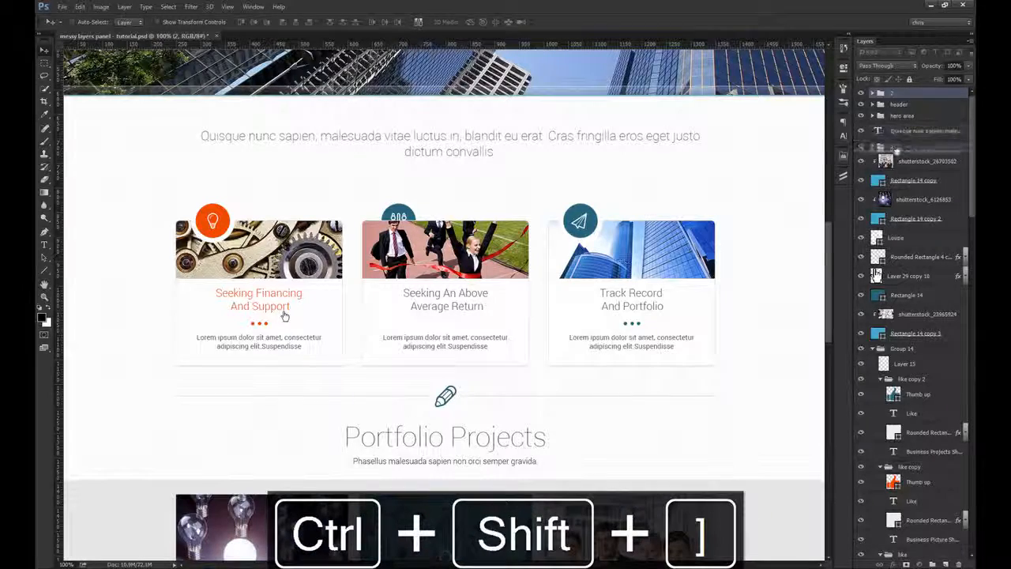
drag(896, 151, 898, 155)
Step: Group the second card's Ellipse 1 copy circle with the params icon layer and bring the group to the top of the stack
drag(449, 240, 517, 240)
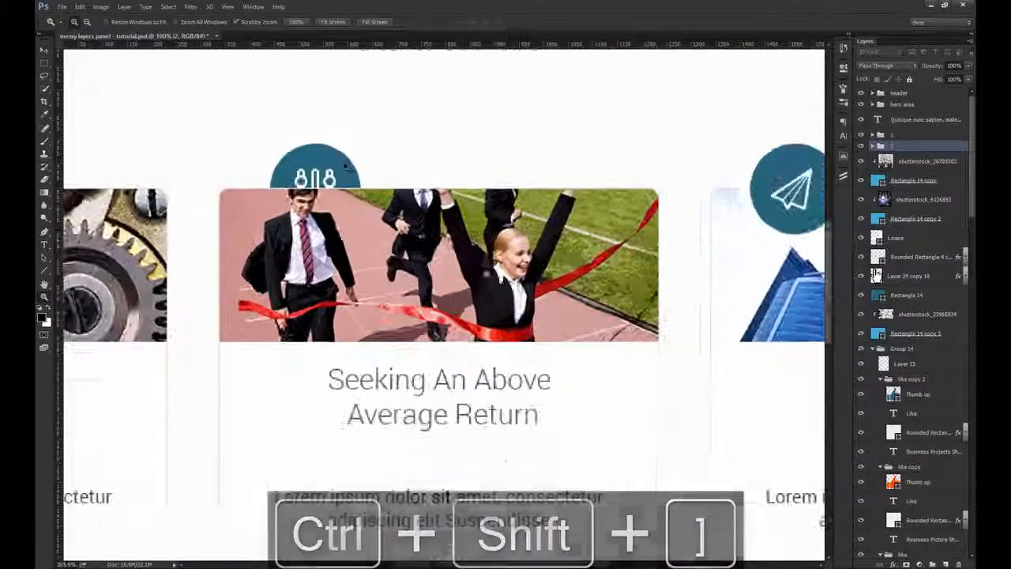
ctrl+click(342, 163)
scroll(858, 394, down, 1)
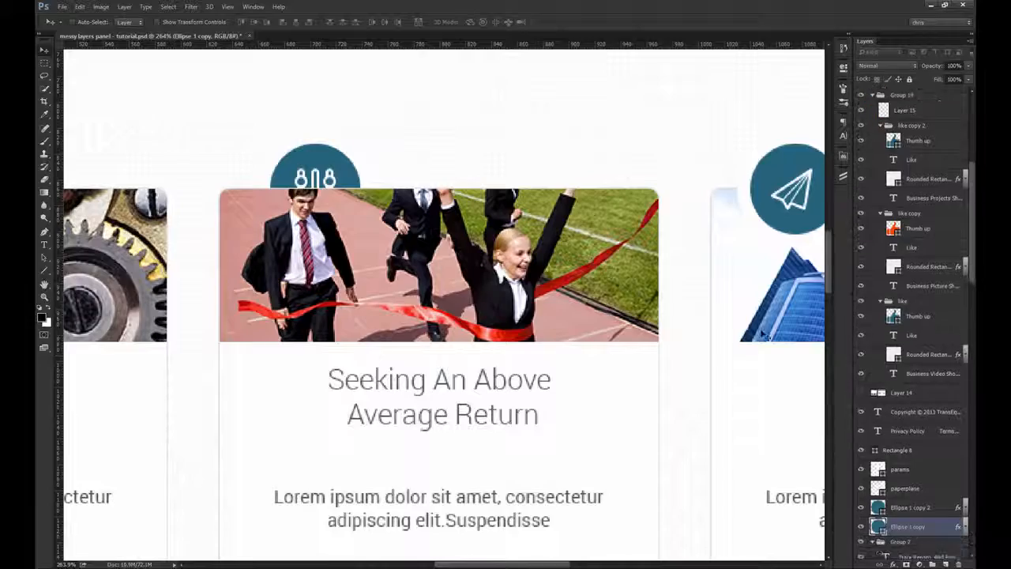
drag(431, 181, 455, 135)
key(ctrl+z)
drag(317, 146, 424, 158)
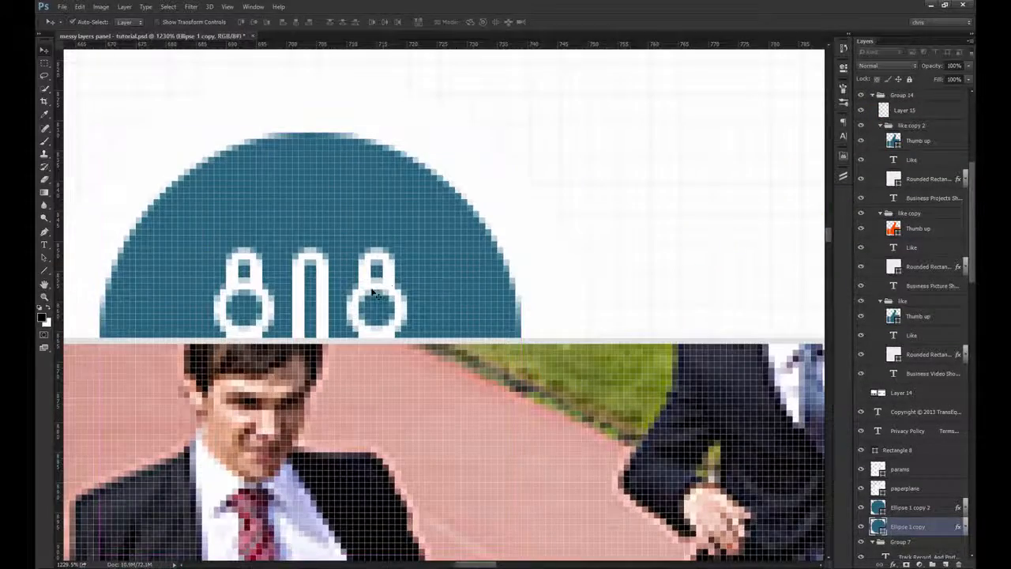
key(ctrl+1)
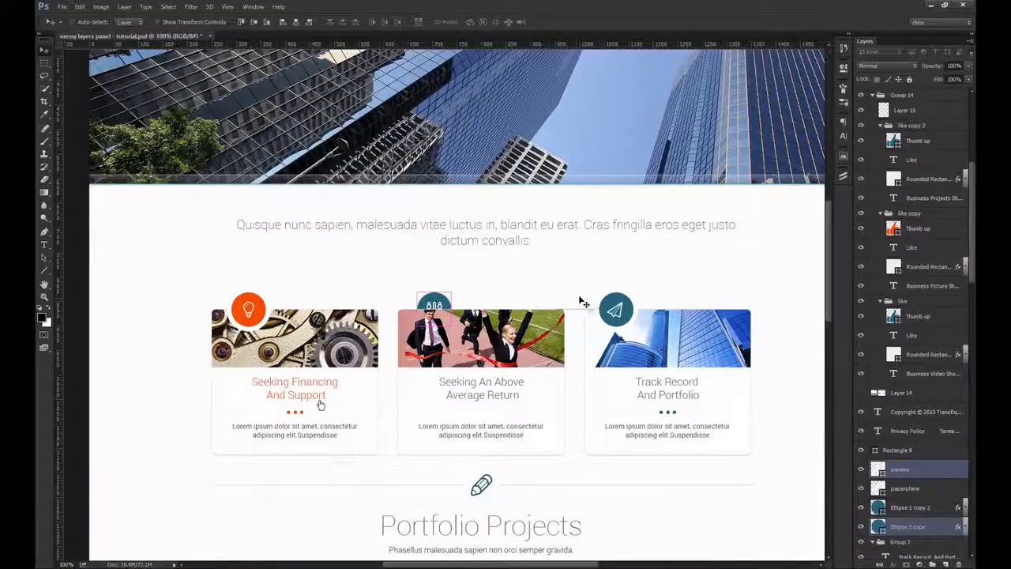
key(ctrl+g)
key(ctrl+shift+bracketright)
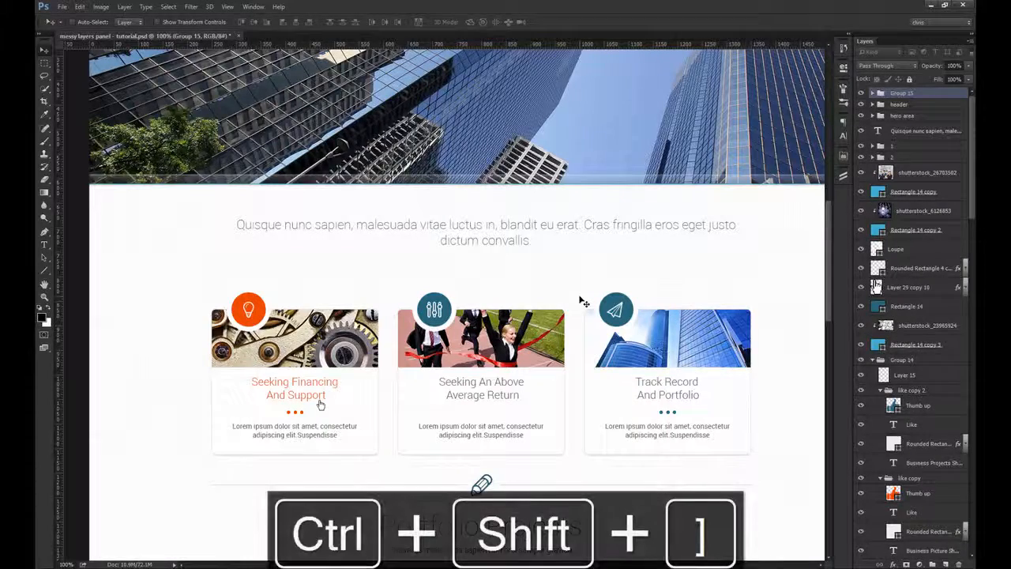
Step: Rename the second card's circle-and-sliders group as icon and move it into group 2, hiding group 2
double_click(902, 95)
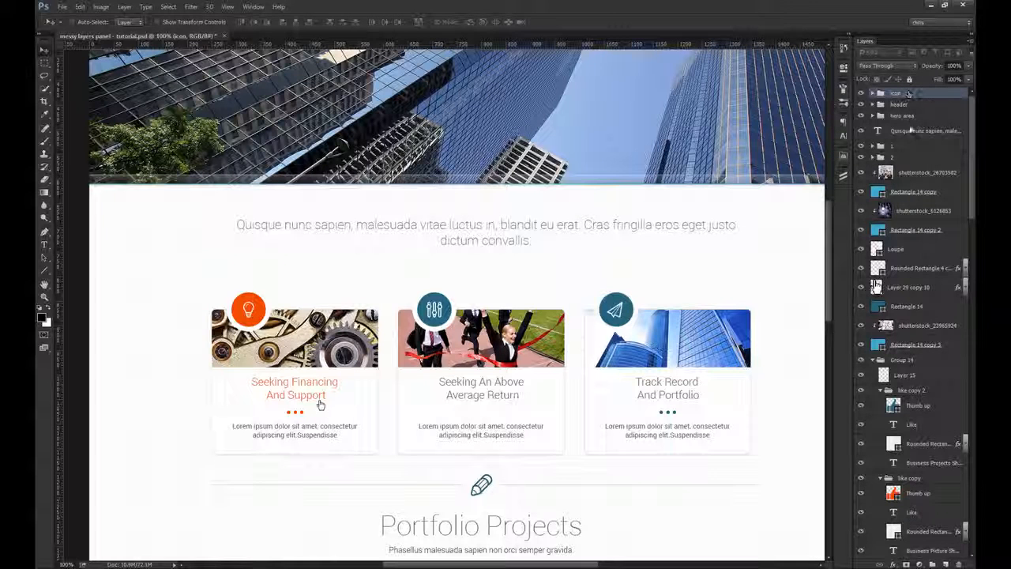
click(873, 156)
drag(905, 95, 869, 148)
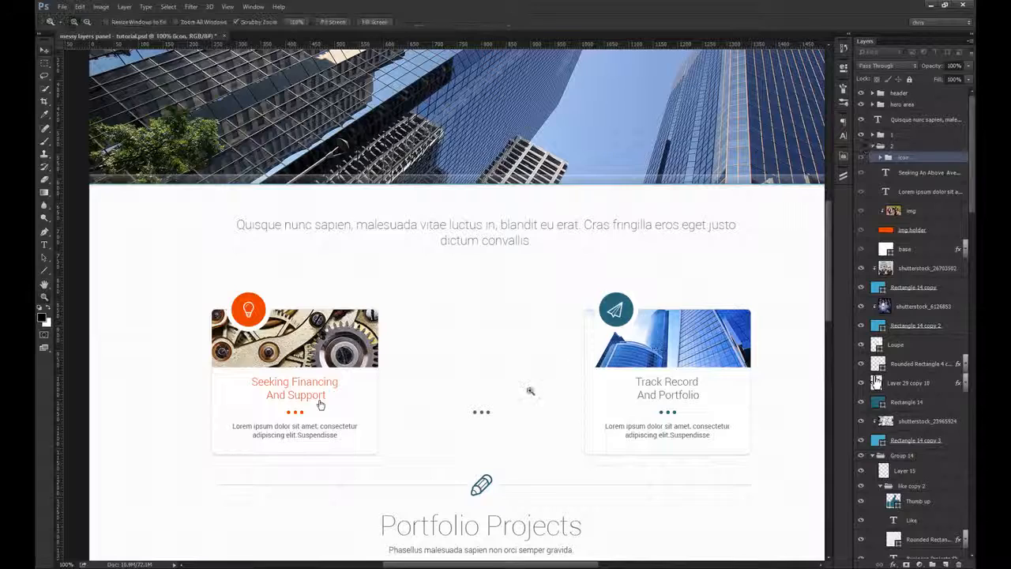
Step: Move the points group with the second card's teal dots into group 2 and show group 2 again
drag(477, 417, 514, 419)
ctrl+click(508, 406)
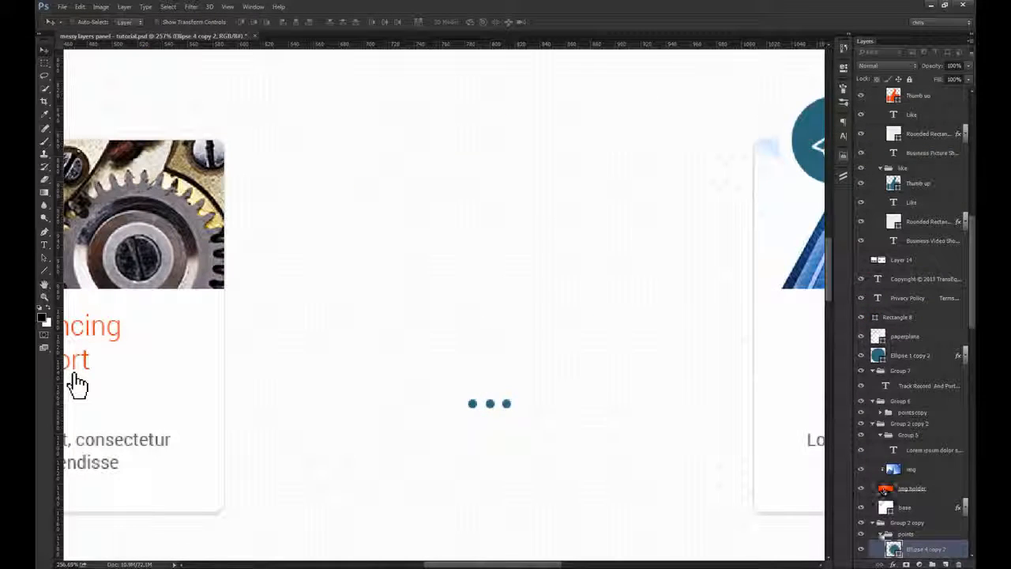
key(ctrl+shift+bracketright)
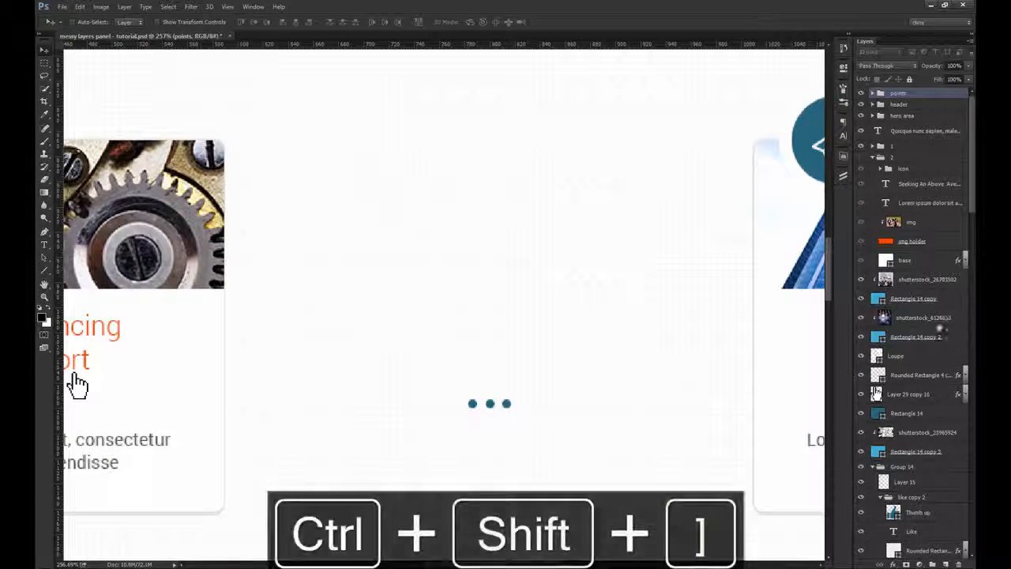
drag(906, 164, 904, 164)
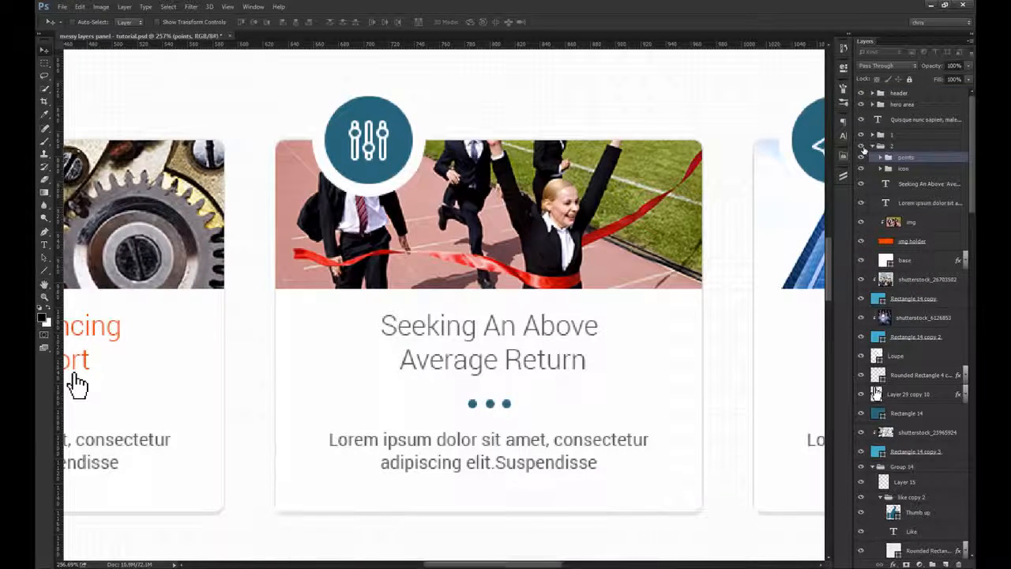
Step: Group the third card's title, description, img, img holder and base layers as 3, placed directly below group 2
key(ctrl+1)
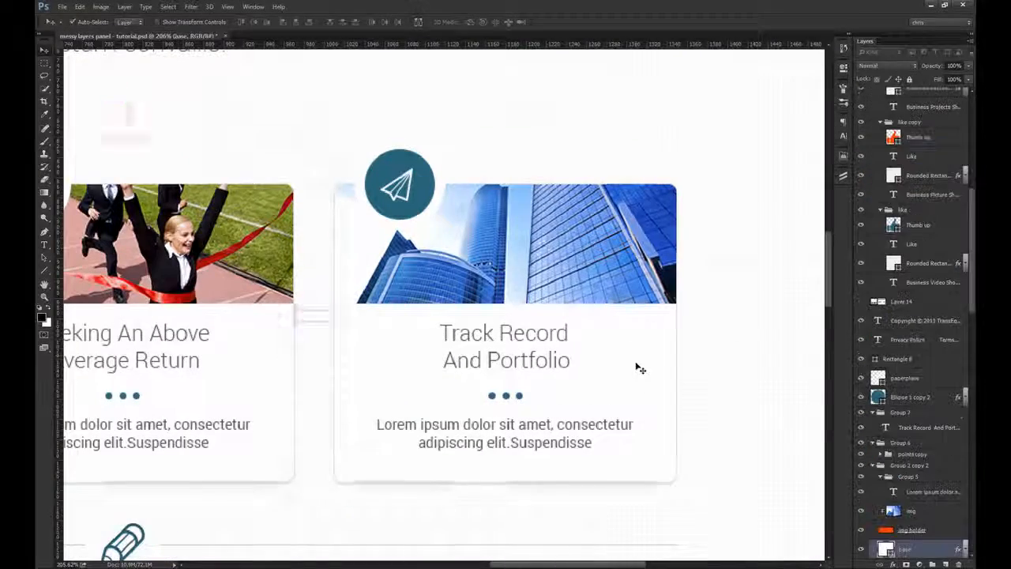
shift+click(530, 355)
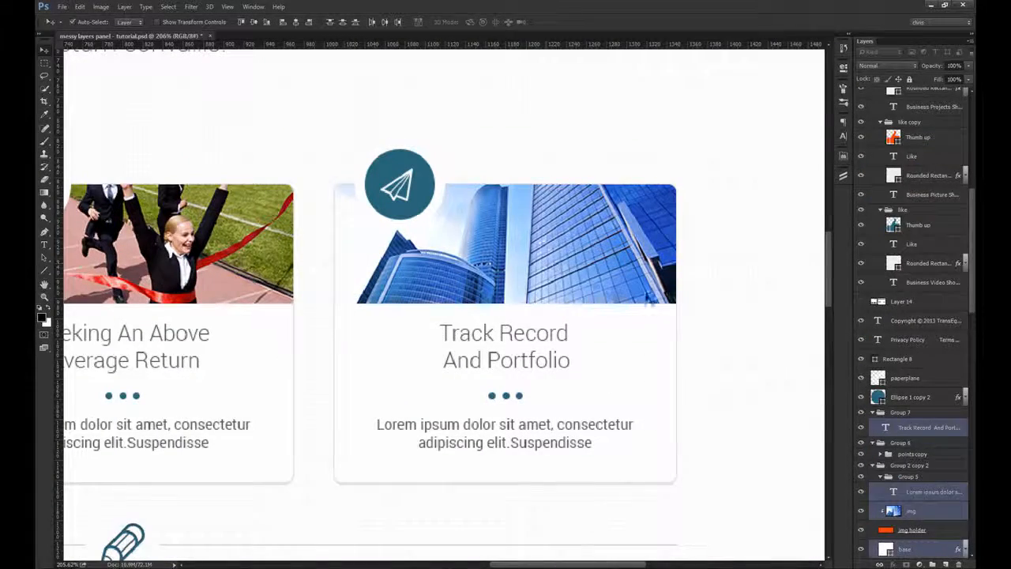
scroll(951, 463, down, 2)
ctrl+click(928, 495)
drag(552, 328, 686, 324)
key(ctrl+z)
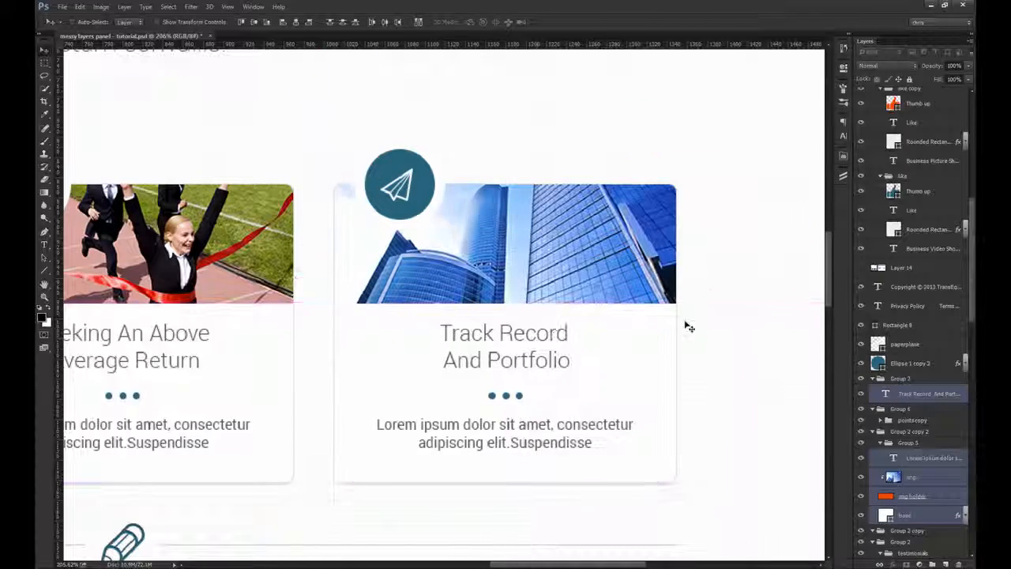
key(ctrl+g)
key(ctrl+shift+bracketright)
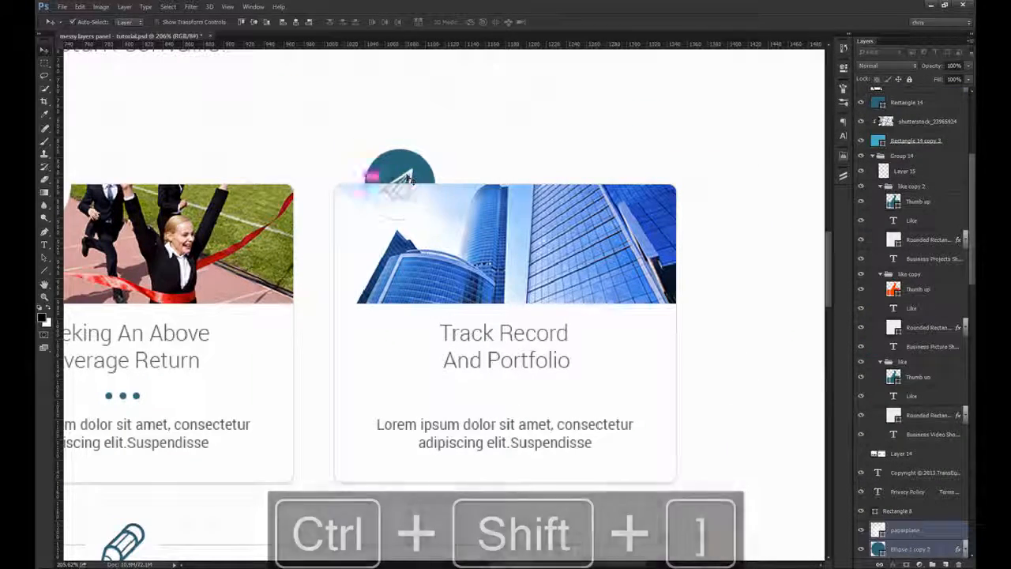
Step: Group the third card's paperplane and Ellipse 1 copy 2 layers as icon and move the group into group 3
key(ctrl+g)
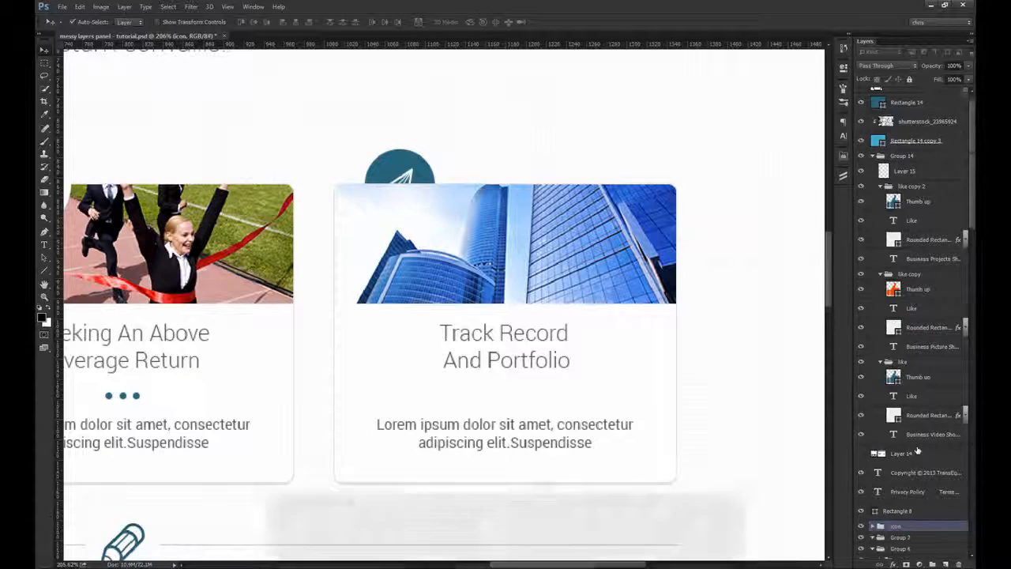
key(ctrl+shift+bracketright)
drag(907, 172, 907, 173)
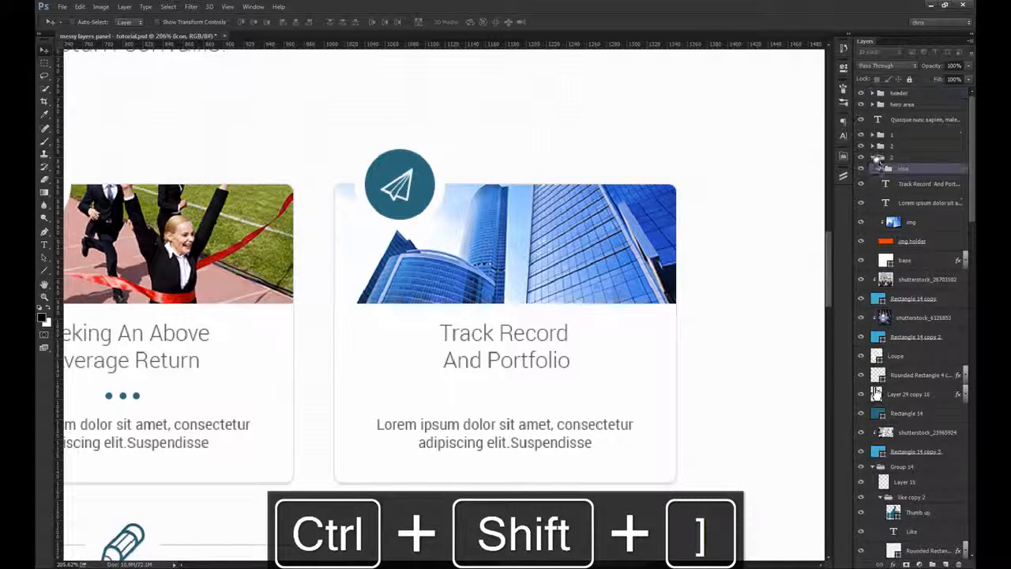
click(873, 157)
click(861, 157)
click(861, 158)
click(861, 158)
Step: Move the points copy group with the third card's teal dots into group 3 and collapse group 3
ctrl+click(519, 396)
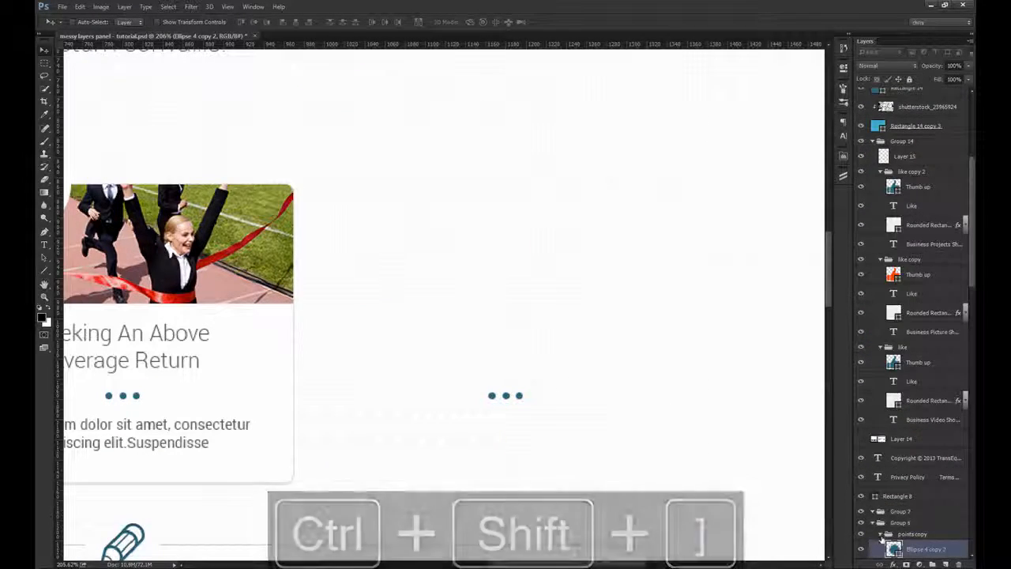
click(909, 534)
key(ctrl+shift+bracketright)
click(873, 169)
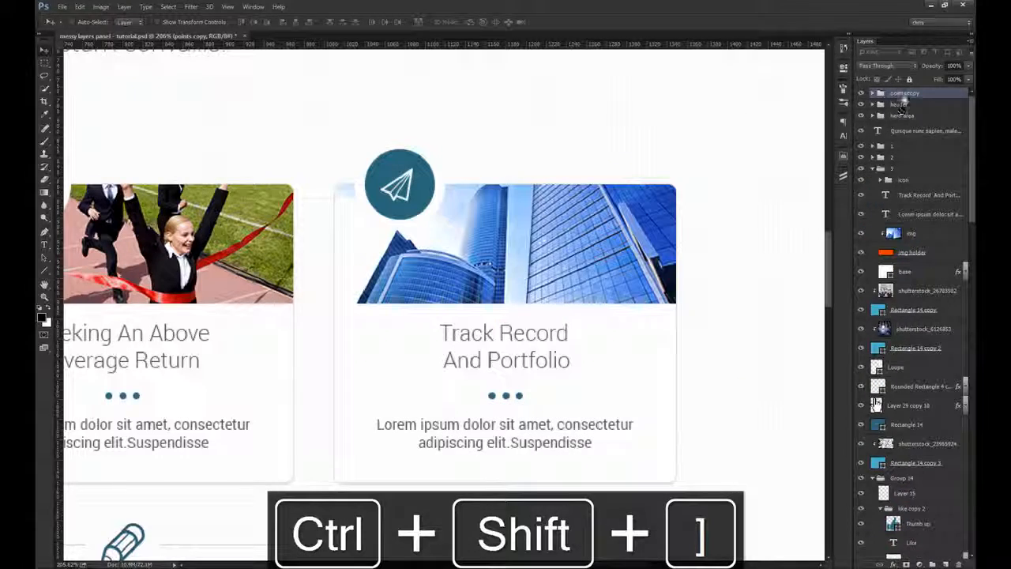
drag(914, 178, 912, 175)
click(873, 157)
Step: Group the Quisque nunc sapien text layer with card groups 1, 2 and 3 as sub hero
shift+click(894, 134)
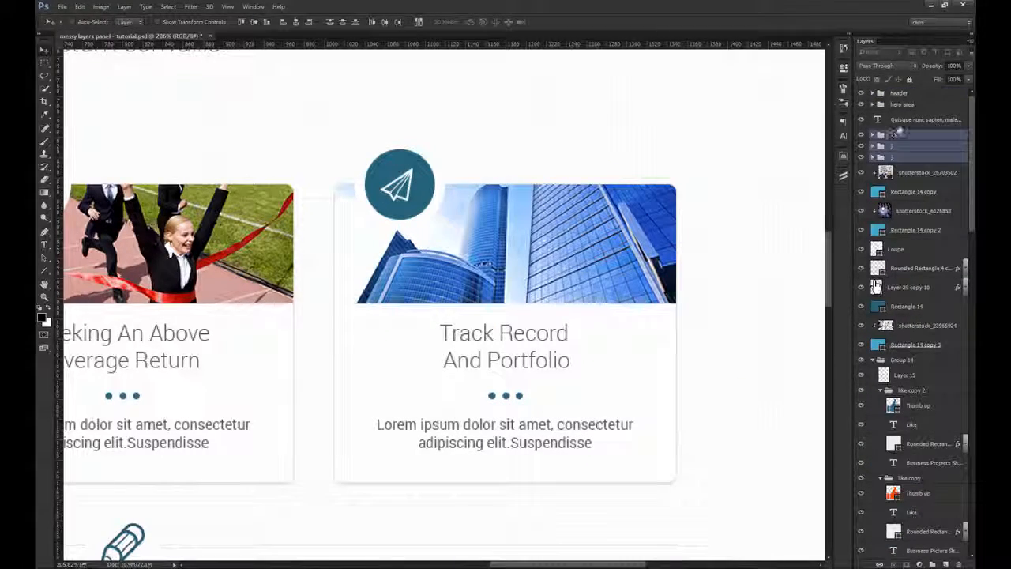
key(ctrl+1)
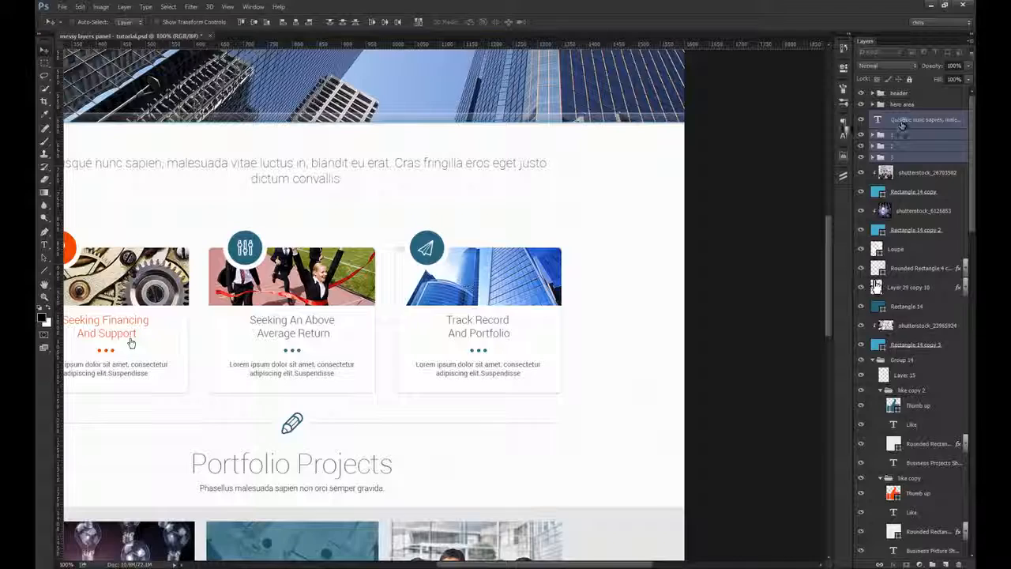
drag(399, 165, 551, 185)
key(ctrl+z)
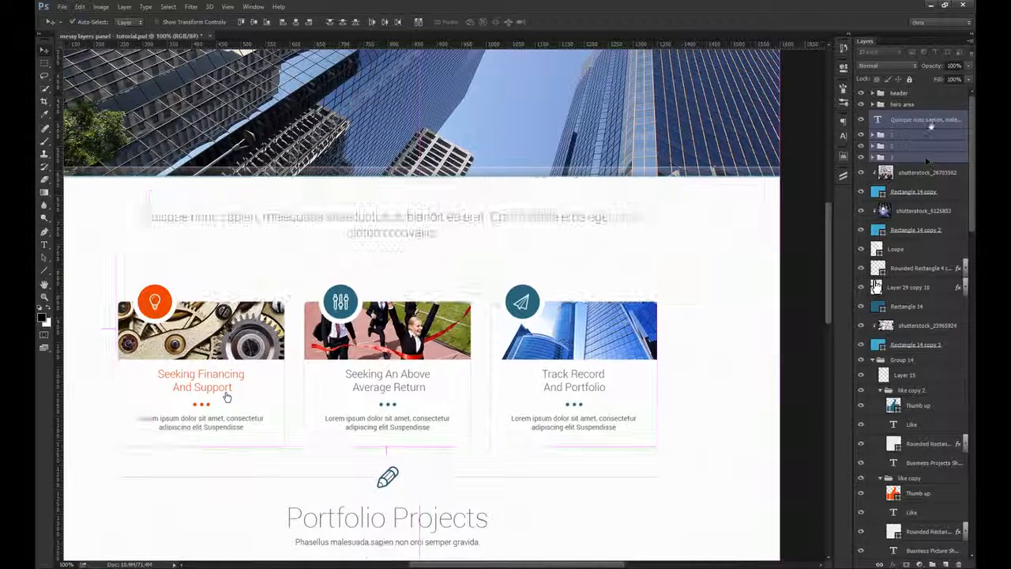
key(ctrl+g)
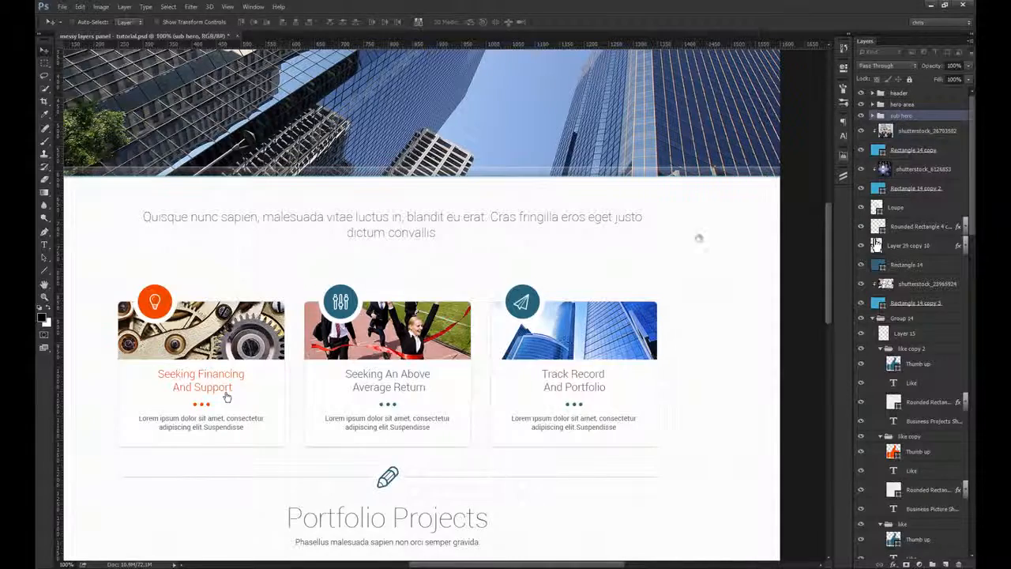
Step: Bring the pen icon layer and the Shape 2 divider line to the top of the layer stack
drag(227, 398, 271, 287)
scroll(456, 400, up, 5)
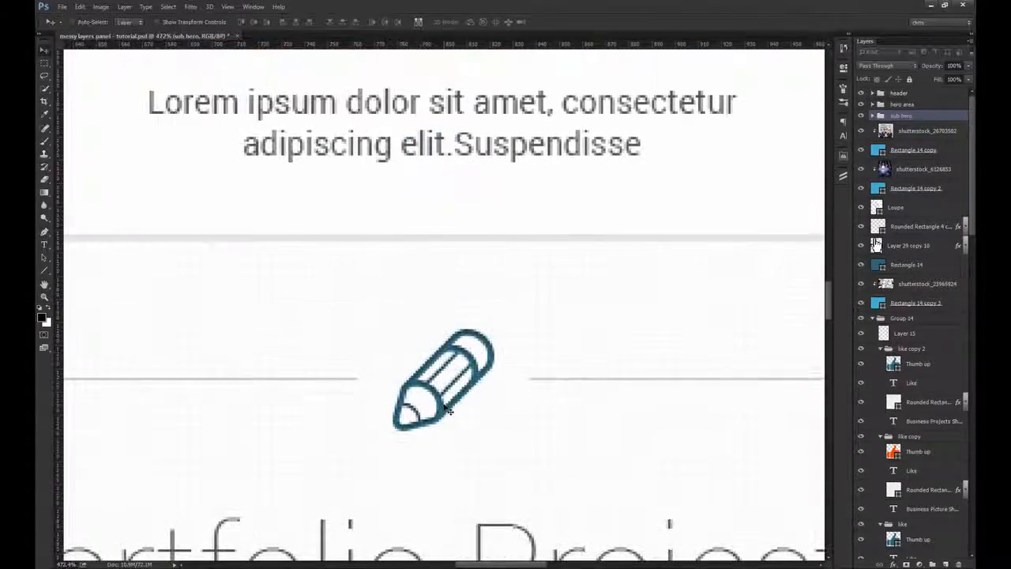
mouse_move(448, 410)
mouse_down()
mouse_move(462, 316)
mouse_move(429, 394)
mouse_up()
scroll(446, 399, down, 1)
drag(358, 362, 413, 383)
ctrl+click(341, 371)
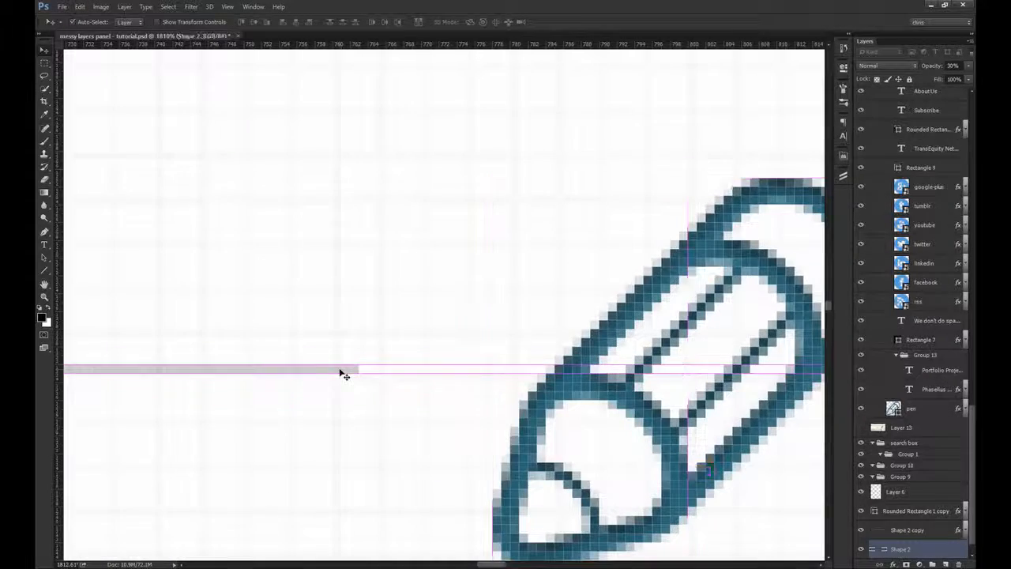
key(ctrl+1)
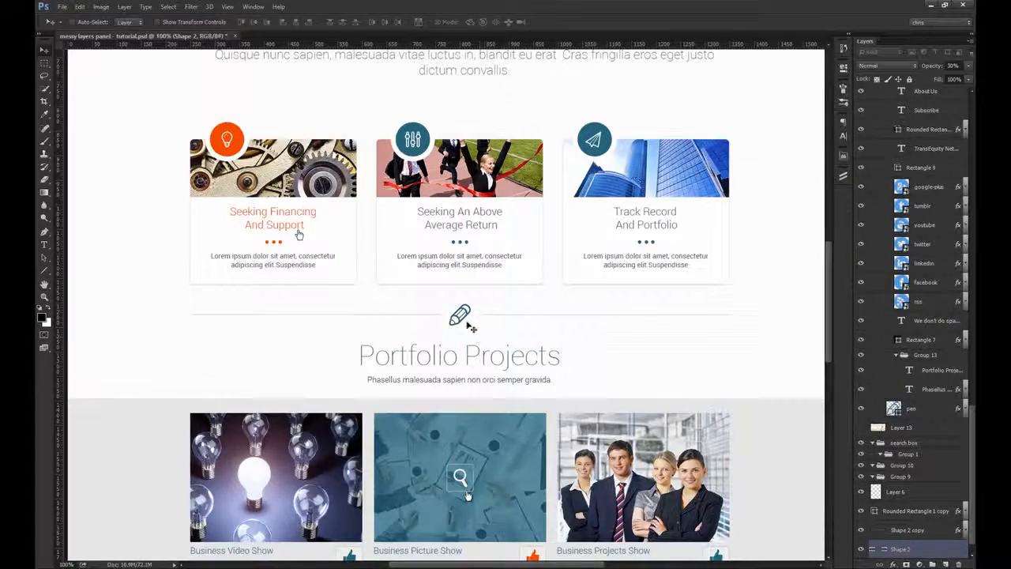
drag(463, 318, 550, 408)
shift+click(448, 408)
key(ctrl+1)
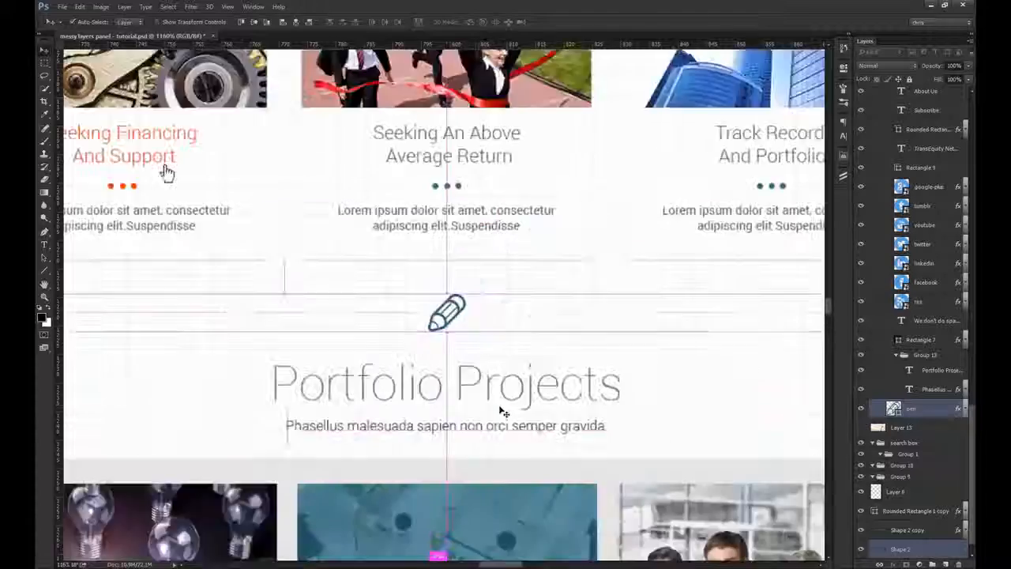
key(ctrl+shift+bracketright)
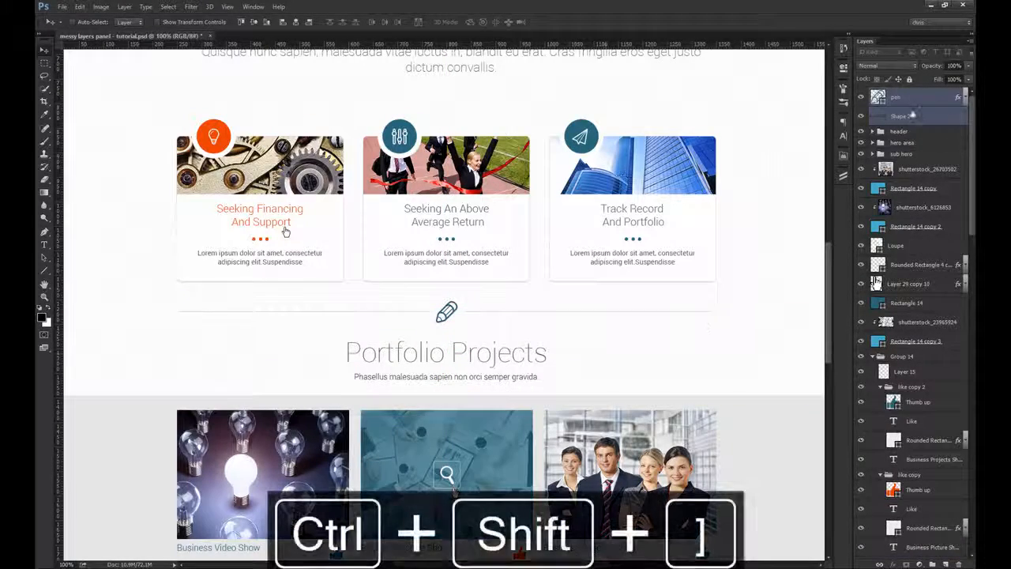
Step: Move the pen and Shape 2 layers into the sub hero group and rename Shape 2 as line
click(873, 154)
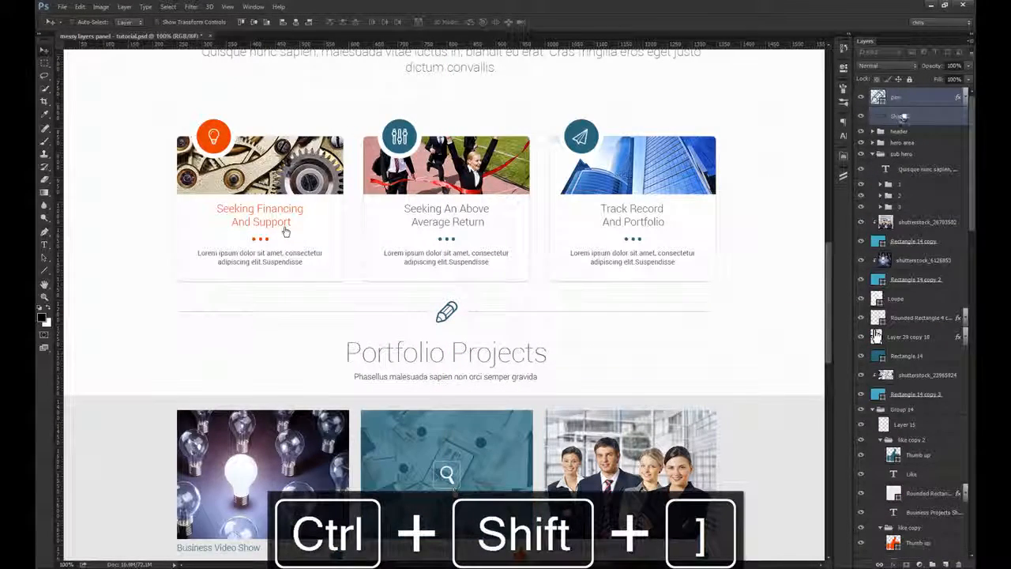
drag(901, 116, 914, 150)
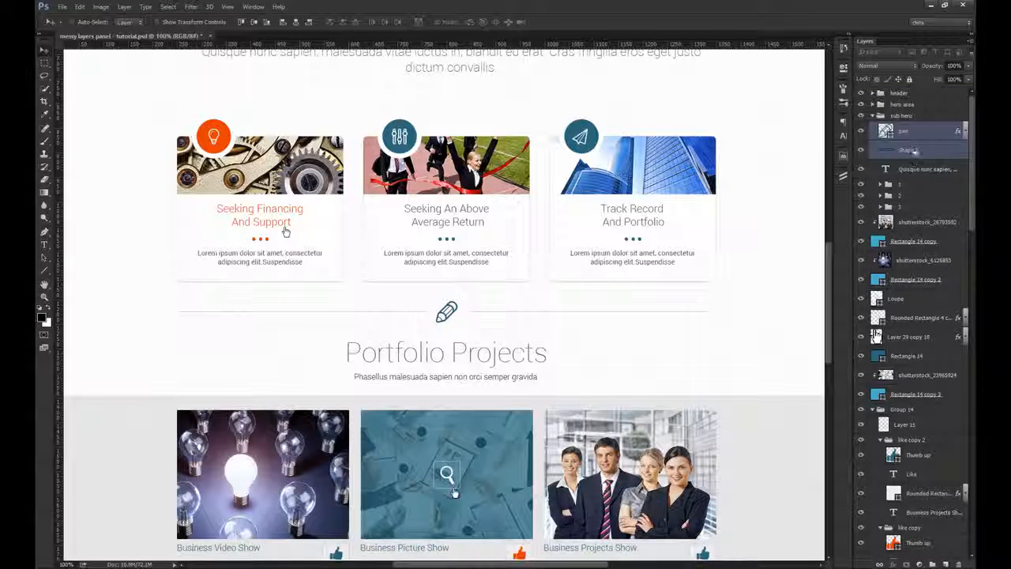
click(903, 155)
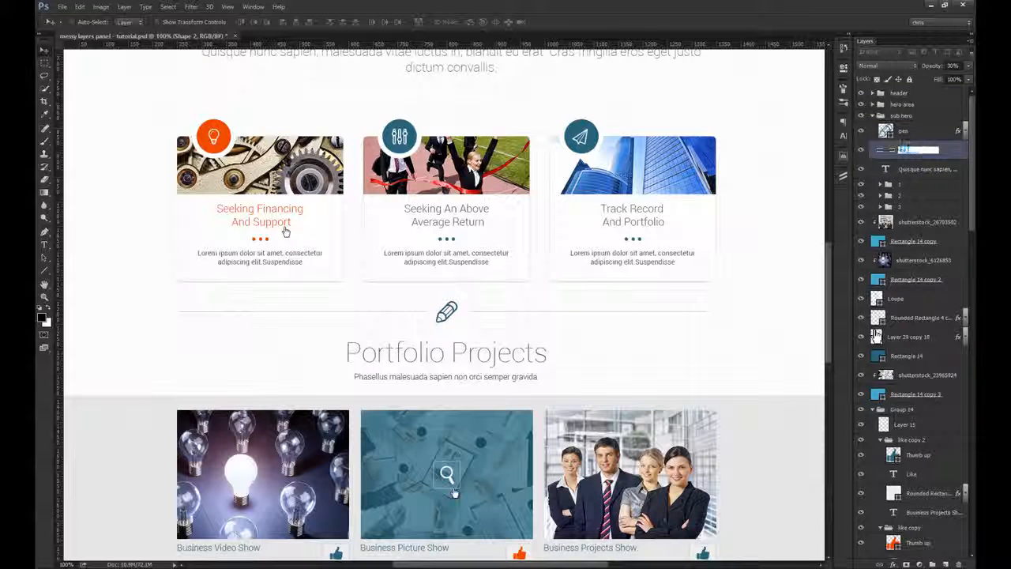
click(906, 130)
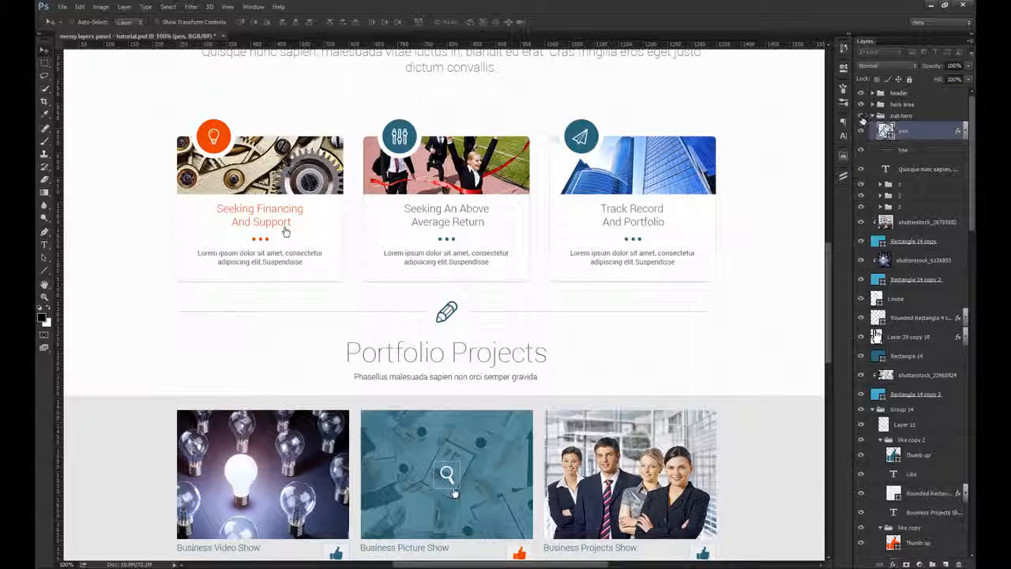
click(862, 116)
click(862, 116)
click(873, 116)
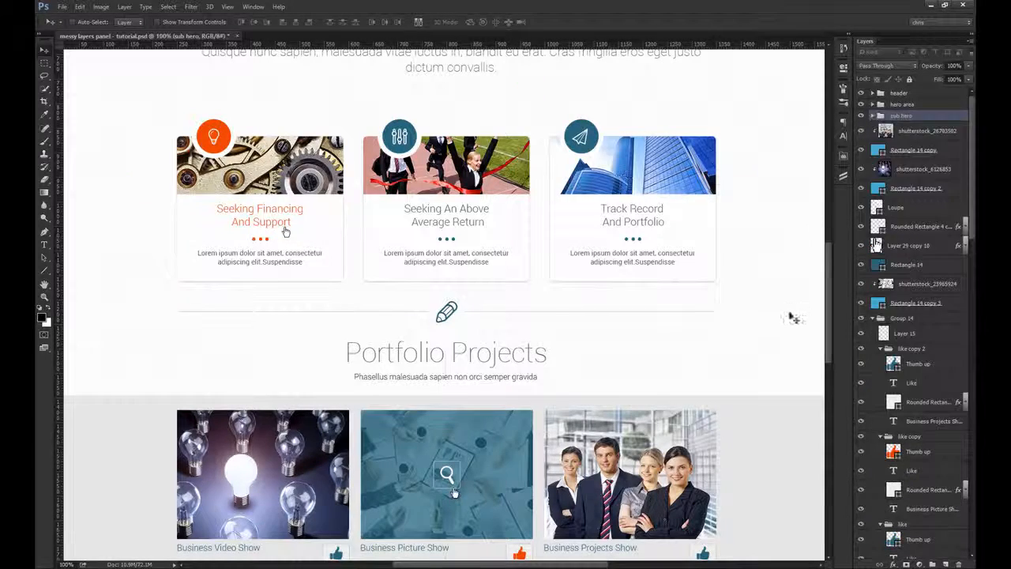
Step: Rename the white page background layer, Layer 0, as main bg
ctrl+click(702, 311)
drag(358, 330, 572, 335)
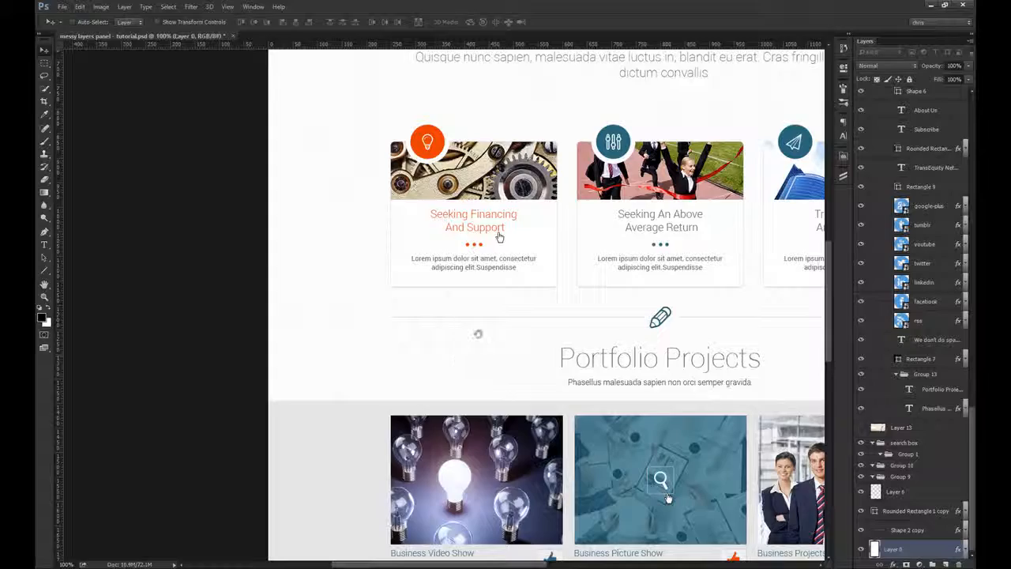
drag(478, 334, 382, 283)
drag(324, 296, 449, 206)
key(ctrl+z)
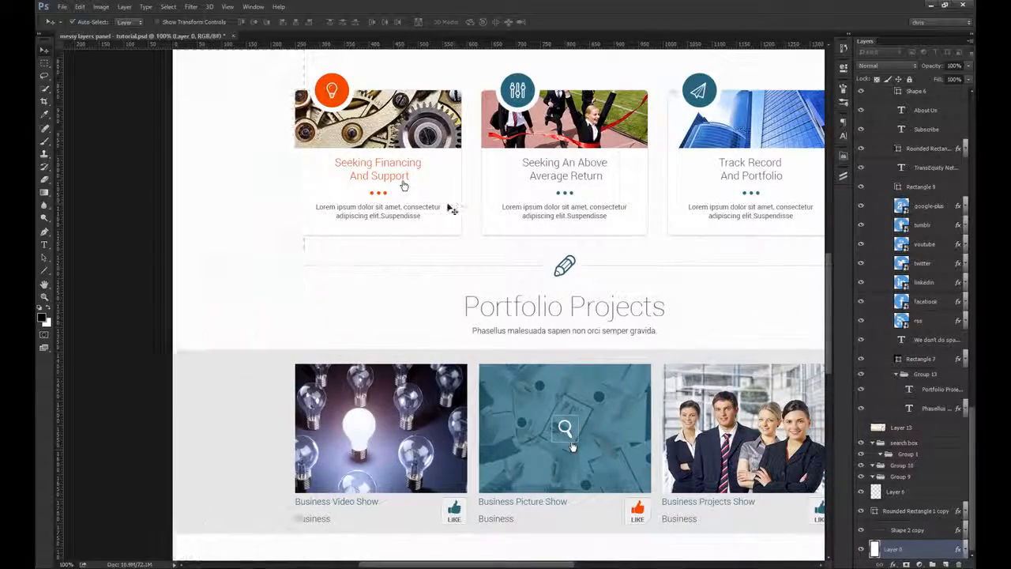
drag(396, 229, 350, 407)
drag(648, 477, 648, 360)
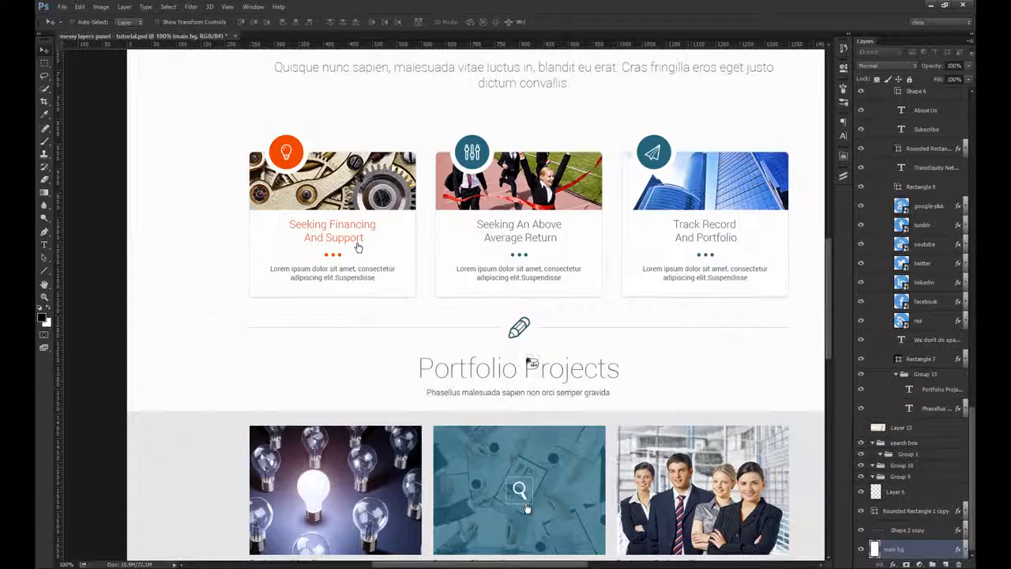
drag(357, 247, 290, 368)
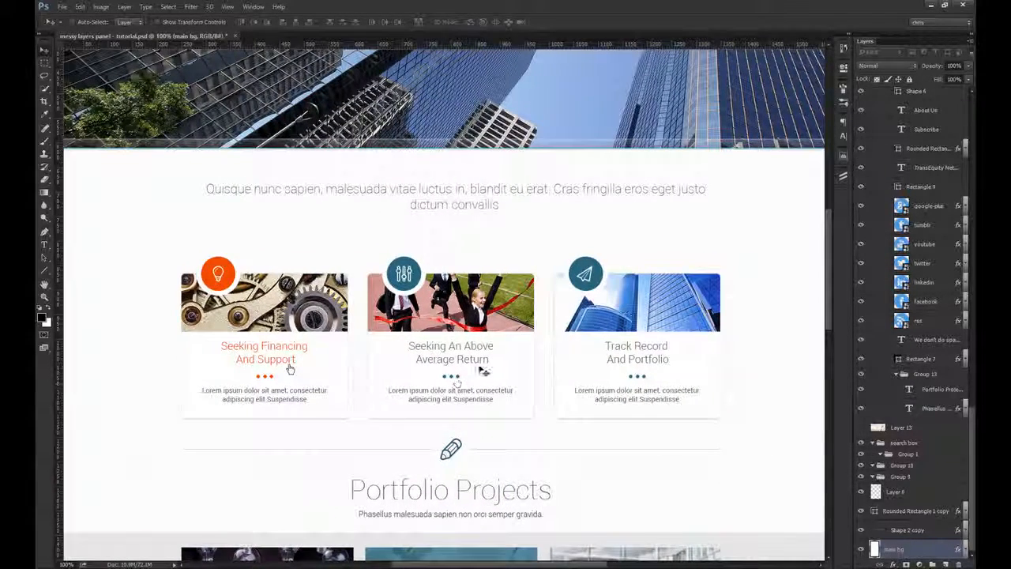
Step: Rename Rectangle 14 copy 2, the rectangle under the light bulb portfolio photo, as base
scroll(515, 380, down, 5)
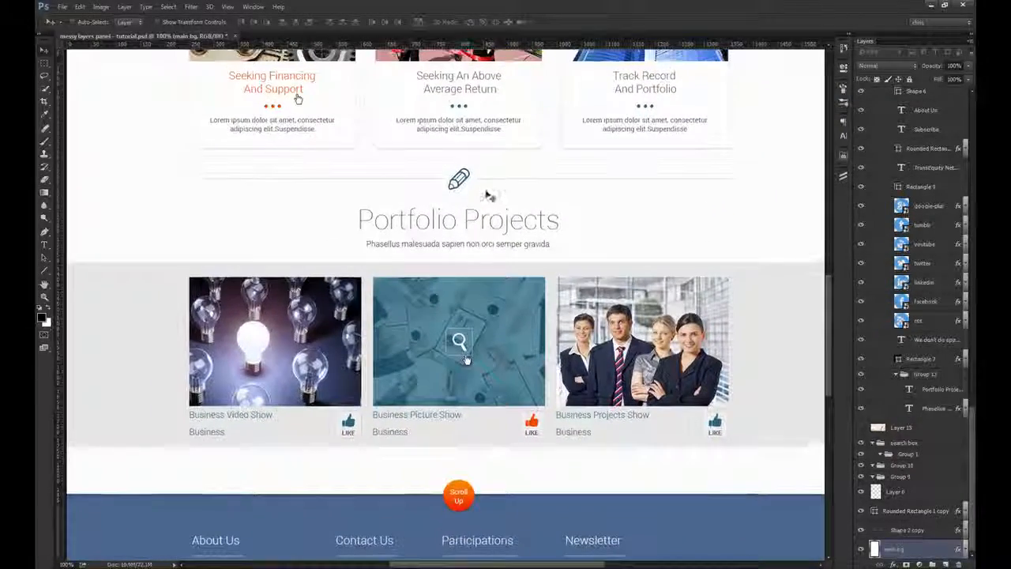
key(ctrl)
ctrl+click(494, 227)
ctrl+click(324, 320)
scroll(952, 215, up, 1)
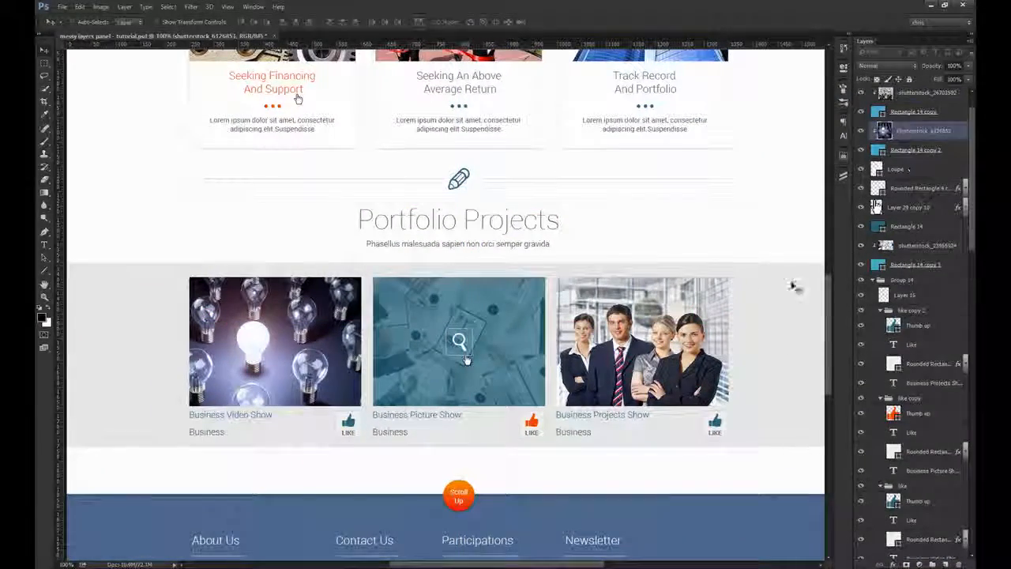
scroll(795, 287, up, 1)
scroll(923, 227, up, 1)
ctrl+click(295, 344)
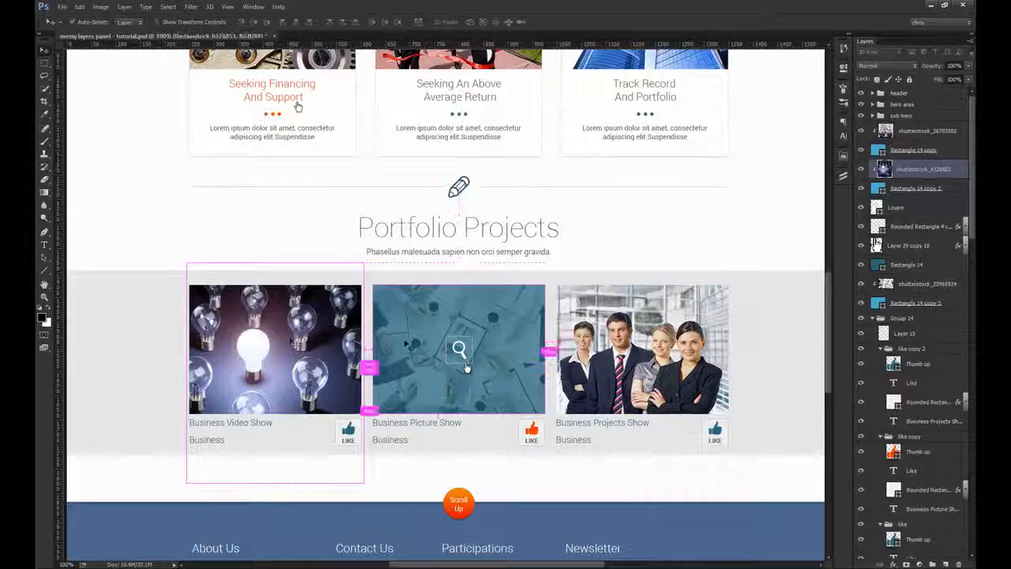
ctrl+click(466, 368)
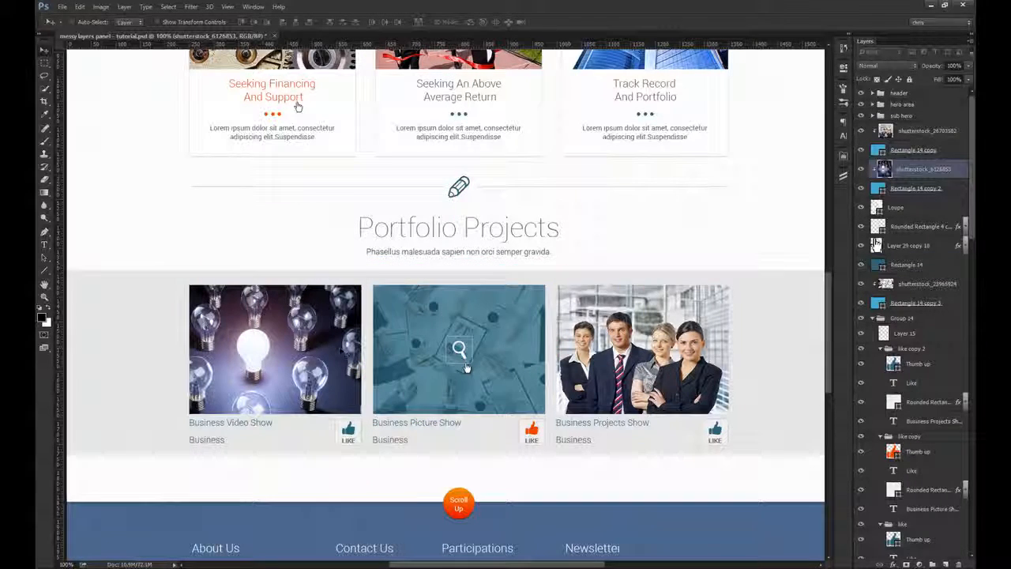
drag(916, 169, 897, 206)
key(Return)
Step: Rename Rectangle 14 copy 3 and Rectangle 14 copy, the rectangles under the second and third portfolio photos, as base
ctrl+click(506, 324)
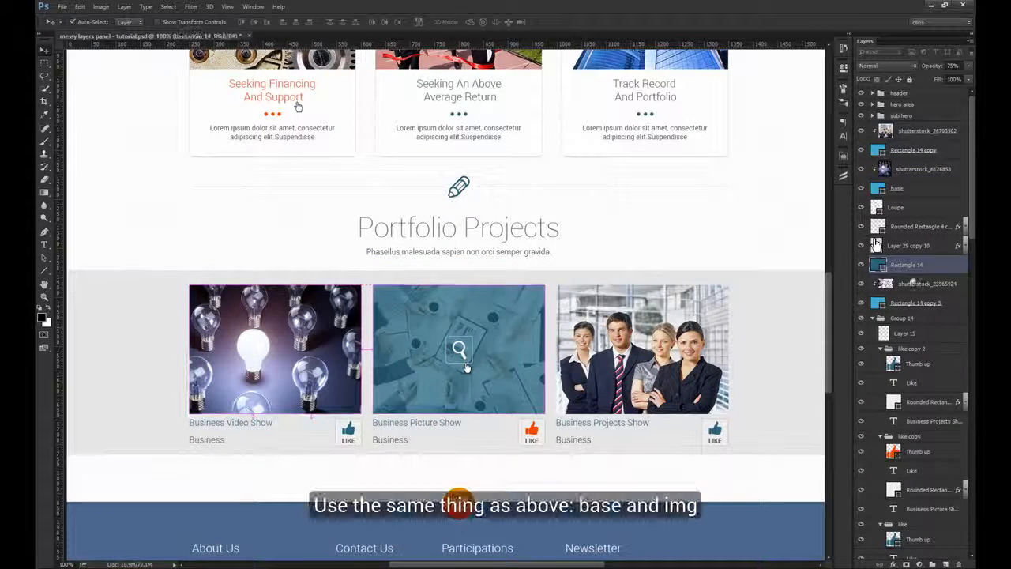
double_click(912, 303)
text(base)
key(Return)
ctrl+click(691, 335)
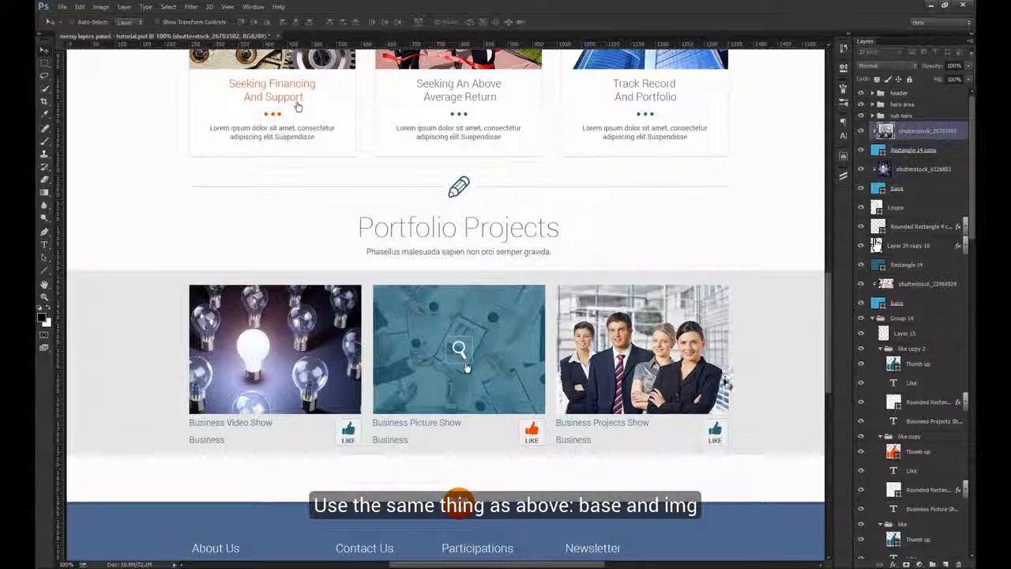
double_click(916, 151)
text(base)
key(Return)
Step: Rename the three shutterstock photo layers in the Portfolio Projects section as img
ctrl+click(305, 340)
double_click(942, 170)
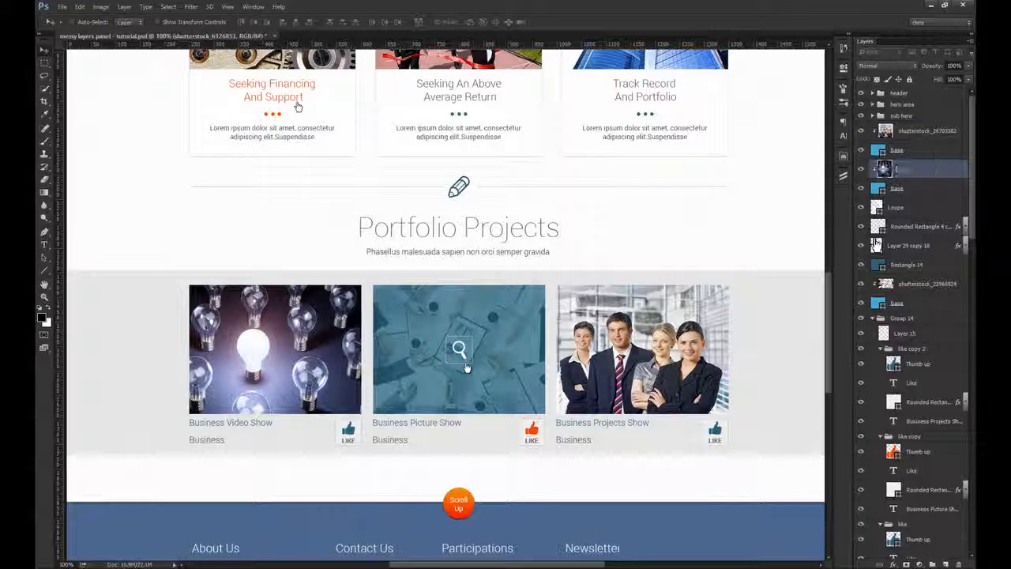
text(img)
key(Return)
ctrl+click(467, 368)
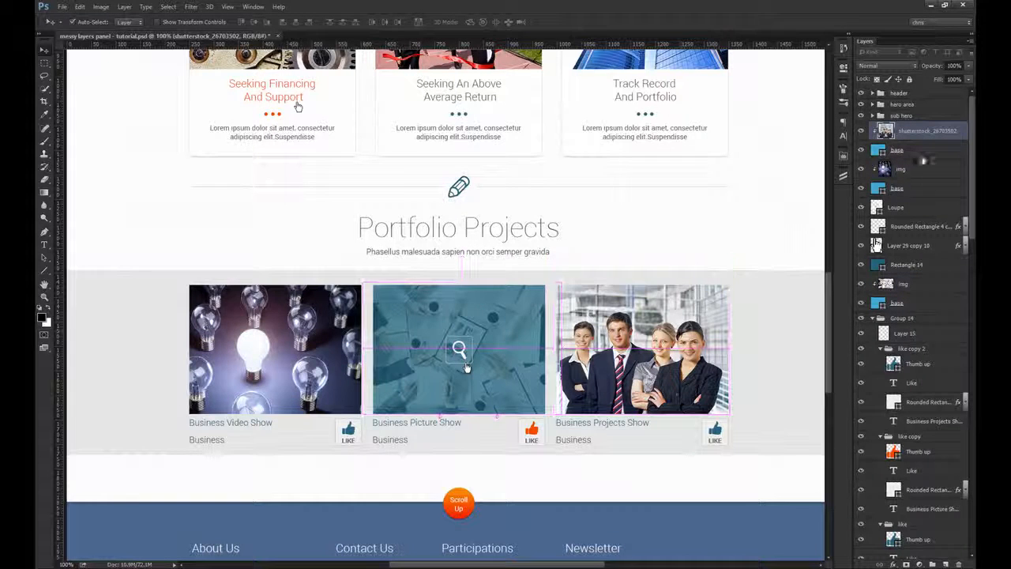
text(img)
key(Return)
Step: Group the Loupe, rounded rectangle, hand cursor and Rectangle 14 overlay layers of the second portfolio photo and name the group hover
ctrl+click(525, 348)
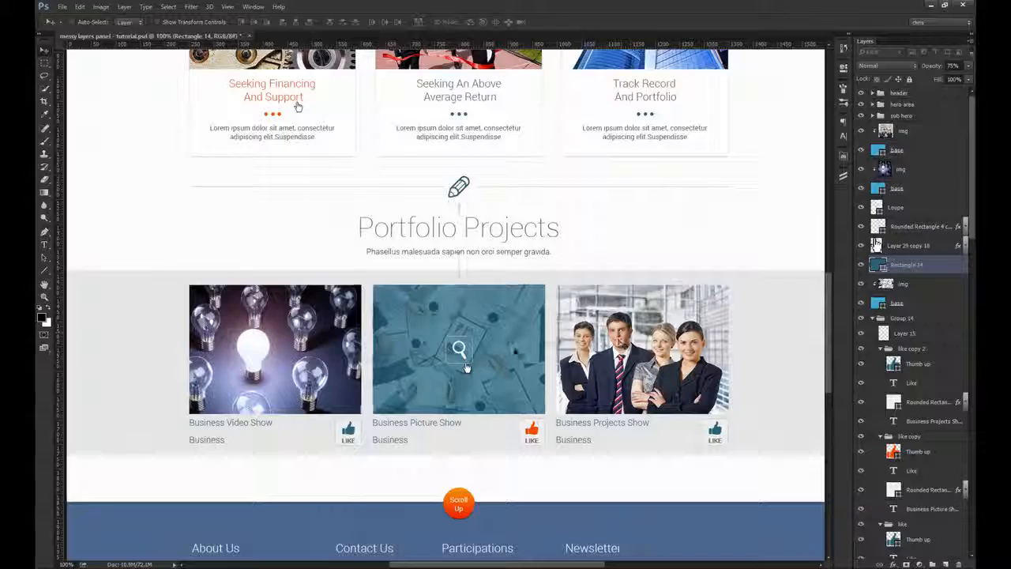
ctrl+click(477, 377)
ctrl+shift+click(452, 332)
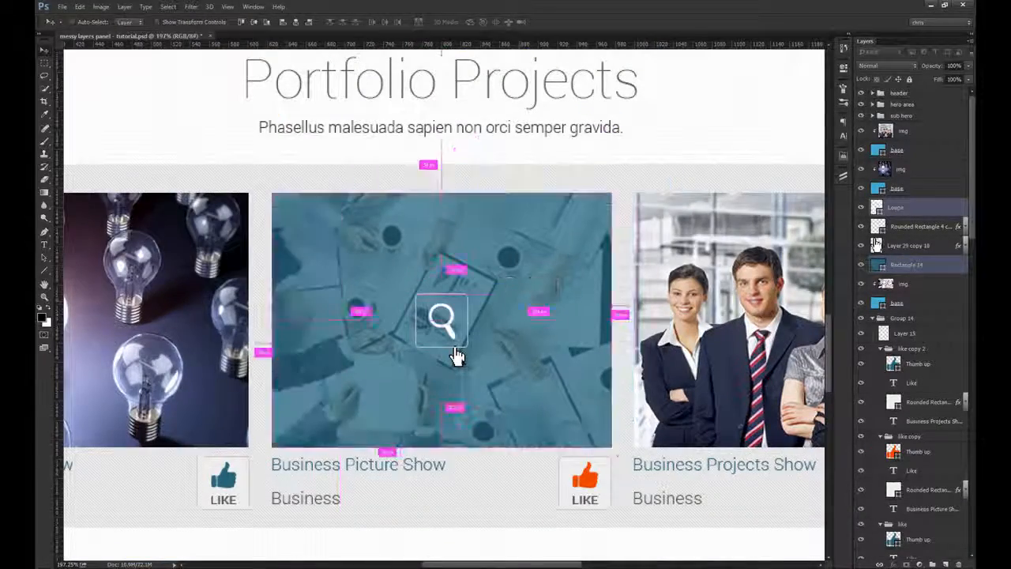
ctrl+shift+click(459, 358)
scroll(464, 344, up, 4)
ctrl+shift+click(465, 352)
key(ctrl+1)
drag(509, 314, 531, 292)
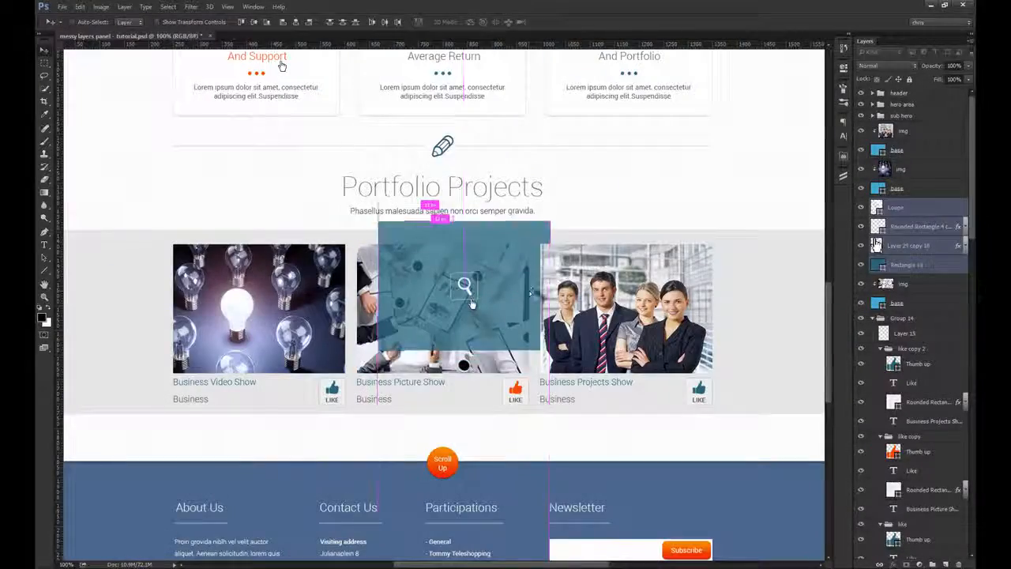
drag(471, 305, 449, 326)
key(ctrl+g)
click(900, 204)
text(hov)
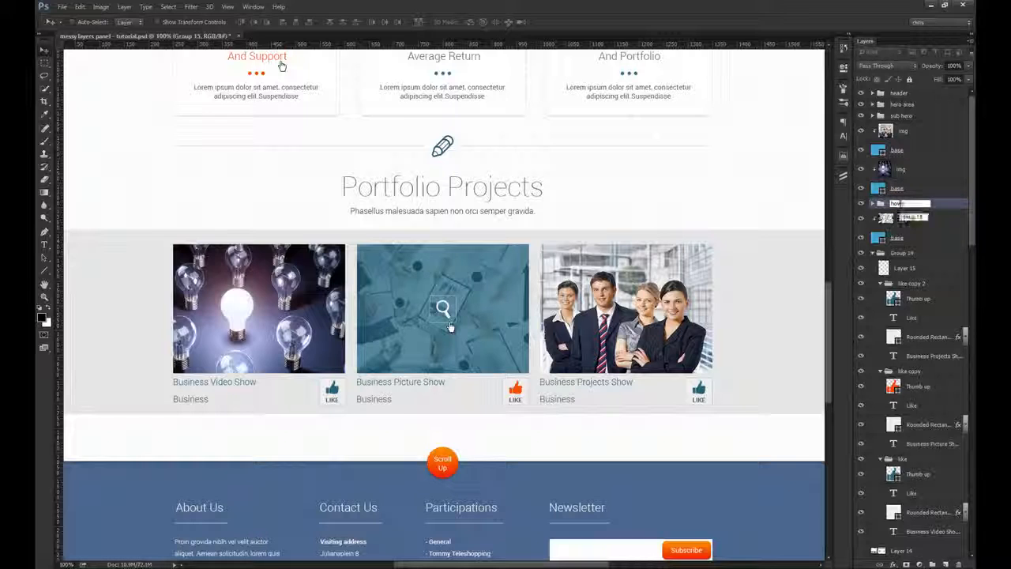
text(er)
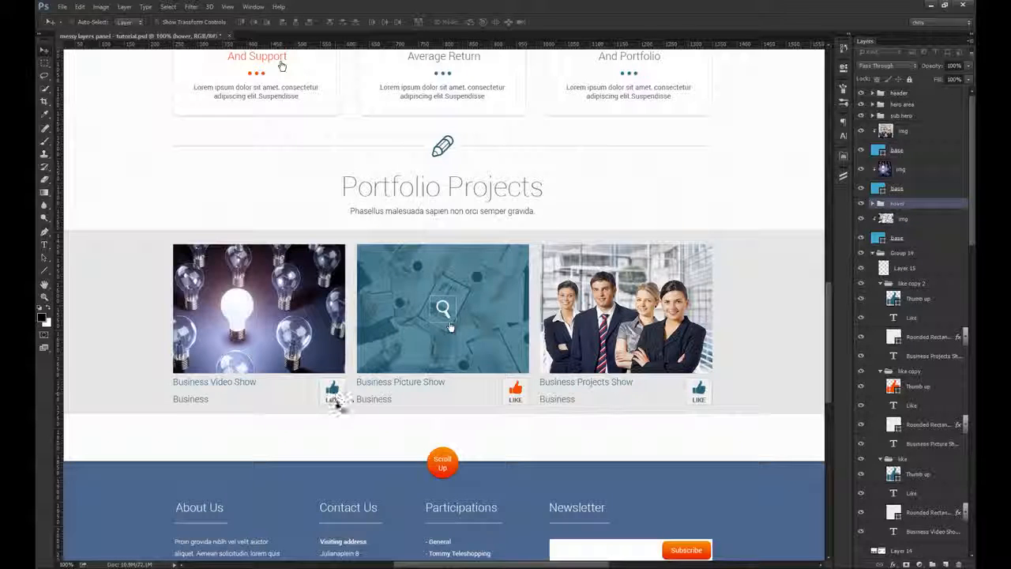
Step: Find the like group under the light bulb photo, collapse it and check its contents by toggling visibility and test-moving it
ctrl+click(334, 392)
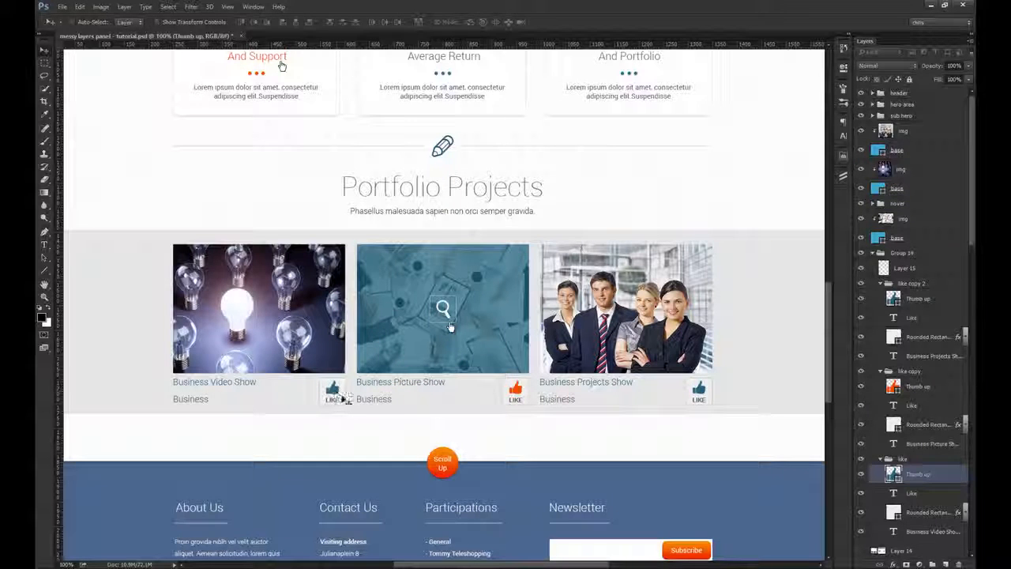
drag(365, 396, 380, 365)
key(ctrl+z)
drag(332, 398, 366, 370)
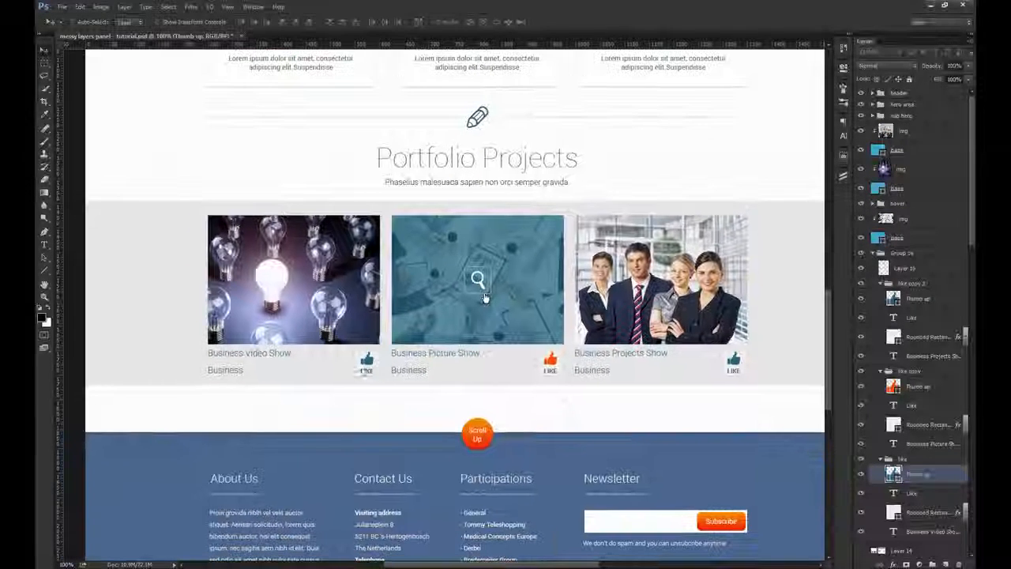
click(881, 459)
click(861, 459)
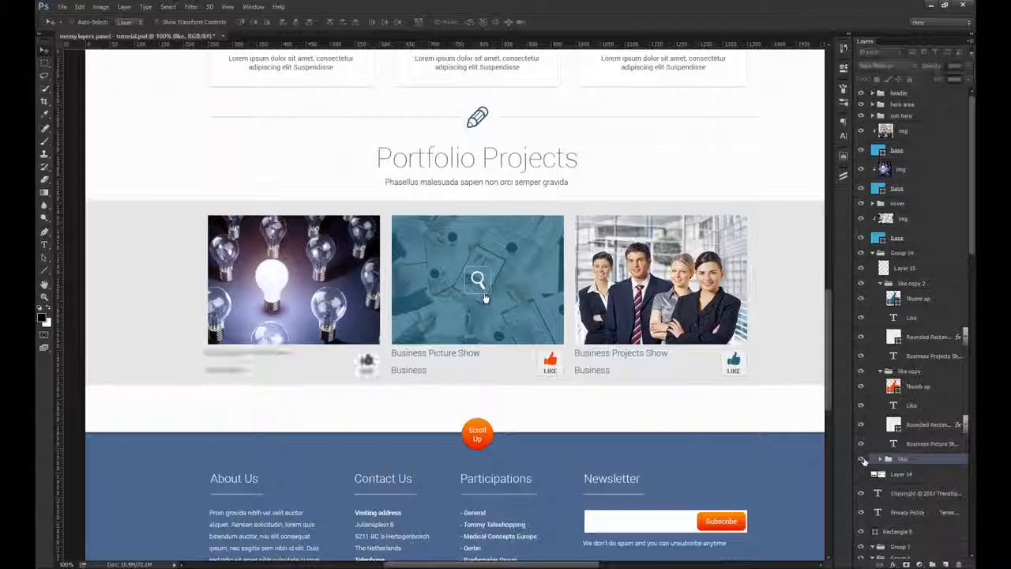
mouse_move(293, 373)
mouse_down()
mouse_move(308, 399)
mouse_move(285, 366)
mouse_up()
key(ctrl+z)
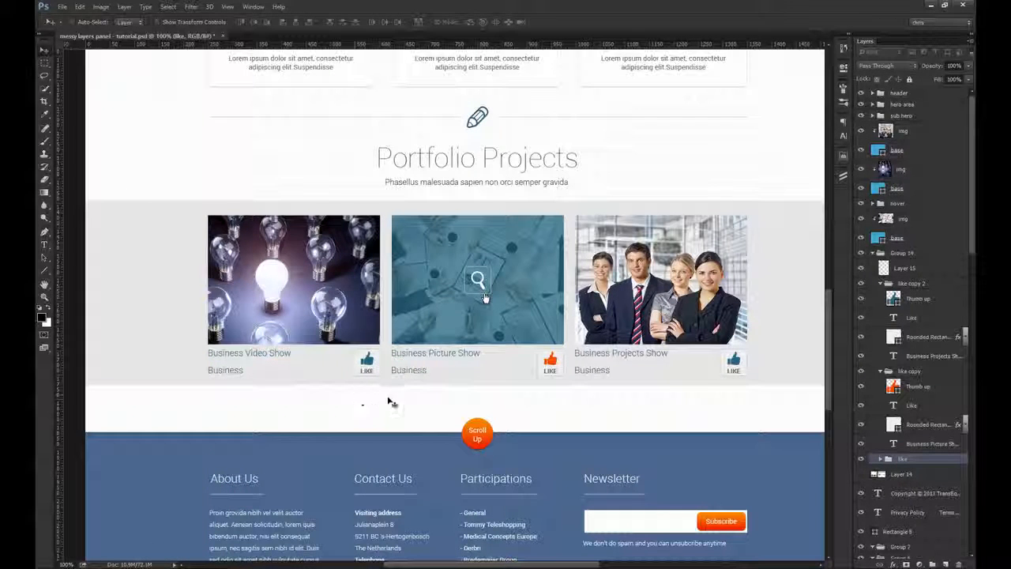
drag(501, 346, 501, 361)
key(ctrl+z)
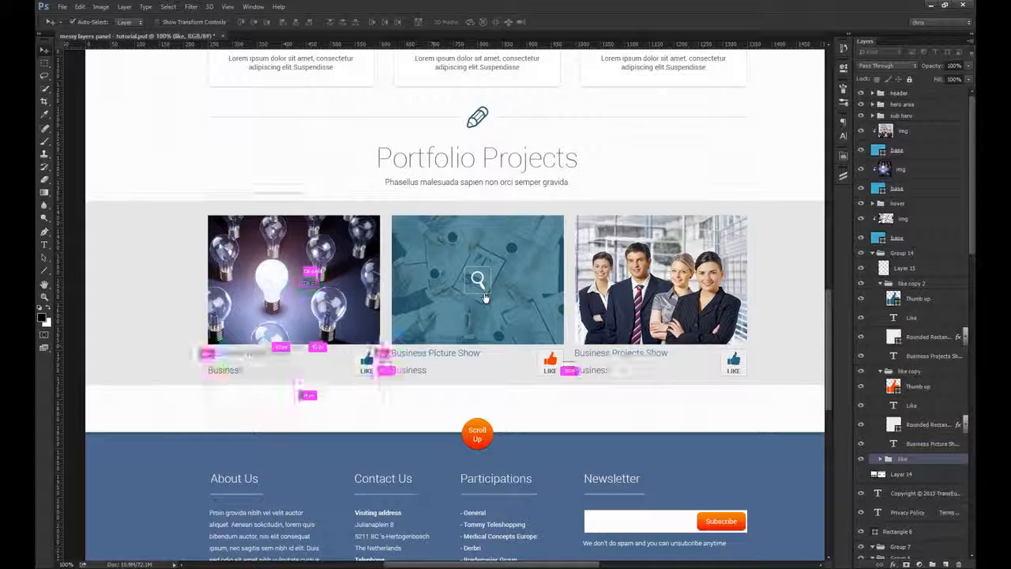
Step: Group the light bulb photo's img and base layers with its like group and name the new group 1
ctrl+click(908, 170)
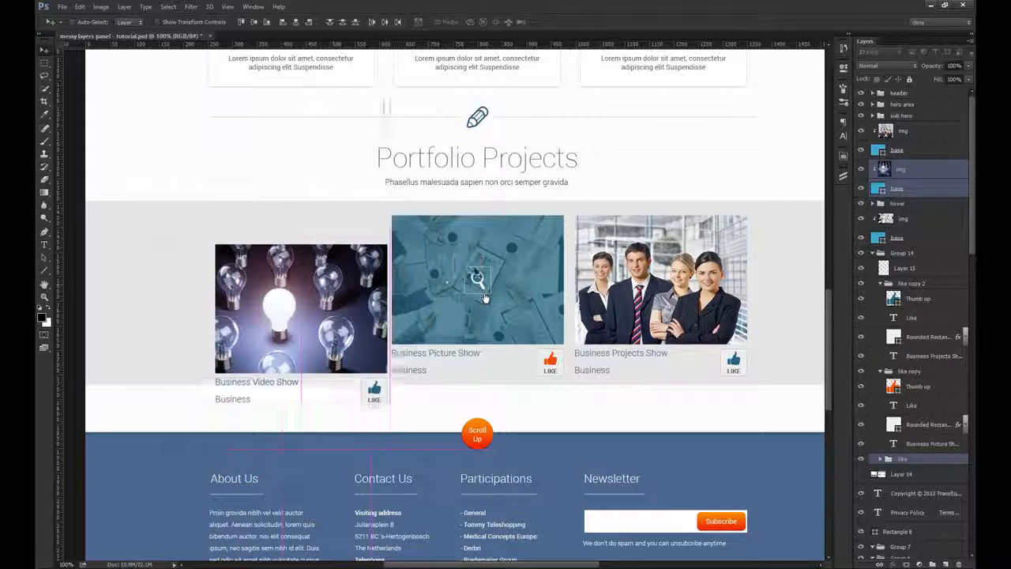
key(ctrl+g)
double_click(906, 167)
text(1)
key(Return)
drag(277, 294, 253, 294)
key(ctrl+z)
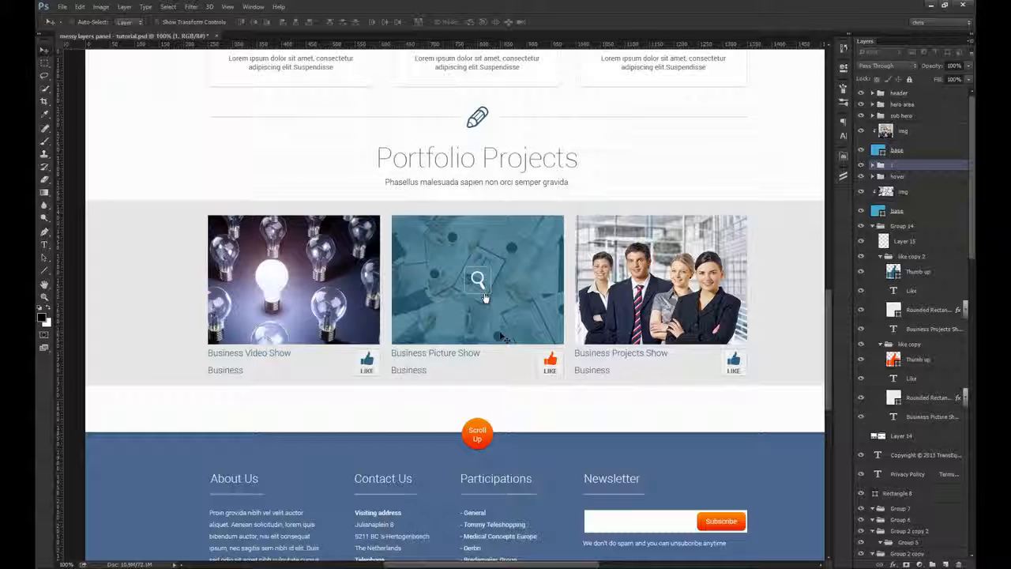
Step: Group the hover group, the second photo's img and base layers and the like copy group, naming the new group 2
click(512, 316)
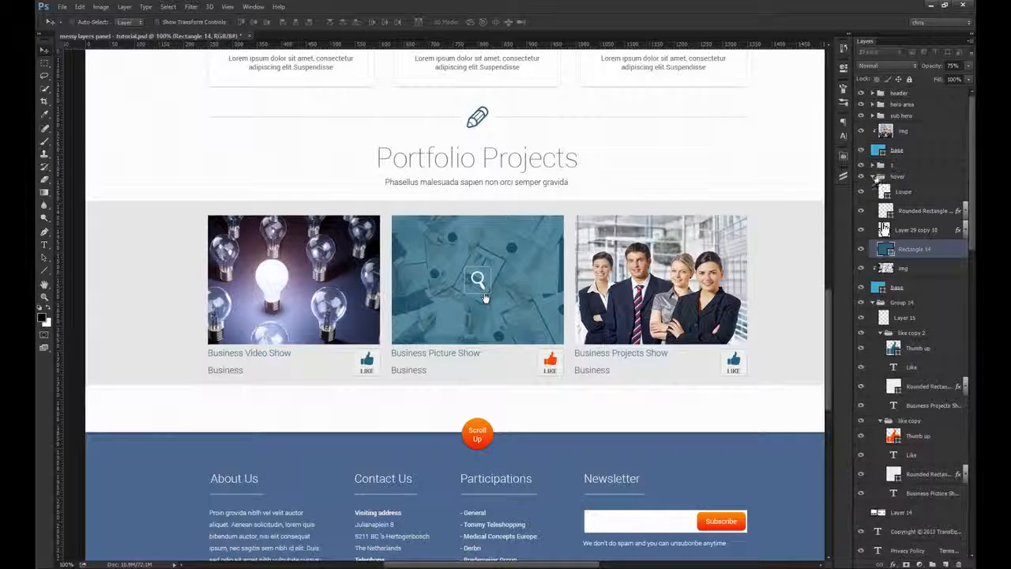
click(873, 177)
drag(622, 254, 672, 207)
key(ctrl+z)
shift+click(907, 209)
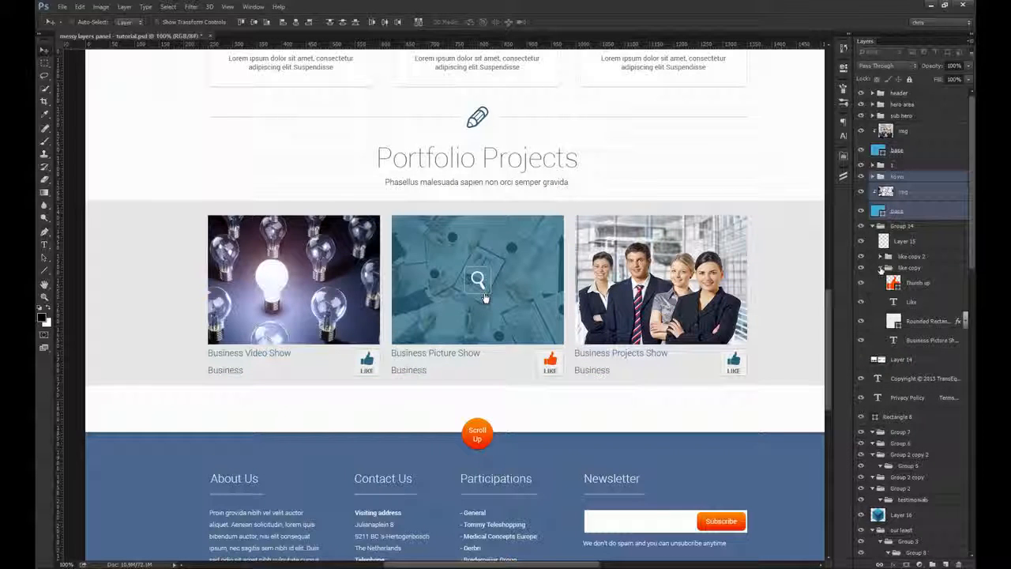
mouse_move(485, 298)
mouse_down()
mouse_move(479, 263)
mouse_move(485, 298)
mouse_up()
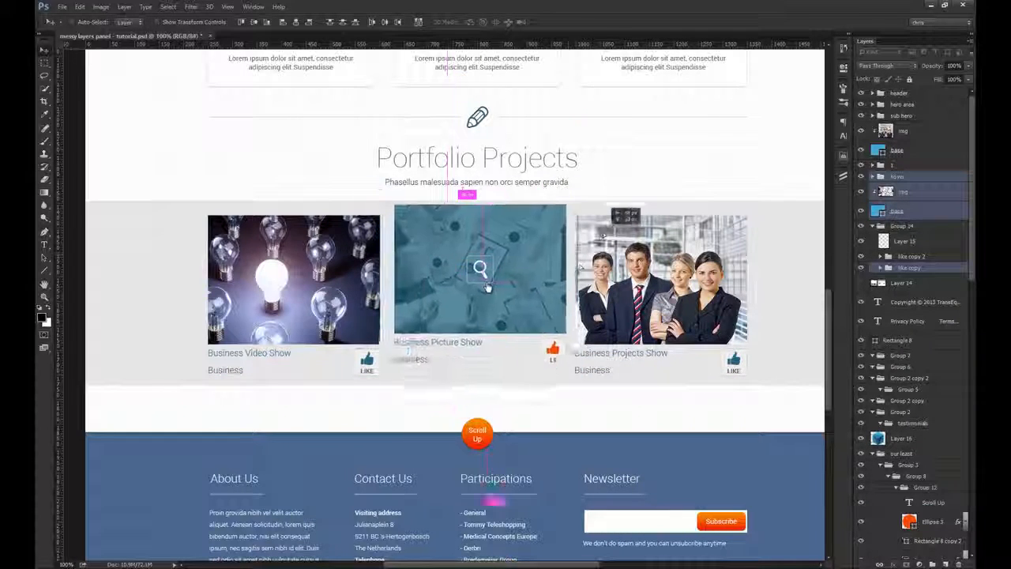
key(ctrl+g)
double_click(901, 177)
text(2)
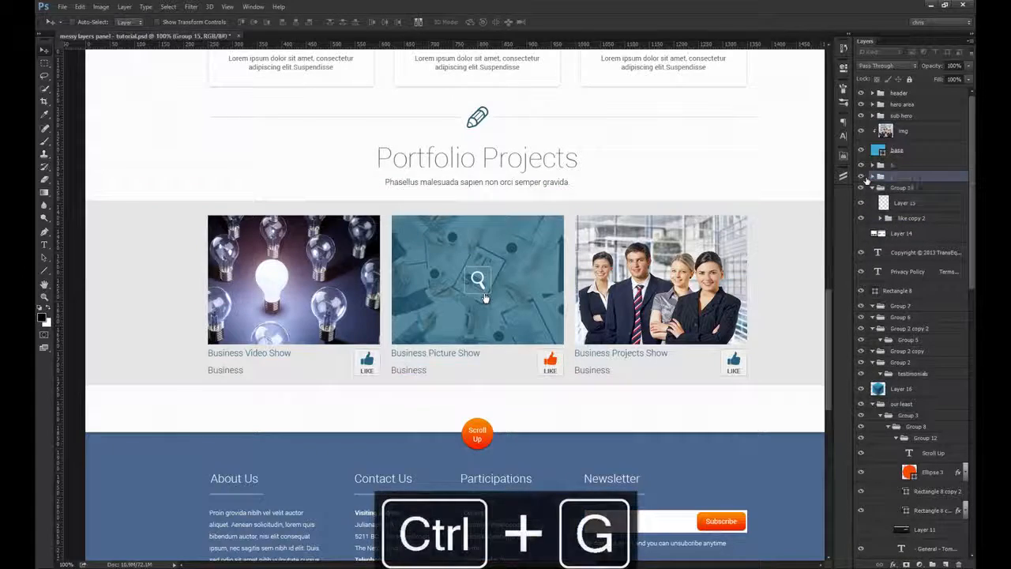
key(Return)
Step: Group the business team photo's img and base layers with the like copy 2 group and name the new group 3
drag(814, 217, 749, 202)
ctrl+click(644, 238)
shift+click(898, 154)
drag(700, 249, 731, 222)
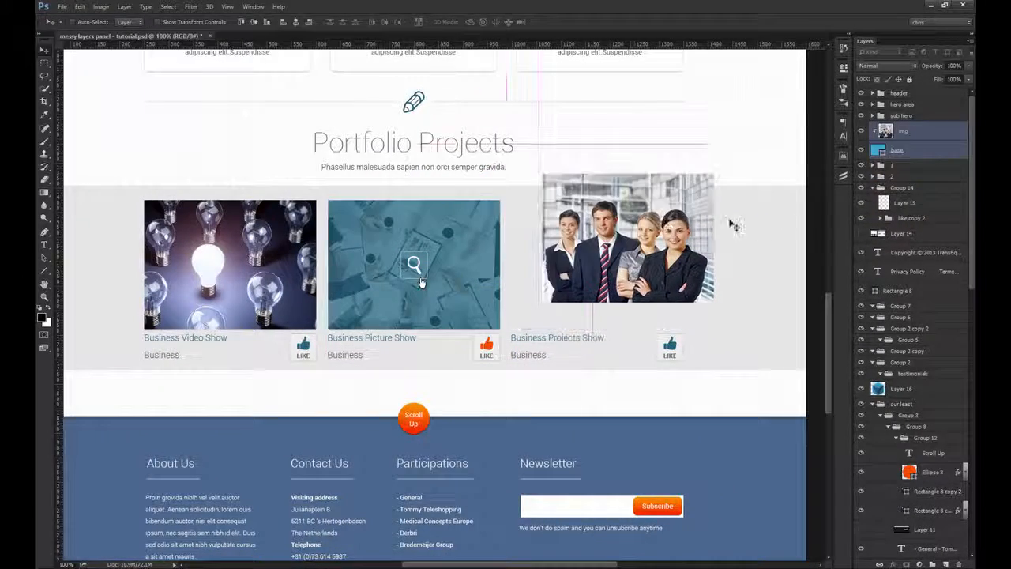
key(ctrl+z)
ctrl+click(909, 219)
drag(649, 264, 650, 233)
key(ctrl+z)
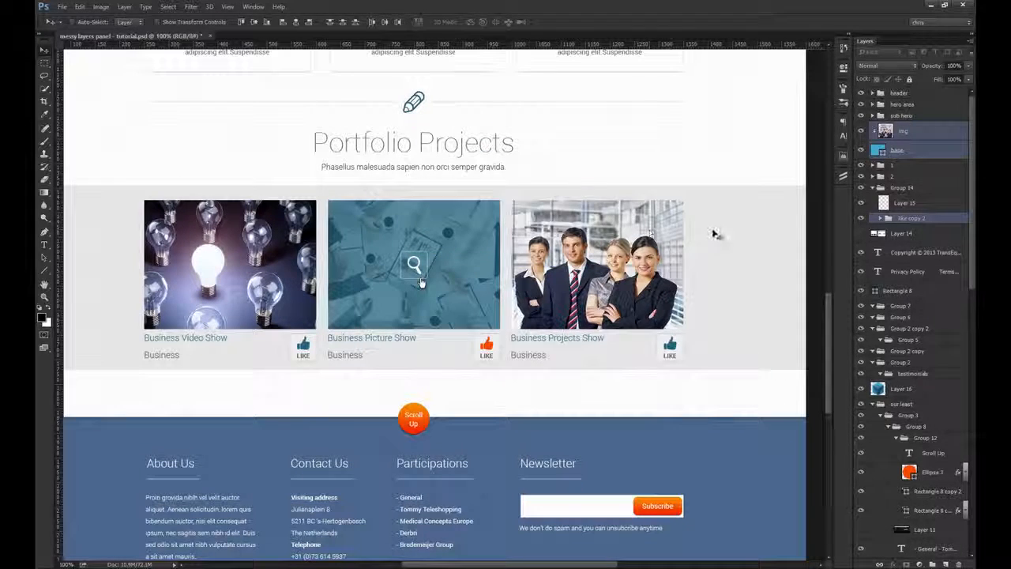
key(ctrl+g)
double_click(900, 127)
text(3)
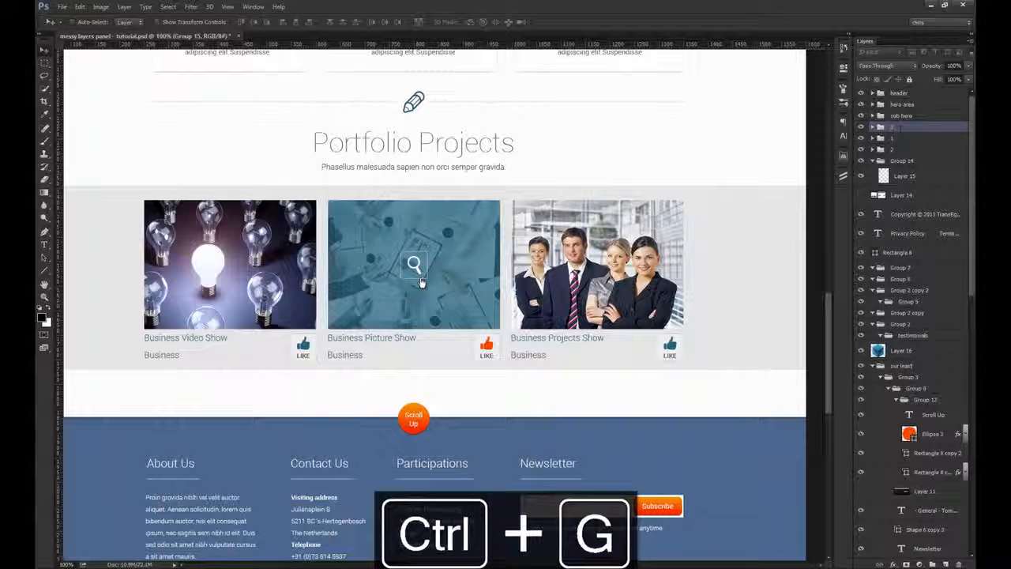
key(Return)
Step: Check whether Layer 15 in Group 14 holds any content by loading its pixels and trying to align its top edge to the canvas
ctrl+click(885, 178)
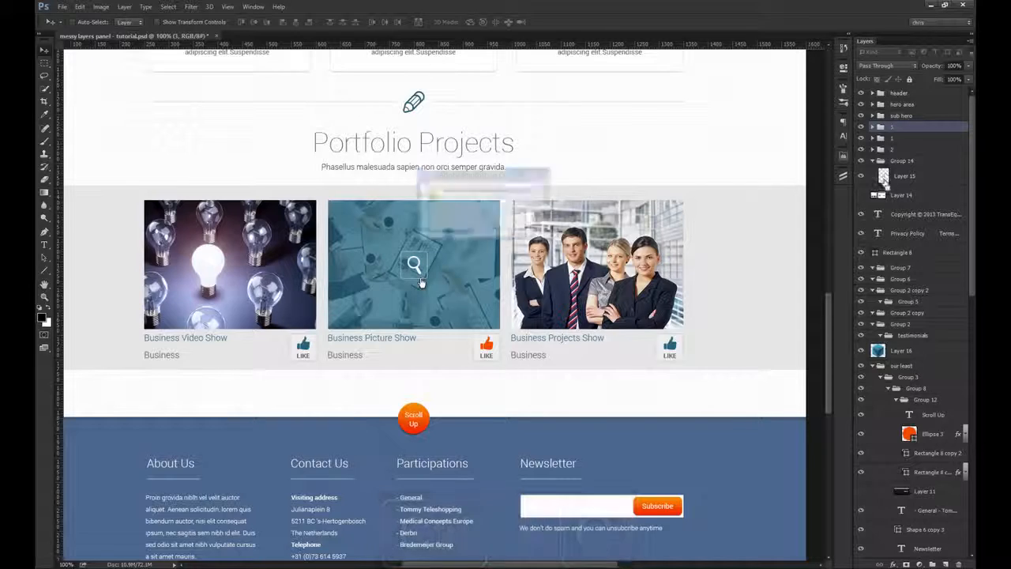
click(483, 217)
click(915, 180)
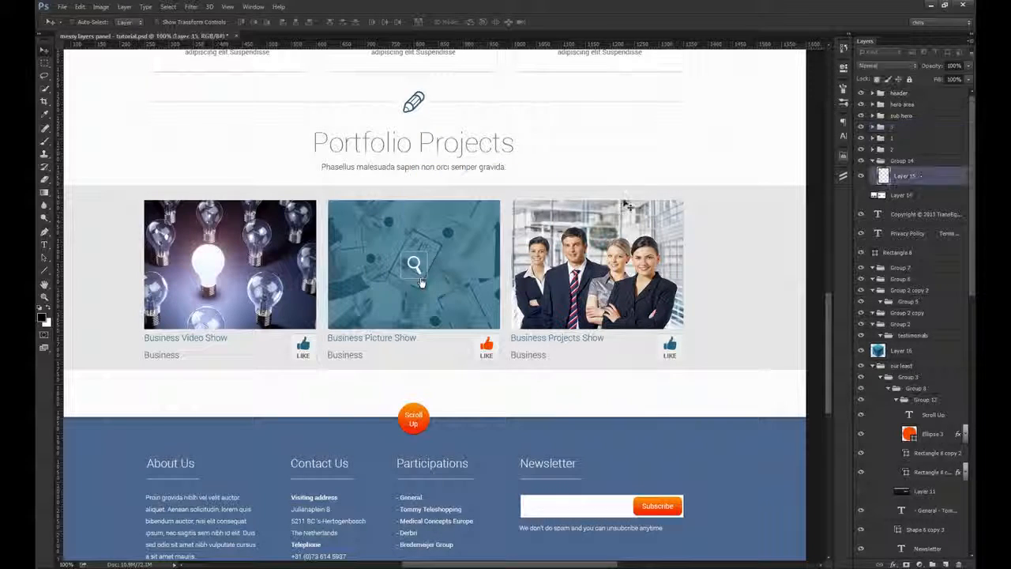
alt+click(466, 207)
alt+click(466, 207)
drag(451, 153, 449, 259)
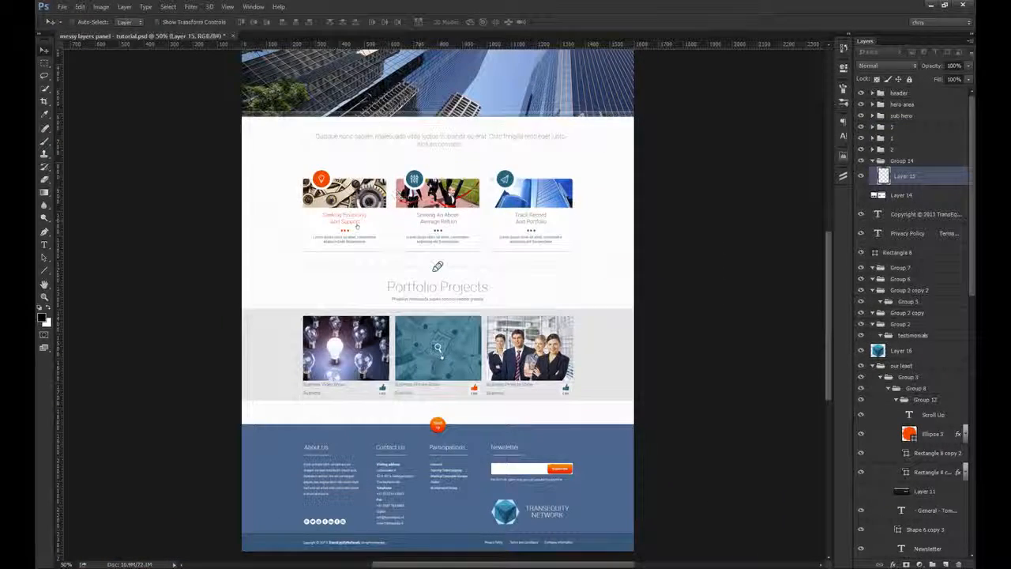
click(283, 22)
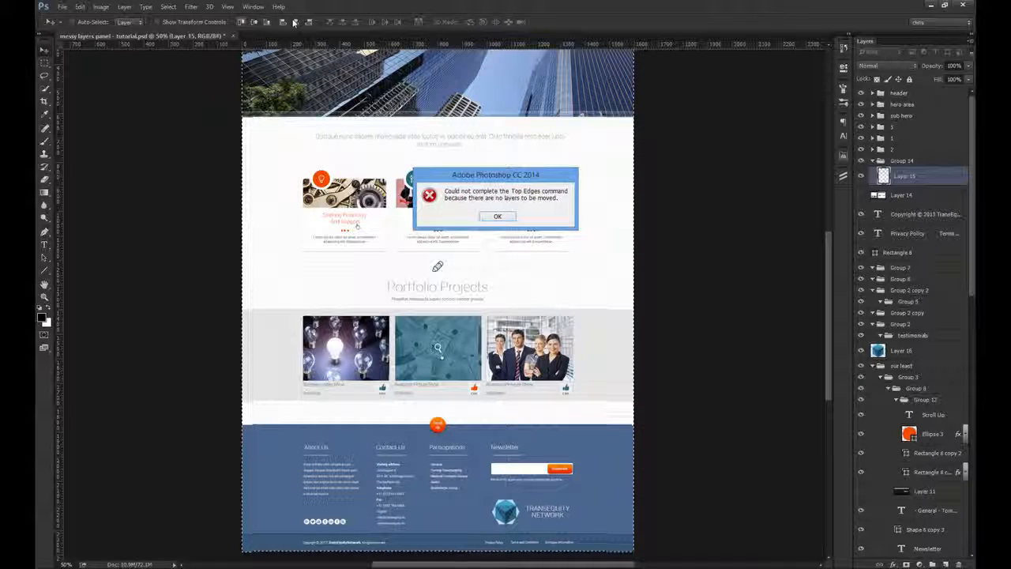
click(506, 216)
key(ctrl+d)
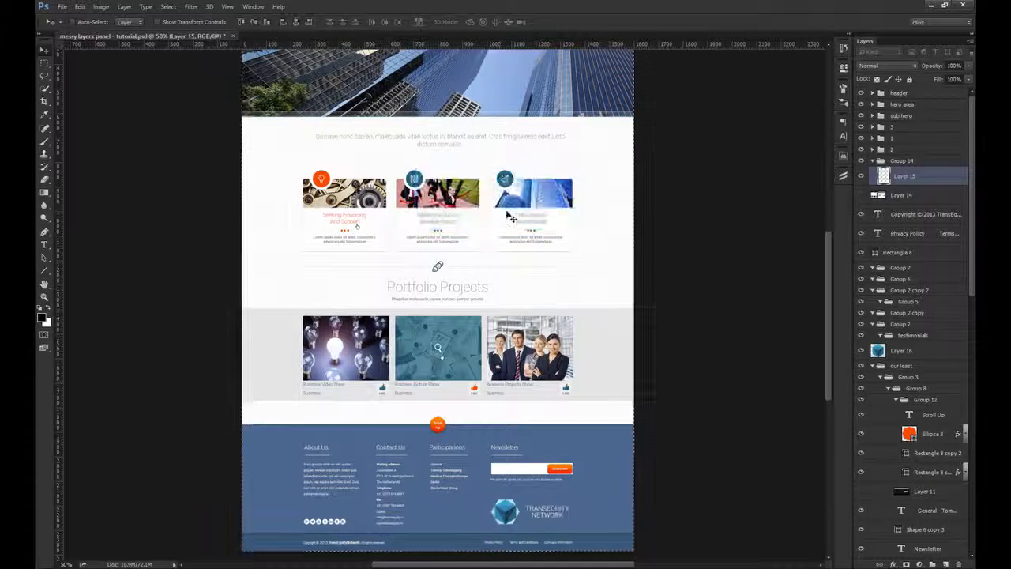
Step: Delete the empty Layer 15 and remove its leftover parent, Group 14
scroll(461, 346, up, 2)
drag(508, 385, 499, 359)
key(Delete)
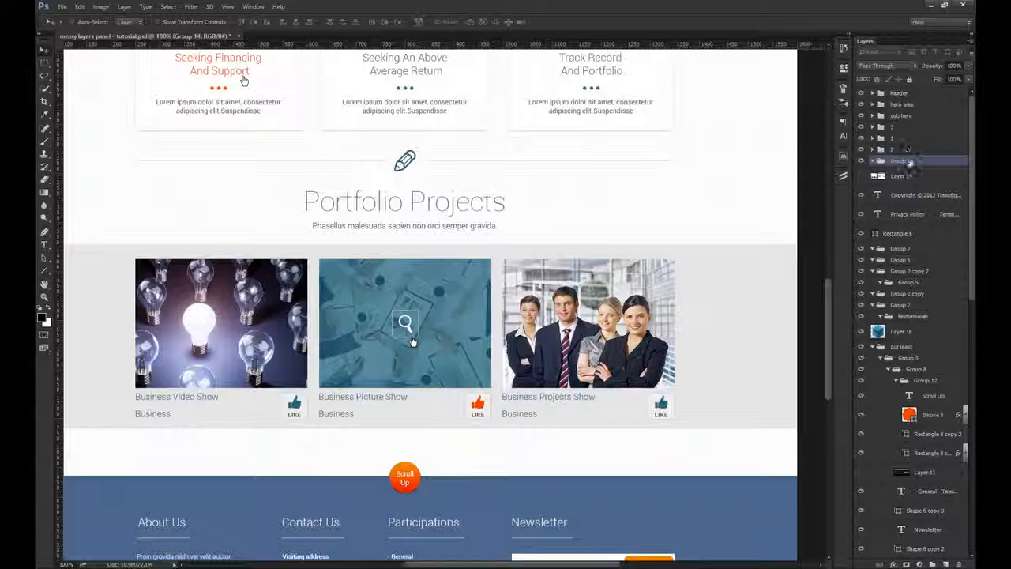
key(ctrl+shift+g)
Step: Reorder the portfolio item groups as 1, 2, 3 and delete the hidden Layer 14 beneath them
click(899, 131)
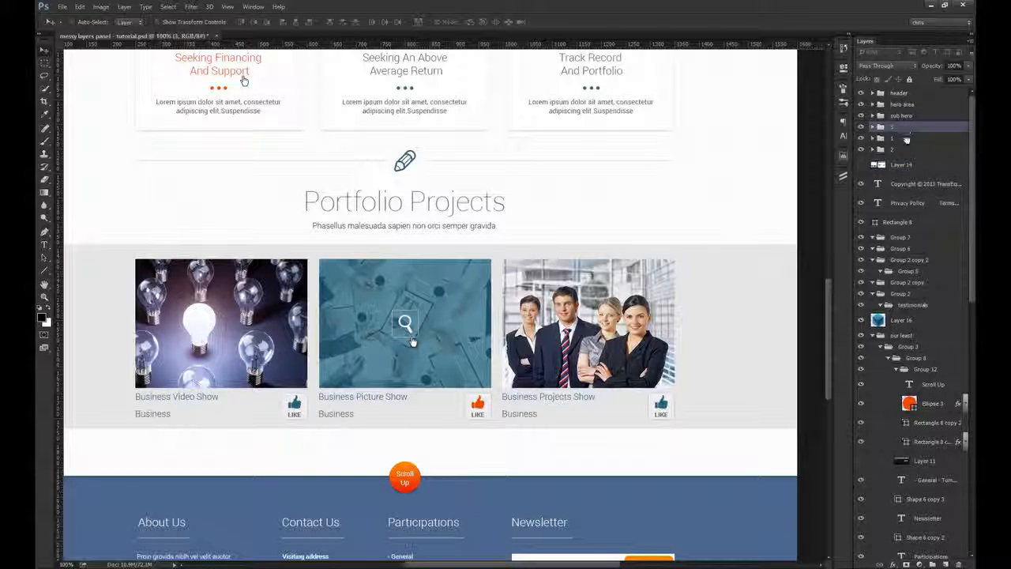
drag(909, 155, 909, 158)
click(905, 164)
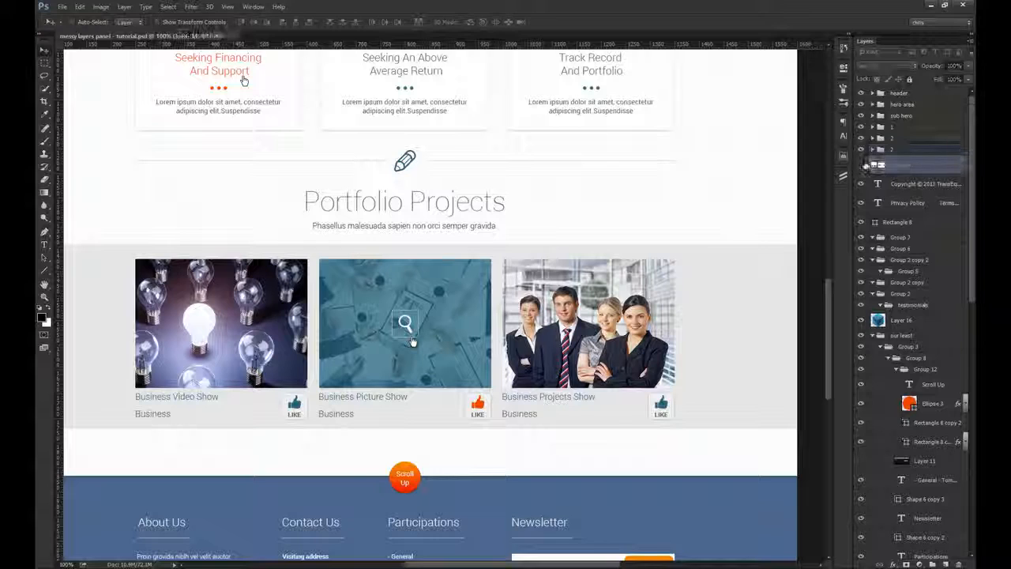
click(861, 165)
key(Delete)
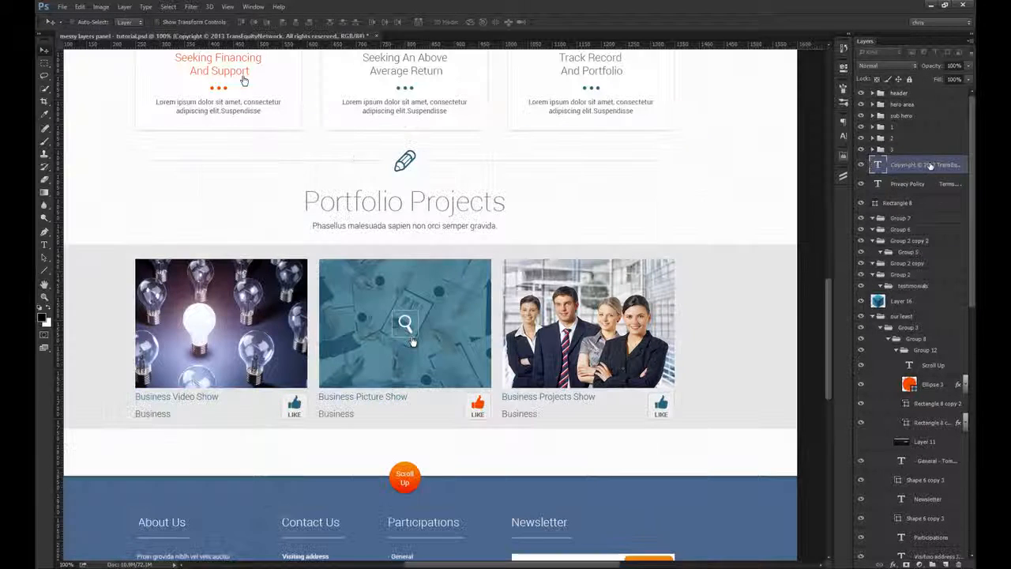
Step: Move the grey portfolio background, Rounded Rectangle 1 copy, up the layer stack to directly below group 3
click(899, 128)
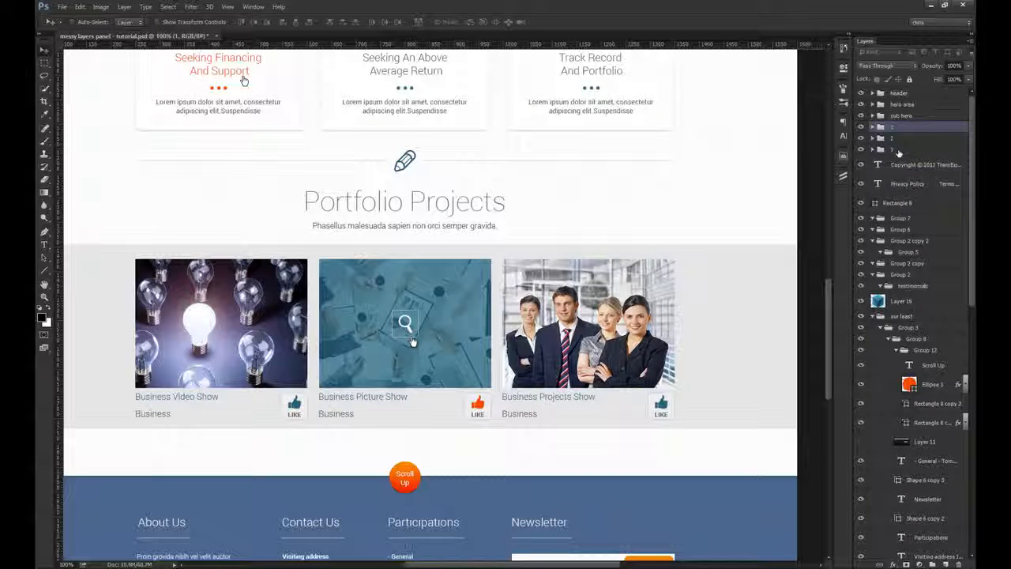
drag(370, 316, 475, 323)
ctrl+click(212, 329)
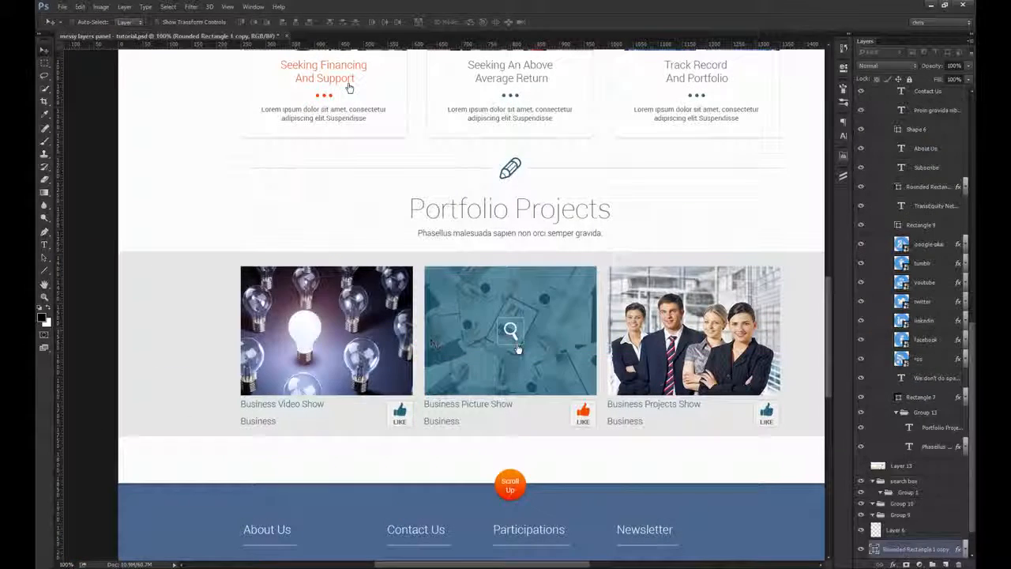
scroll(924, 480, down, 2)
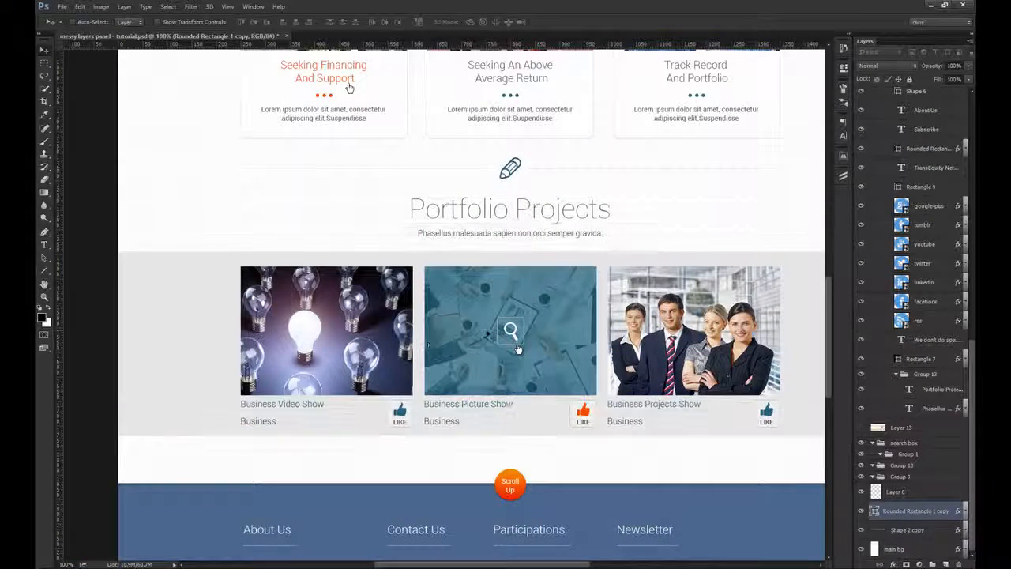
key(ctrl+shift+bracketright)
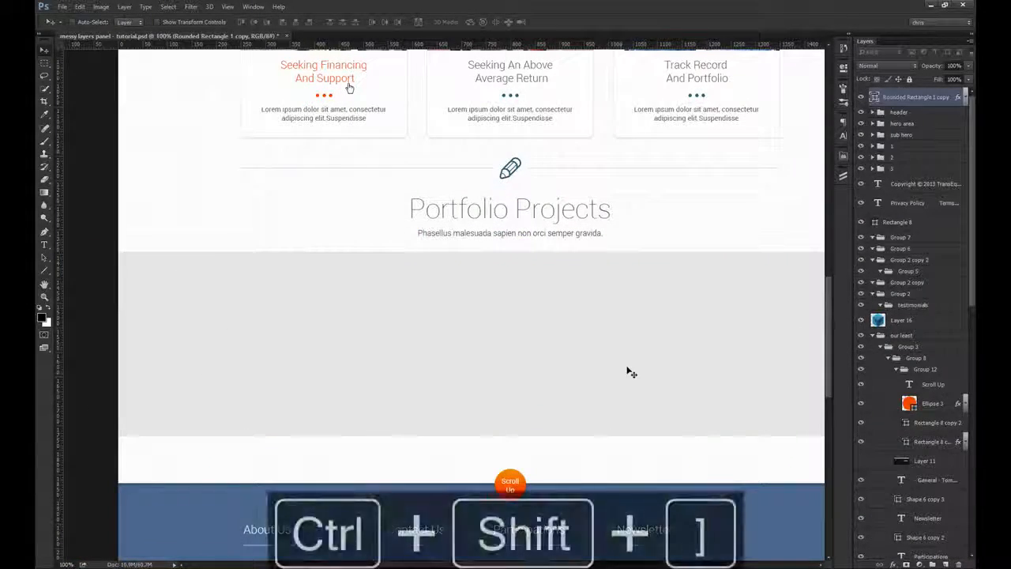
drag(923, 169, 916, 175)
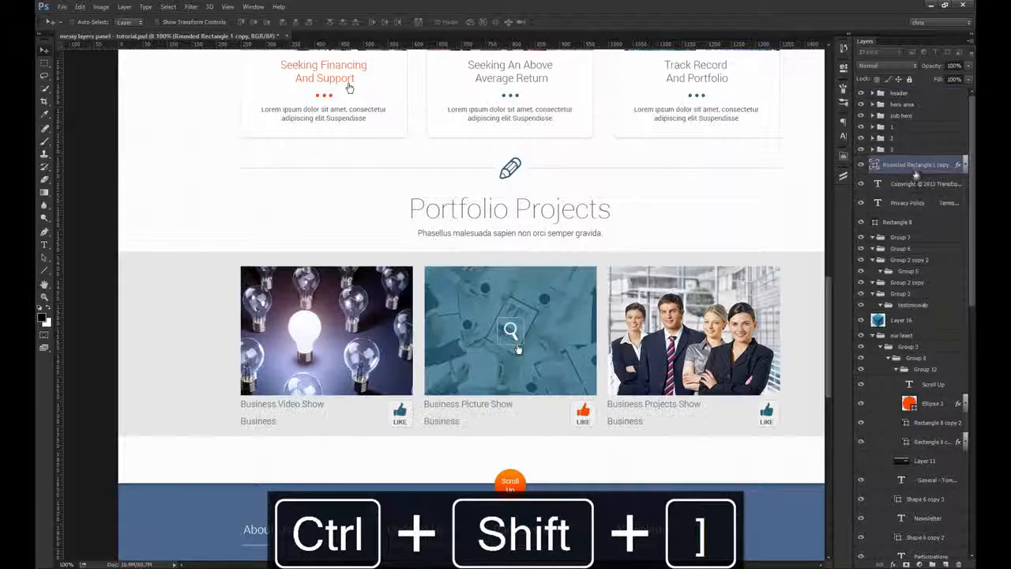
Step: Group the three portfolio item groups with their grey background and the Portfolio Projects heading, naming the group portfolio
shift+click(906, 129)
drag(575, 213, 634, 275)
key(ctrl+z)
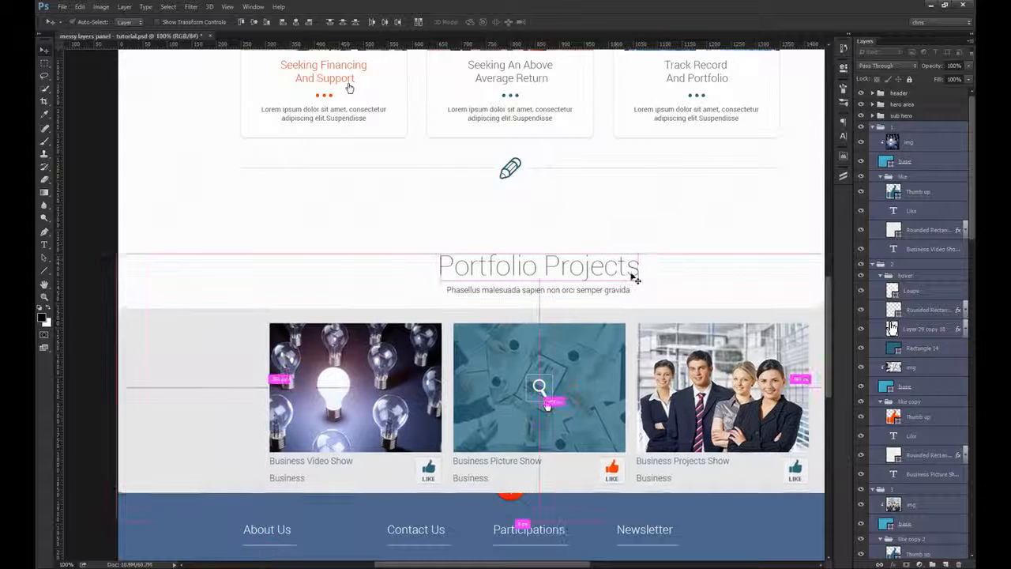
key(ctrl+z)
key(ctrl+g)
double_click(901, 127)
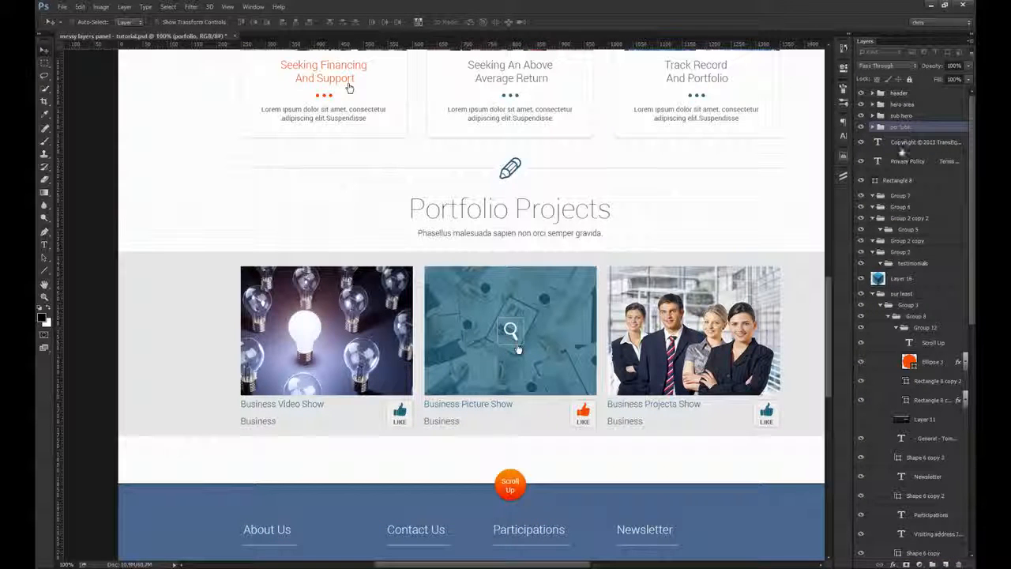
Step: Expand the portfolio group and collapse its item groups 1, 2 and 3, including the nested like and hover groups
click(872, 128)
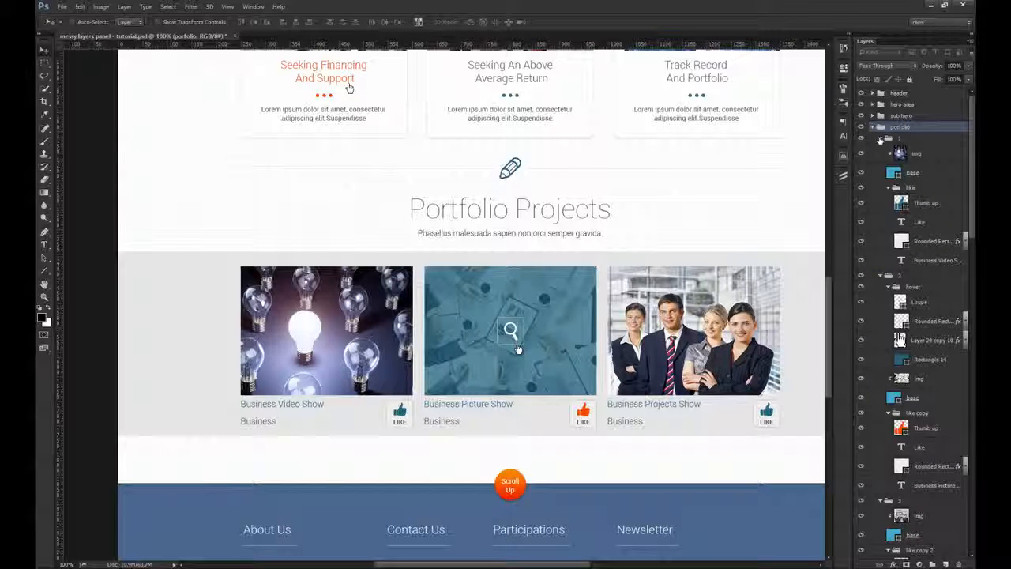
click(889, 187)
click(883, 138)
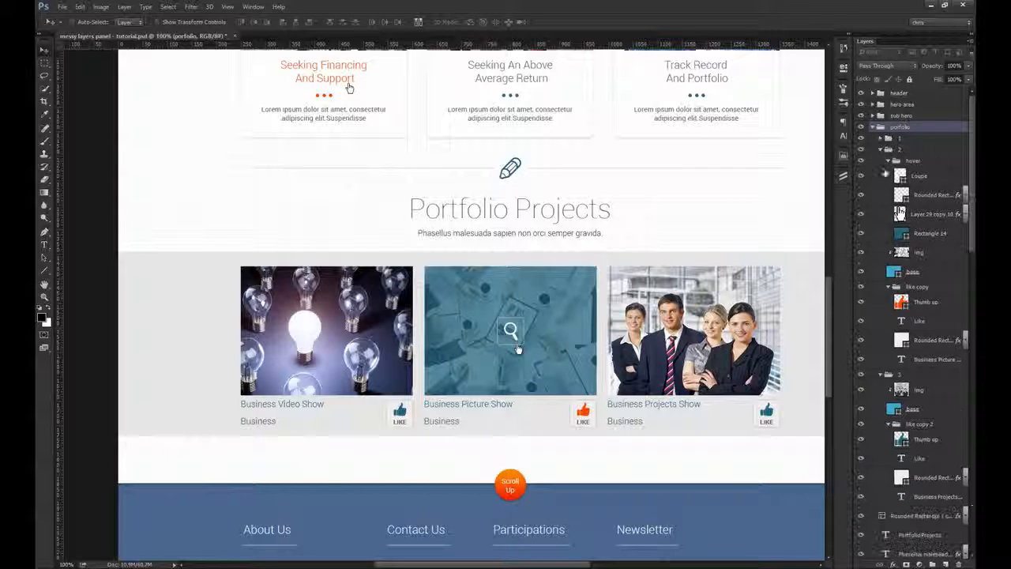
click(888, 161)
click(882, 150)
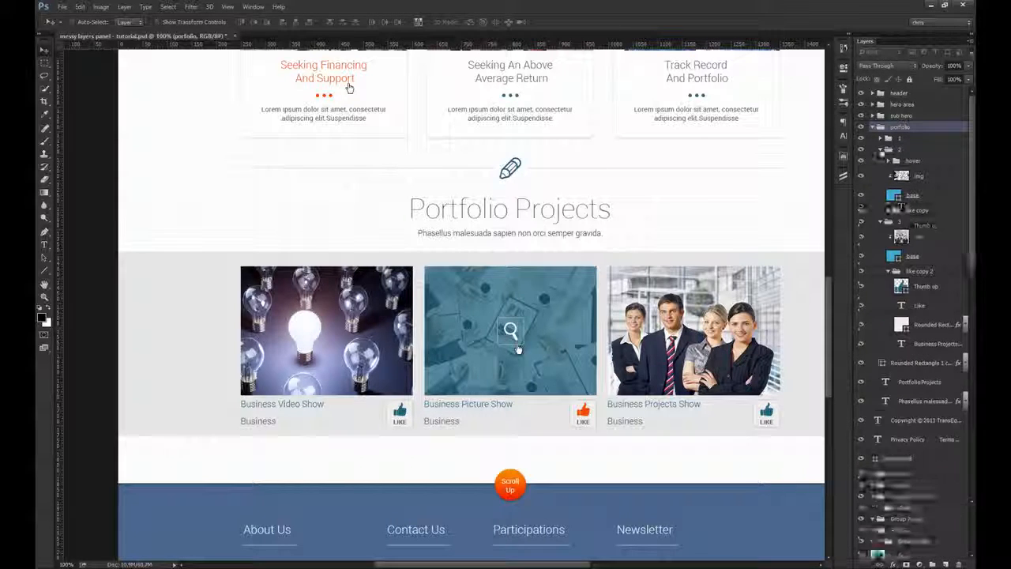
click(883, 161)
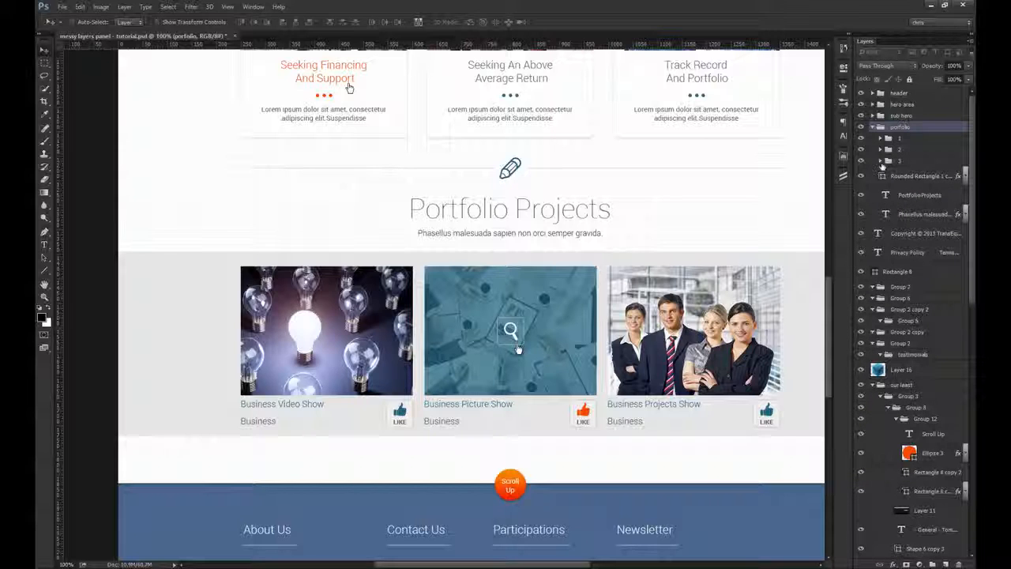
Step: Rename the grey portfolio background layer as bg, collapse the portfolio group and toggle its visibility to check its contents
click(861, 176)
click(861, 176)
double_click(907, 177)
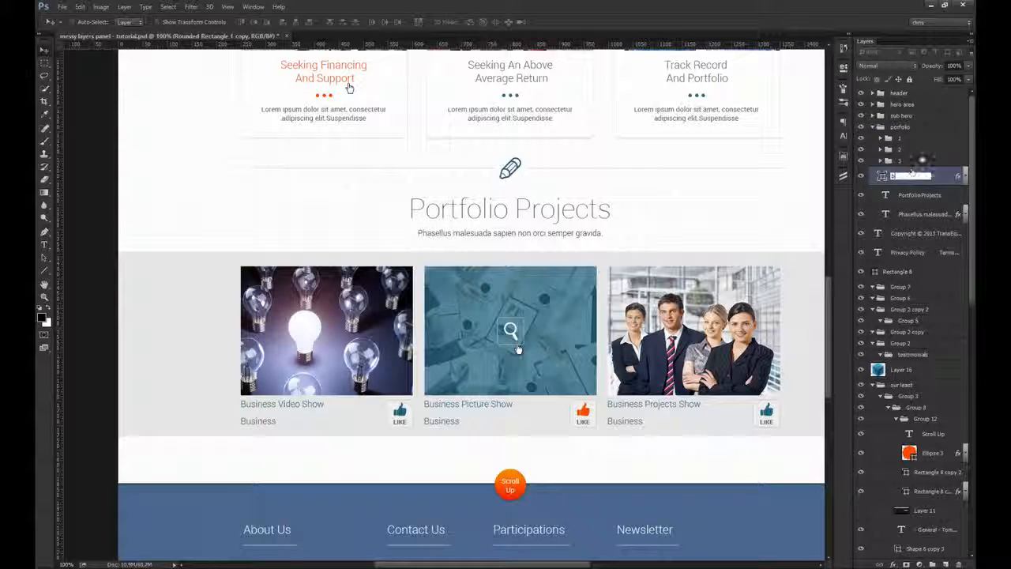
text(bg)
click(905, 150)
click(873, 127)
click(862, 127)
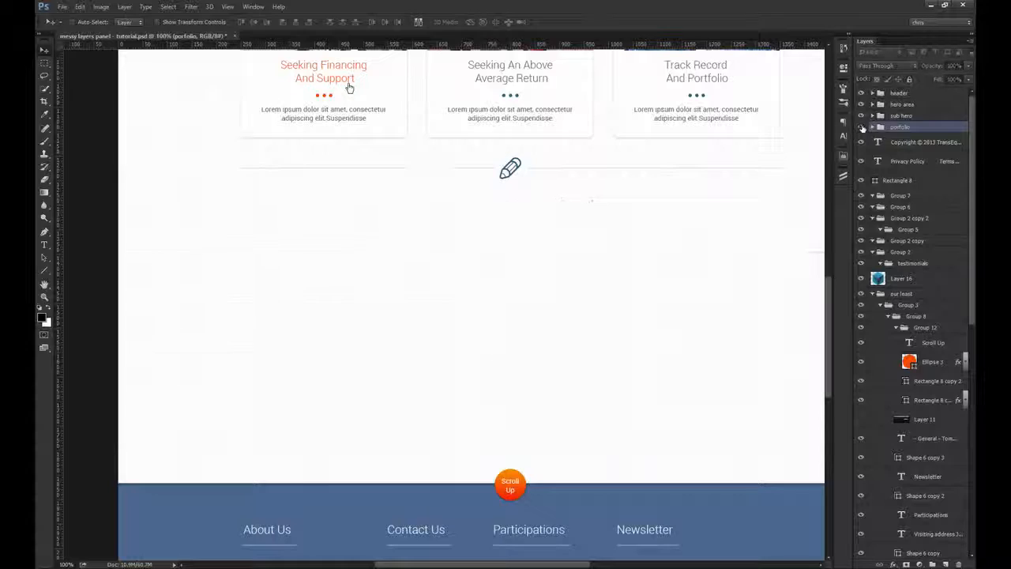
click(862, 127)
Step: Rename the footer's blue background, Rectangle 7, as main bg and put it in a new group named footer
drag(552, 435, 524, 215)
ctrl+click(573, 282)
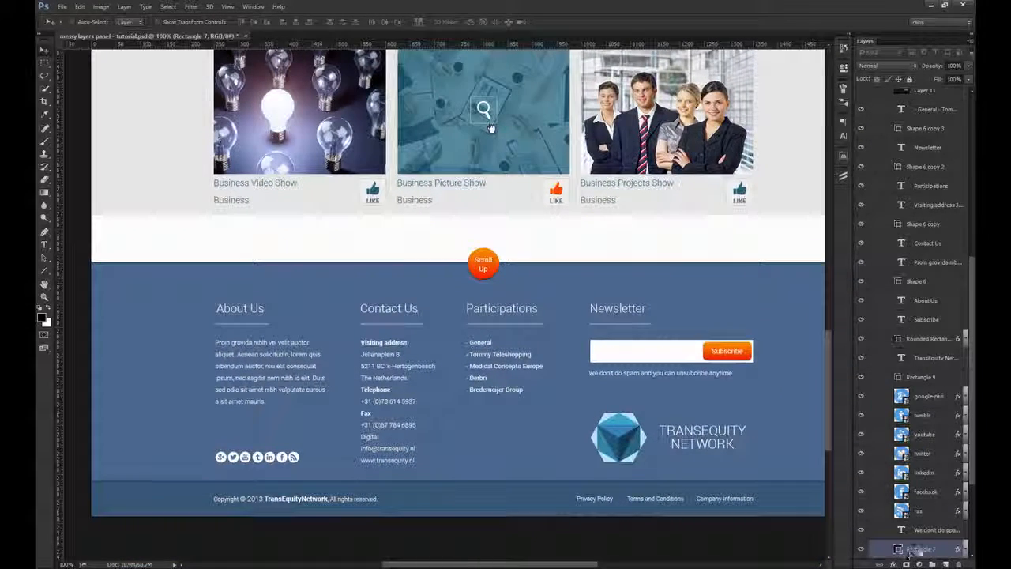
text(main bg)
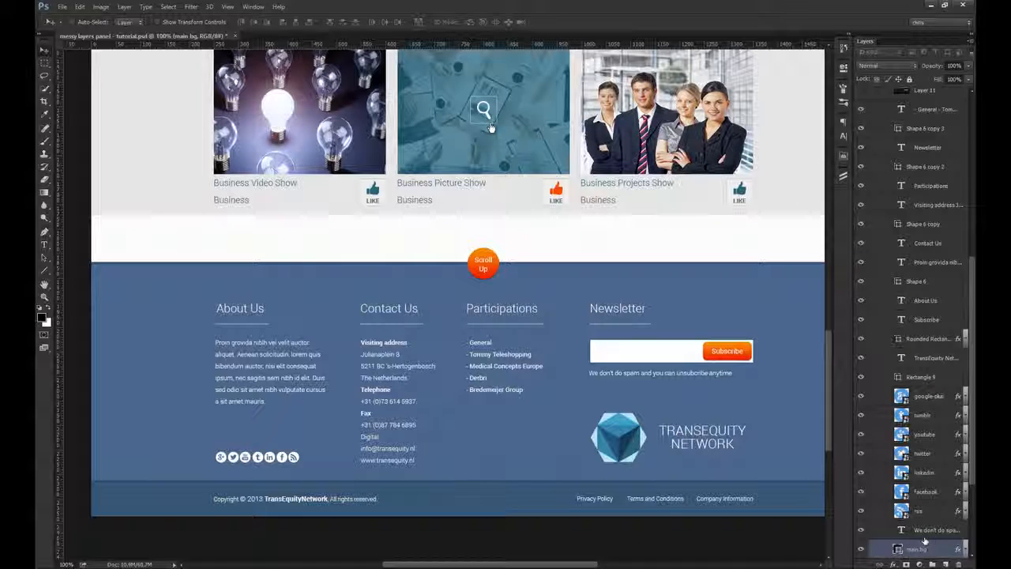
key(ctrl+g)
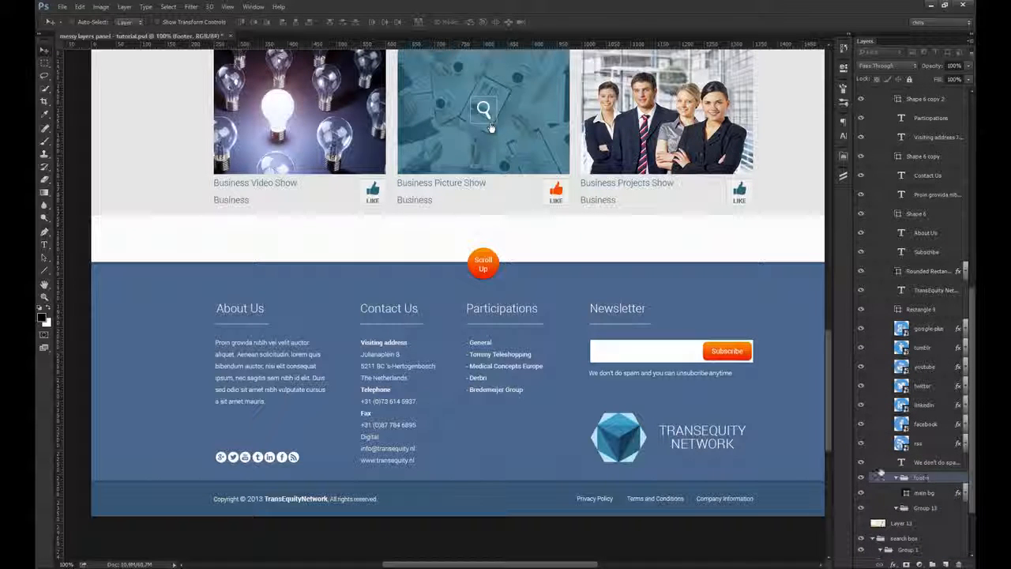
Step: Select the two thin footer lines, Rectangle 8 copy and Rectangle 8 copy 2, and move them into the footer group above main bg
drag(458, 385, 443, 328)
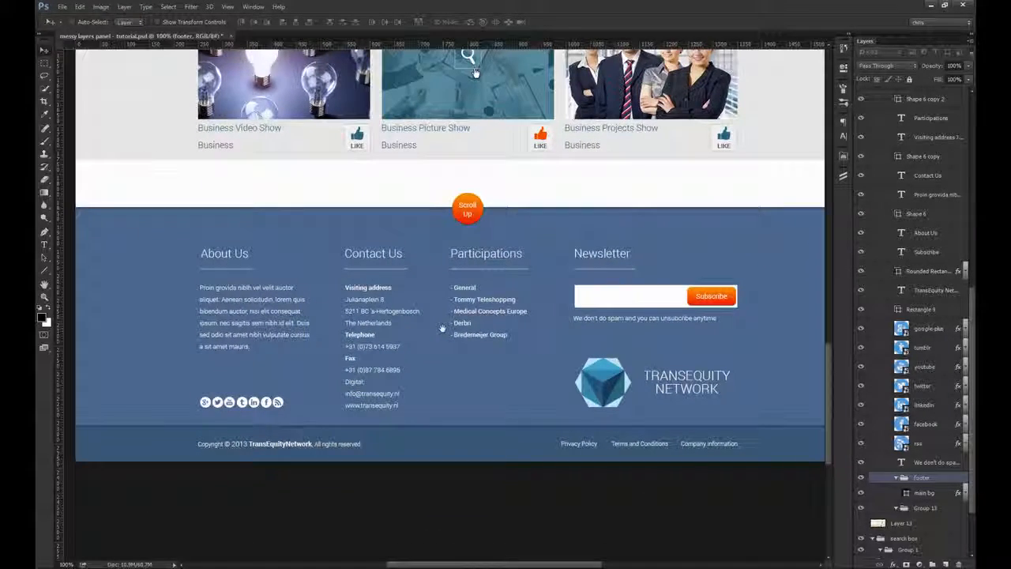
drag(397, 203, 466, 233)
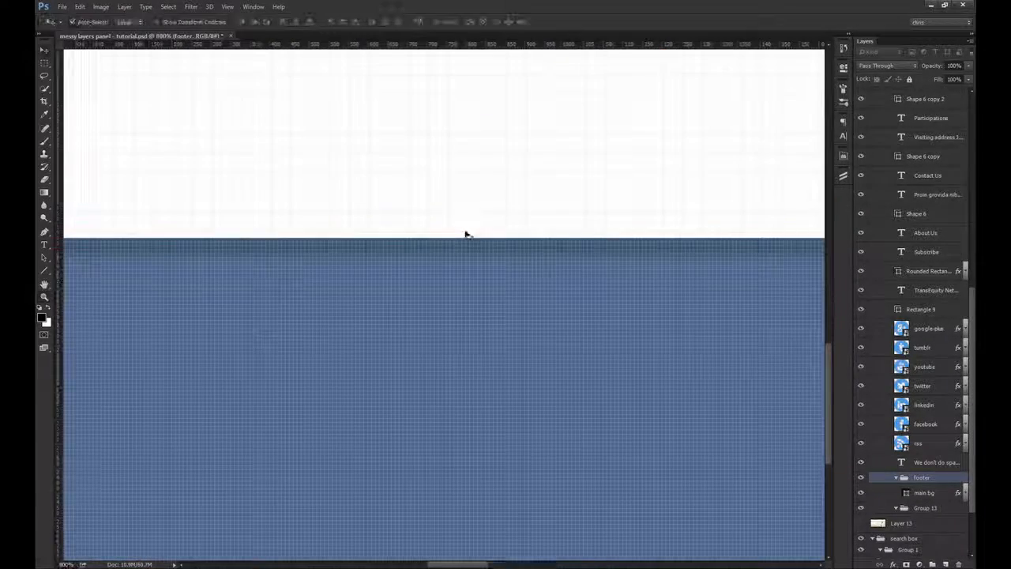
ctrl+click(441, 246)
key(ctrl+1)
drag(483, 267, 486, 263)
key(ctrl+z)
drag(447, 489, 393, 337)
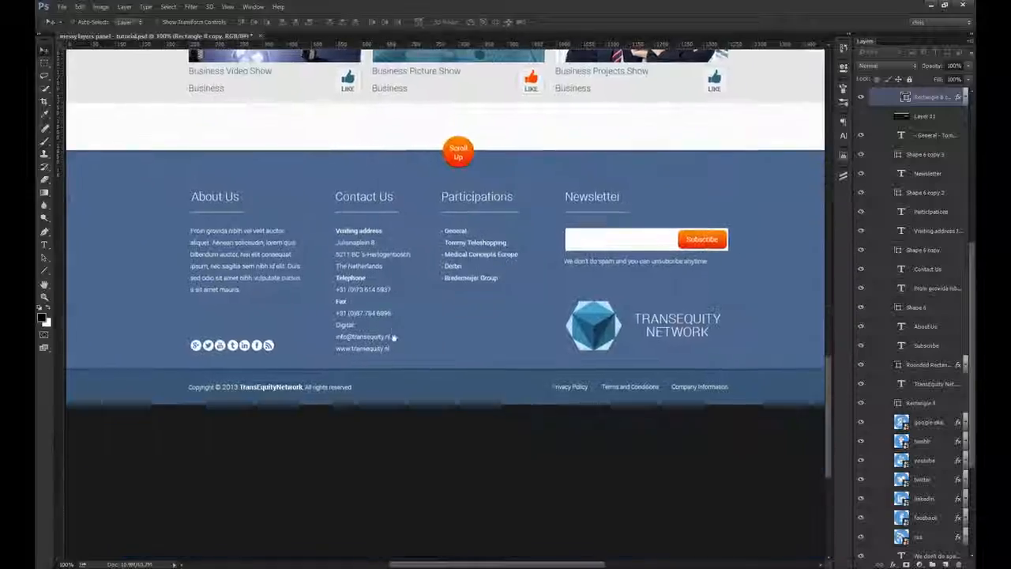
drag(400, 371, 473, 370)
ctrl+shift+click(473, 368)
key(ctrl+1)
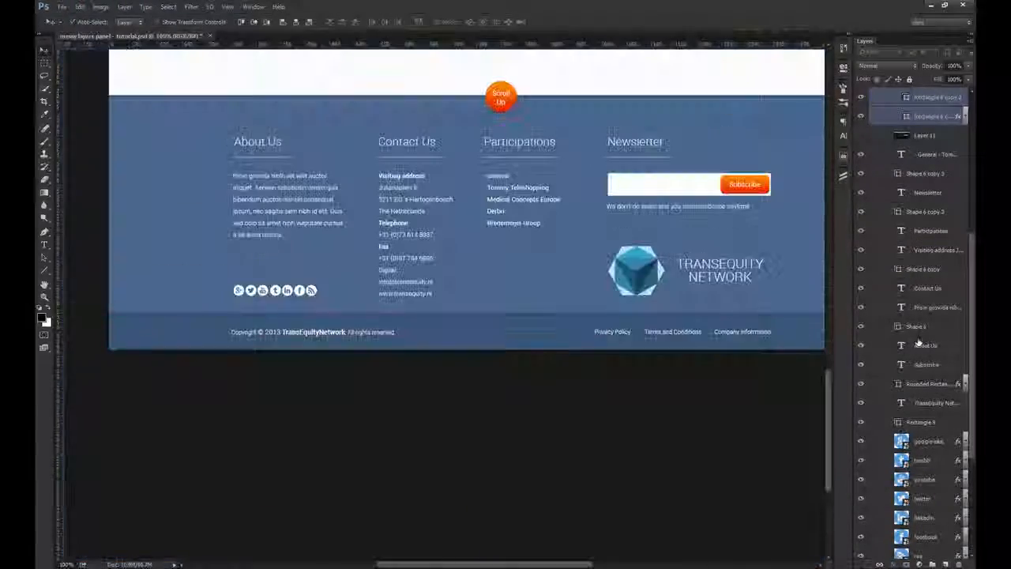
scroll(915, 281, down, 2)
scroll(915, 282, down, 3)
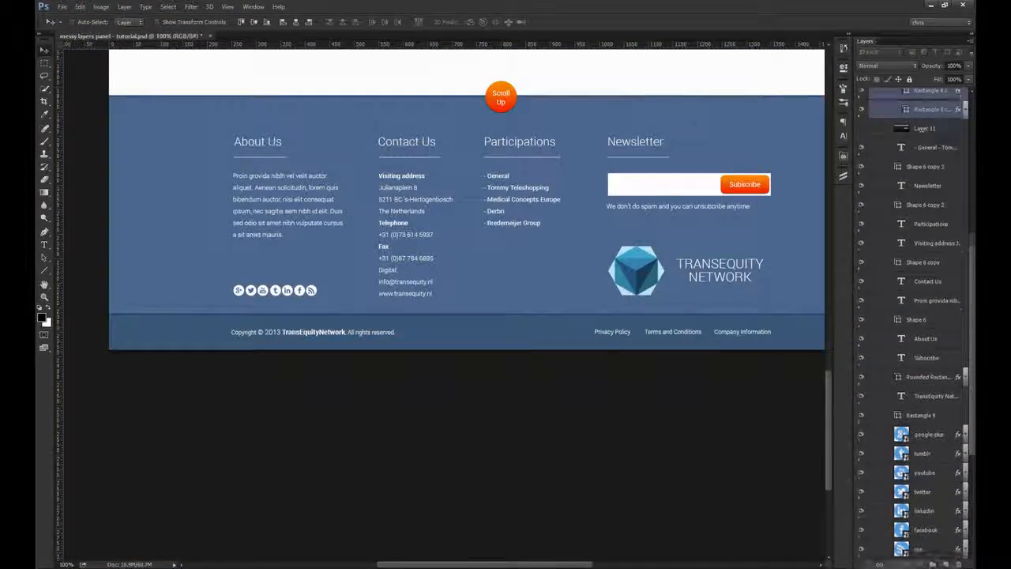
drag(914, 556, 915, 450)
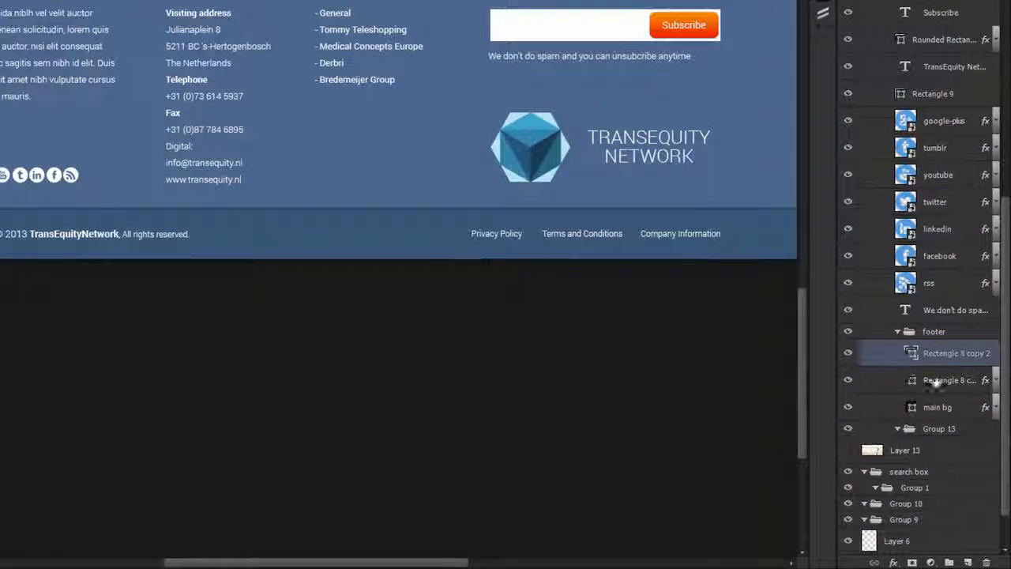
Step: Rename Rectangle 8 copy in the footer group to identify it as the top line
double_click(934, 381)
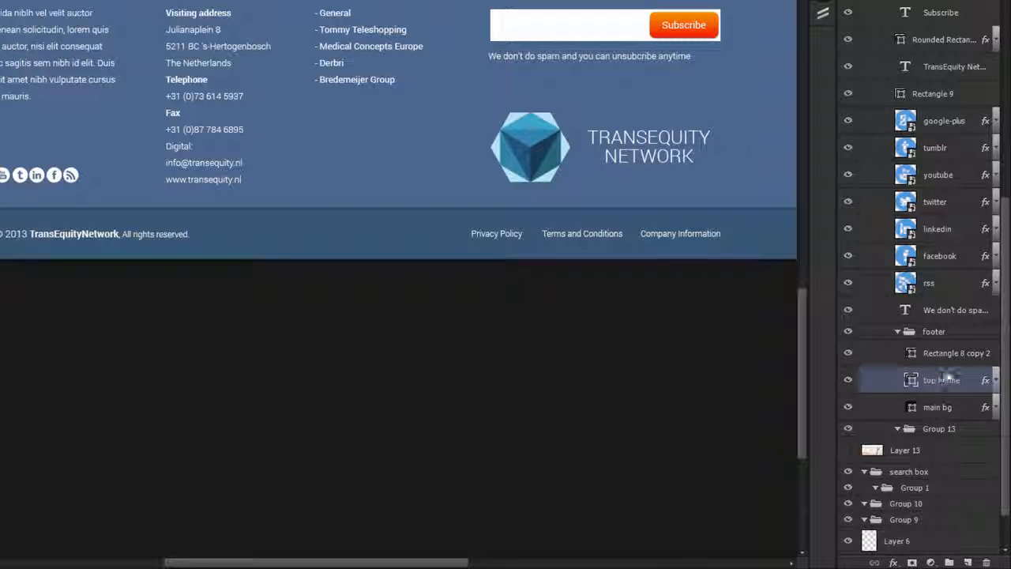
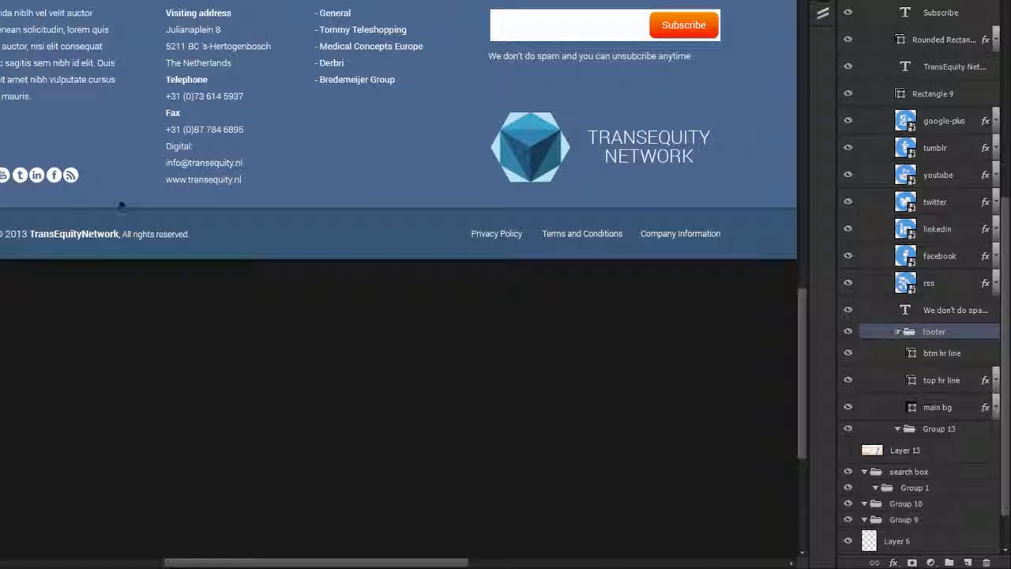
Step: Select the seven social media icon layers from google-plus to rss and rasterize the layers together with their layer styles
click(71, 174)
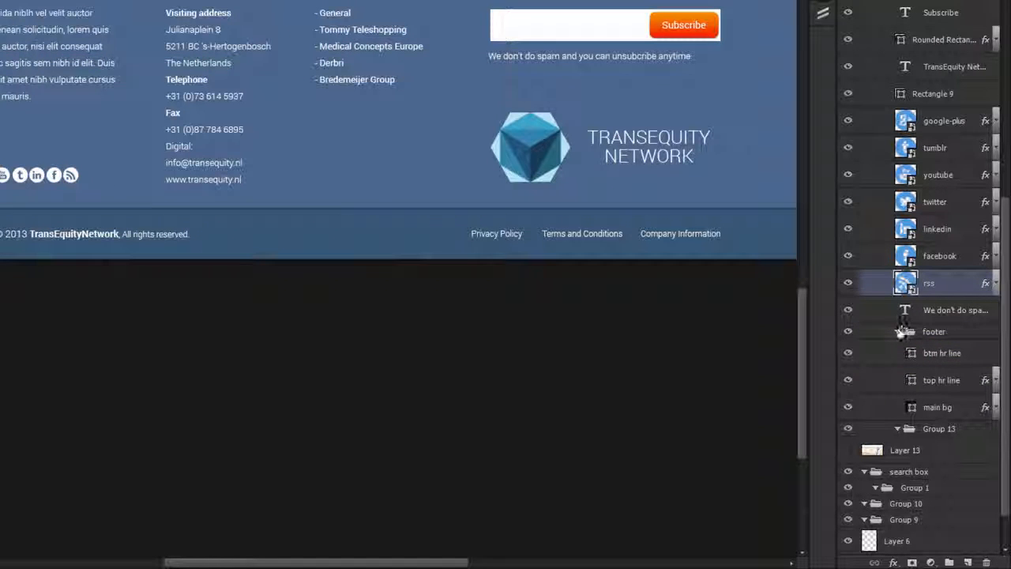
shift+click(940, 127)
right_click(940, 127)
click(861, 158)
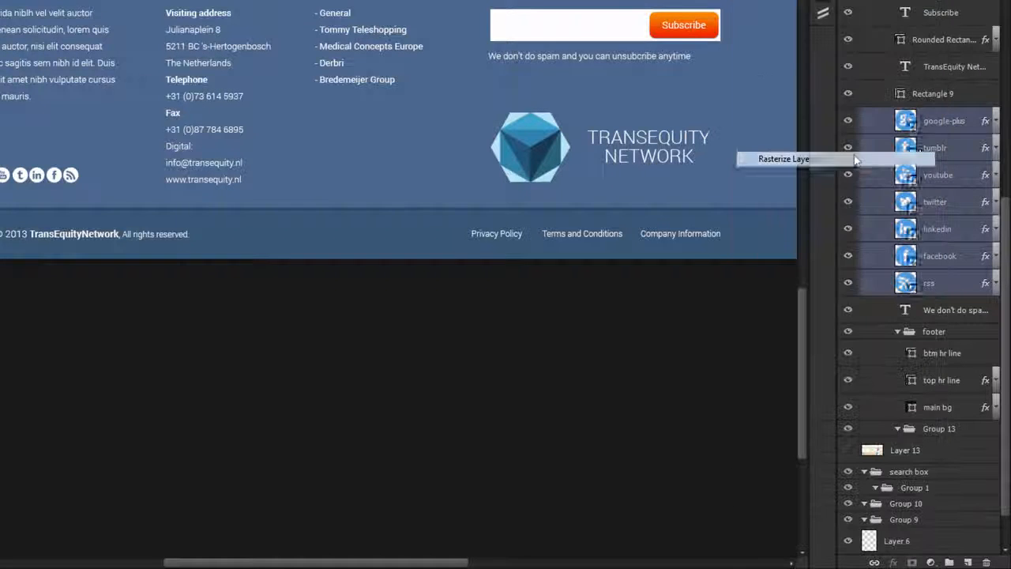
right_click(937, 148)
click(864, 139)
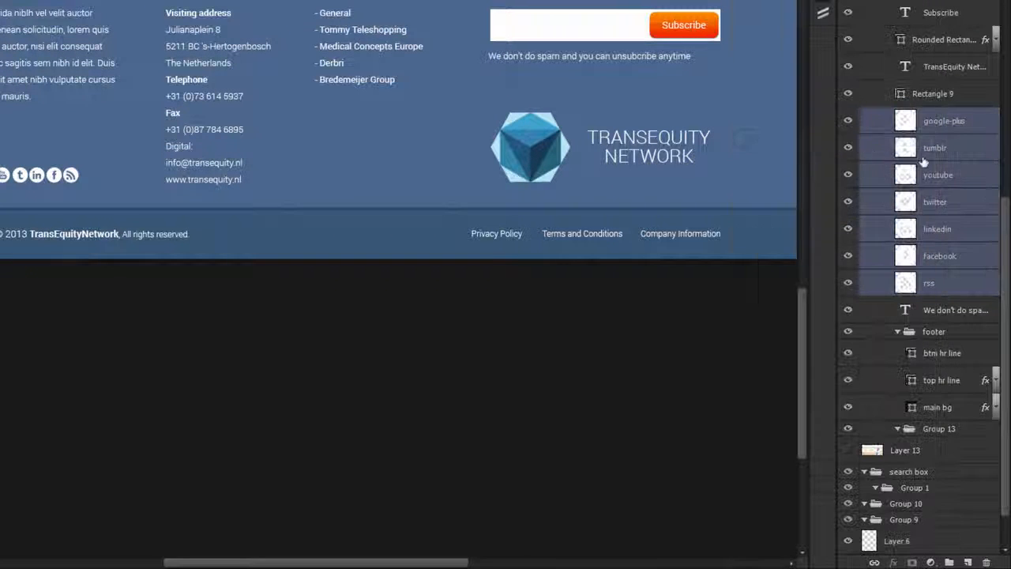
Step: Group the selected social icon layers and name the group social media
key(ctrl+g)
click(941, 234)
text(socia)
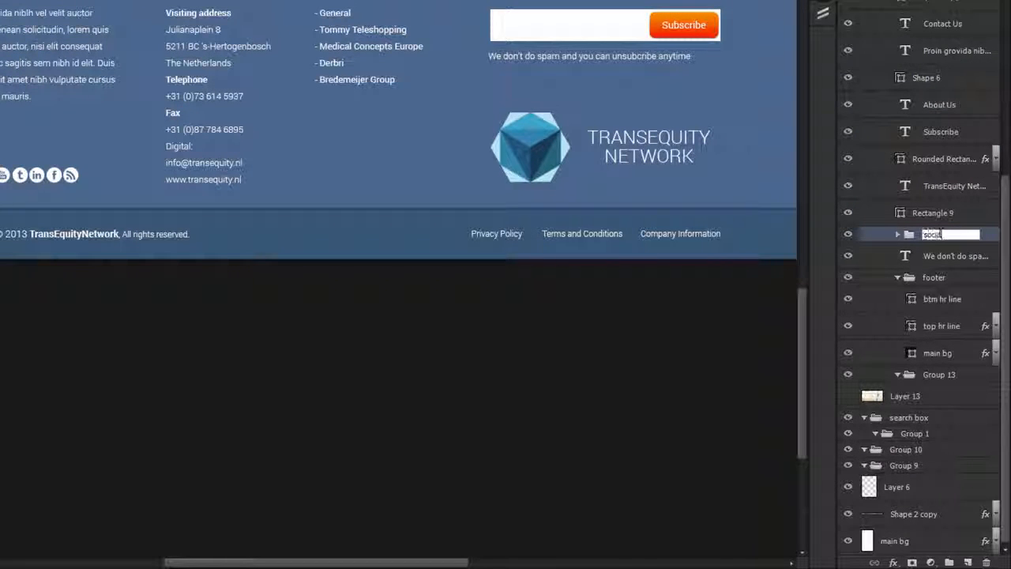
text(l media)
key(Return)
Step: Move the social media group into the footer group above btm hr line and toggle the footer's visibility to check it
drag(939, 235, 937, 296)
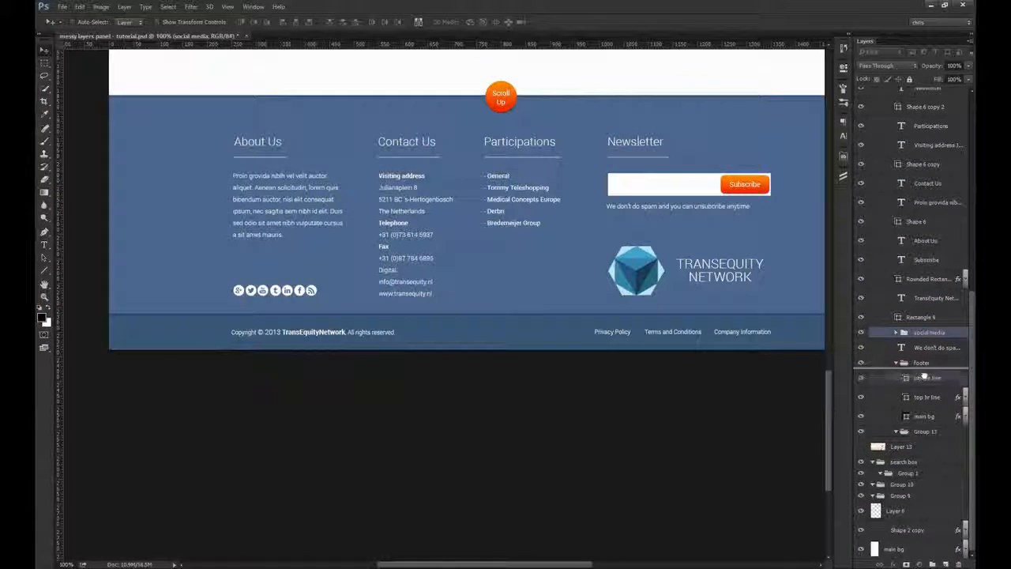
drag(924, 377, 923, 377)
click(861, 362)
click(861, 362)
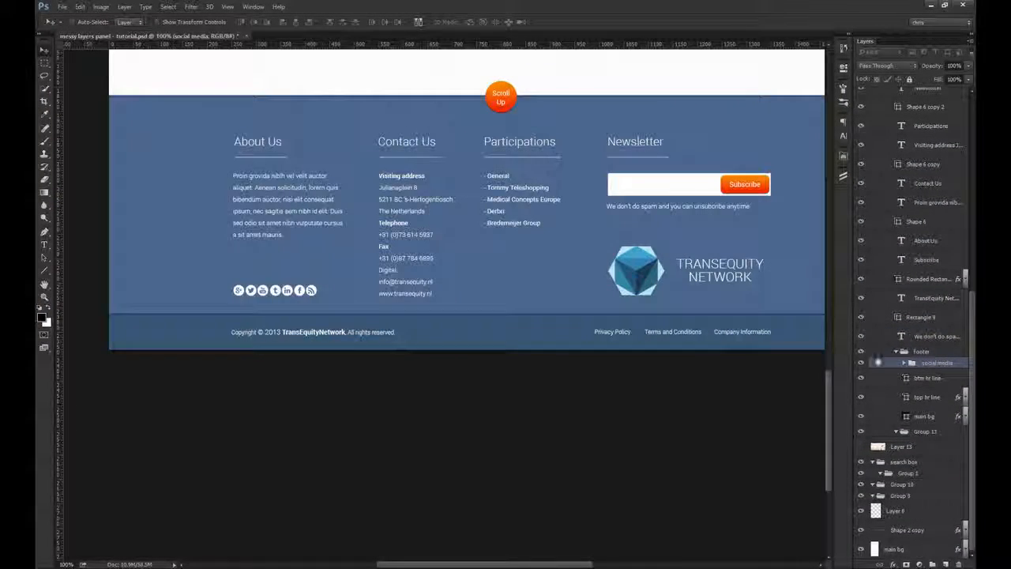
Step: Move the cube logo layer, Layer 16, into the footer group above social media, and collapse the footer group
click(637, 276)
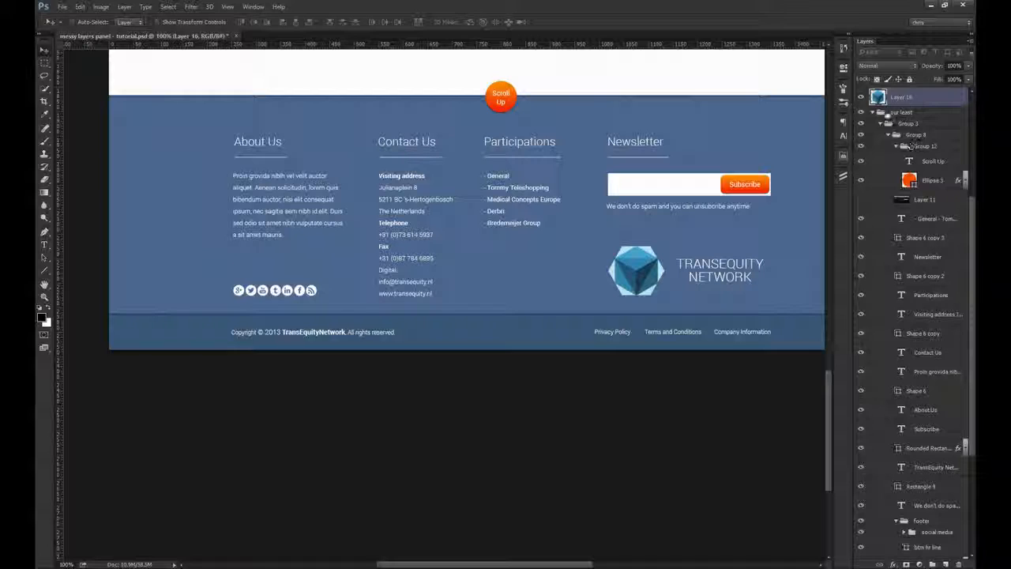
click(874, 113)
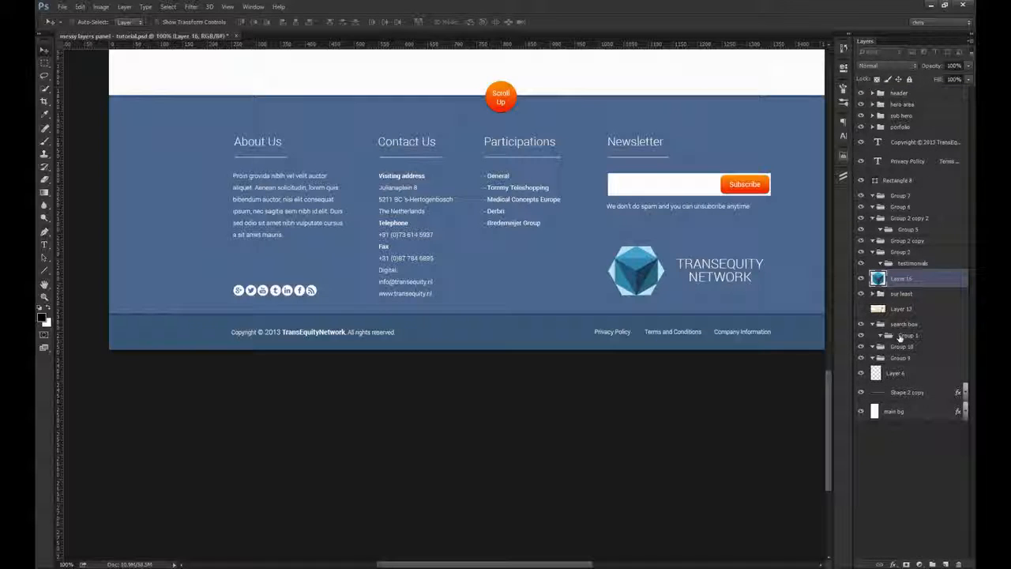
ctrl+click(711, 235)
click(898, 111)
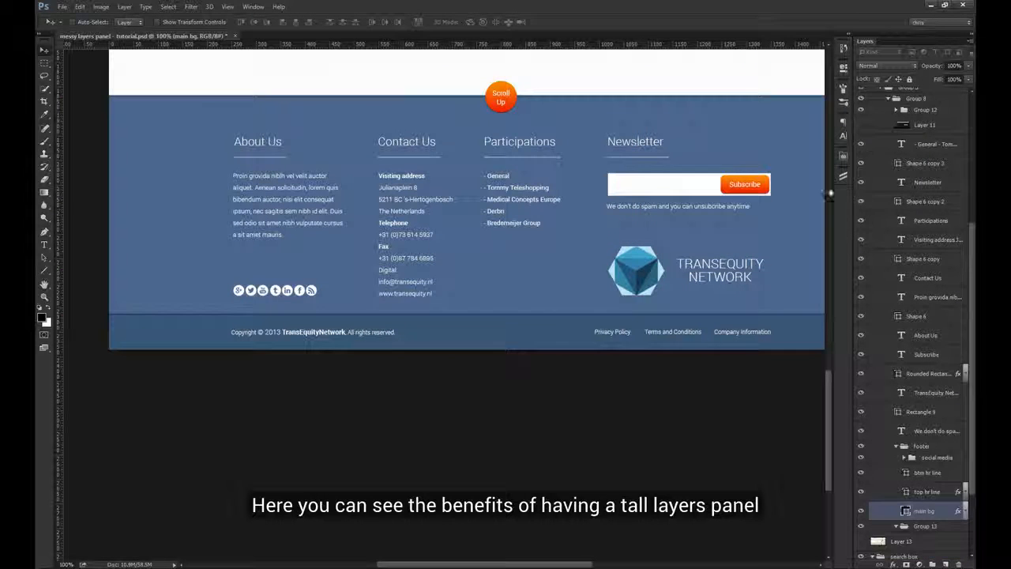
ctrl+click(647, 281)
click(916, 484)
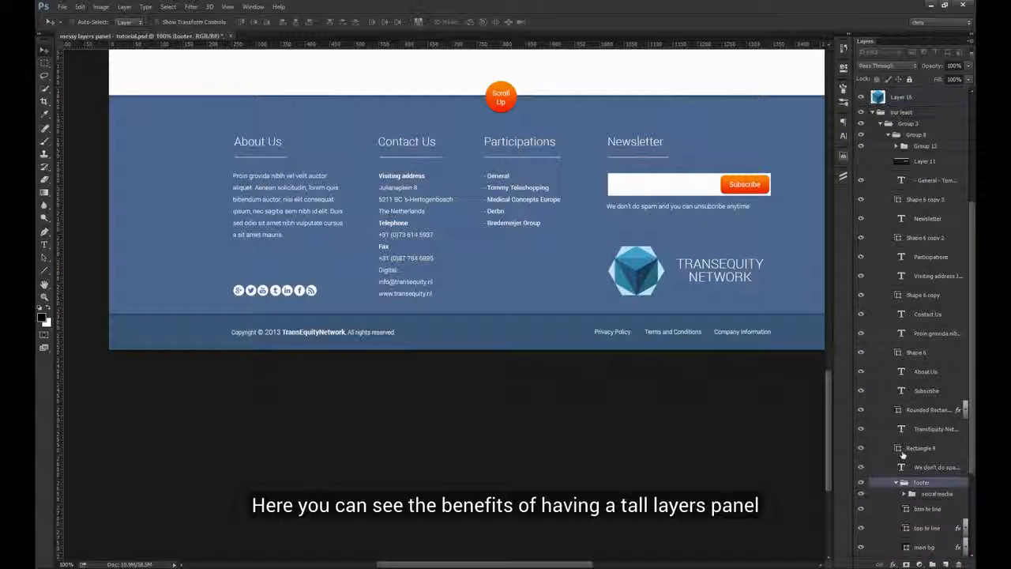
drag(911, 98, 930, 485)
click(901, 466)
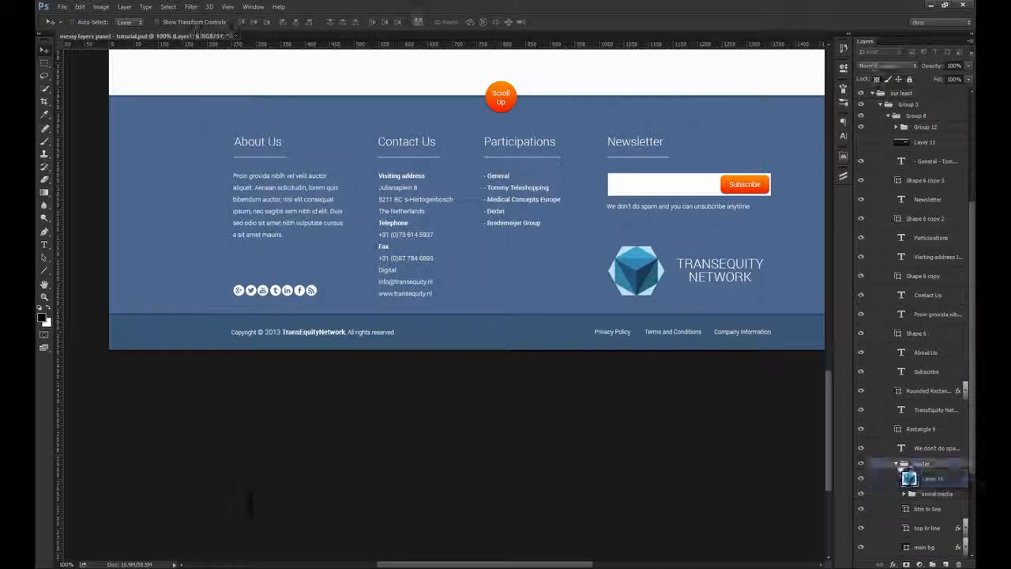
click(896, 466)
scroll(896, 467, down, 4)
scroll(896, 467, up, 4)
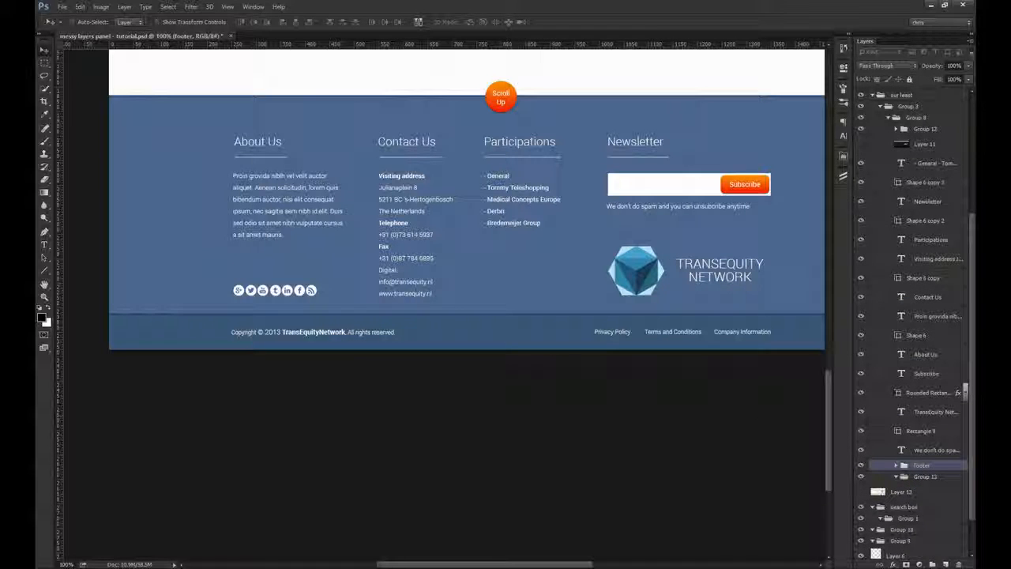
Step: Group the footer's About Us heading, its divider line and its paragraph, naming the group about us
ctrl+click(262, 144)
drag(278, 166, 284, 244)
key(v)
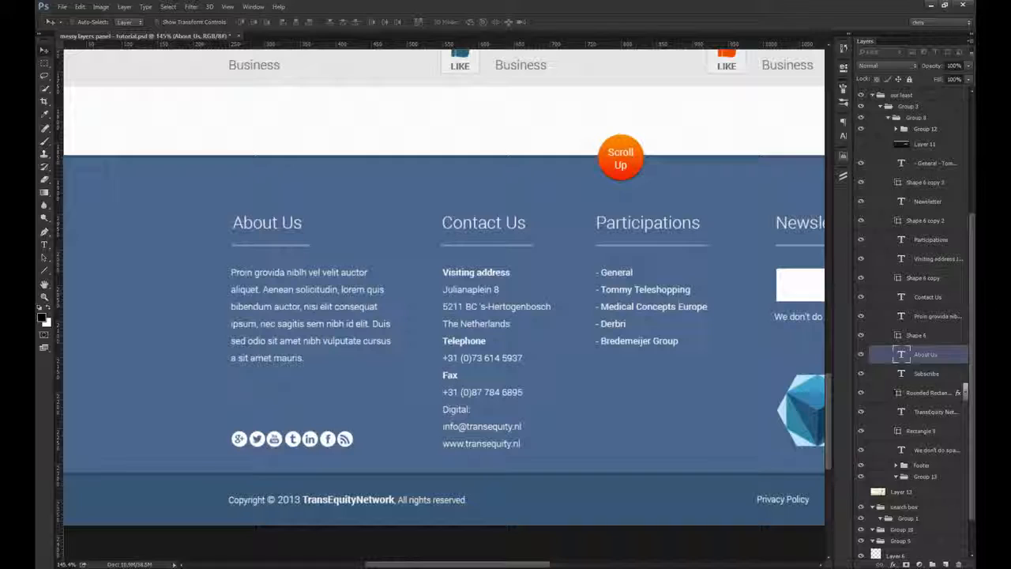
ctrl+shift+click(278, 284)
drag(264, 243, 309, 272)
ctrl+shift+click(302, 253)
key(ctrl+minus)
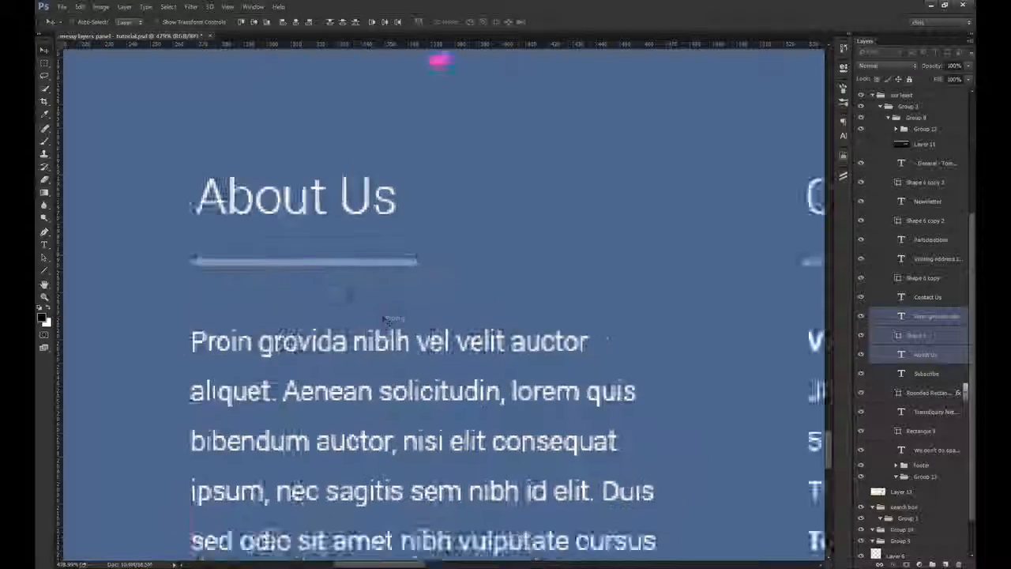
key(ctrl+g)
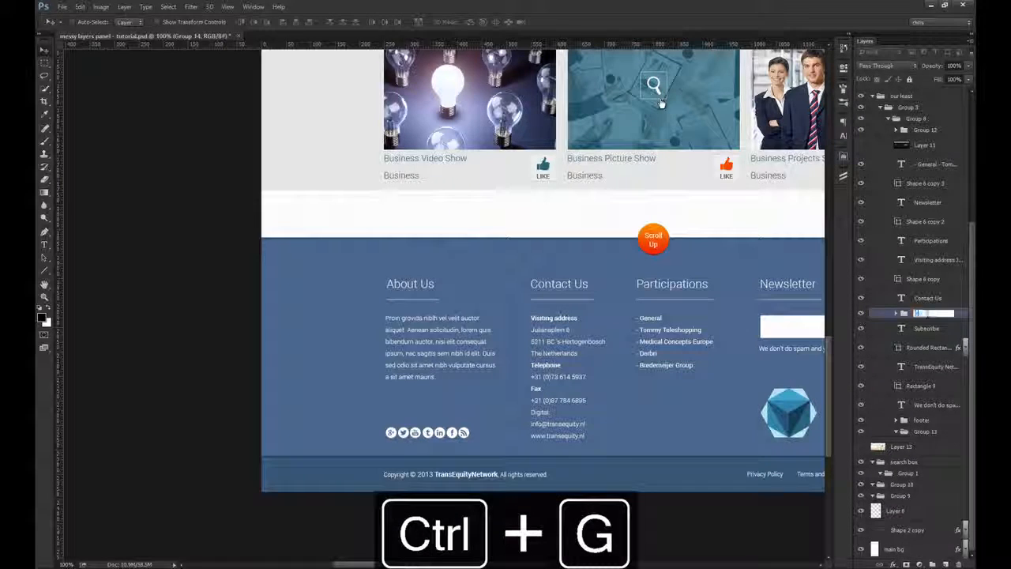
Step: Group the Contact Us heading, its divider line and the address text, naming the group contact us
drag(632, 313, 420, 277)
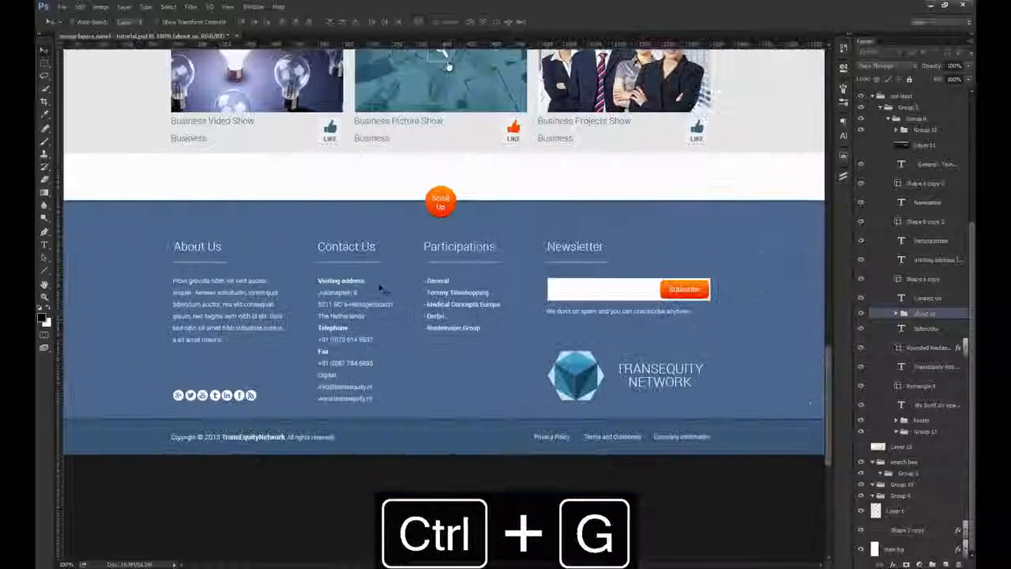
ctrl+click(376, 287)
drag(340, 276, 371, 272)
ctrl+shift+click(369, 190)
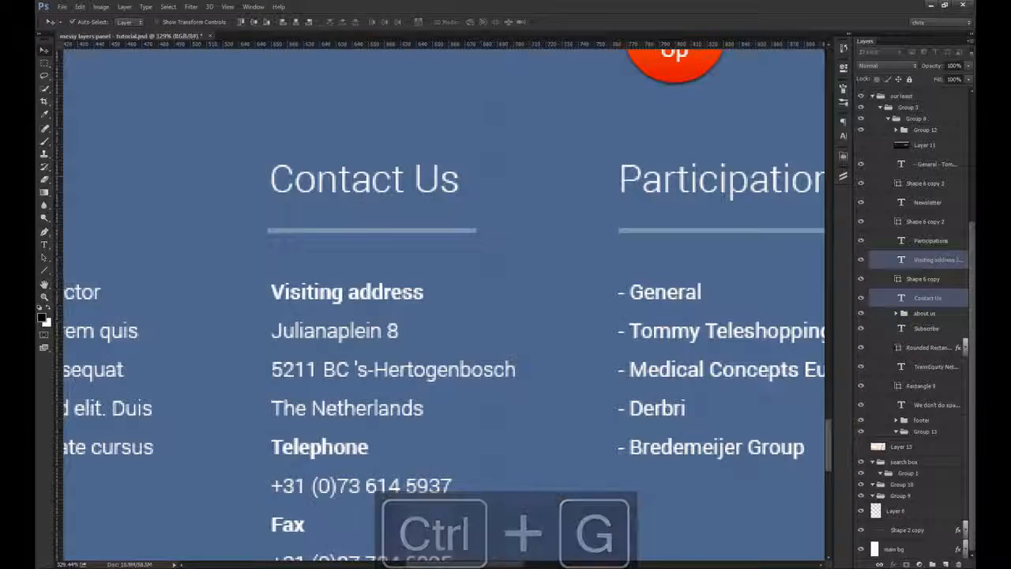
ctrl+shift+click(359, 232)
key(ctrl+1)
key(ctrl+g)
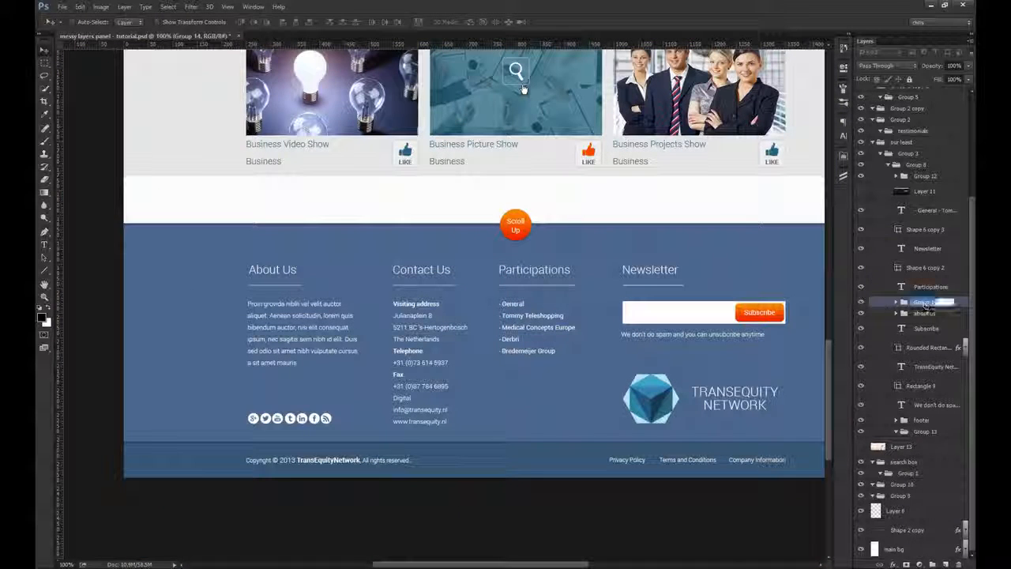
text(contact us)
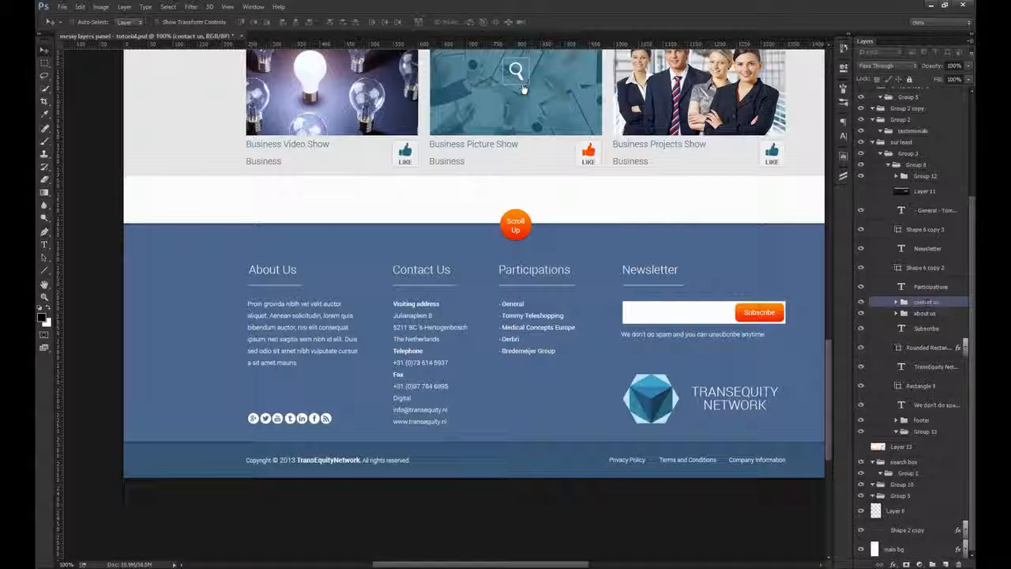
Step: Group the Participations heading, its divider line and the list text, naming the group participations
drag(689, 268, 397, 336)
ctrl+click(401, 336)
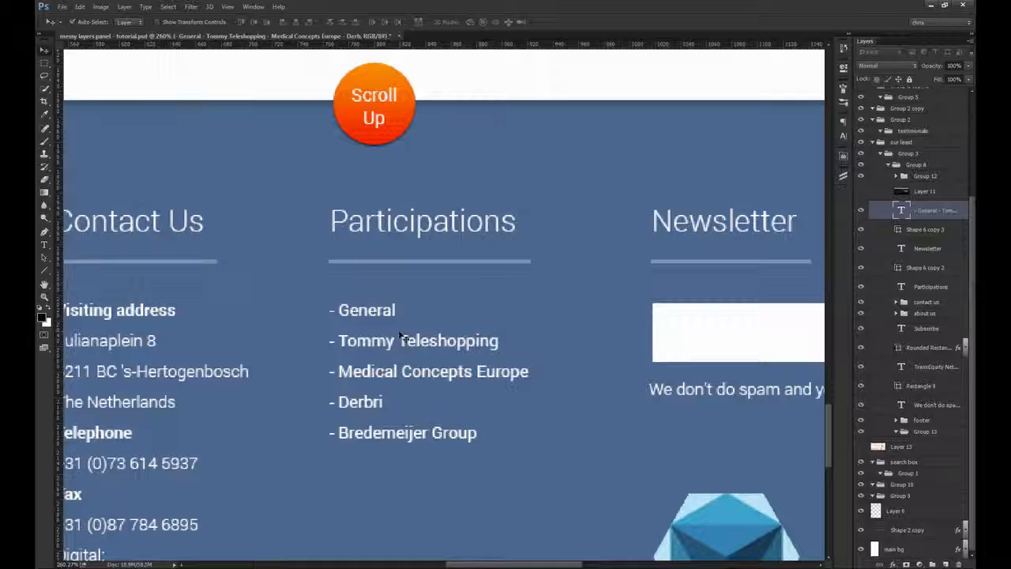
ctrl+shift+click(435, 234)
drag(521, 212, 280, 332)
ctrl+shift+click(422, 274)
key(ctrl+1)
key(ctrl+g)
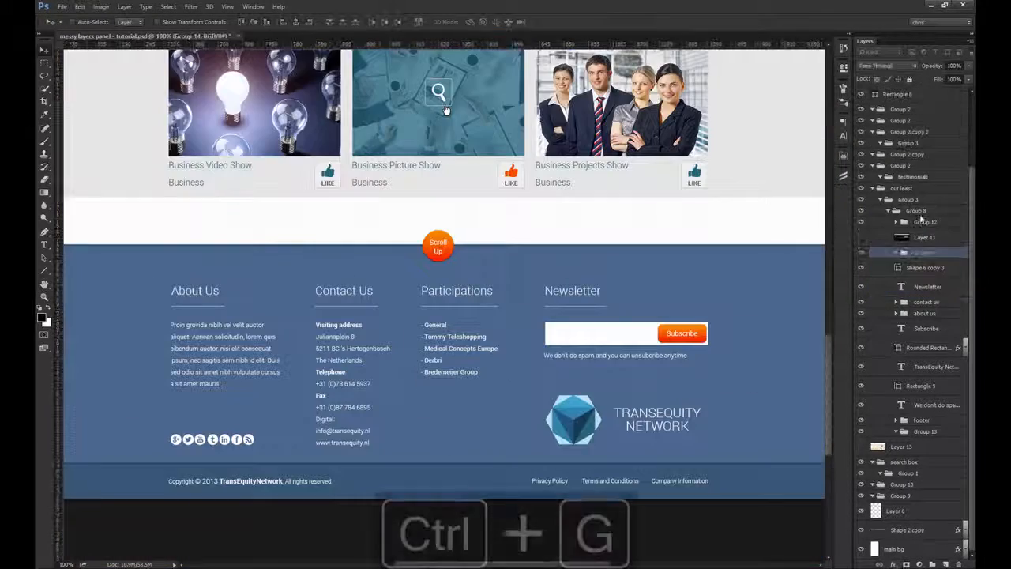
double_click(925, 252)
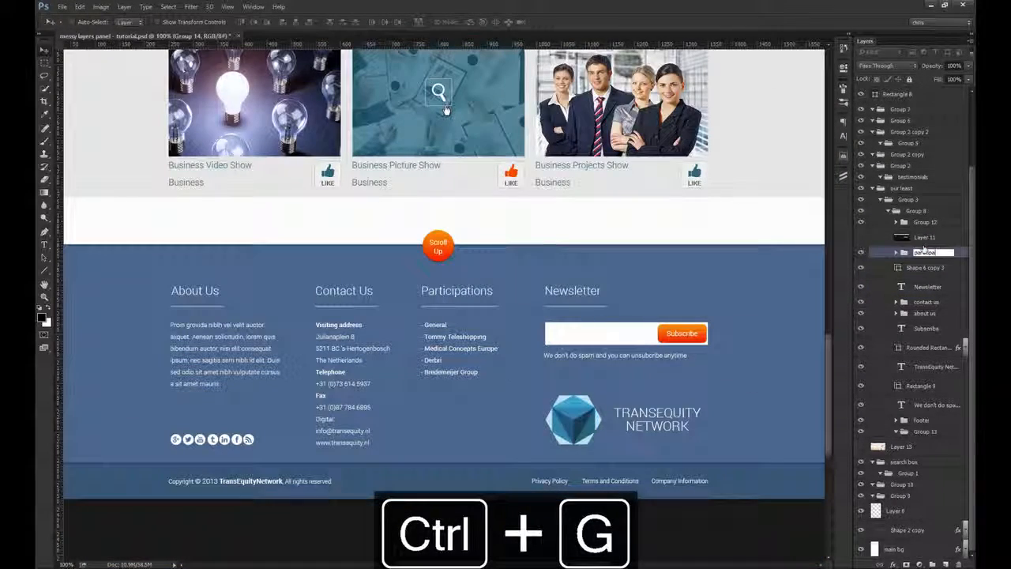
text(participations)
Step: Rename the newsletter's white box, Rectangle 9, as field and the orange rounded rectangle behind Subscribe as btn
click(921, 386)
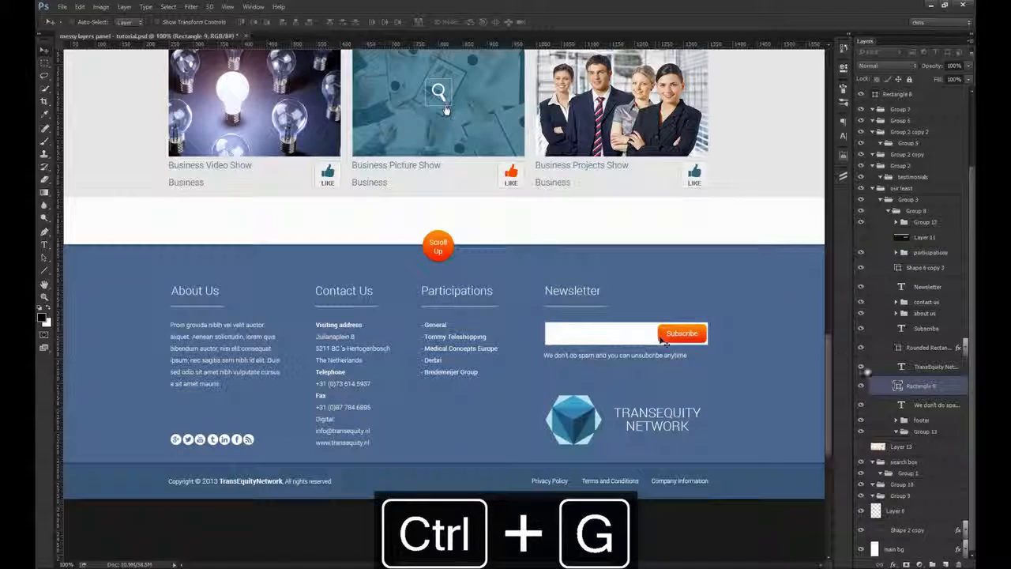
double_click(922, 387)
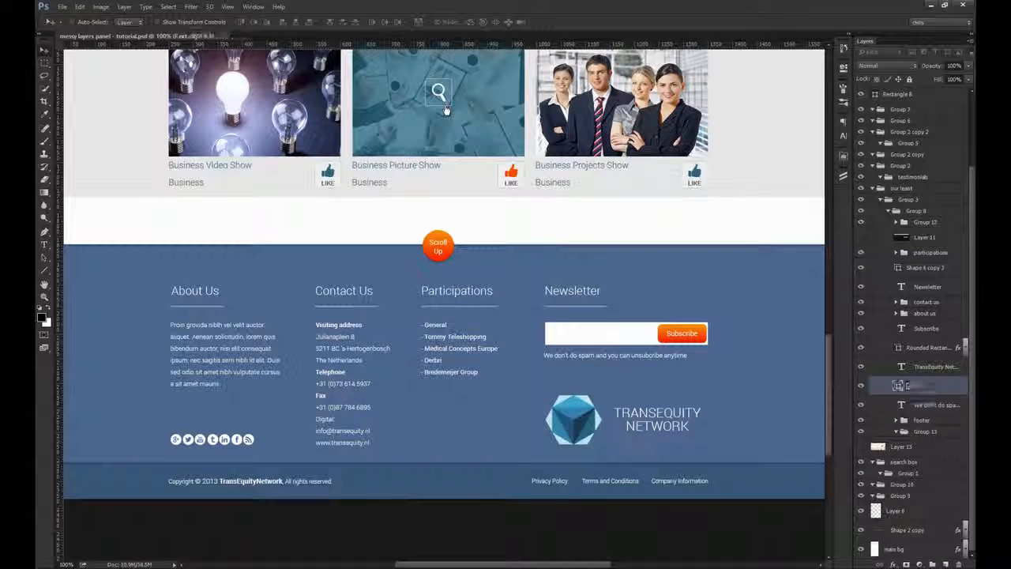
scroll(722, 318, up, 4)
ctrl+click(691, 356)
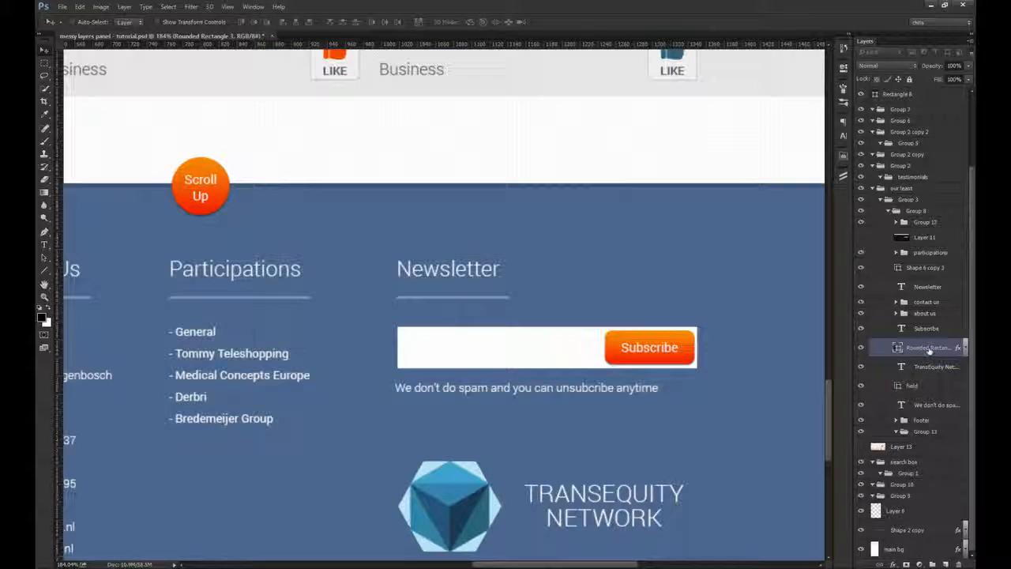
Step: Try moving the orange button and the white newsletter field upwards to identify each shape, undoing each move
drag(665, 337, 676, 308)
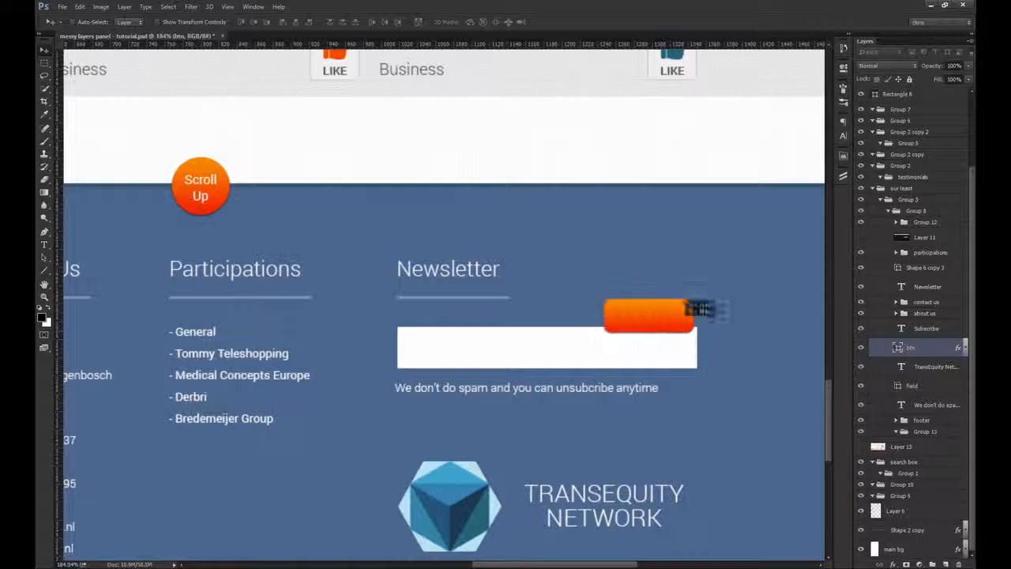
key(ctrl+z)
drag(560, 355, 562, 324)
key(ctrl+z)
Step: Group the newsletter's white field, orange button and Subscribe text, toggle the group's visibility to check it, and name it field
click(695, 354)
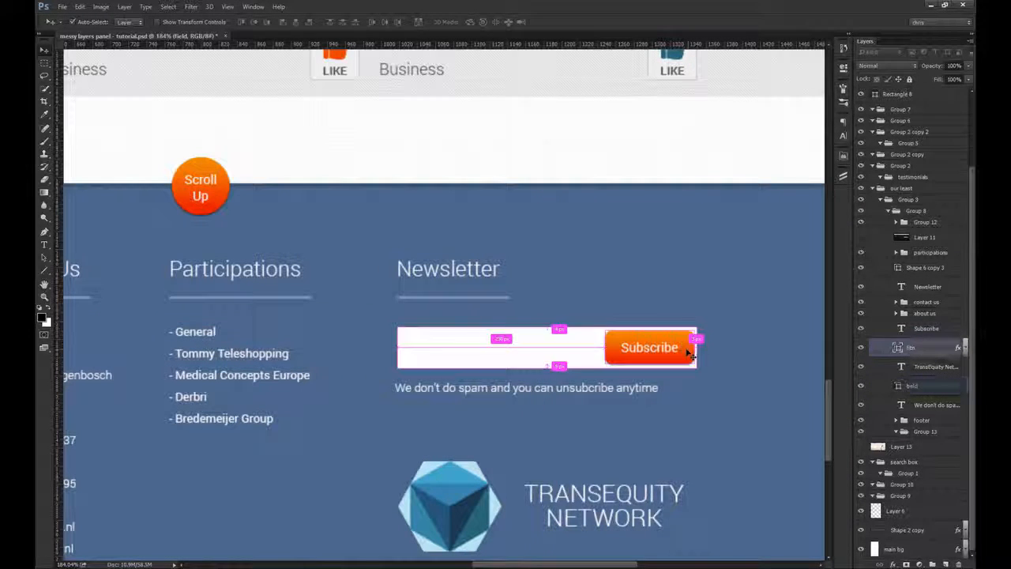
shift+click(650, 345)
shift+click(582, 352)
key(ctrl+g)
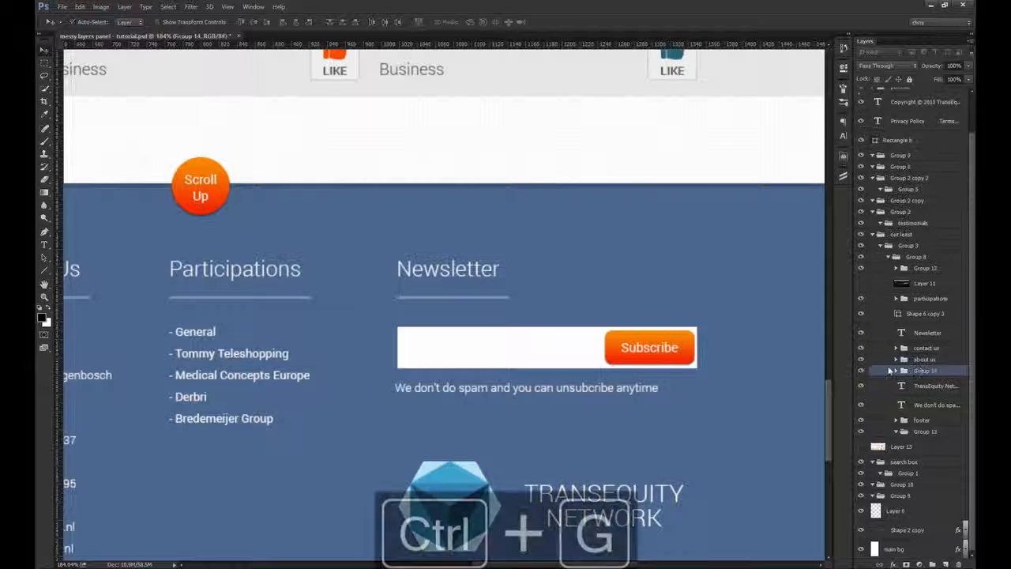
click(860, 372)
click(860, 372)
click(860, 371)
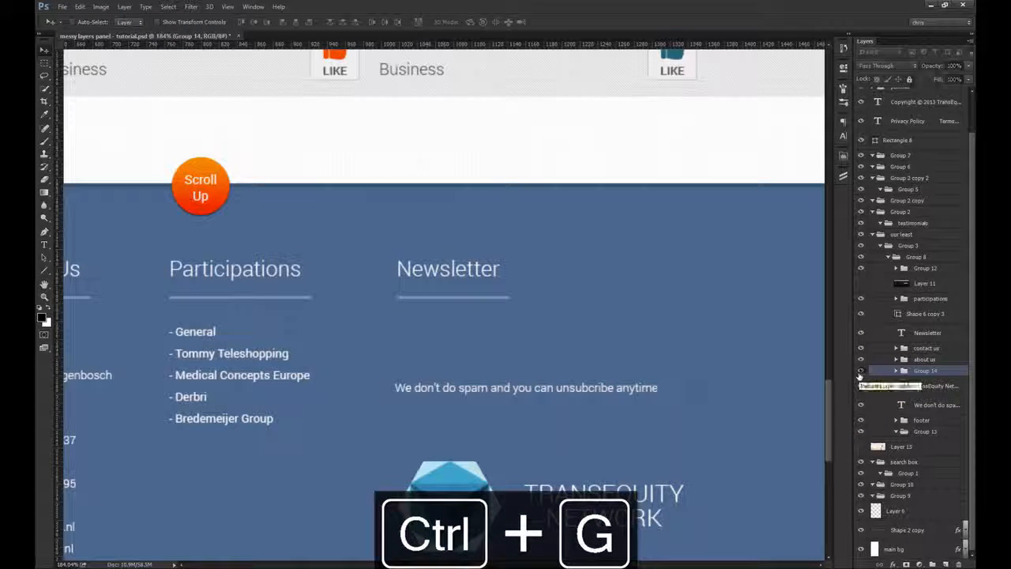
click(861, 371)
double_click(925, 371)
text(field)
key(Return)
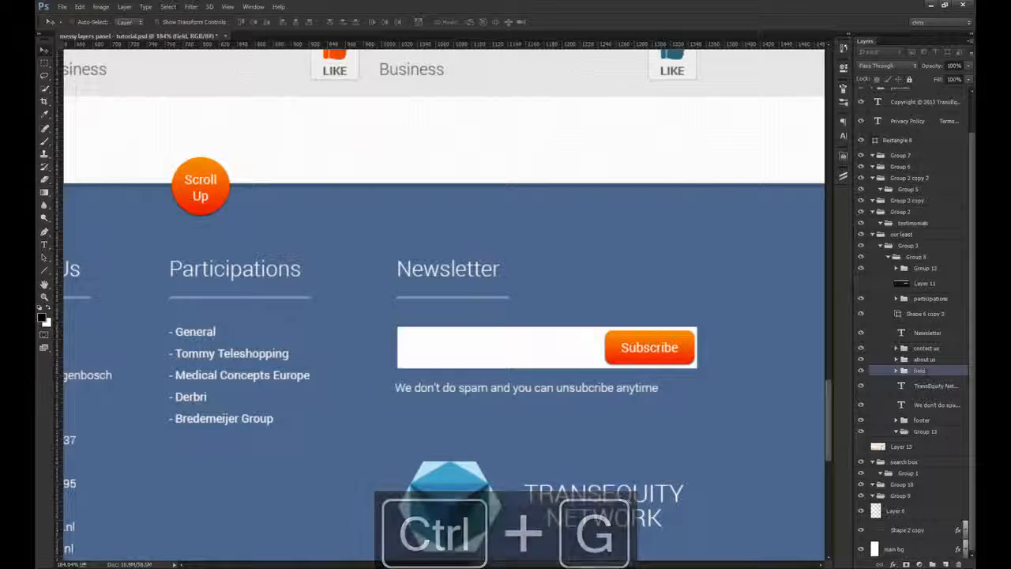
Step: Toggle the footer group's visibility to check which footer elements it contains
key(ctrl+1)
click(921, 420)
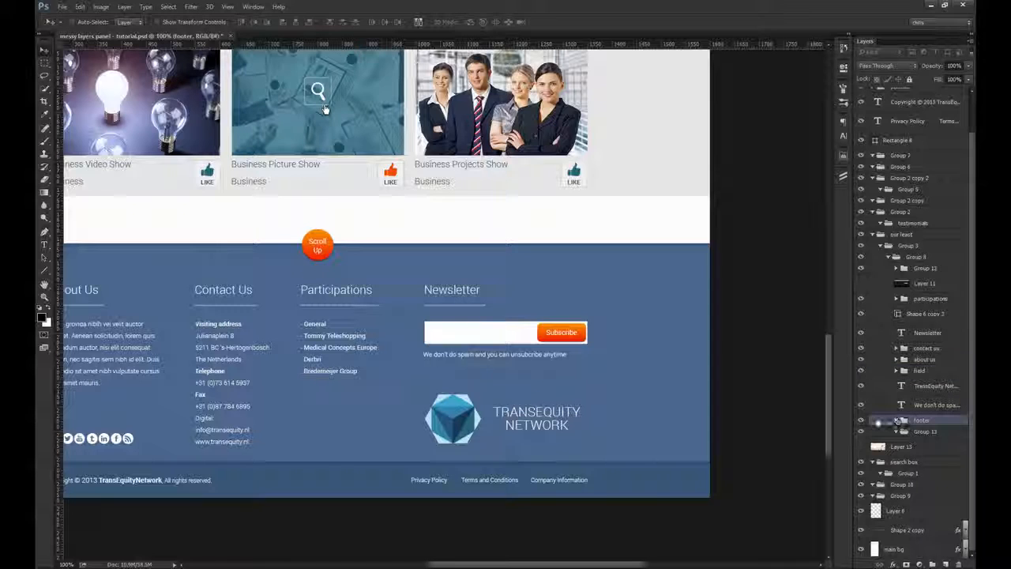
click(861, 419)
drag(567, 355, 664, 310)
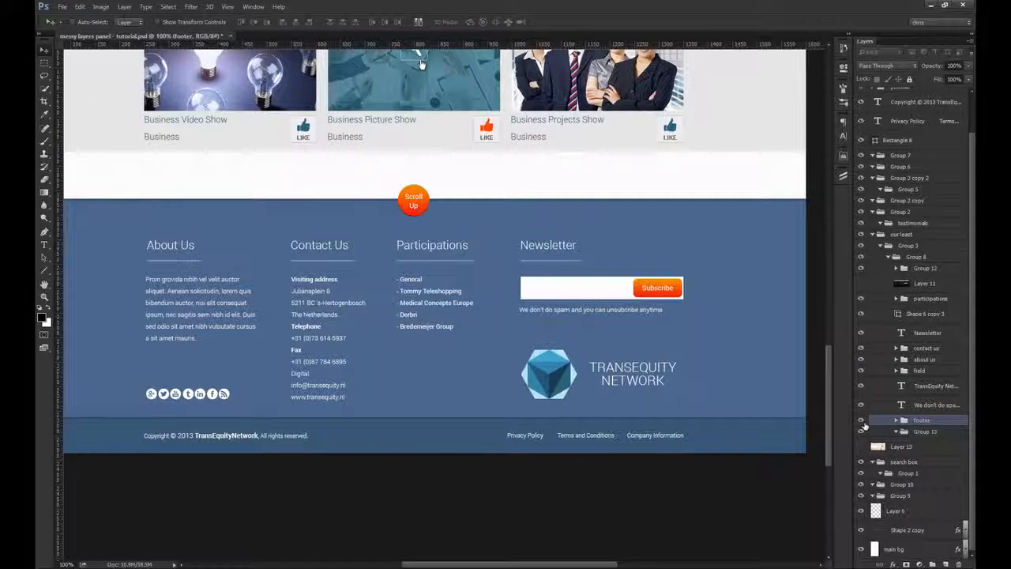
Step: Expand the footer group and move the contact us and about us groups into it above Layer 16
click(896, 420)
click(926, 347)
shift+click(922, 370)
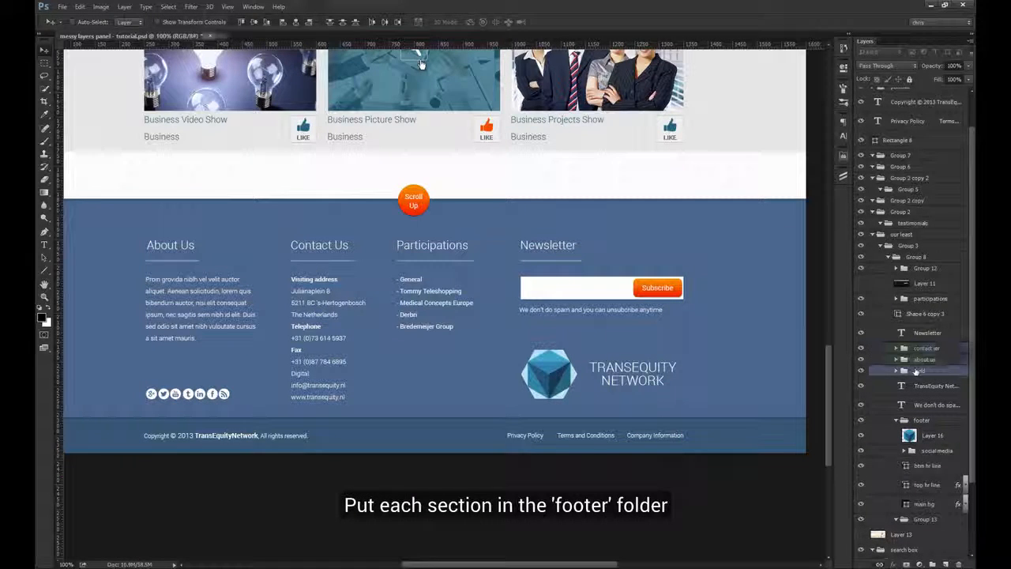
drag(930, 370, 918, 420)
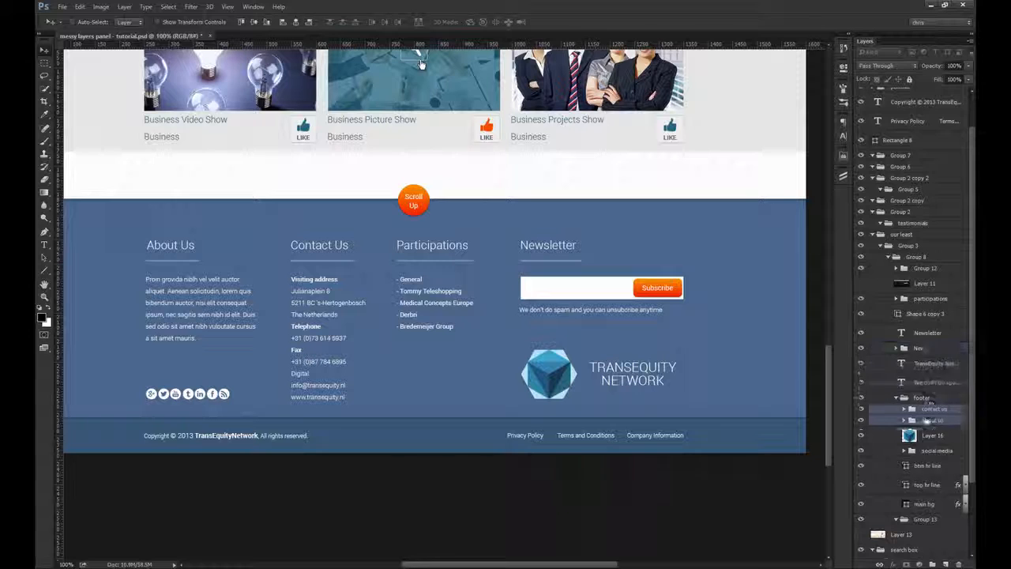
click(924, 300)
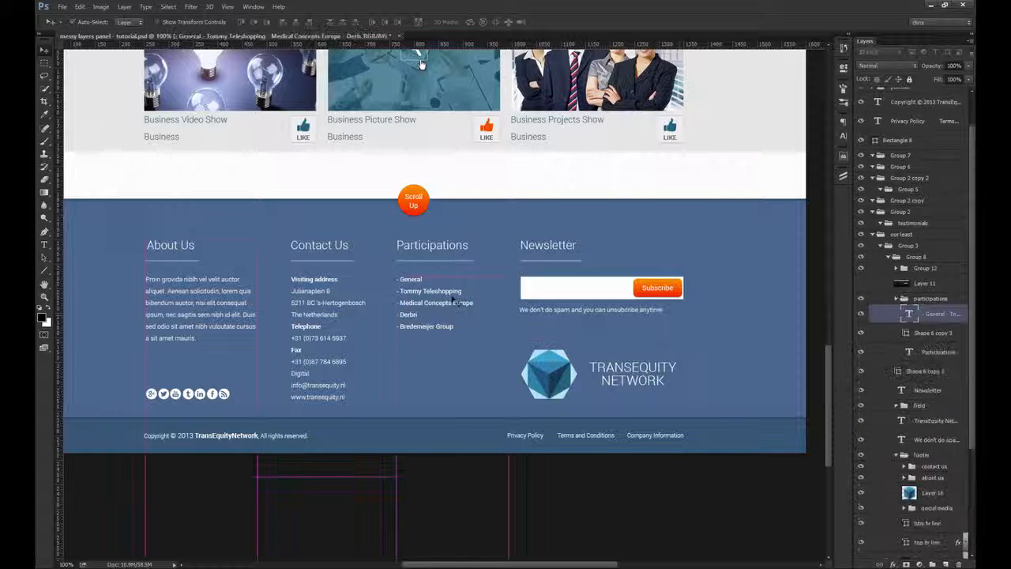
Step: Move the participations group into the footer group, then try shifting the Newsletter heading upwards to identify it and undo that shift
drag(935, 403, 934, 398)
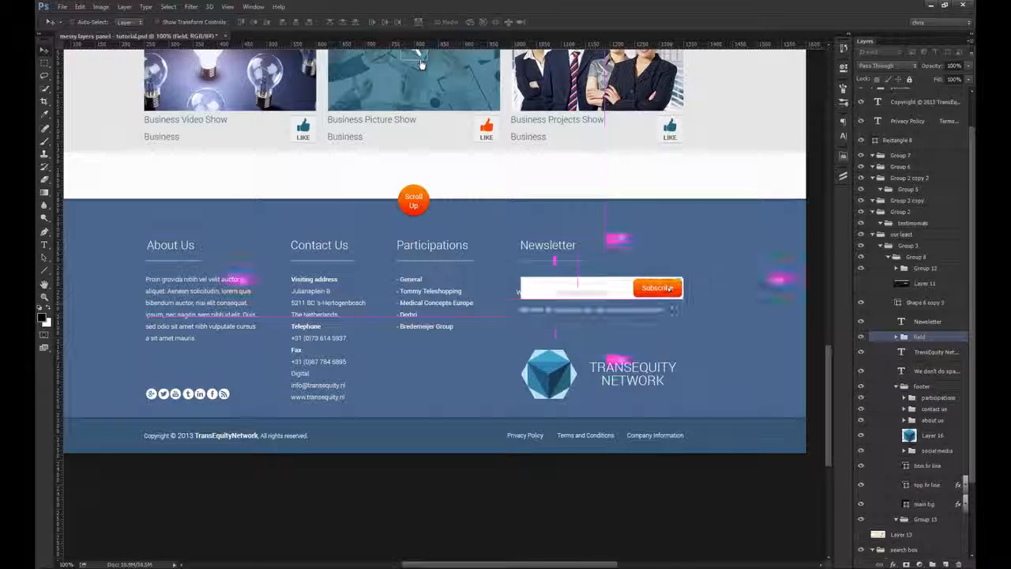
ctrl+click(565, 249)
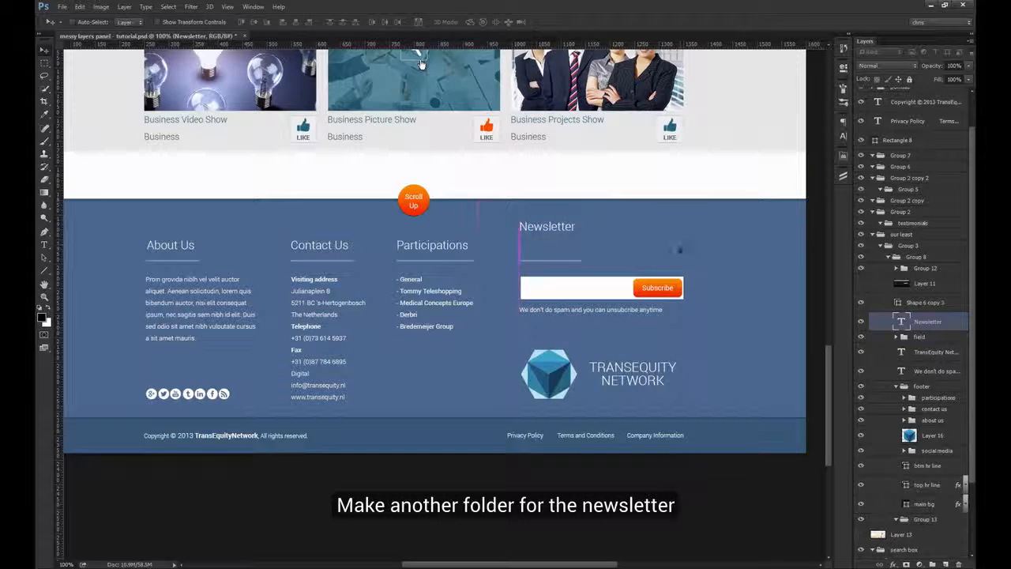
key(ctrl+z)
Step: Group the Newsletter heading, its underline, the field group and the spam note as newsletter, and move it into the footer group
scroll(614, 250, up, 5)
ctrl+shift+click(488, 283)
drag(513, 290, 519, 264)
key(ctrl+z)
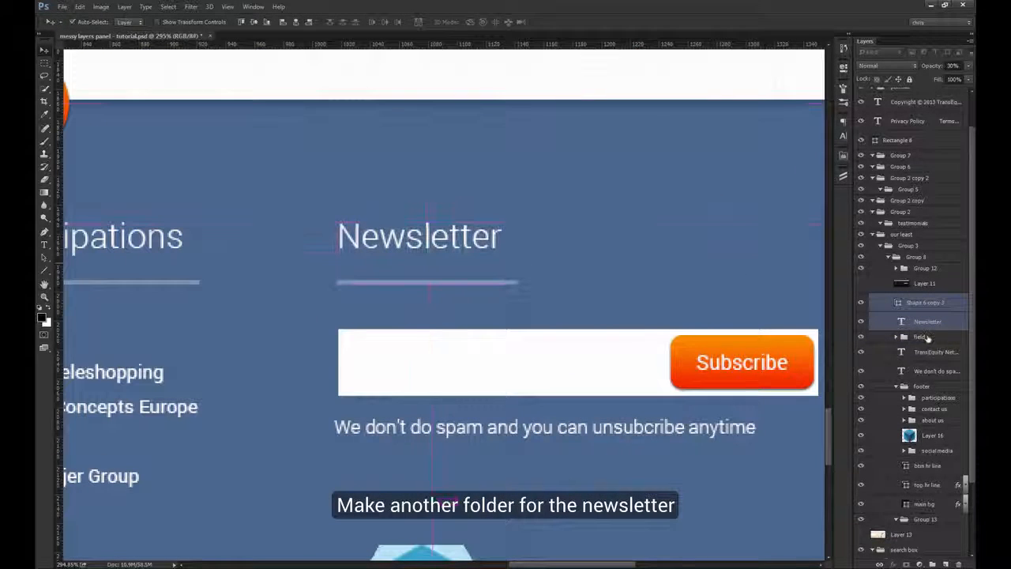
ctrl+click(927, 339)
ctrl+shift+click(644, 424)
key(ctrl+g)
double_click(926, 299)
text(newslett)
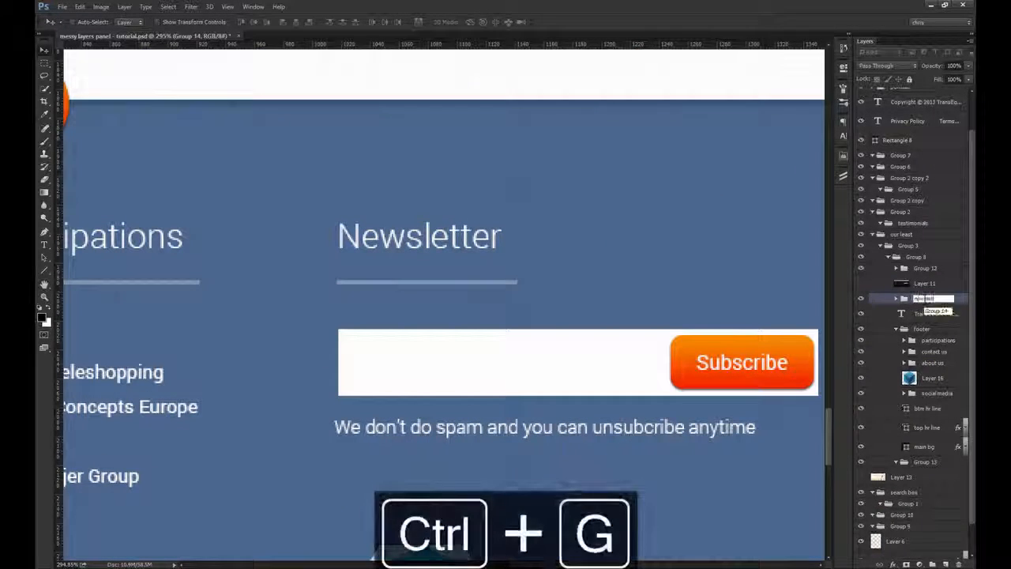
text(er)
key(Return)
key(ctrl+1)
drag(926, 299, 934, 331)
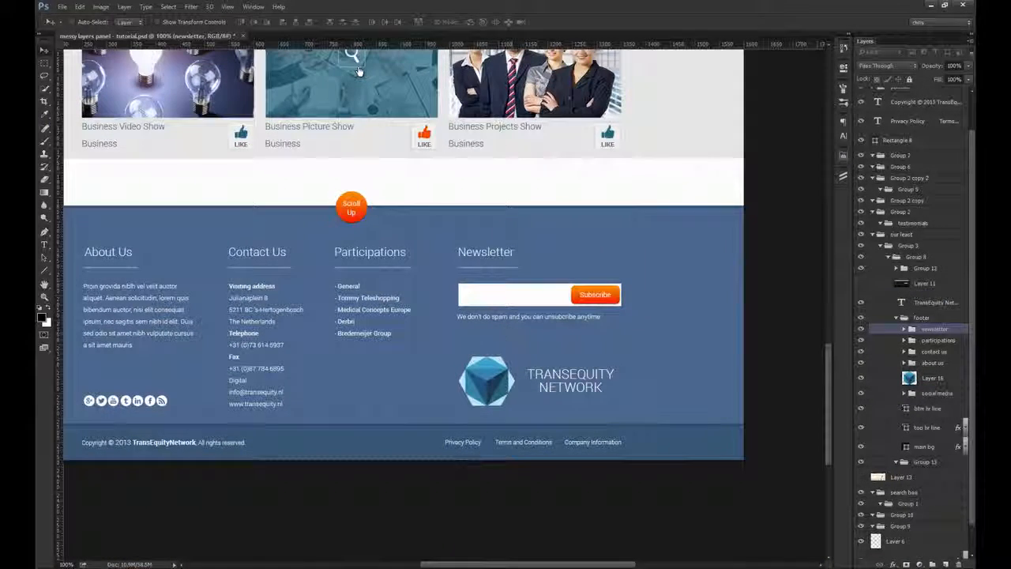
Step: Rename the Rectangle 8 layer behind the footer's copyright bar as bg
click(416, 445)
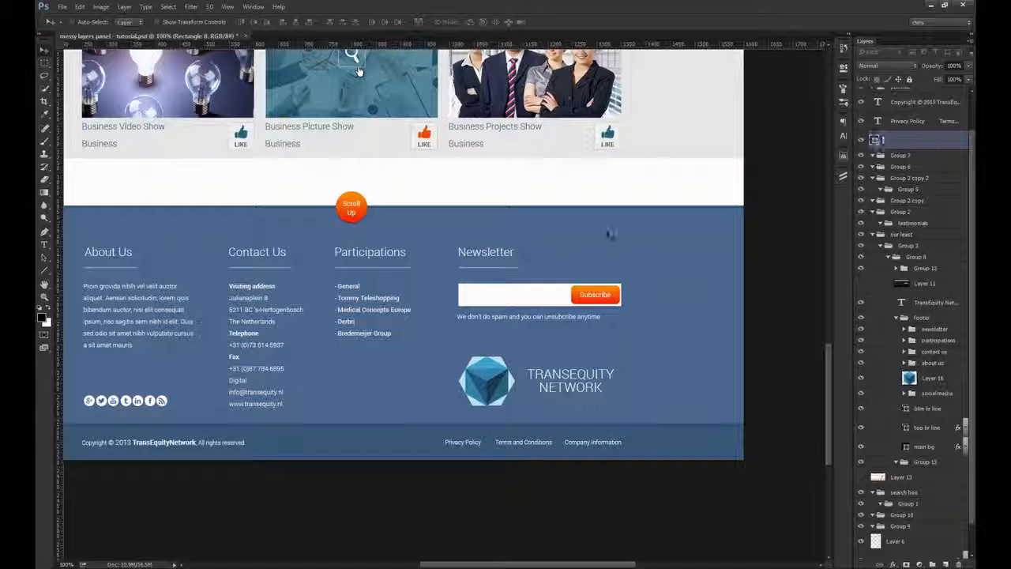
text(bg)
key(Return)
Step: Group the bg, copyright and Privacy Policy text layers, name the group btm part, and move it into the footer group
drag(458, 348, 528, 342)
drag(513, 426, 445, 436)
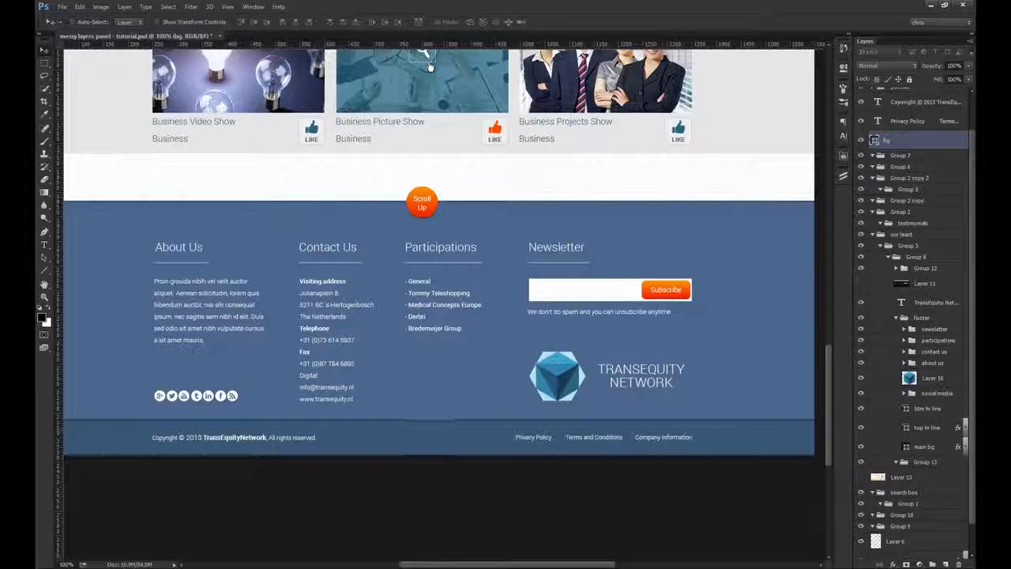
ctrl+shift+click(289, 437)
key(ctrl+g)
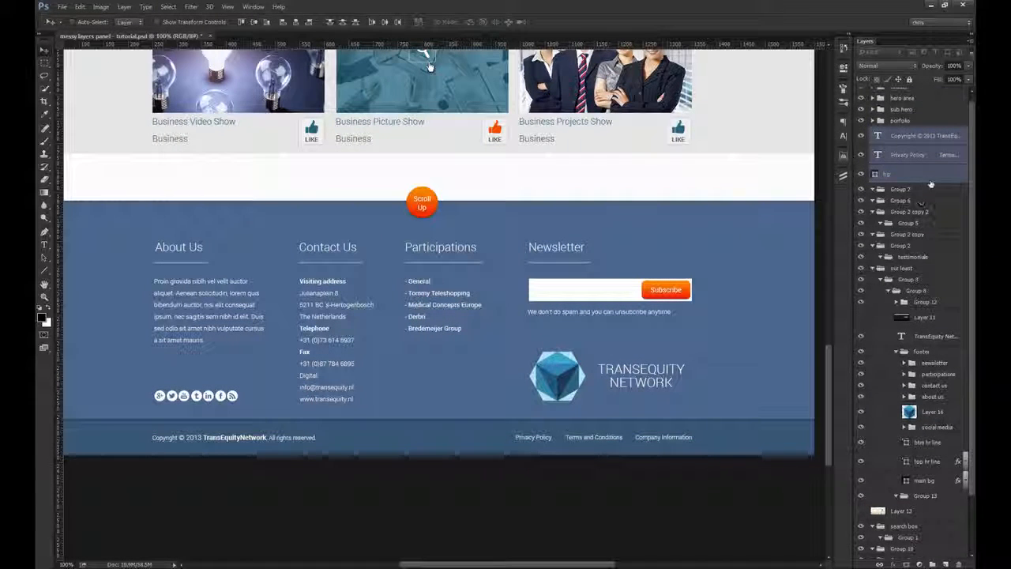
double_click(903, 132)
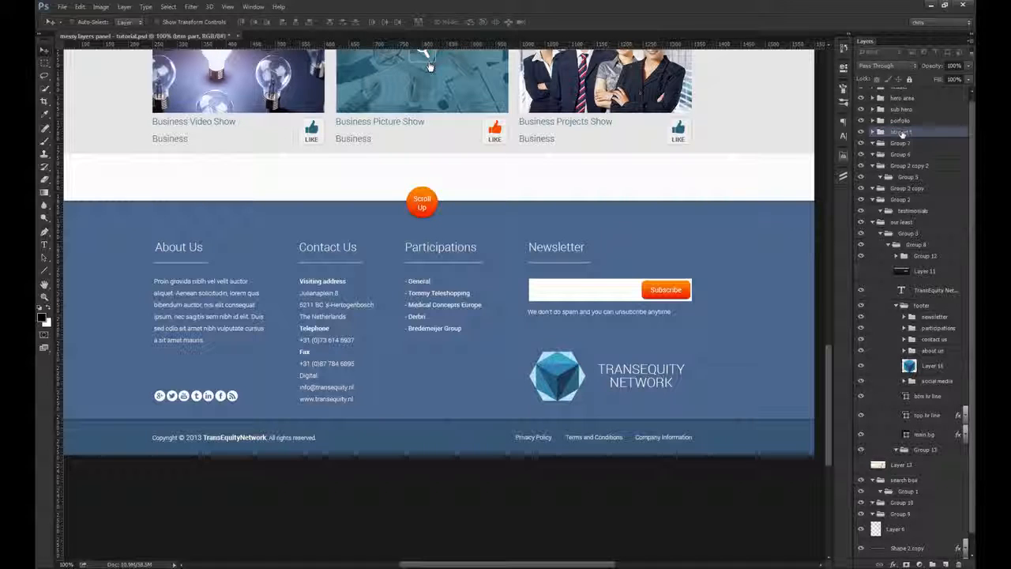
drag(932, 316, 933, 311)
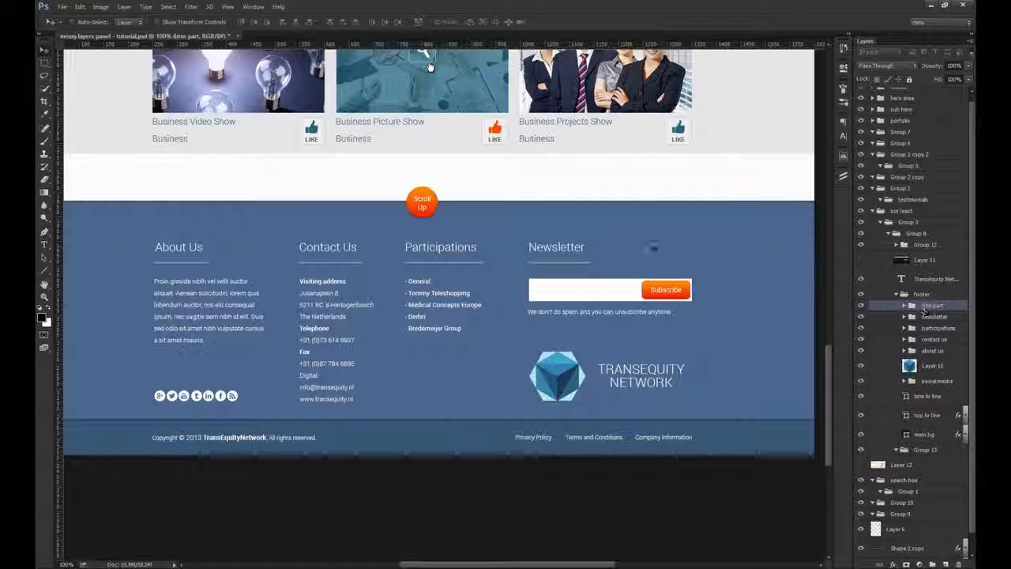
Step: Rename Group 12, which holds the orange Scroll Up button, as scroll up and move it into the footer group
ctrl+click(431, 207)
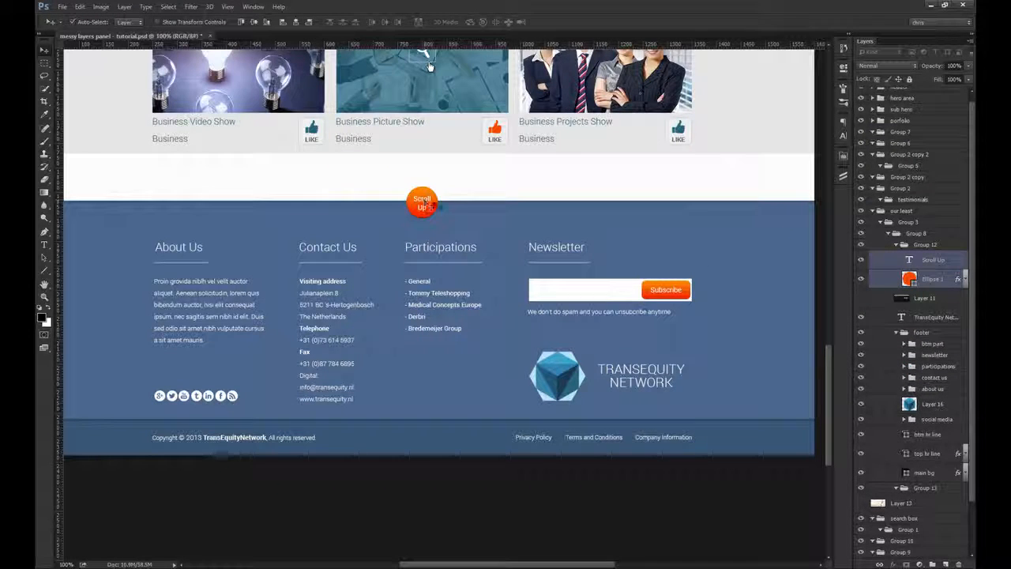
click(898, 246)
click(922, 246)
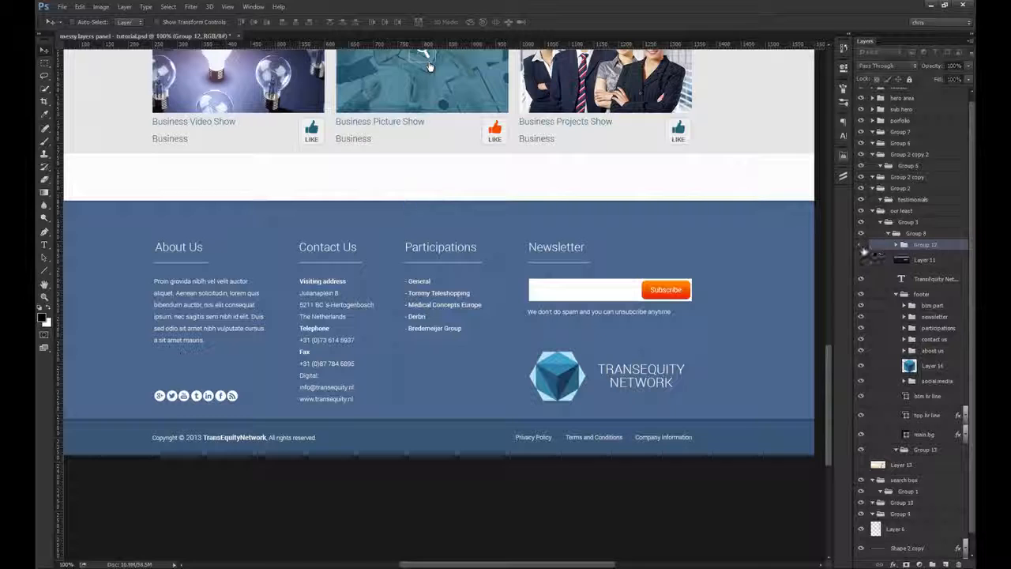
drag(923, 246, 929, 300)
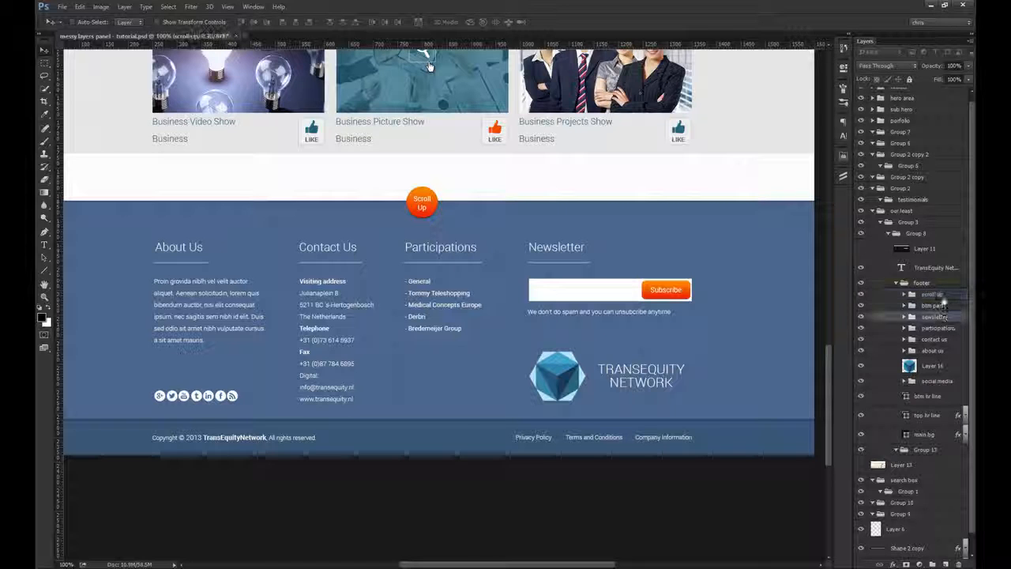
Step: Toggle the footer group's visibility to check its contents, and move the collapsed group out to directly below the portfolio group
click(861, 282)
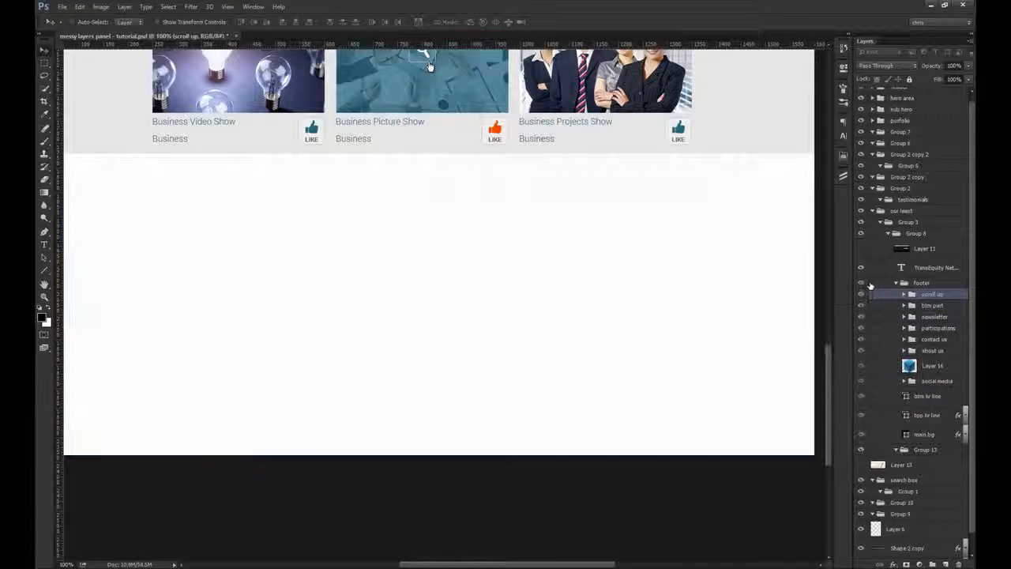
click(861, 282)
click(895, 282)
key(ctrl+shift+bracketright)
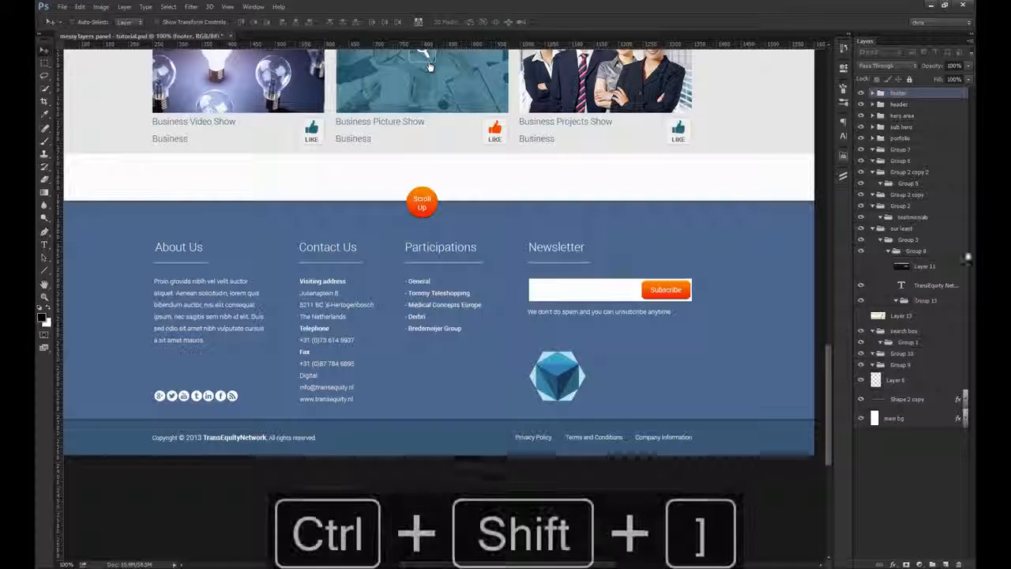
drag(914, 116, 912, 144)
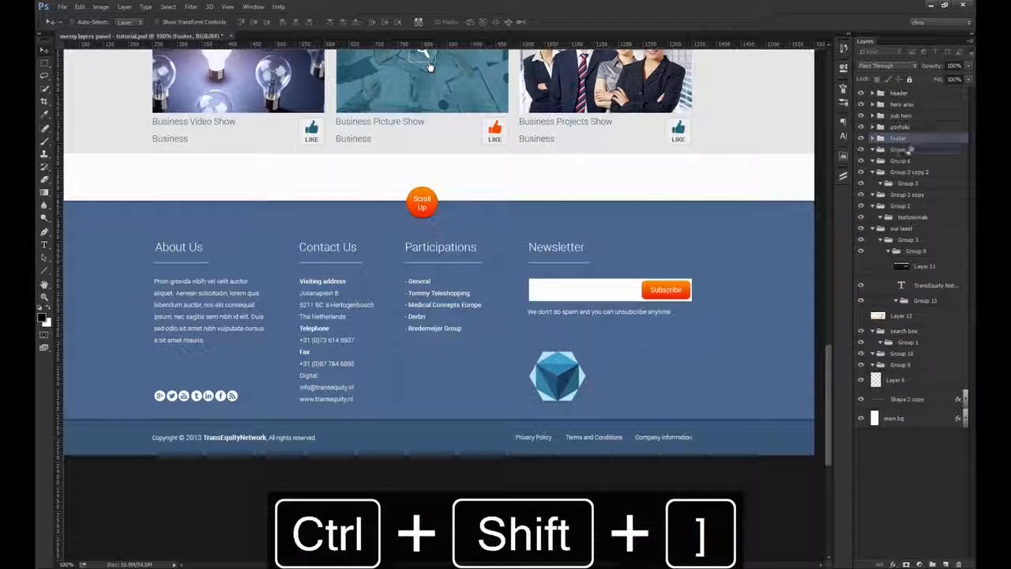
Step: Delete all the leftover groups and layers from Group 7 down to Group 9
click(910, 150)
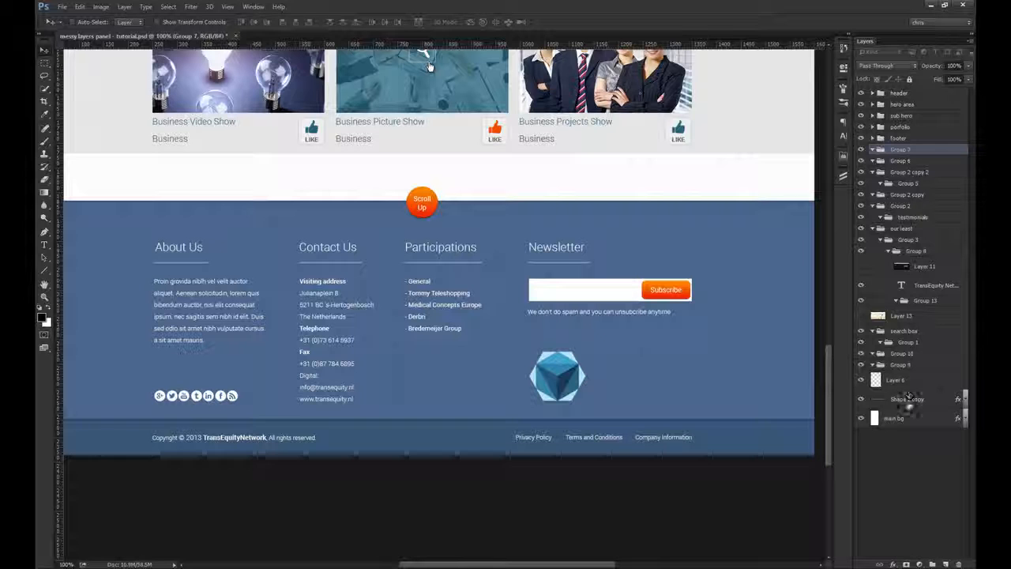
shift+click(907, 366)
key(ctrl+0)
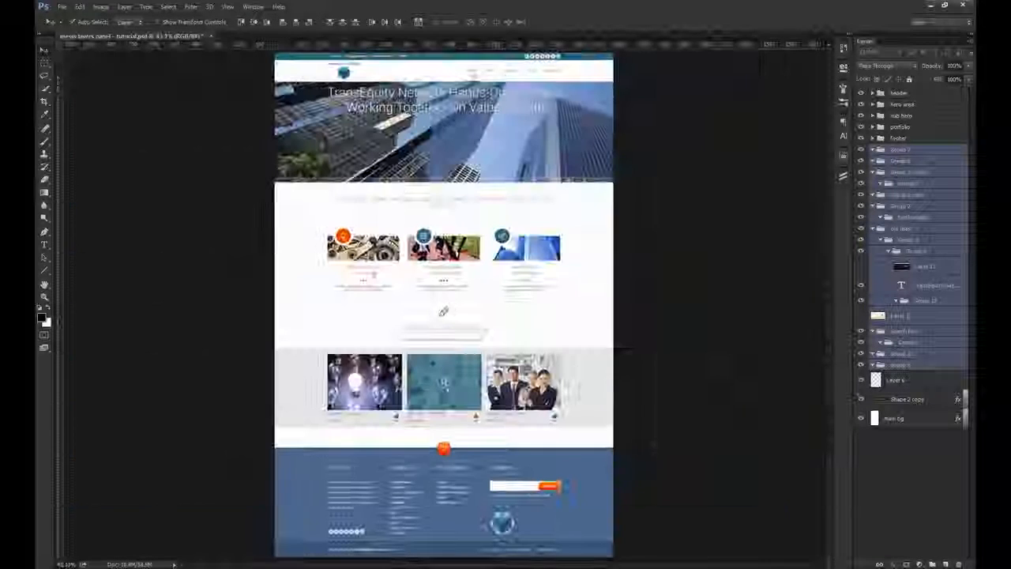
drag(655, 445, 485, 343)
key(Delete)
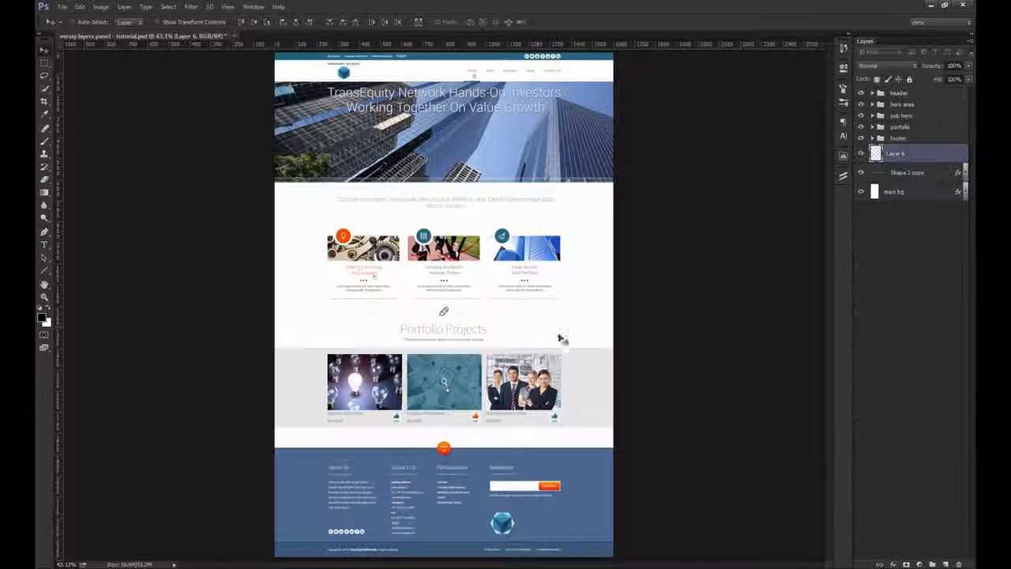
Step: Delete Layer 6 and the Shape 2 copy divider line beside the pencil icon above Portfolio Projects
key(Delete)
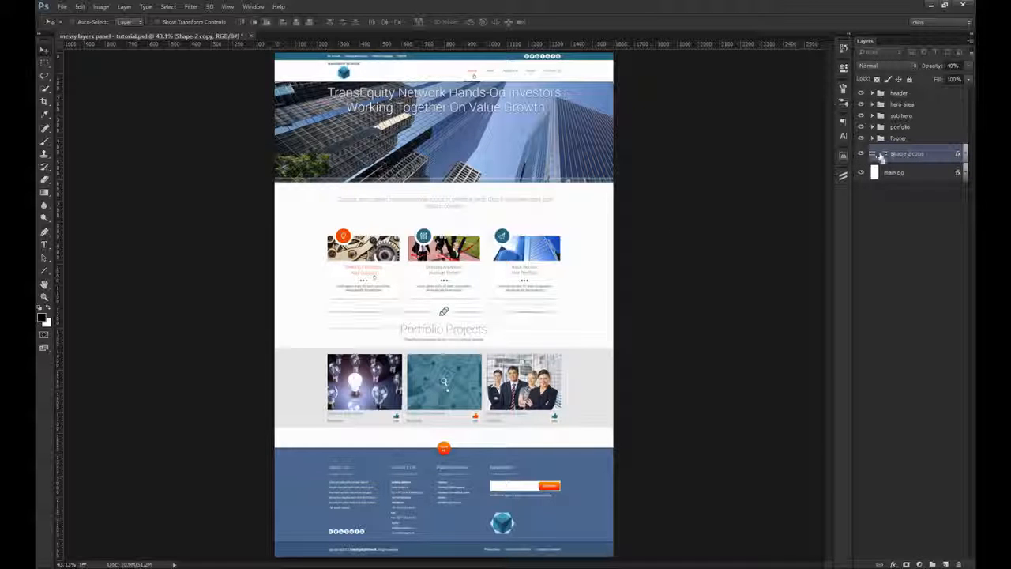
key(ctrl+1)
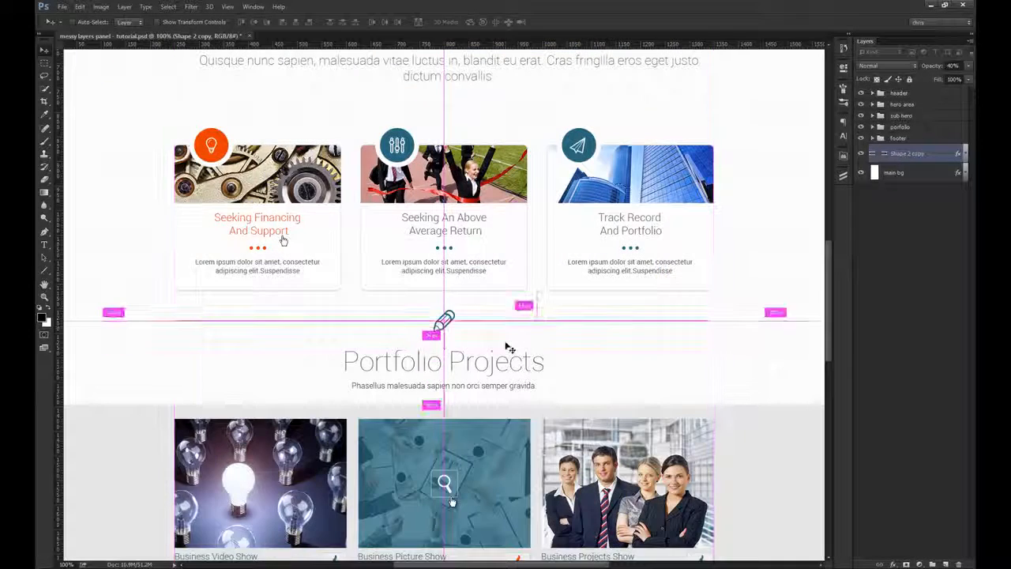
key(ctrl+plus)
drag(442, 341, 464, 348)
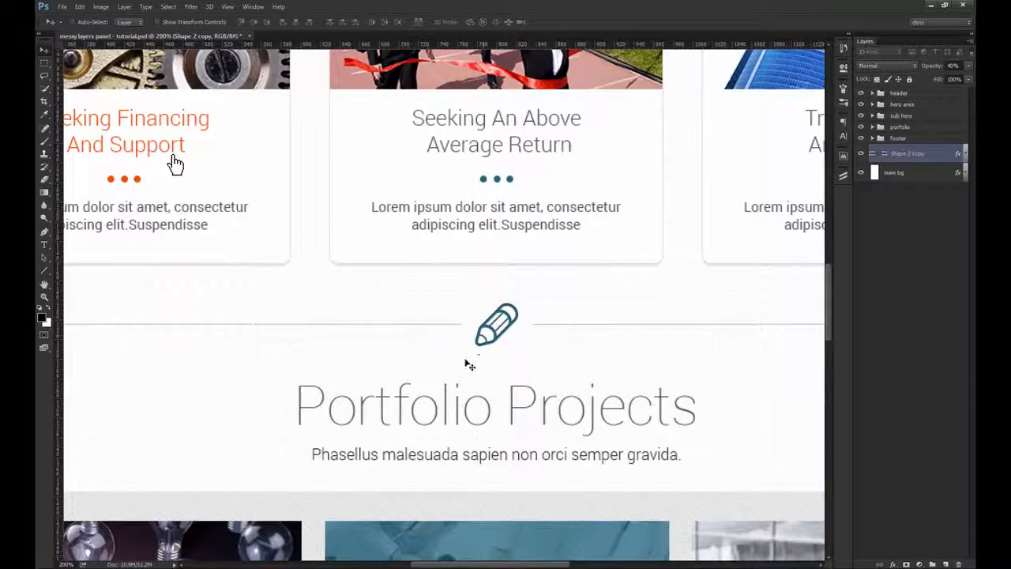
key(ctrl+minus)
key(Delete)
key(ctrl+0)
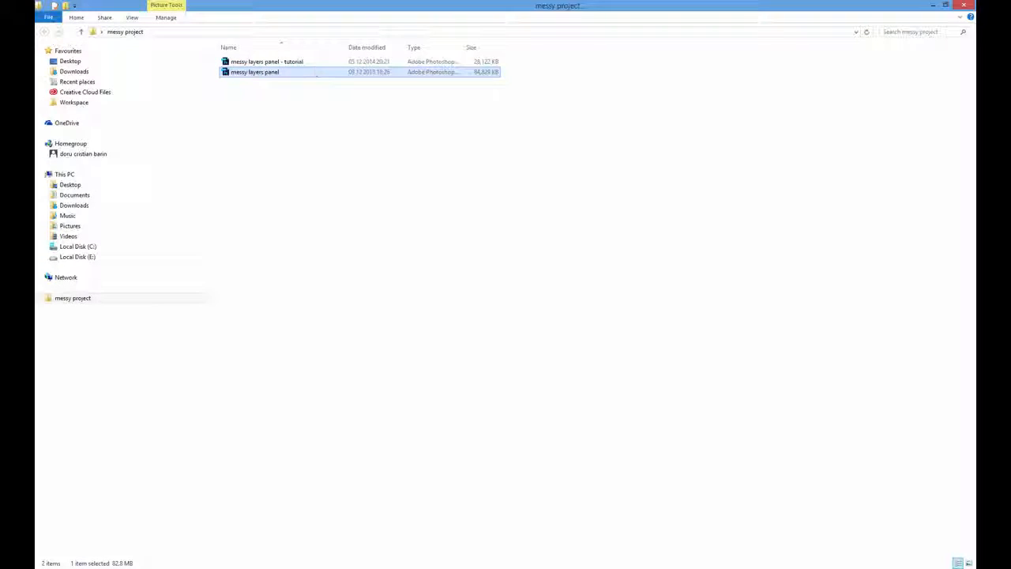
Step: Open the original messy layers panel file from the messy project folder and compare its layer list with the cleaned-up document
double_click(254, 72)
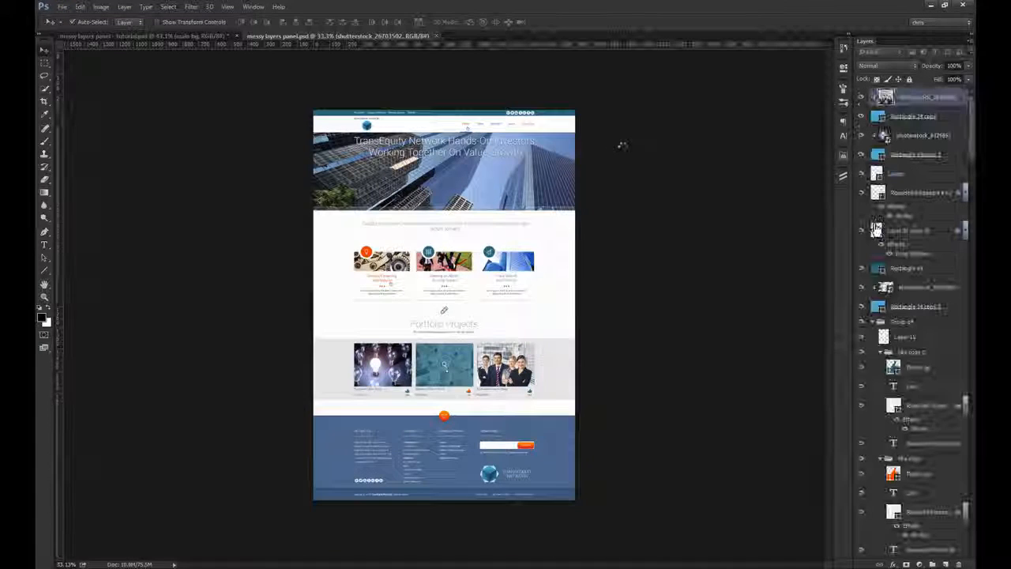
key(ctrl+Tab)
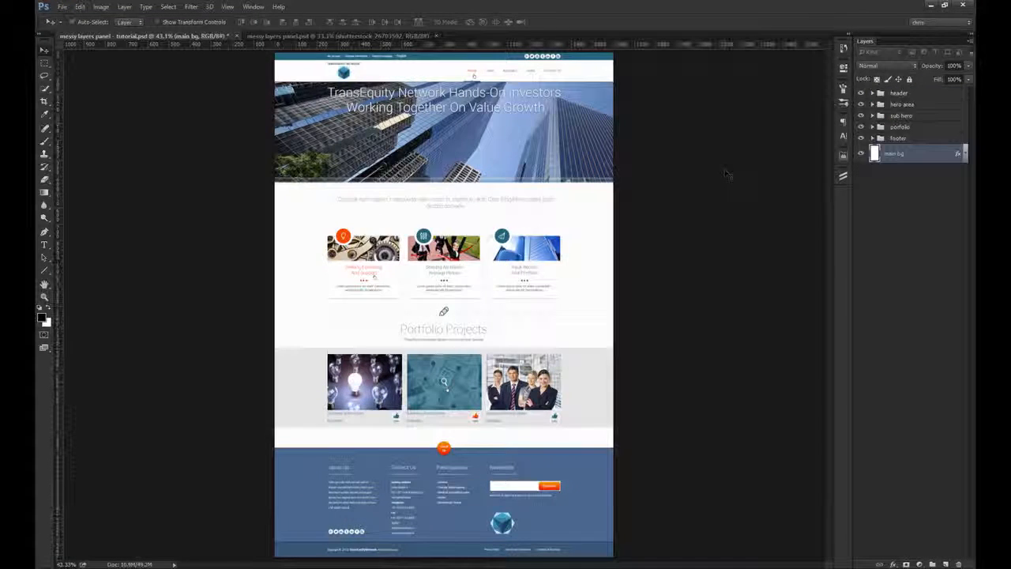
key(ctrl+Tab)
scroll(875, 229, down, 5)
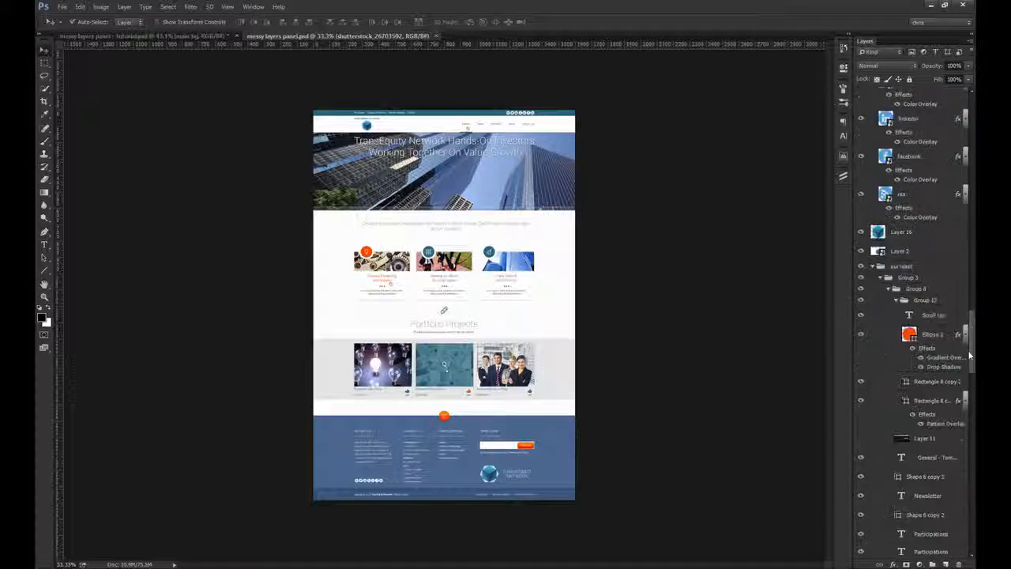
key(ctrl+Tab)
Step: Try moving the portfolio, sub hero and hero area groups as whole sections, undoing each move
drag(908, 142, 737, 241)
key(ctrl+z)
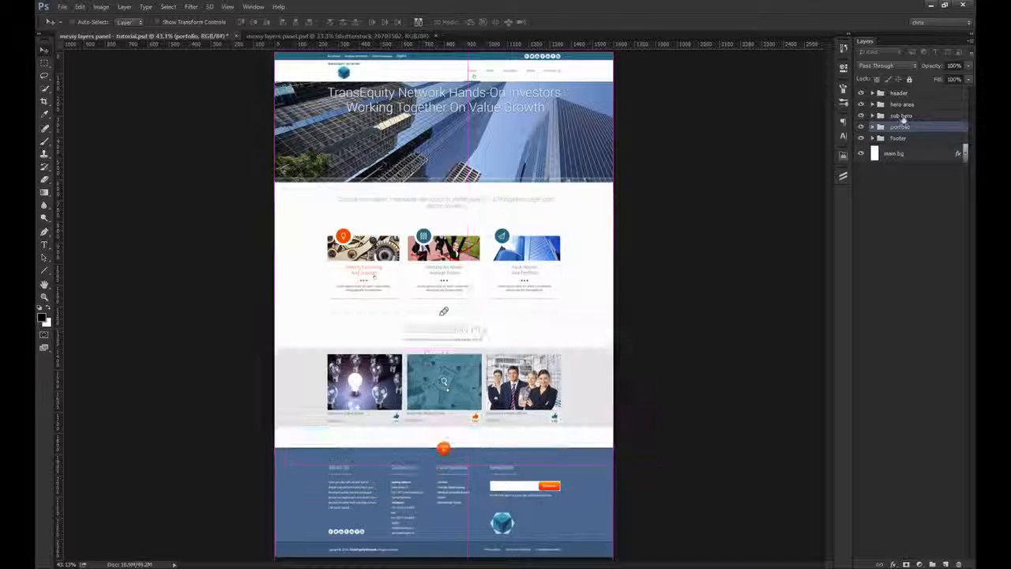
click(902, 117)
drag(556, 220, 895, 116)
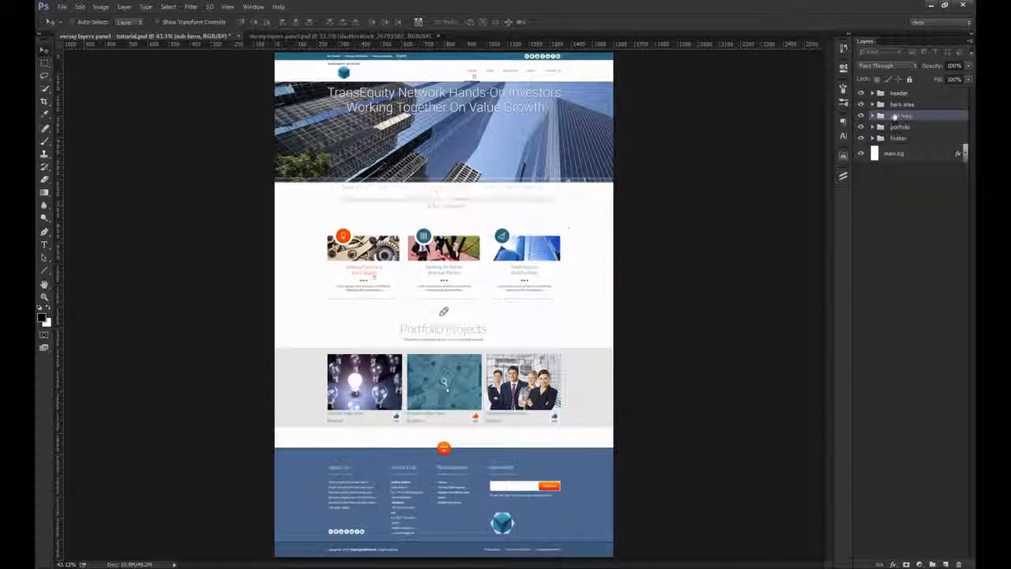
drag(510, 158, 527, 196)
key(ctrl+z)
click(915, 94)
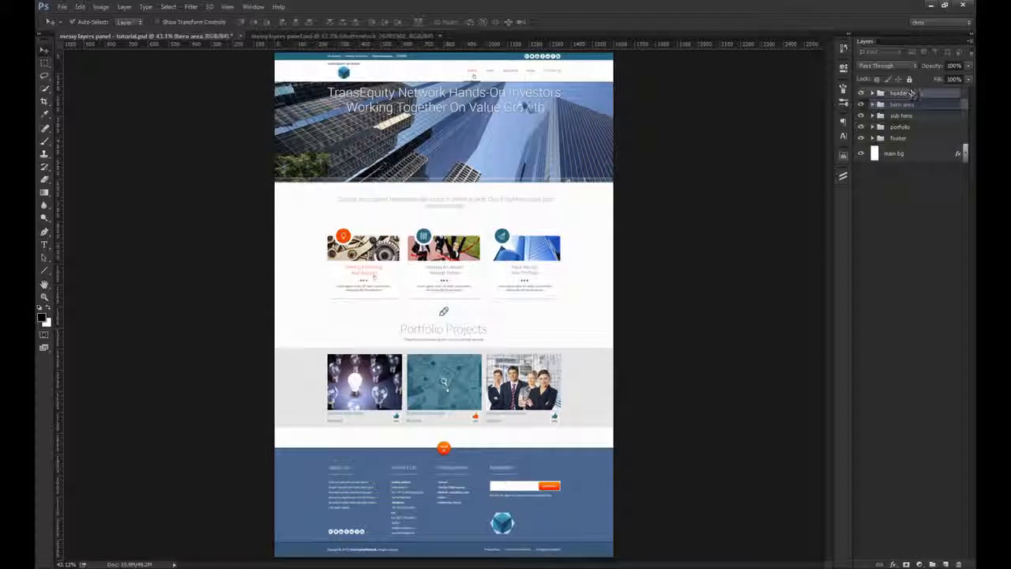